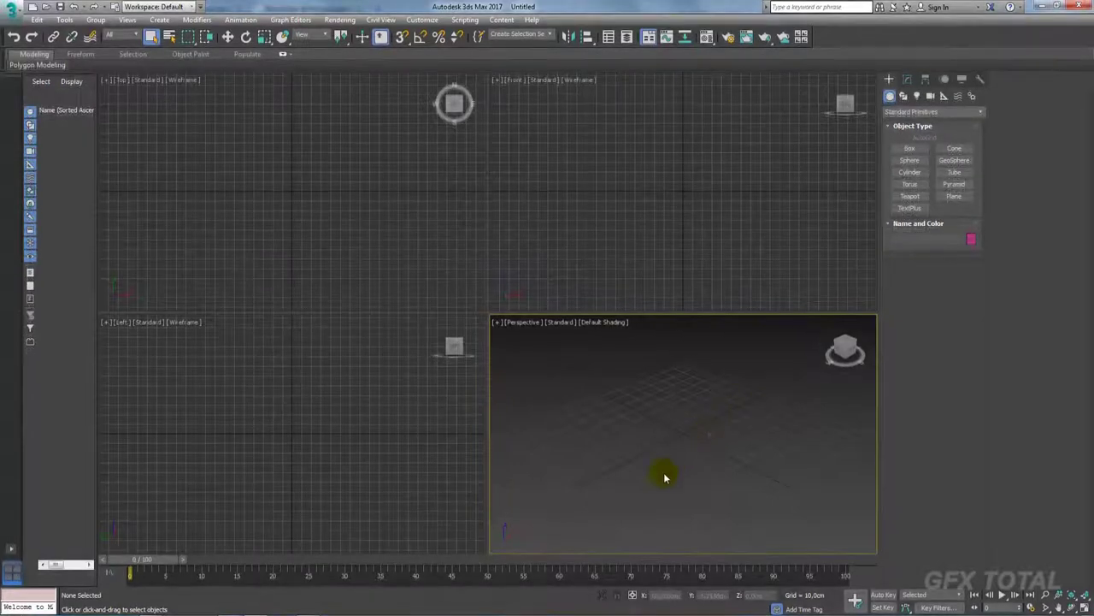
# Switch to the browser showing the Google Images results for 'brocas de aço'.
pyautogui.click(151, 607)
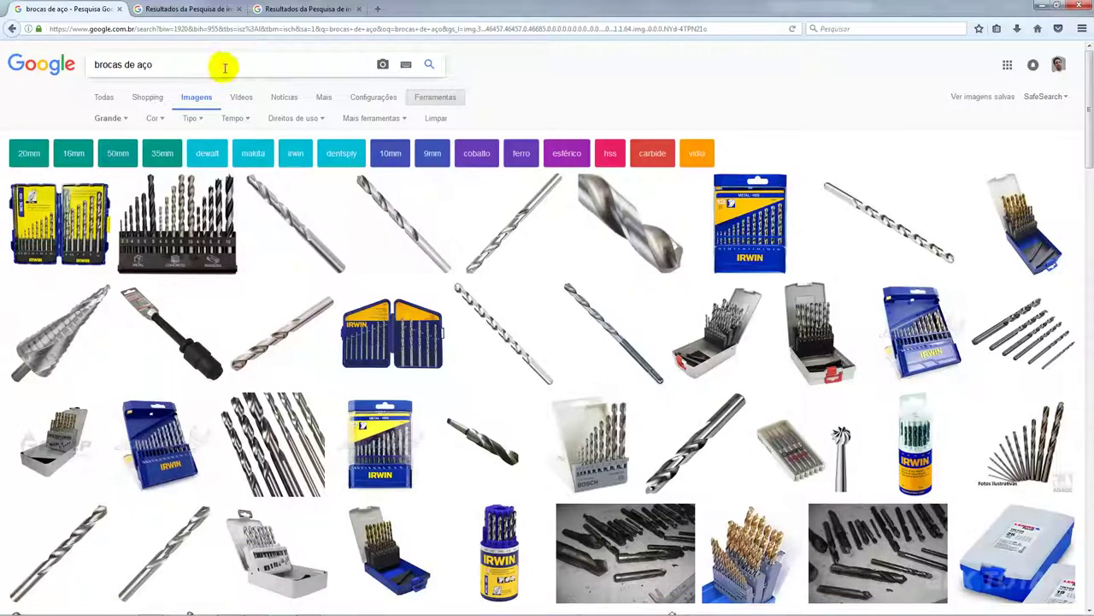
pyautogui.moveTo(176, 64); pyautogui.dragTo(87, 64)
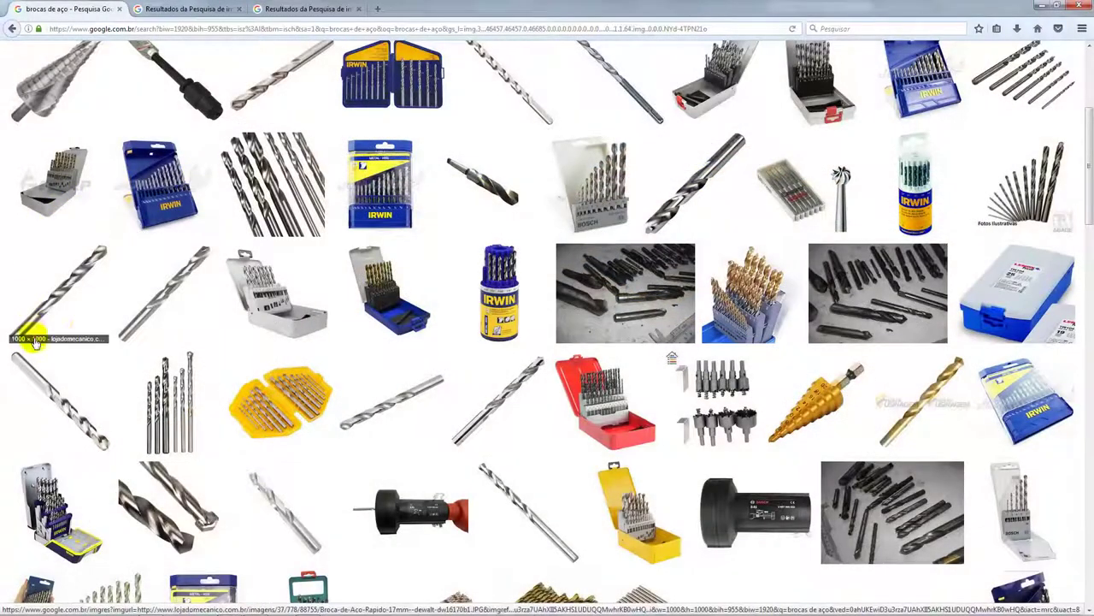
pyautogui.scroll(3, 129, 316)
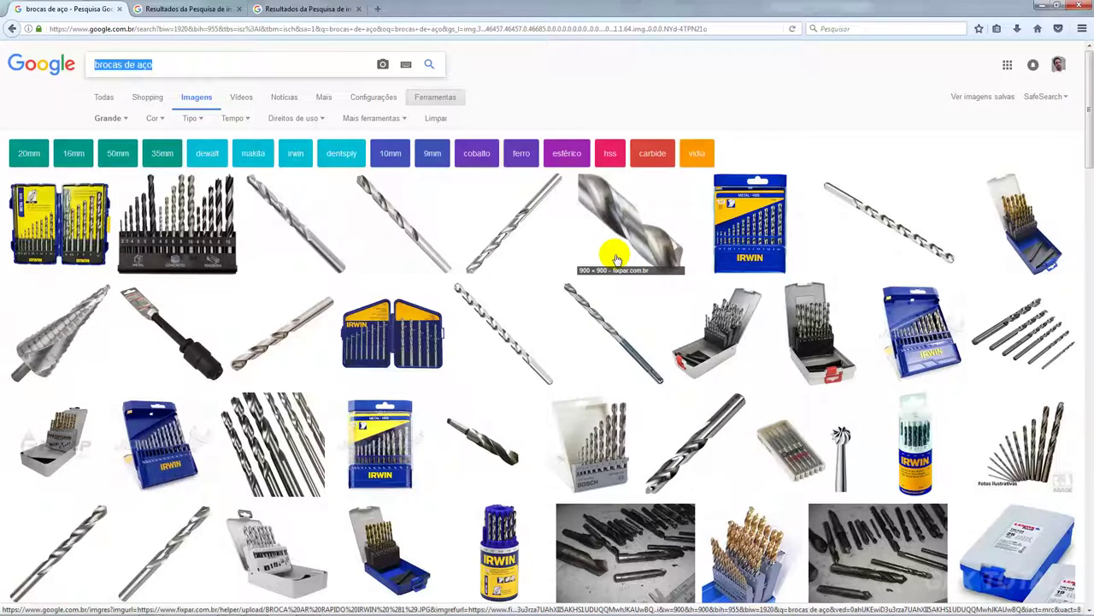
# Compare the drill images in the browser tabs, ending on the Irwin twist drill showing its shank.
pyautogui.click(200, 9)
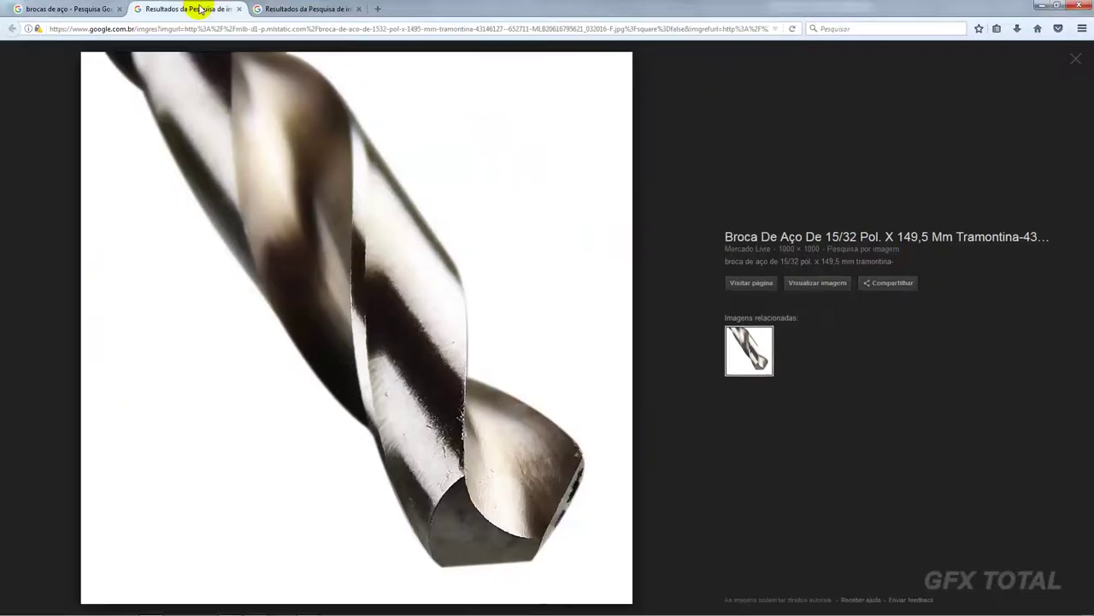
pyautogui.click(313, 9)
pyautogui.click(209, 8)
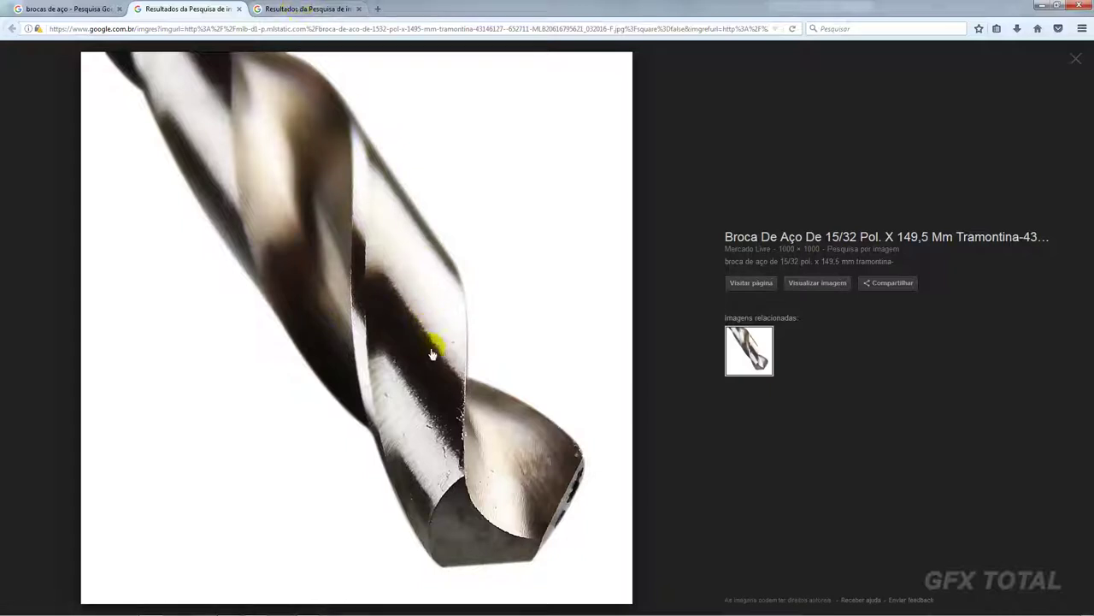
pyautogui.click(254, 9)
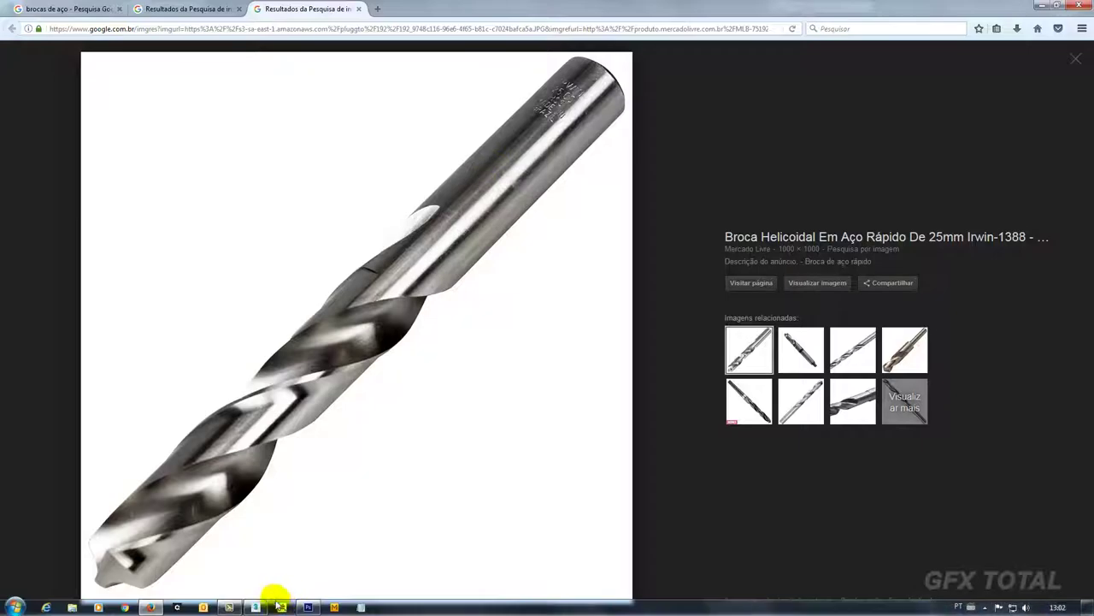
# Create a tall cylinder at the scene centre with Edged Faces shown, then return to the reference image.
pyautogui.click(257, 604)
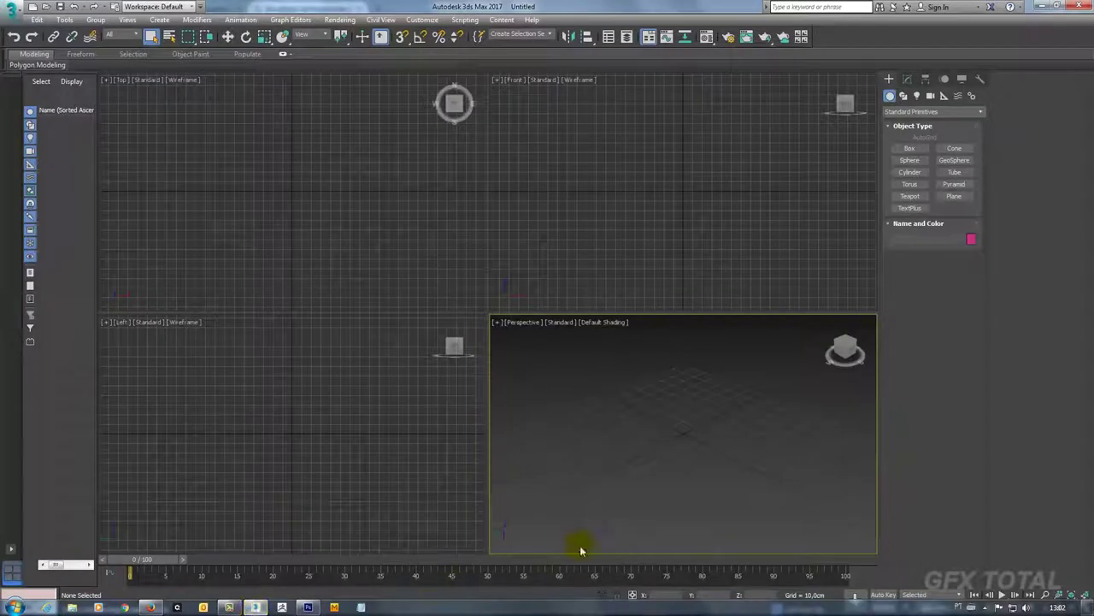
pyautogui.click(909, 171)
pyautogui.moveTo(682, 440); pyautogui.dragTo(695, 440)
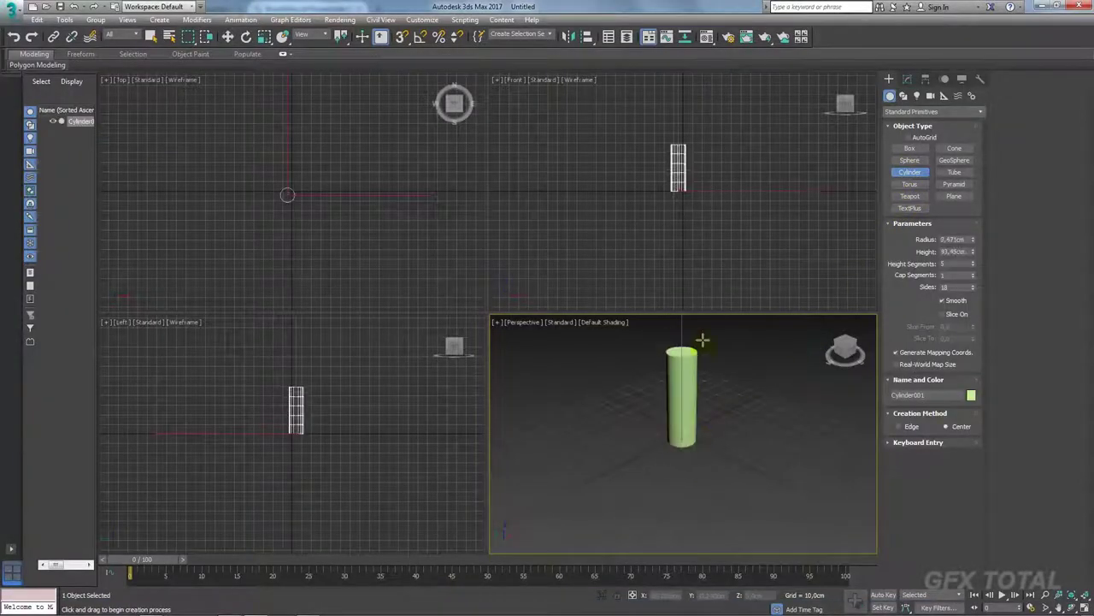
pyautogui.click(704, 327)
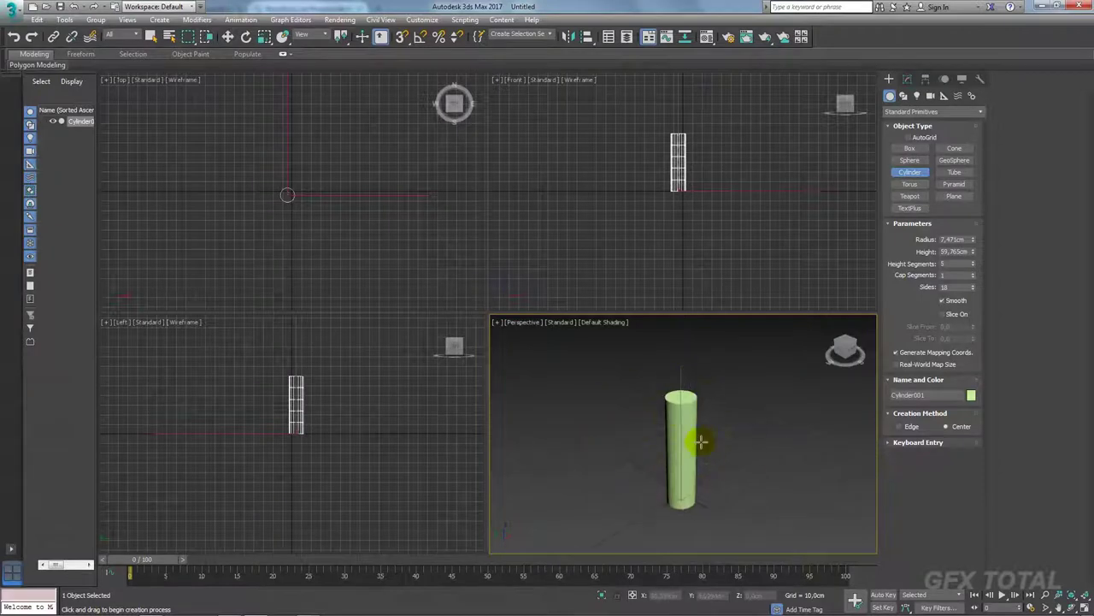
pyautogui.press('F4')
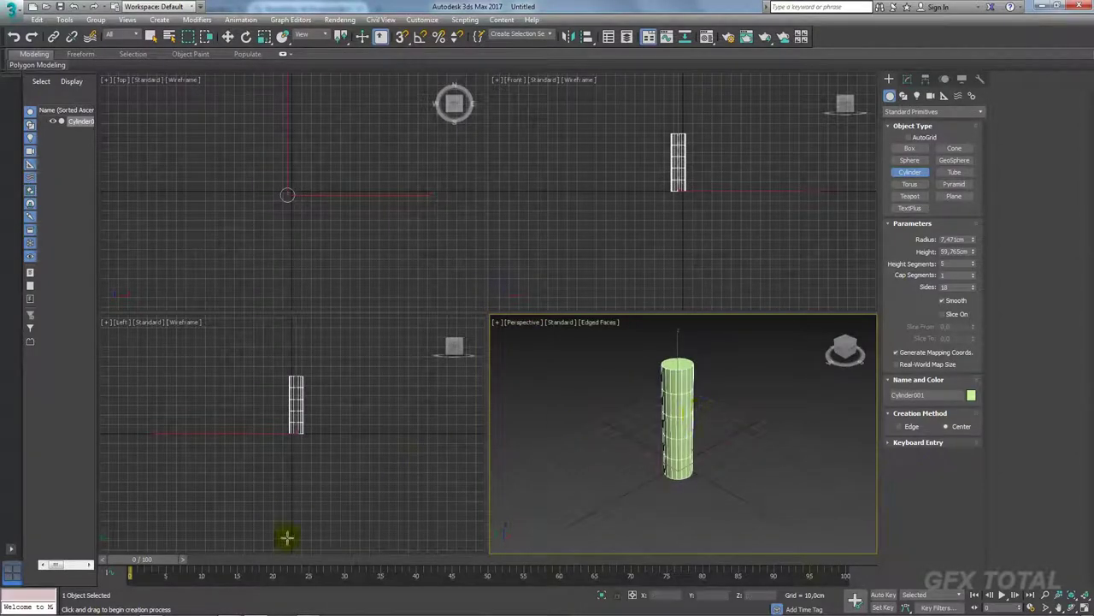
pyautogui.click(147, 608)
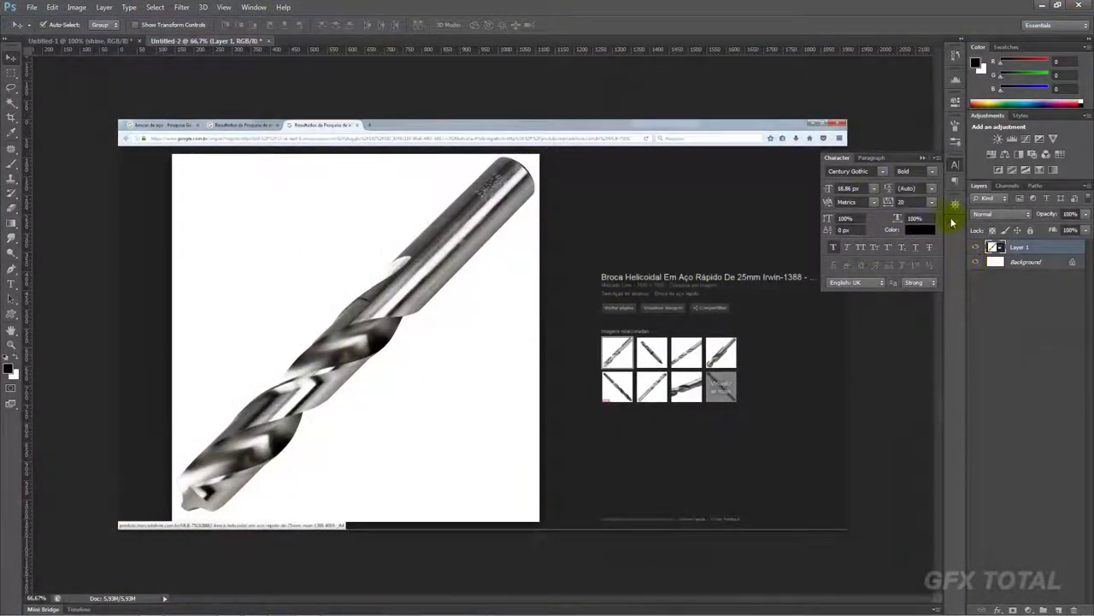
# Zoom the drill reference to about 135% and set up a red 17 px brush.
pyautogui.click(955, 205)
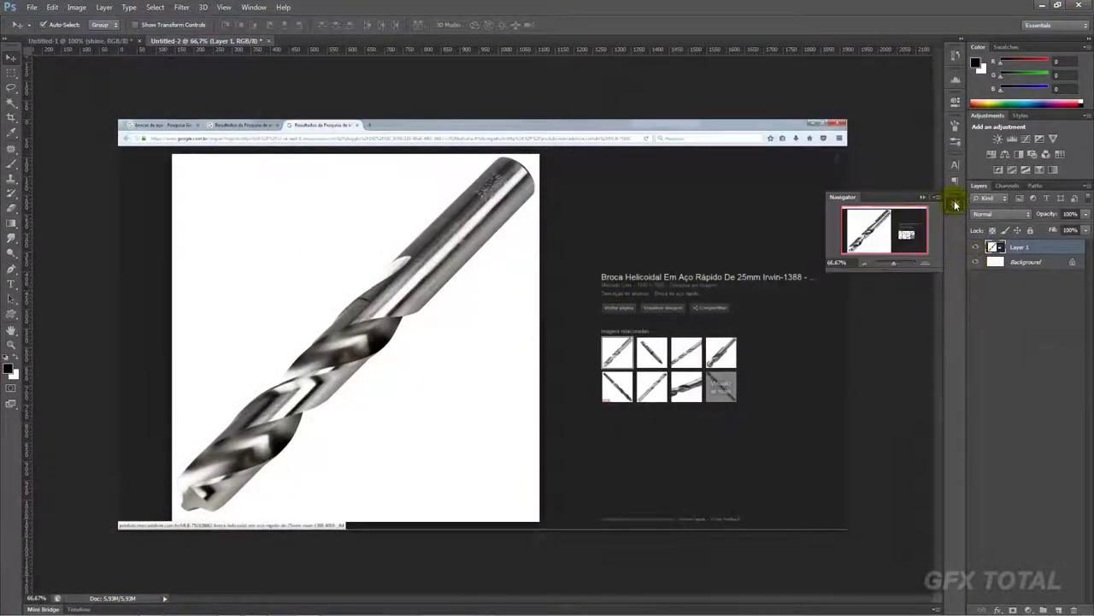
pyautogui.keyDown('ctrl'); pyautogui.moveTo(864, 219); pyautogui.dragTo(898, 261); pyautogui.keyUp('ctrl')
pyautogui.moveTo(881, 224); pyautogui.dragTo(871, 216)
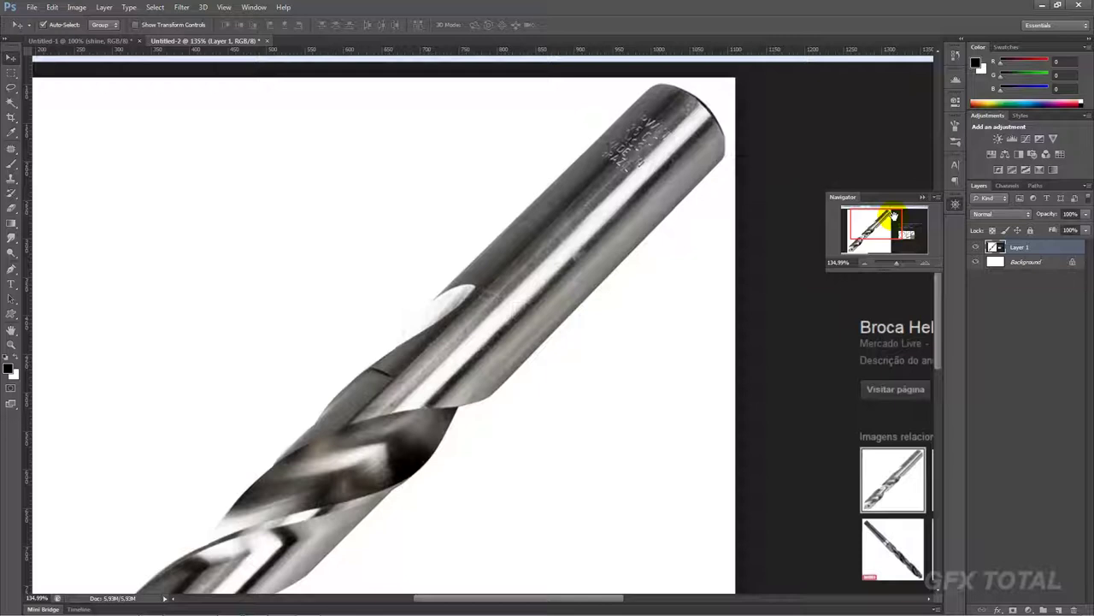
pyautogui.click(12, 163)
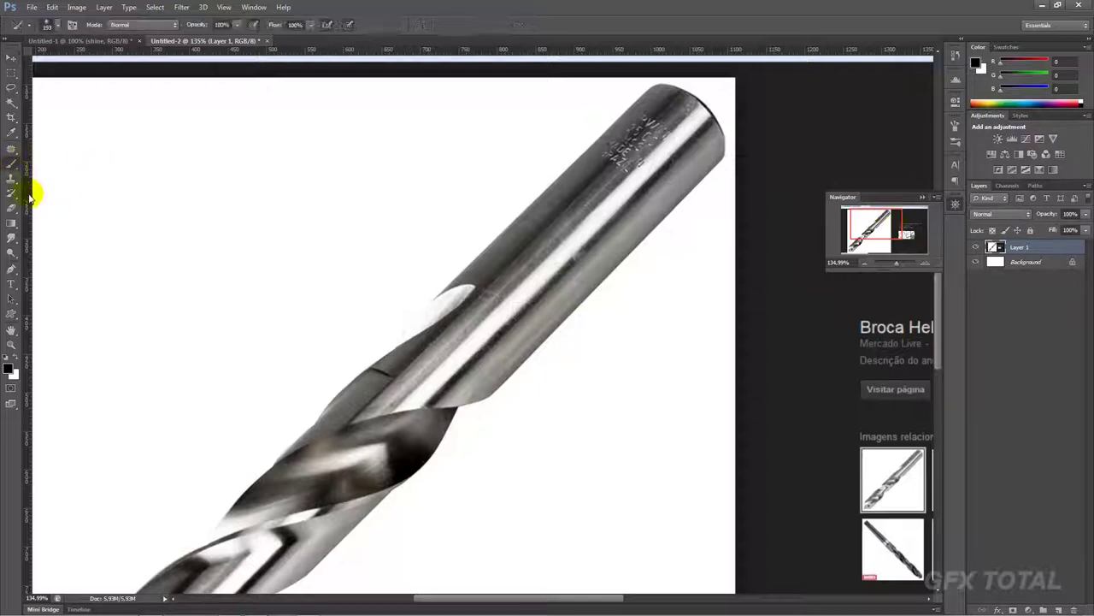
pyautogui.click(10, 370)
pyautogui.click(155, 439)
pyautogui.click(286, 437)
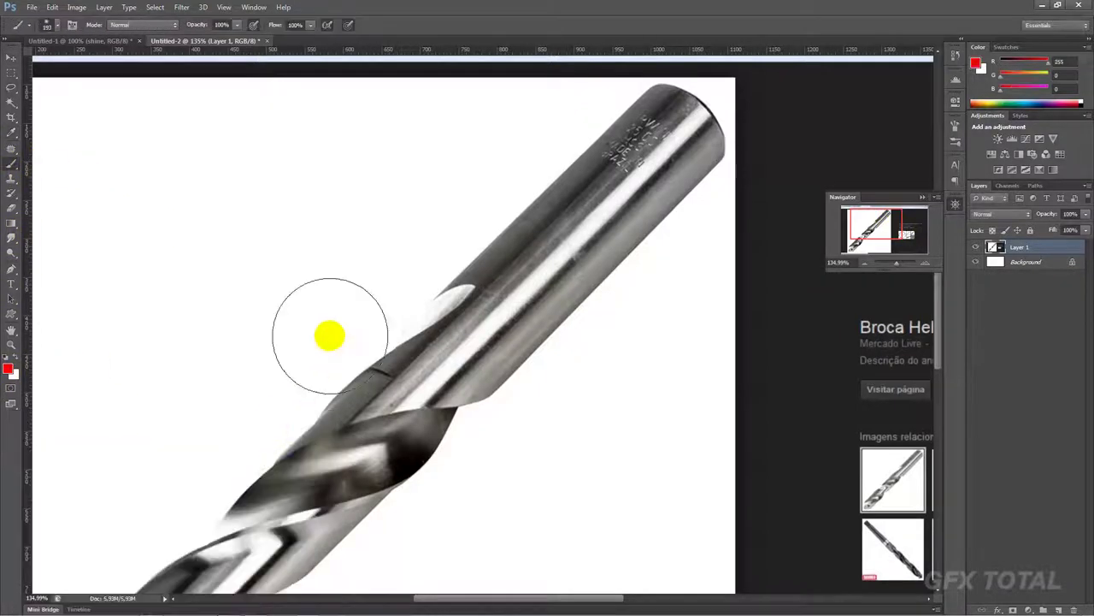
pyautogui.moveTo(567, 167)
pyautogui.keyDown('alt'); pyautogui.mouseDown(button='right')
pyautogui.moveTo(503, 259)
pyautogui.moveTo(501, 232)
pyautogui.mouseUp(button='right'); pyautogui.keyUp('alt')
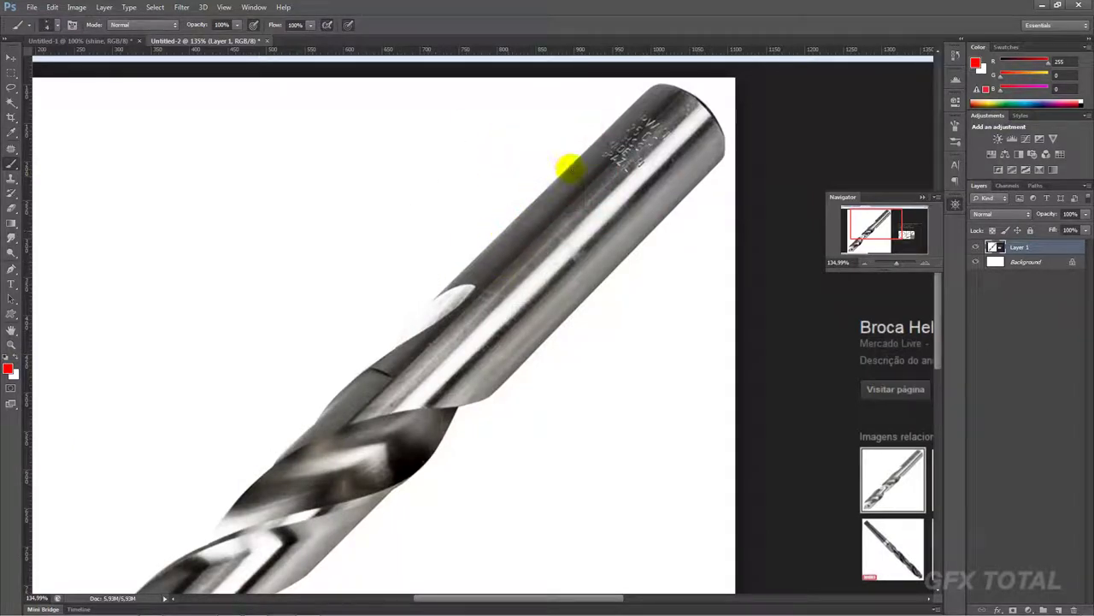
# Paint red rings and lengthwise guide lines over the drill's shank.
pyautogui.moveTo(587, 151)
pyautogui.mouseDown()
pyautogui.moveTo(628, 182)
pyautogui.moveTo(650, 224)
pyautogui.mouseUp()
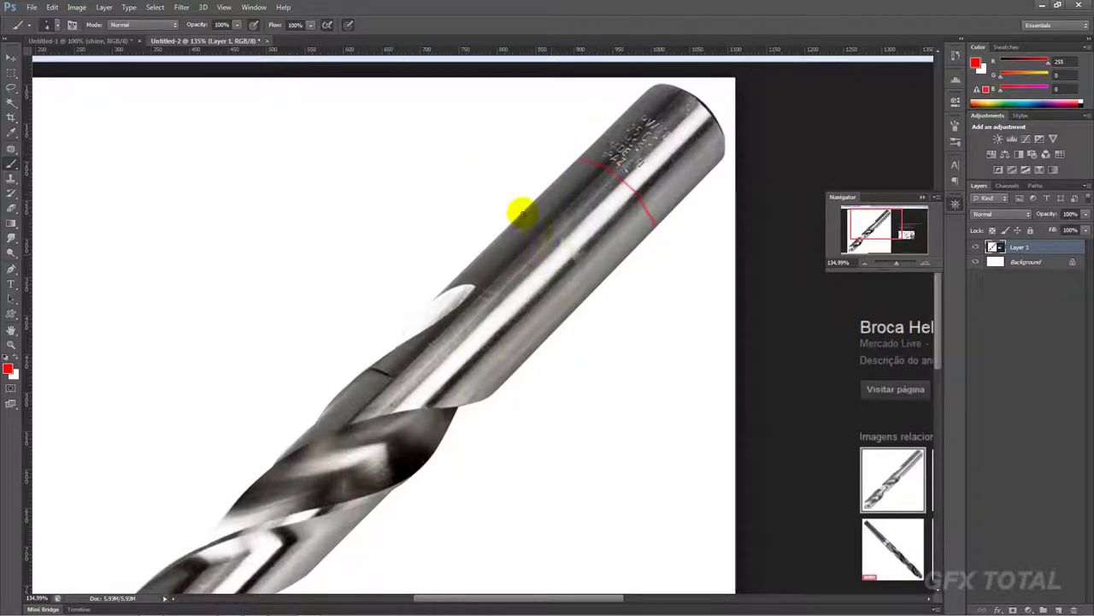
pyautogui.moveTo(519, 216)
pyautogui.mouseDown()
pyautogui.moveTo(569, 238)
pyautogui.moveTo(596, 285)
pyautogui.mouseUp()
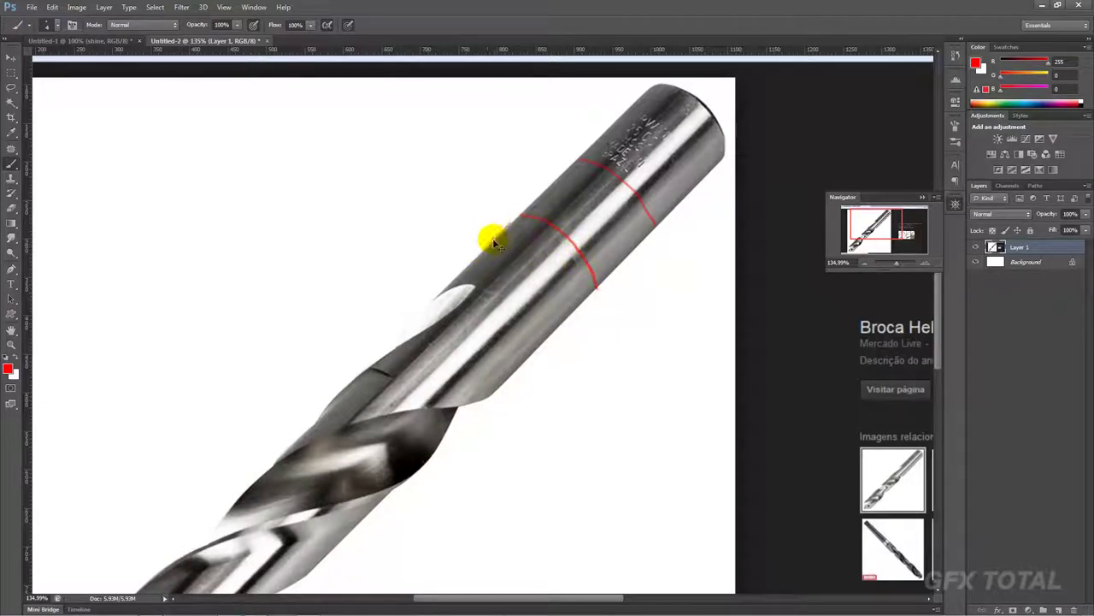
pyautogui.moveTo(483, 249); pyautogui.dragTo(610, 121)
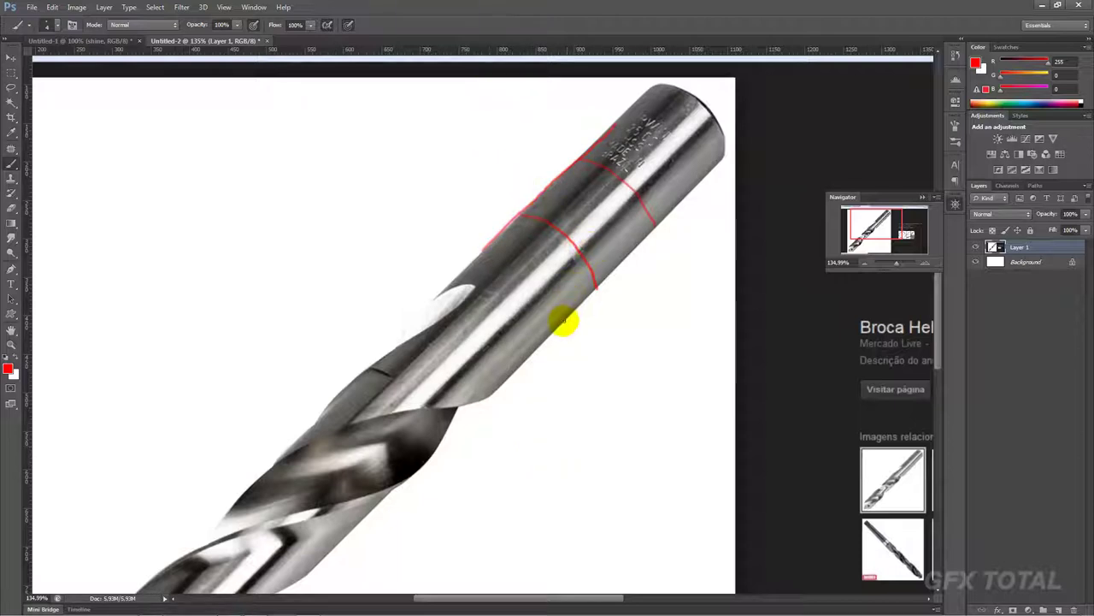
pyautogui.moveTo(596, 286); pyautogui.dragTo(669, 214)
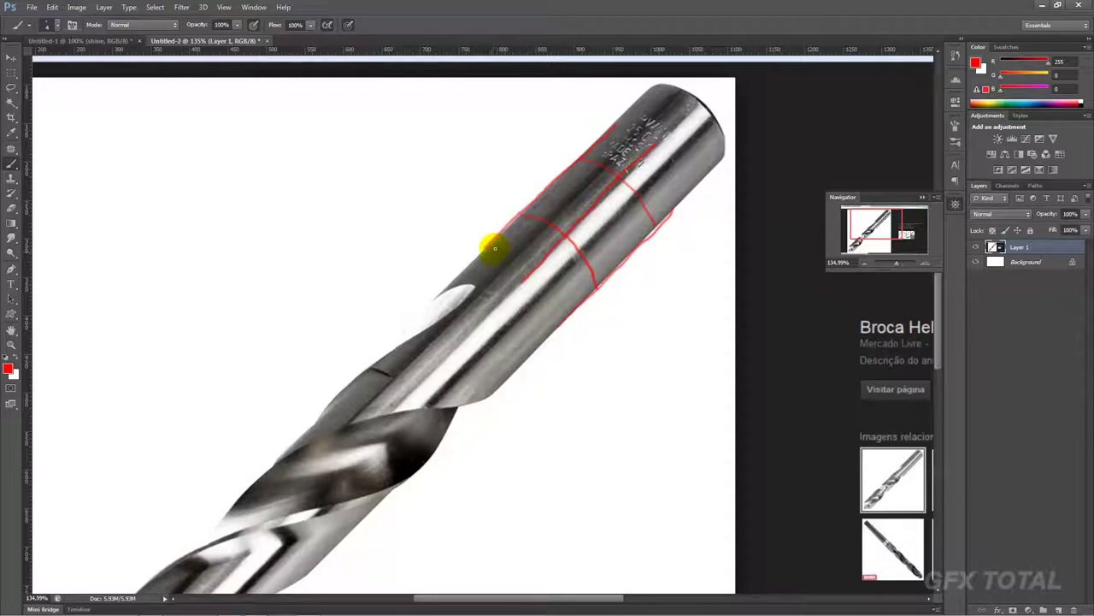
pyautogui.moveTo(494, 248); pyautogui.dragTo(587, 151)
pyautogui.moveTo(532, 283); pyautogui.dragTo(648, 168)
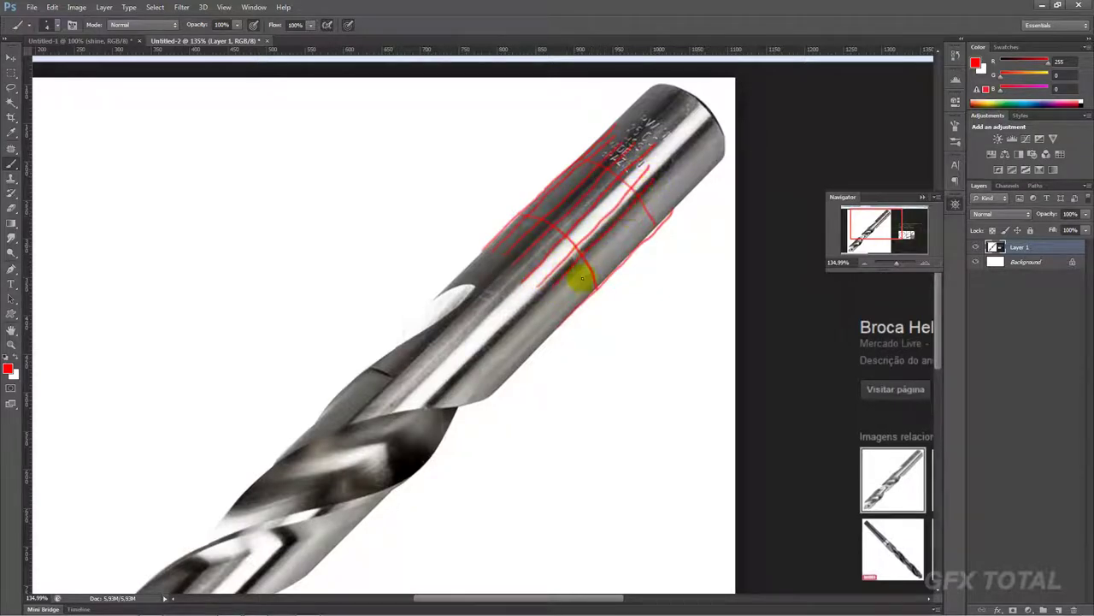
pyautogui.moveTo(564, 295); pyautogui.dragTo(660, 208)
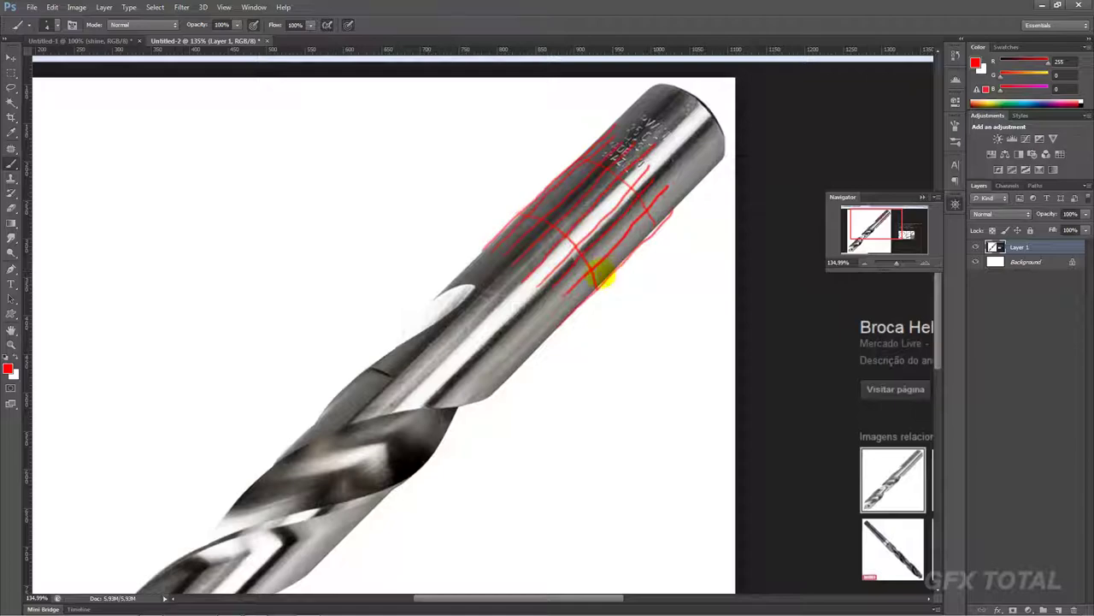
# Give the cylinder 30 sides and one height segment, and maximize the Perspective view.
pyautogui.click(255, 608)
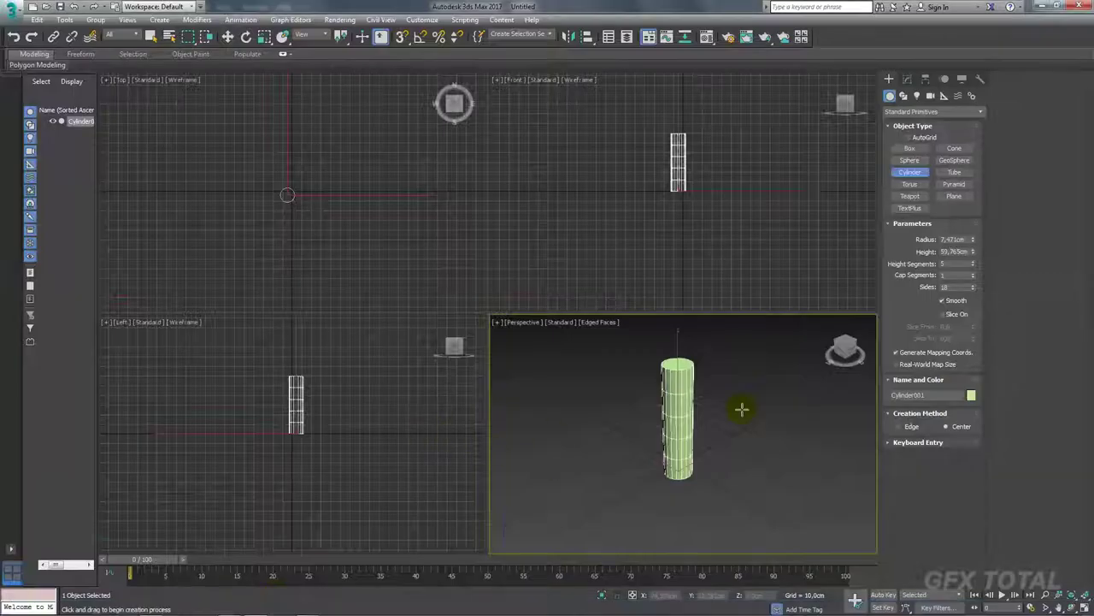
pyautogui.scroll(5, 737, 408)
pyautogui.scroll(-3, 731, 410)
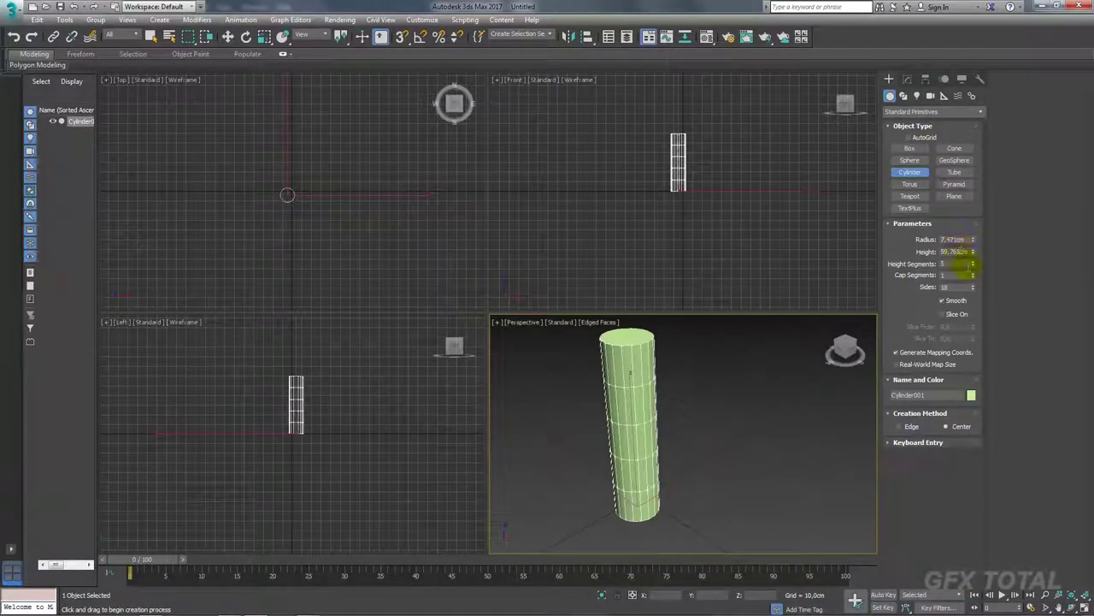
pyautogui.rightClick(975, 267)
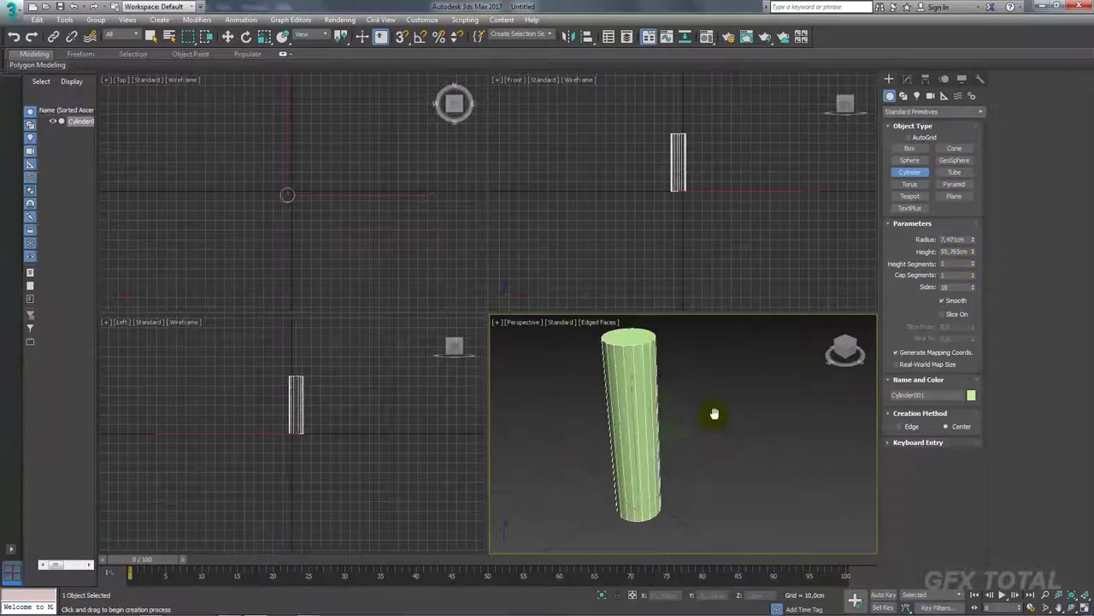
pyautogui.keyDown('alt'); pyautogui.moveTo(782, 410); pyautogui.dragTo(753, 412, button='middle'); pyautogui.keyUp('alt')
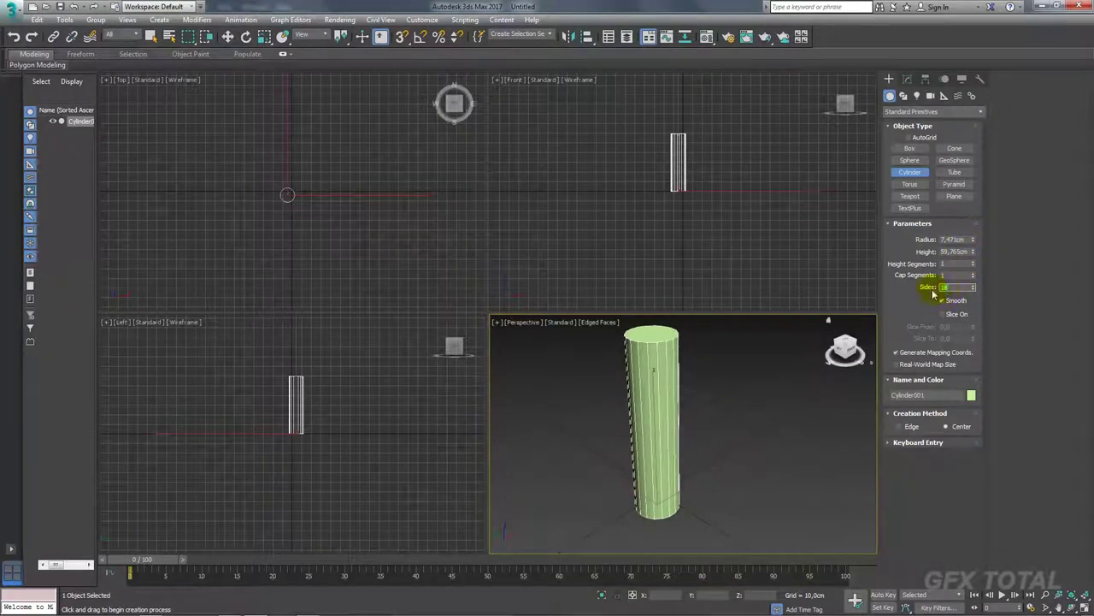
pyautogui.write('30')
pyautogui.press('Return')
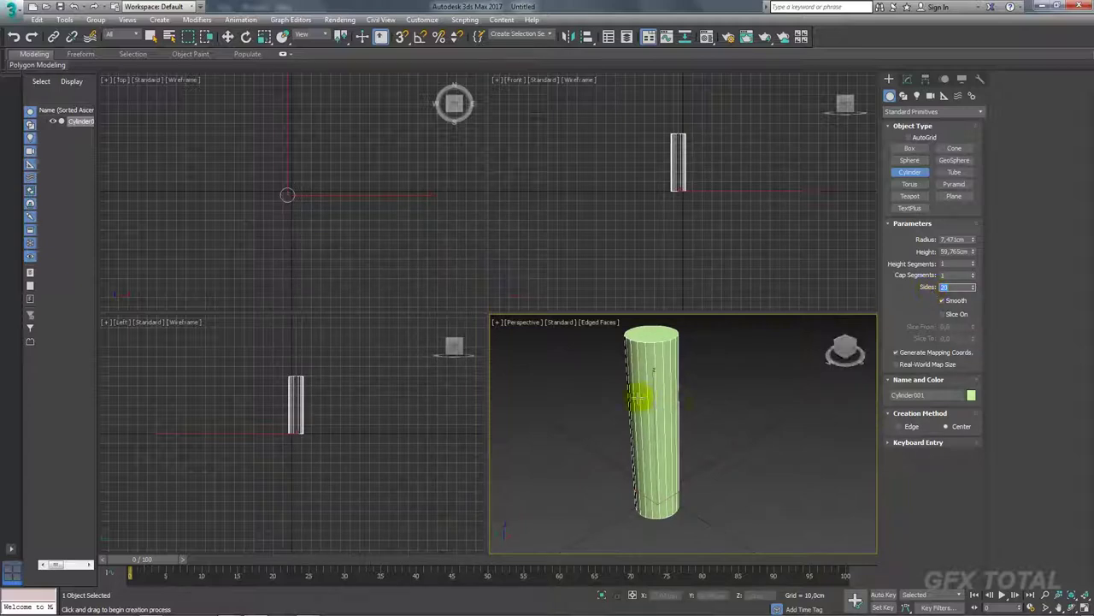
pyautogui.click(1084, 597)
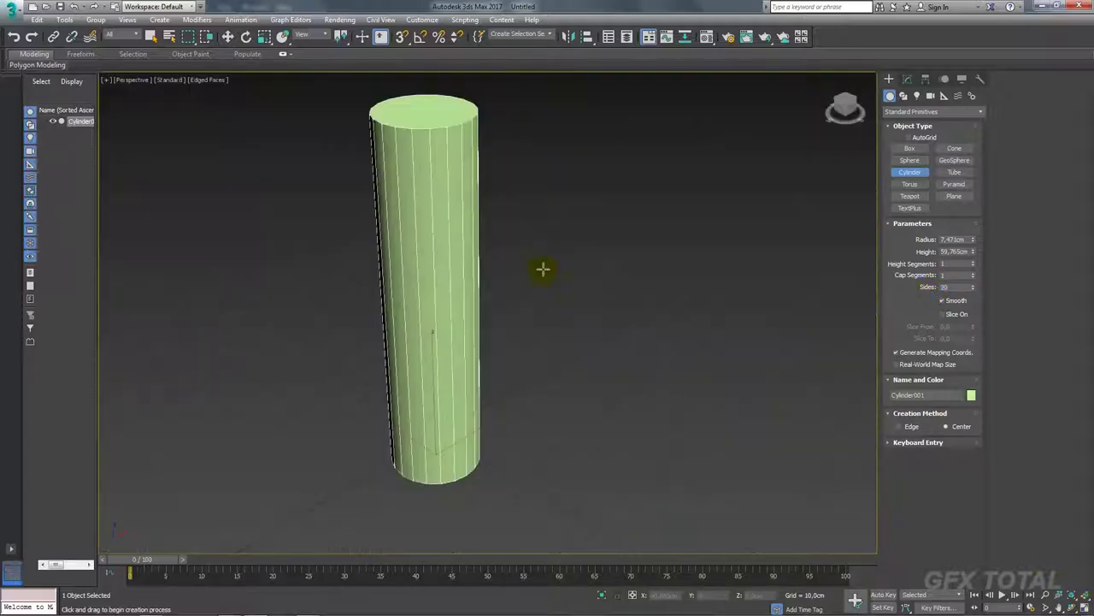
# Convert the cylinder to an editable poly and delete its top cap face.
pyautogui.scroll(-3, 424, 228)
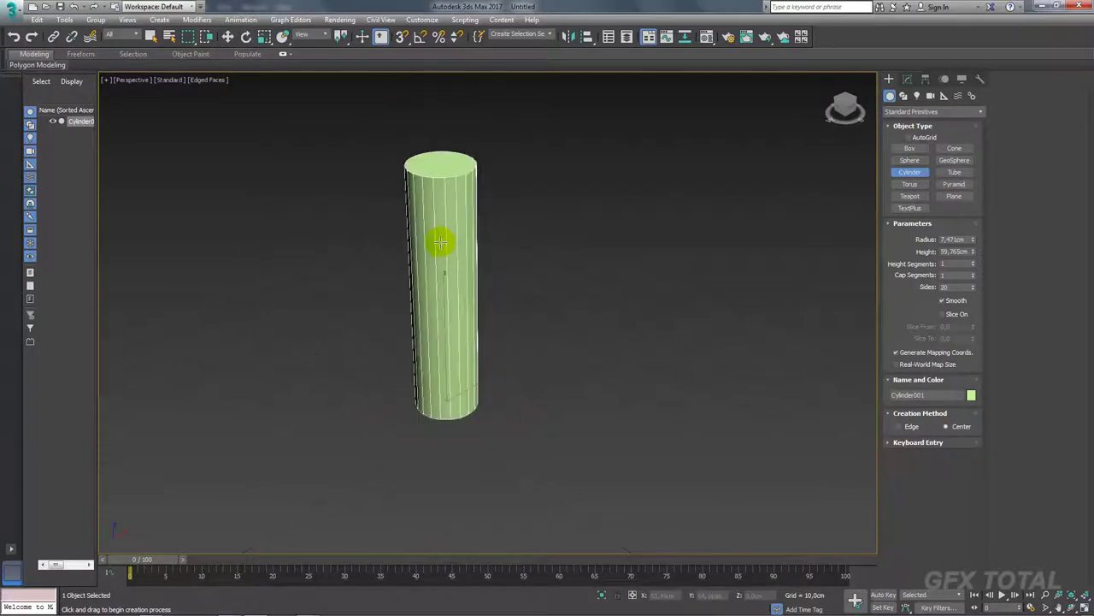
pyautogui.rightClick(434, 228)
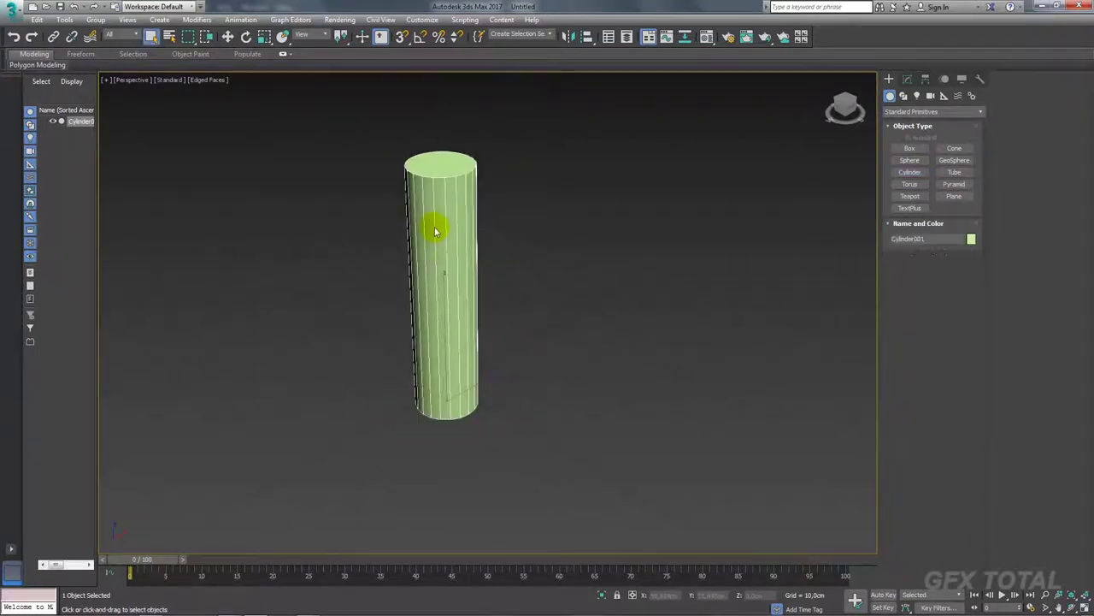
pyautogui.rightClick(434, 230)
pyautogui.moveTo(462, 342)
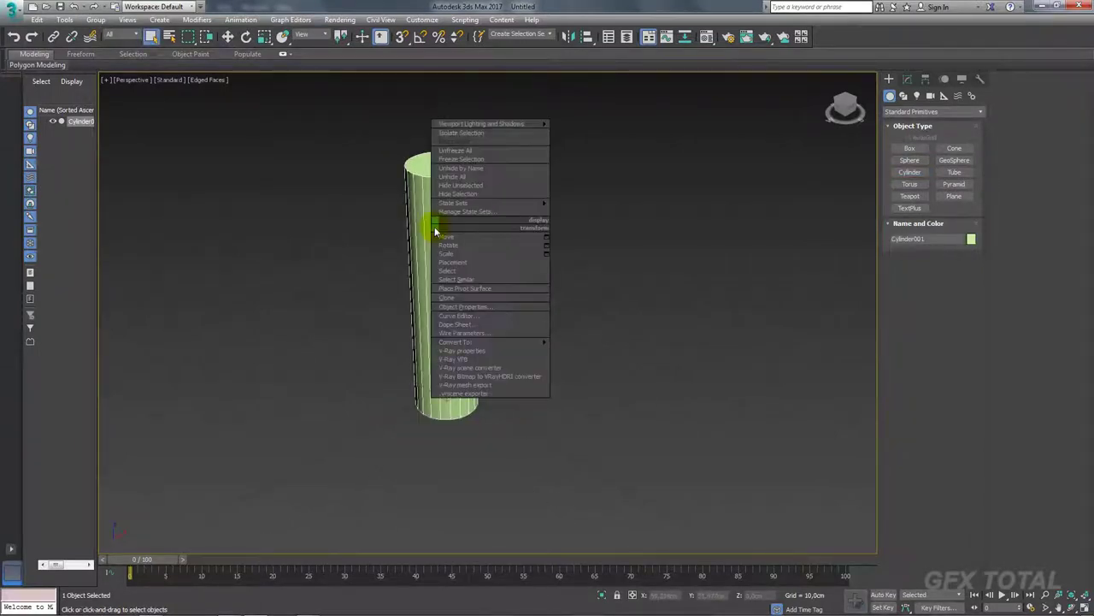
pyautogui.click(586, 351)
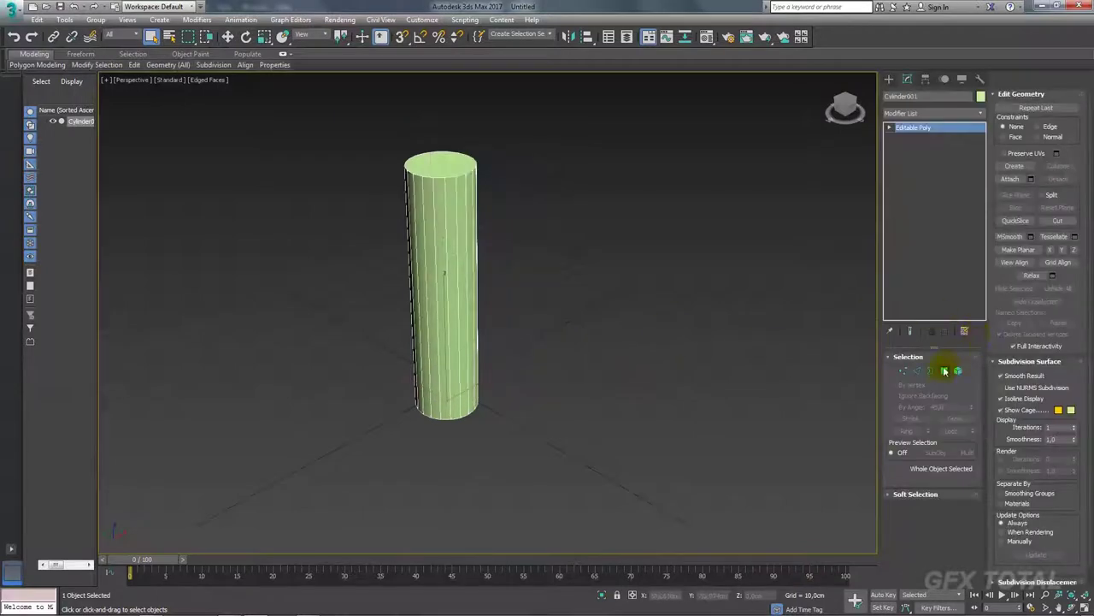
pyautogui.click(453, 165)
pyautogui.moveTo(499, 237)
pyautogui.keyDown('alt'); pyautogui.mouseDown(button='middle')
pyautogui.moveTo(488, 208)
pyautogui.moveTo(549, 225)
pyautogui.mouseUp(button='middle'); pyautogui.keyUp('alt')
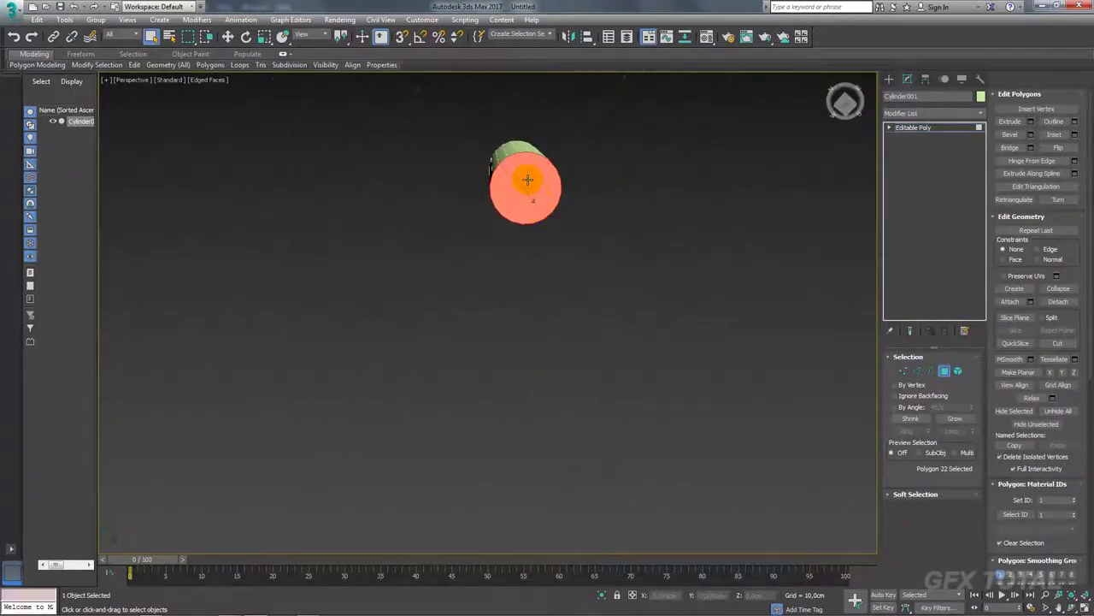
pyautogui.press('Delete')
# Move the top ring of vertices down to shorten the open cylinder.
pyautogui.moveTo(613, 267)
pyautogui.keyDown('alt'); pyautogui.mouseDown(button='middle')
pyautogui.moveTo(608, 177)
pyautogui.moveTo(608, 283)
pyautogui.moveTo(628, 266)
pyautogui.mouseUp(button='middle'); pyautogui.keyUp('alt')
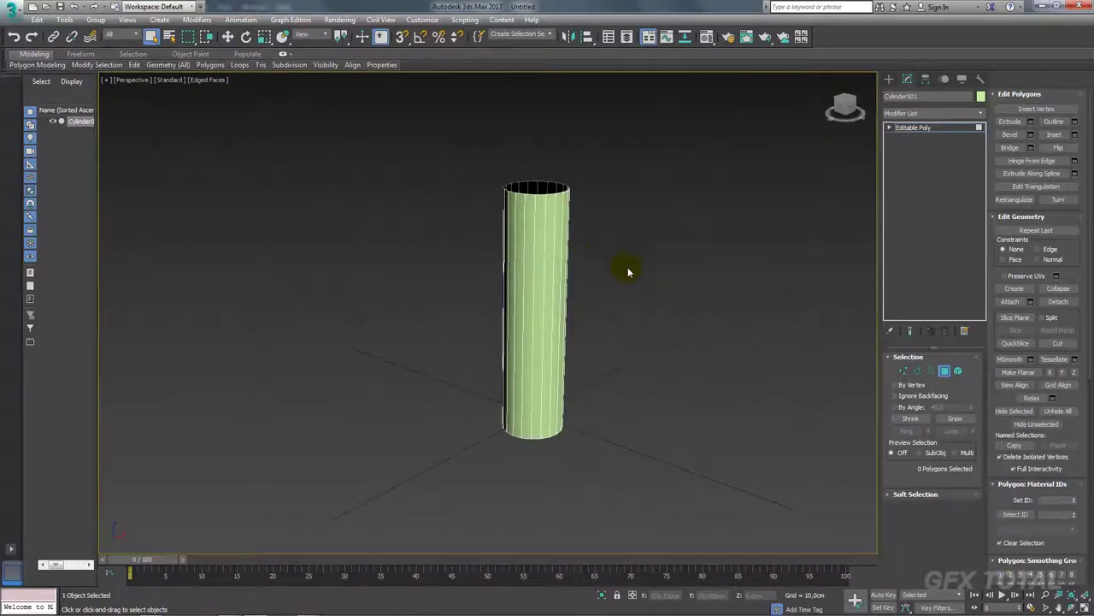
pyautogui.click(905, 372)
pyautogui.moveTo(634, 175); pyautogui.dragTo(481, 231)
pyautogui.press('w')
pyautogui.moveTo(537, 186); pyautogui.dragTo(540, 209)
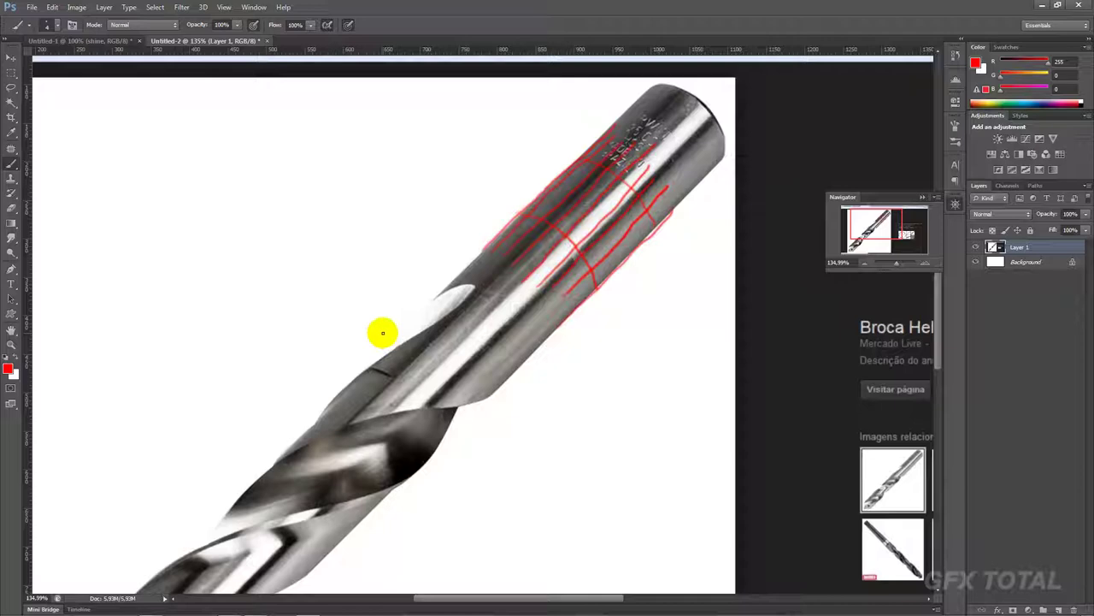
# Zoom out to about 74% and paint red marks where the flutes begin on the shaft.
pyautogui.scroll(-1, 419, 302)
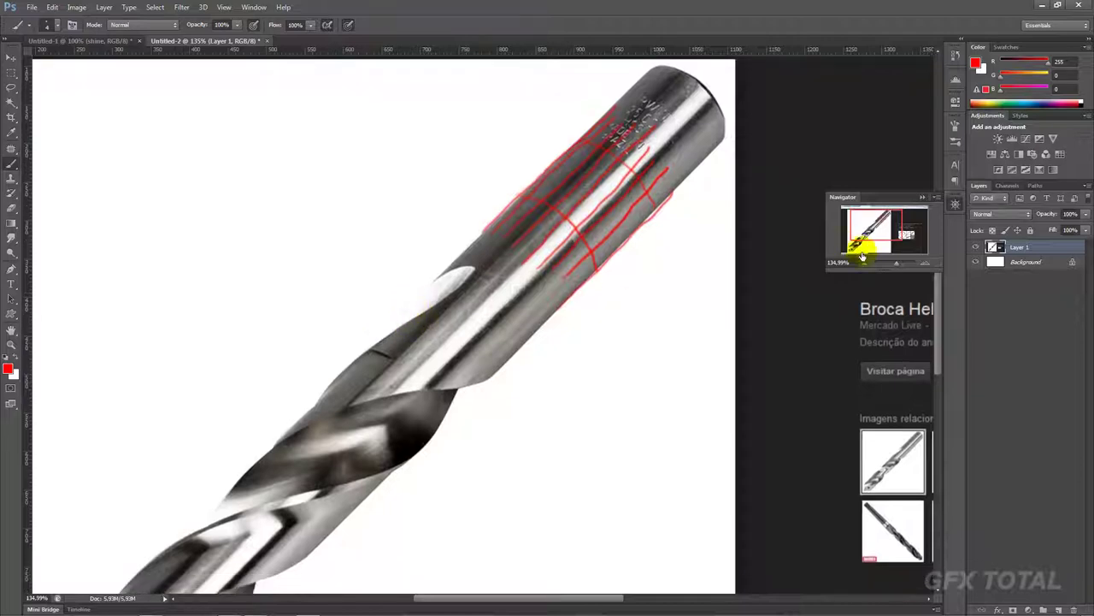
pyautogui.moveTo(897, 268); pyautogui.dragTo(892, 262)
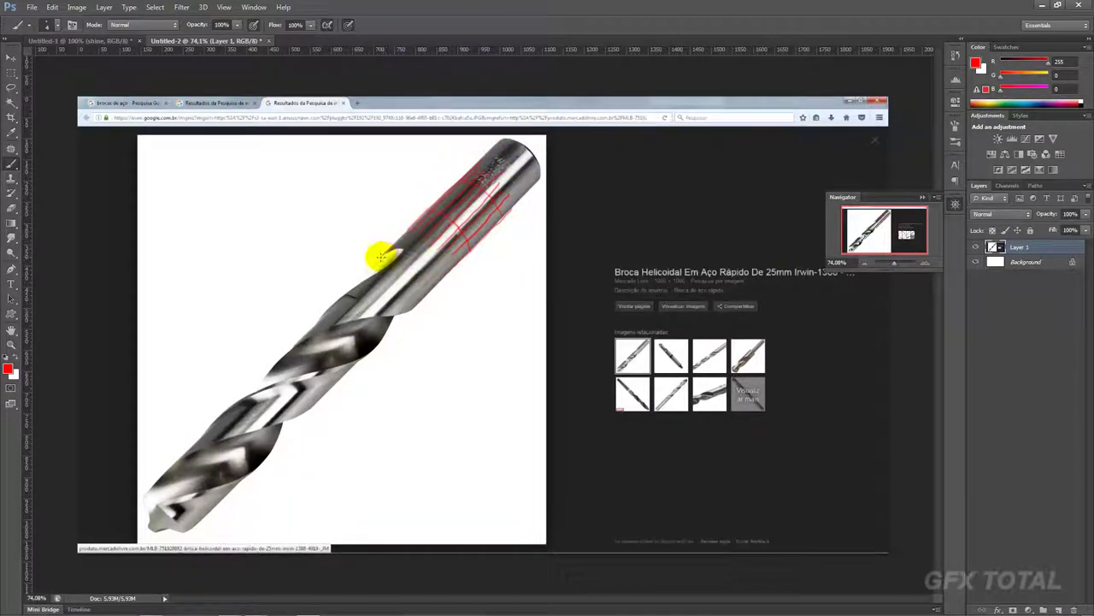
pyautogui.moveTo(381, 252); pyautogui.dragTo(395, 243)
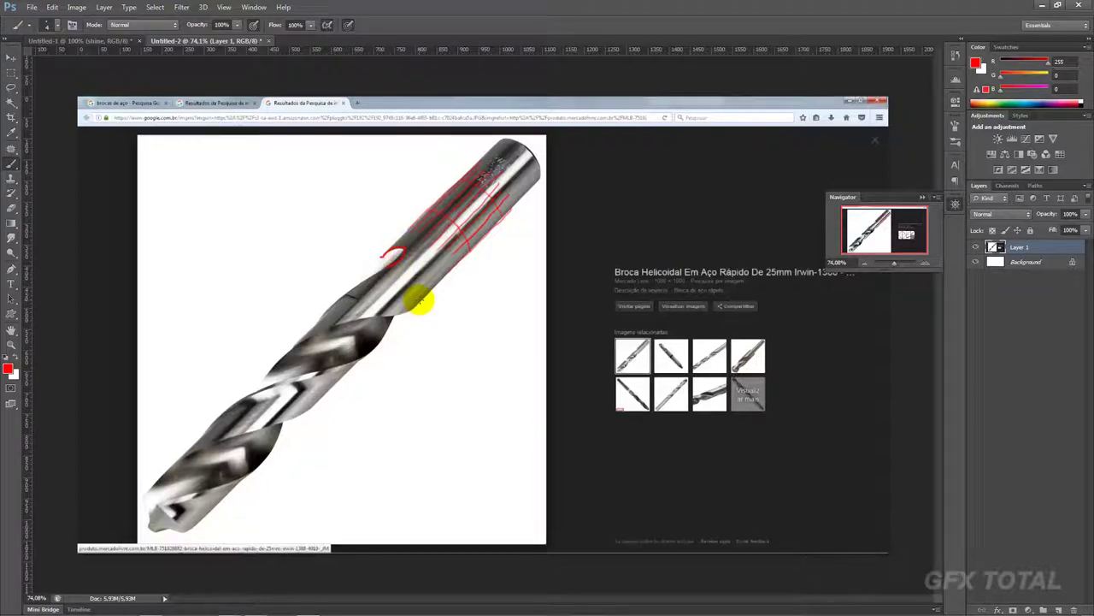
pyautogui.moveTo(420, 293)
pyautogui.mouseDown()
pyautogui.moveTo(403, 293)
pyautogui.moveTo(399, 311)
pyautogui.moveTo(419, 298)
pyautogui.moveTo(411, 312)
pyautogui.mouseUp()
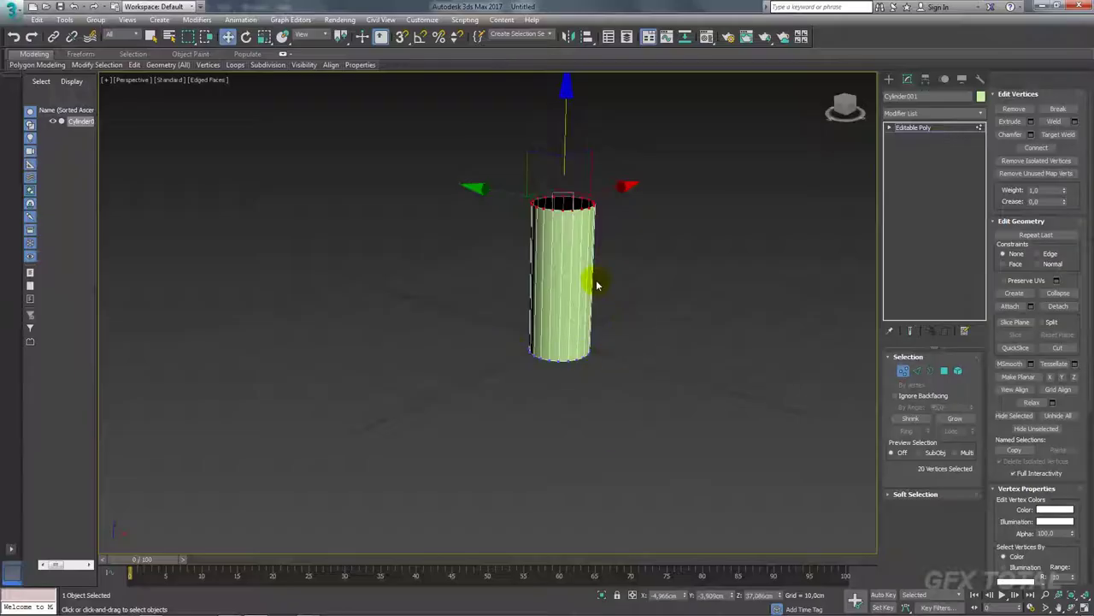
# Shift-drag a clone of the open cylinder to the side and confirm Clone Options.
pyautogui.rightClick(593, 281)
pyautogui.click(653, 224)
pyautogui.scroll(2, 652, 224)
pyautogui.keyDown('alt'); pyautogui.moveTo(628, 242); pyautogui.dragTo(641, 293, button='middle'); pyautogui.keyUp('alt')
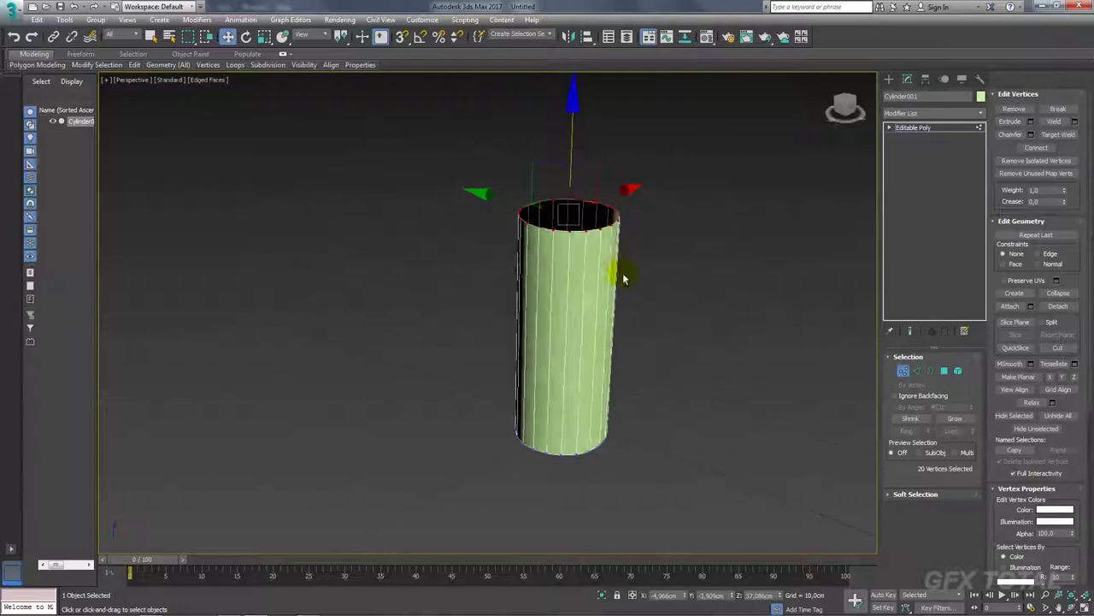
pyautogui.click(947, 376)
pyautogui.moveTo(684, 262)
pyautogui.keyDown('alt'); pyautogui.mouseDown(button='middle')
pyautogui.moveTo(707, 308)
pyautogui.moveTo(700, 260)
pyautogui.mouseUp(button='middle'); pyautogui.keyUp('alt')
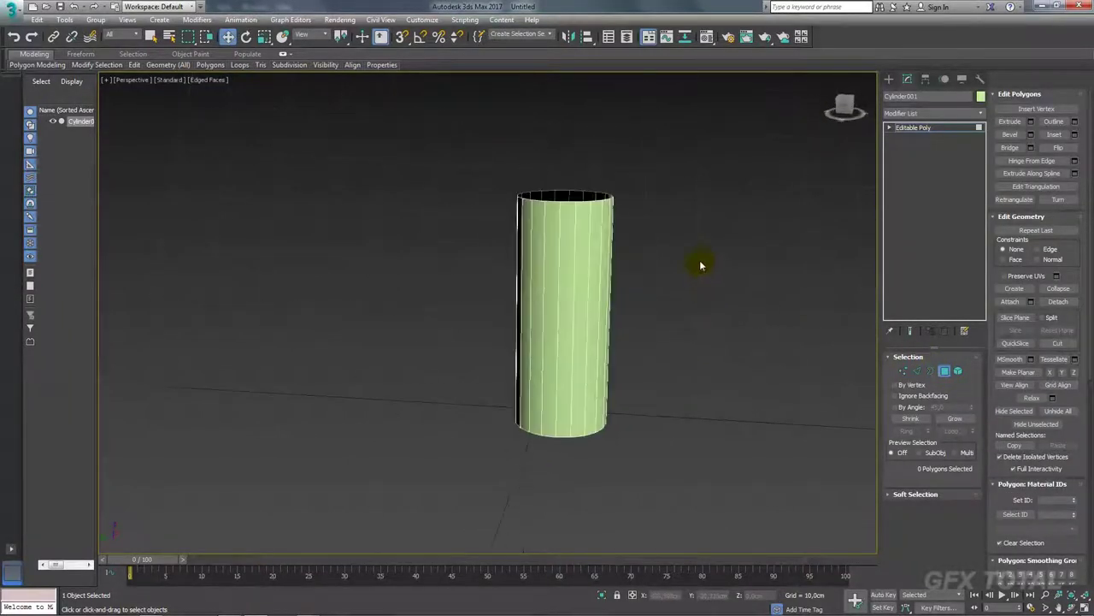
pyautogui.click(919, 127)
pyautogui.moveTo(493, 406)
pyautogui.mouseDown()
pyautogui.moveTo(377, 401)
pyautogui.moveTo(621, 411)
pyautogui.mouseUp()
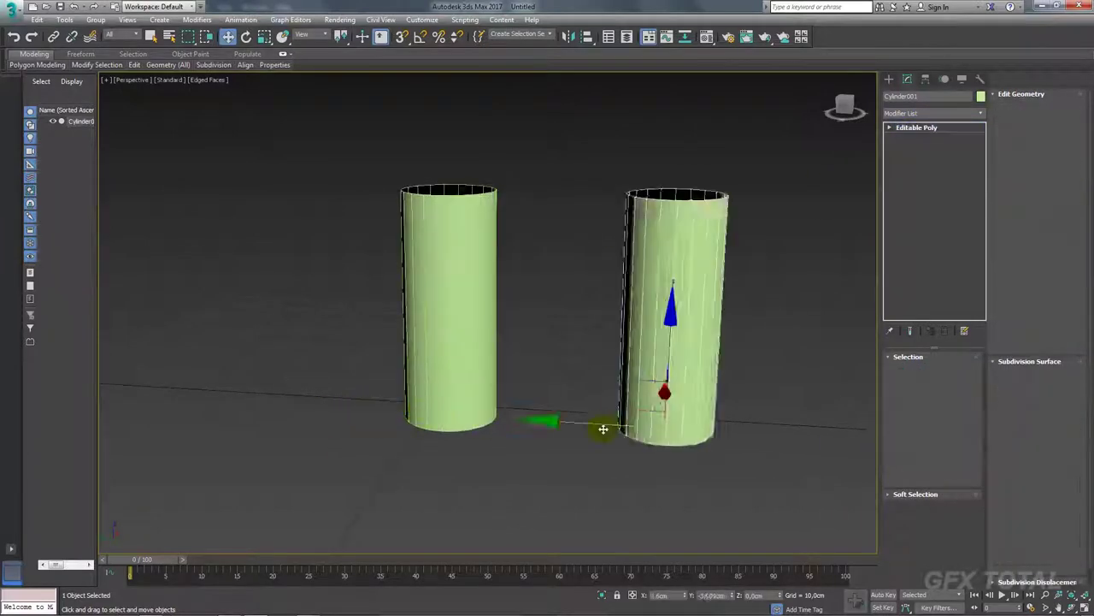
pyautogui.click(549, 363)
# Inspect both cylinders, then switch to Top view with Polygon editing active.
pyautogui.moveTo(549, 363)
pyautogui.keyDown('alt'); pyautogui.mouseDown(button='middle')
pyautogui.moveTo(616, 271)
pyautogui.moveTo(550, 208)
pyautogui.moveTo(555, 323)
pyautogui.mouseUp(button='middle'); pyautogui.keyUp('alt')
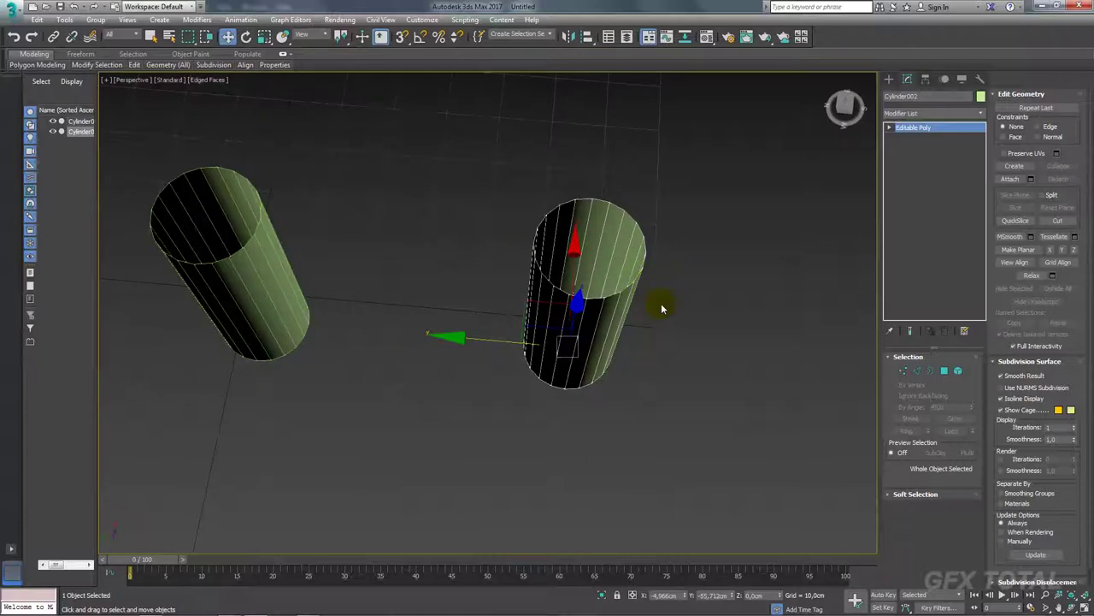
pyautogui.keyDown('alt'); pyautogui.moveTo(659, 306); pyautogui.dragTo(661, 333, button='middle'); pyautogui.keyUp('alt')
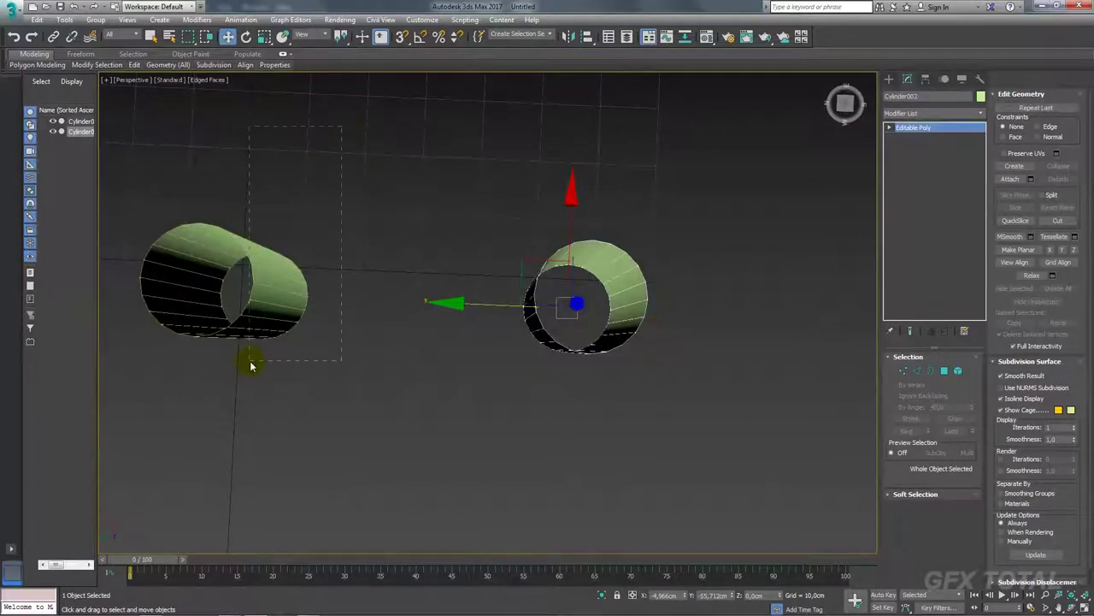
pyautogui.moveTo(250, 364); pyautogui.dragTo(251, 364)
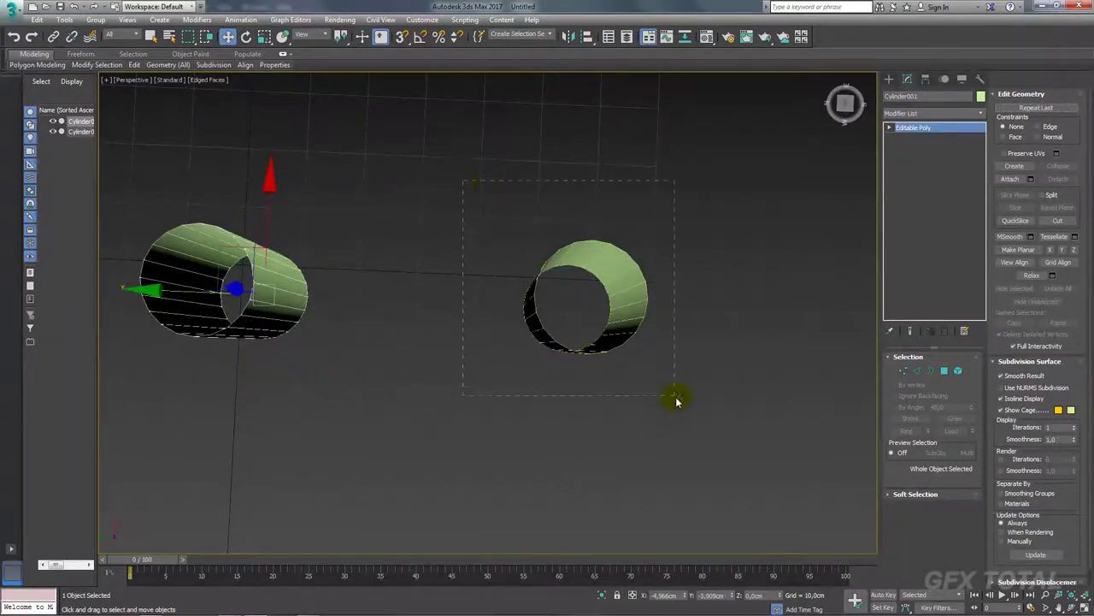
pyautogui.moveTo(676, 398); pyautogui.dragTo(735, 355)
pyautogui.click(268, 308)
pyautogui.press('t')
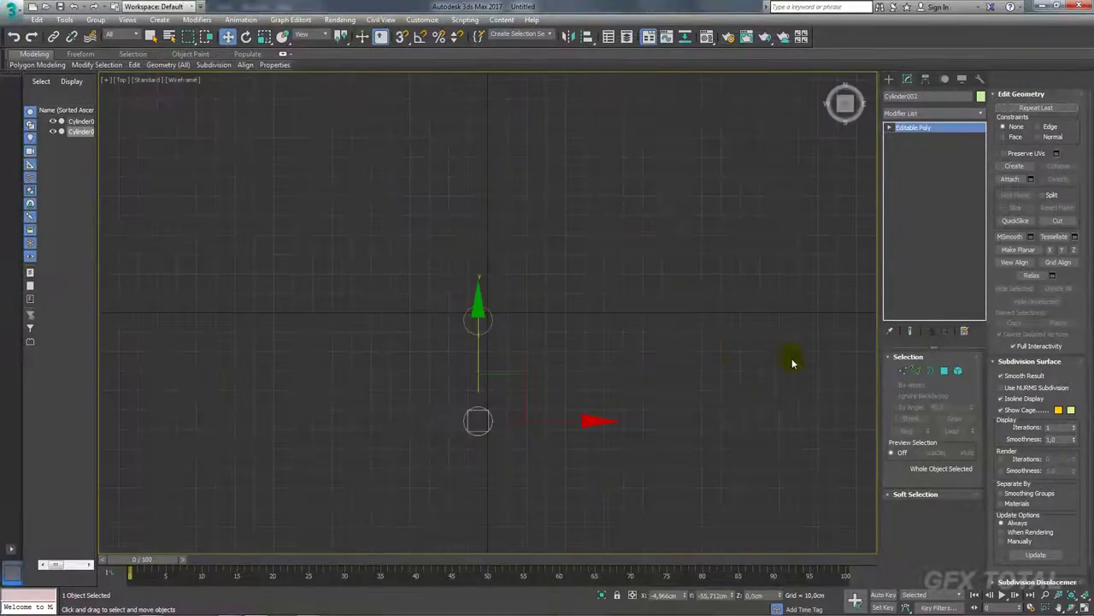
pyautogui.click(944, 371)
pyautogui.moveTo(524, 368); pyautogui.dragTo(464, 154, button='middle')
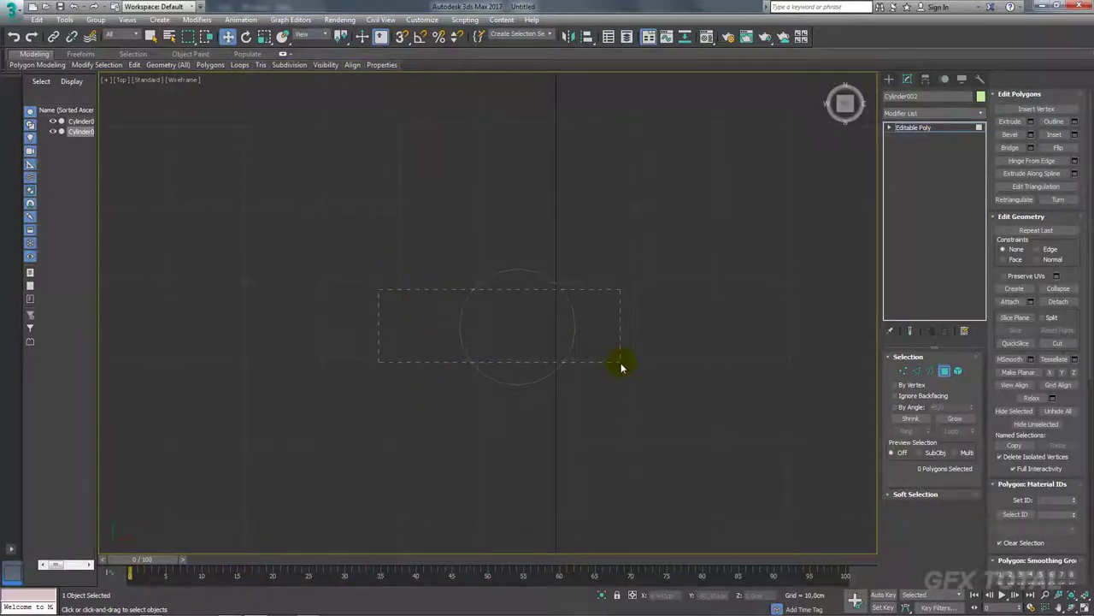
# Window-select side faces in Top view and refine the selection to 8 faces.
pyautogui.moveTo(621, 363); pyautogui.dragTo(668, 372)
pyautogui.press('p')
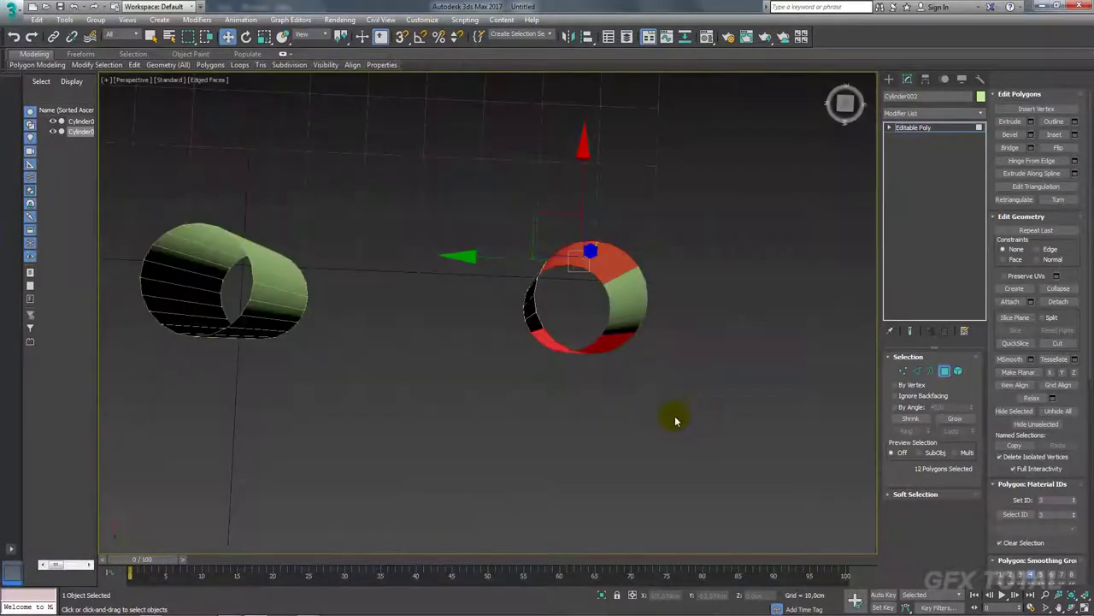
pyautogui.scroll(3, 616, 241)
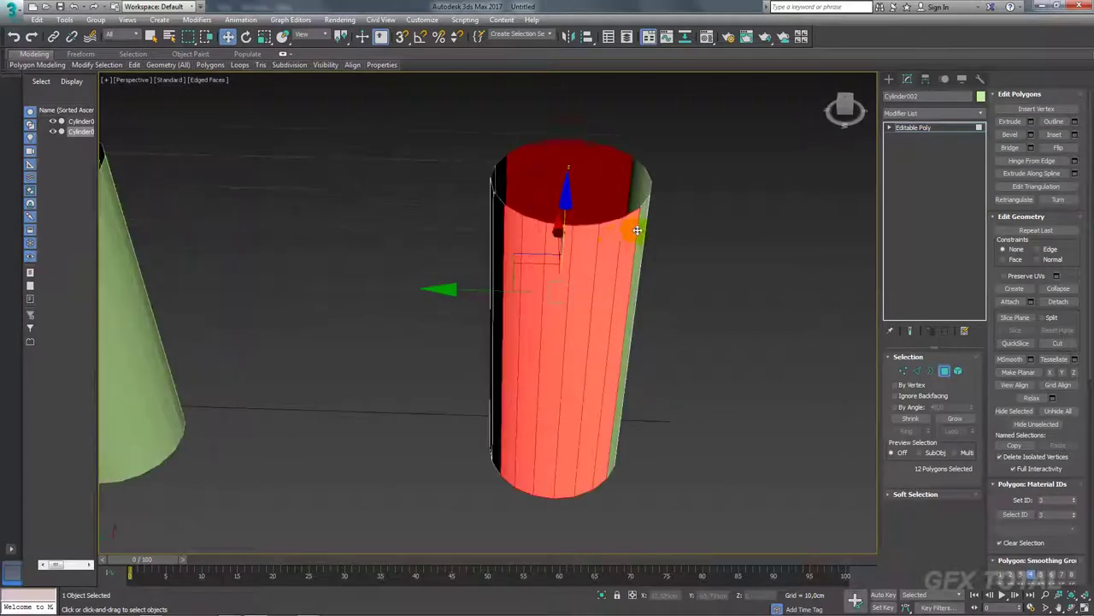
pyautogui.keyDown('alt'); pyautogui.moveTo(640, 241); pyautogui.dragTo(639, 242, button='middle'); pyautogui.keyUp('alt')
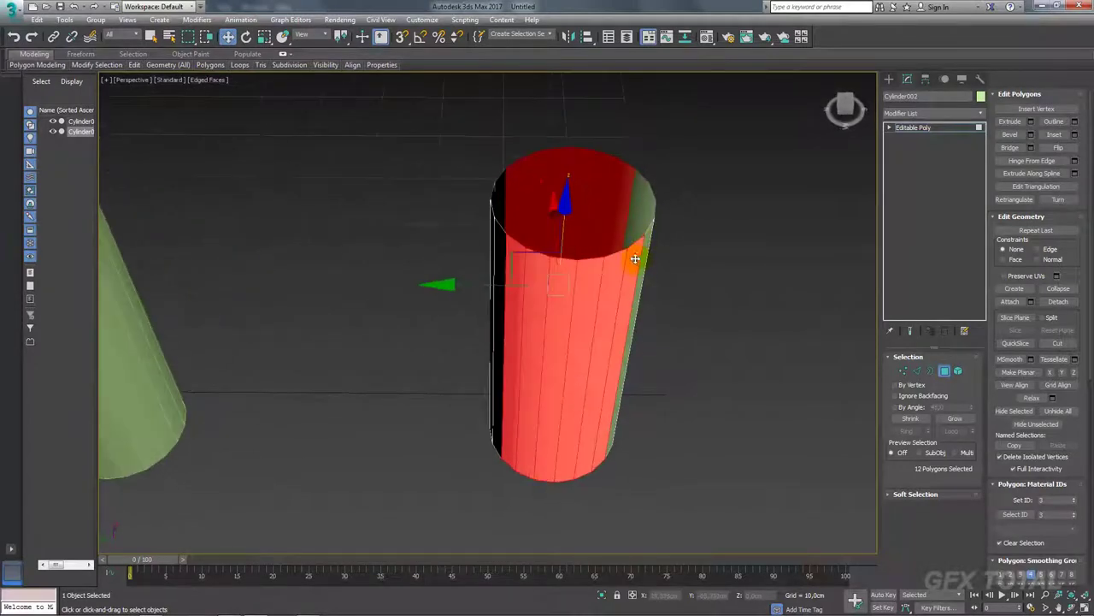
pyautogui.keyDown('alt'); pyautogui.moveTo(510, 233); pyautogui.dragTo(561, 259, button='middle'); pyautogui.keyUp('alt')
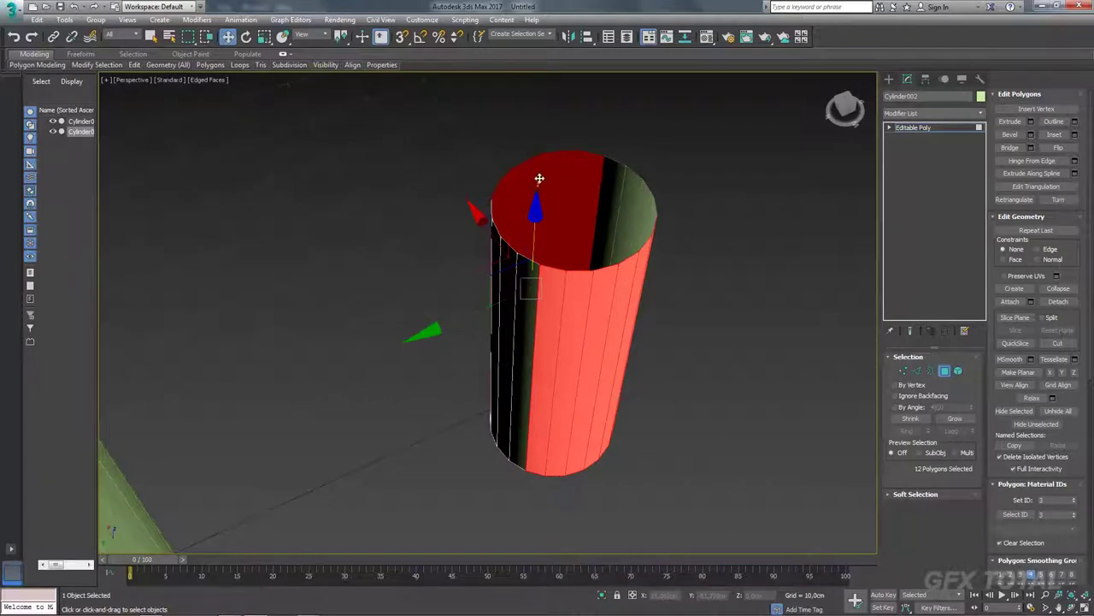
pyautogui.keyDown('alt'); pyautogui.moveTo(579, 288); pyautogui.dragTo(641, 295, button='middle'); pyautogui.keyUp('alt')
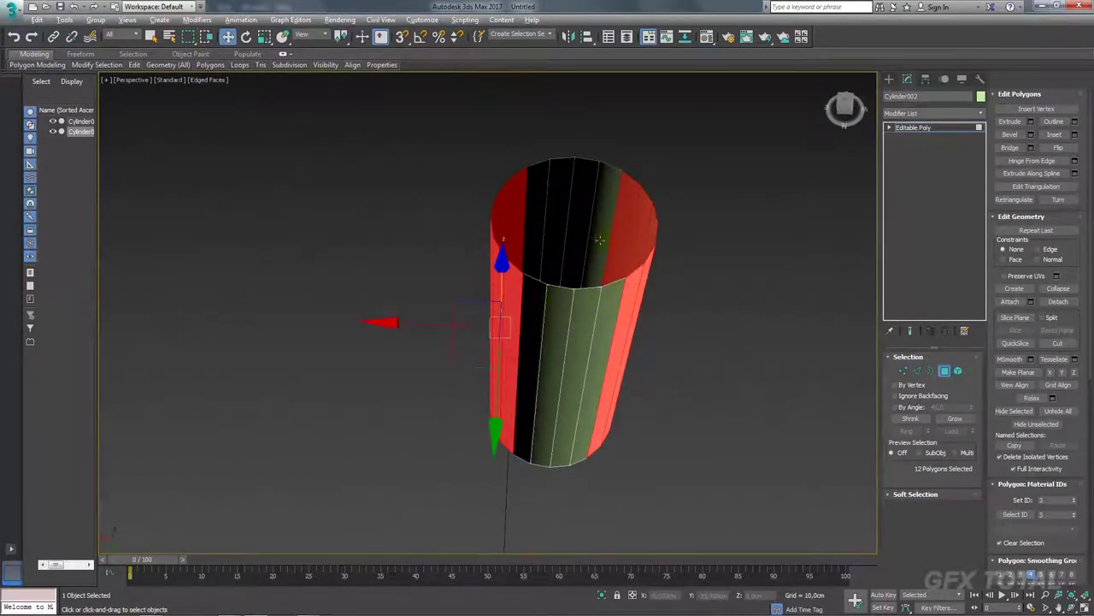
pyautogui.keyDown('alt'); pyautogui.moveTo(599, 240); pyautogui.dragTo(516, 269, button='middle'); pyautogui.keyUp('alt')
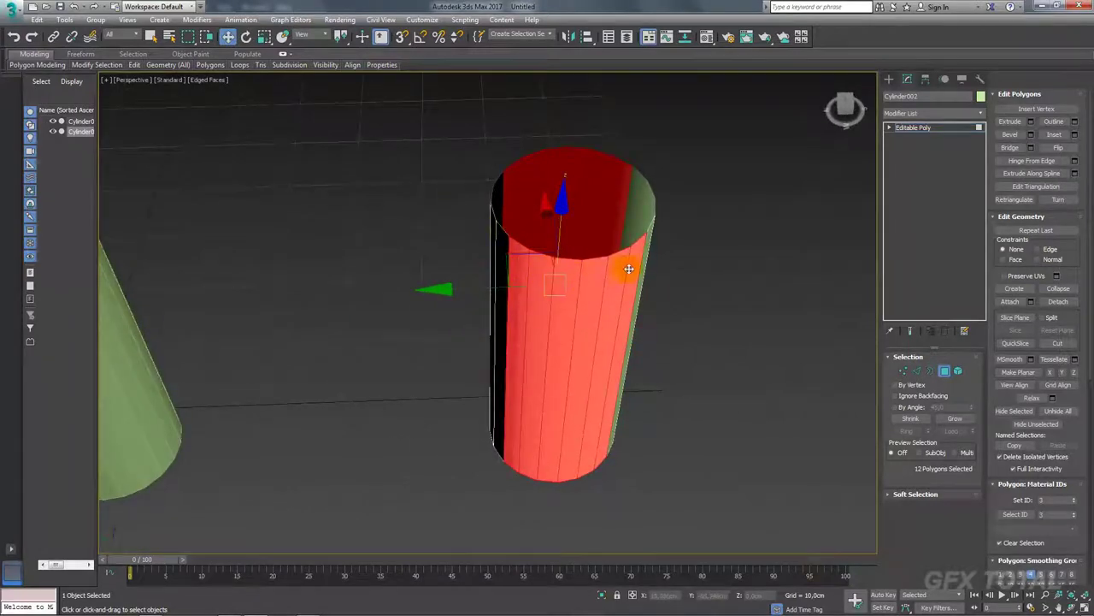
pyautogui.moveTo(676, 290)
pyautogui.keyDown('alt'); pyautogui.mouseDown(button='middle')
pyautogui.moveTo(663, 292)
pyautogui.moveTo(668, 308)
pyautogui.mouseUp(button='middle'); pyautogui.keyUp('alt')
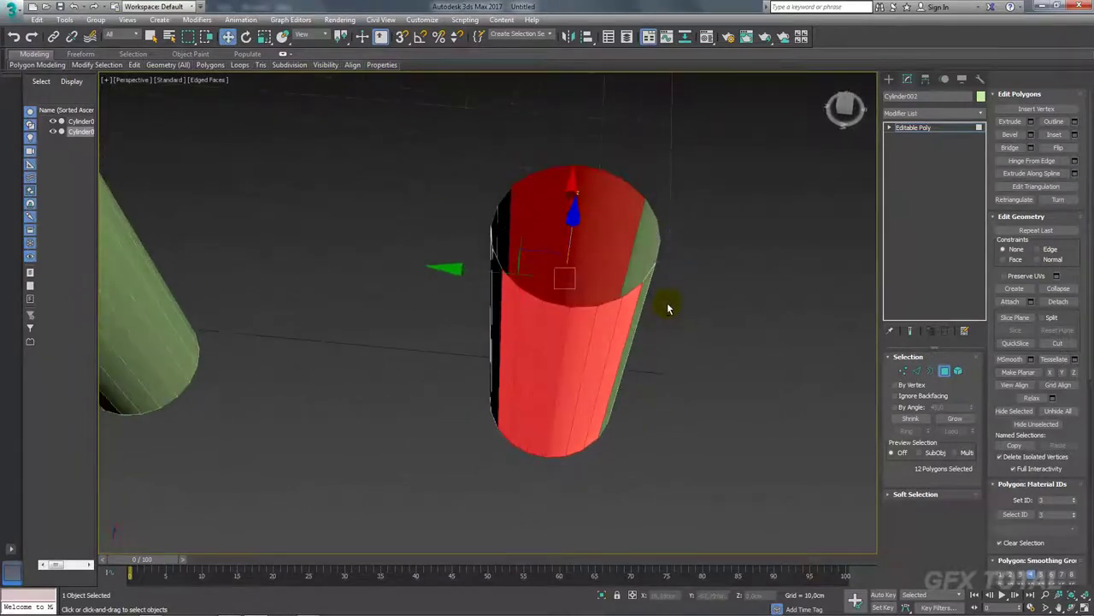
pyautogui.hotkey('ctrl', 'i')
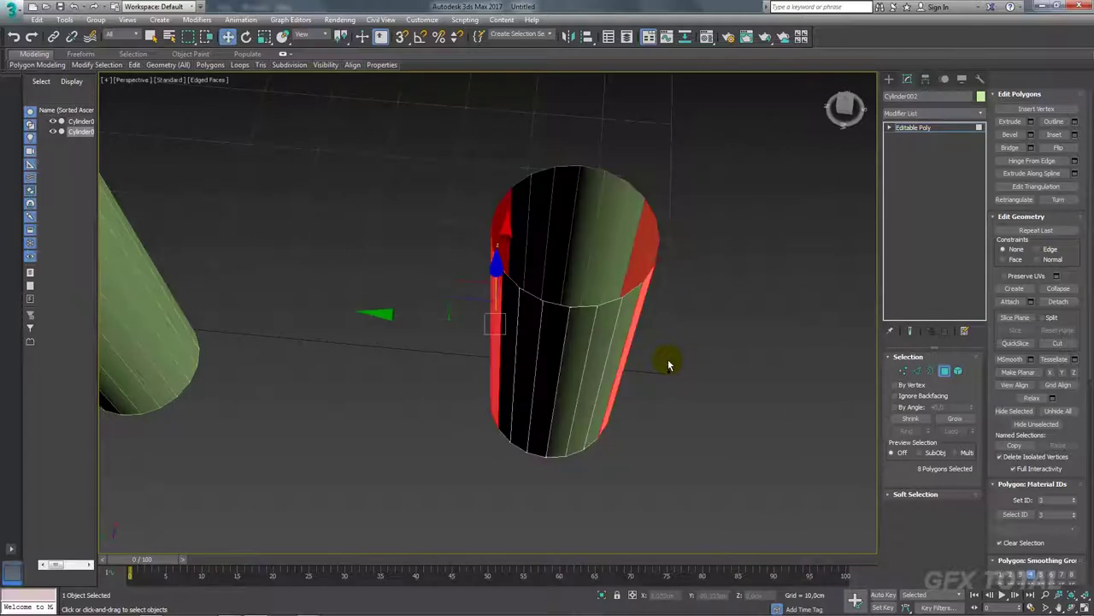
pyautogui.keyDown('alt'); pyautogui.moveTo(662, 360); pyautogui.dragTo(683, 359, button='middle'); pyautogui.keyUp('alt')
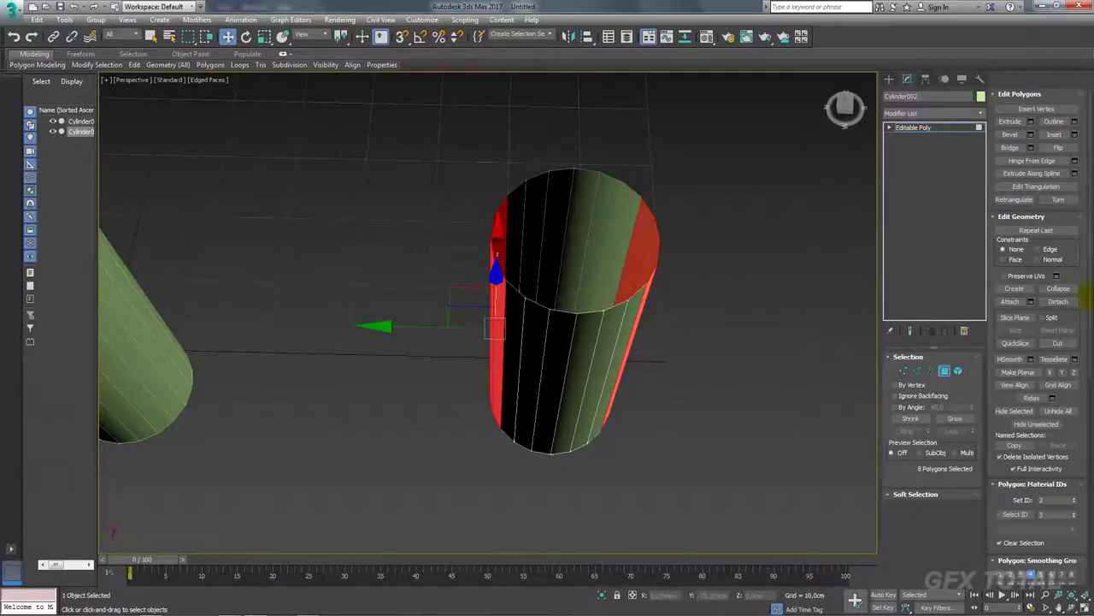
# Detach the 8 selected faces as Object001 and move it away from the cylinder.
pyautogui.click(1058, 302)
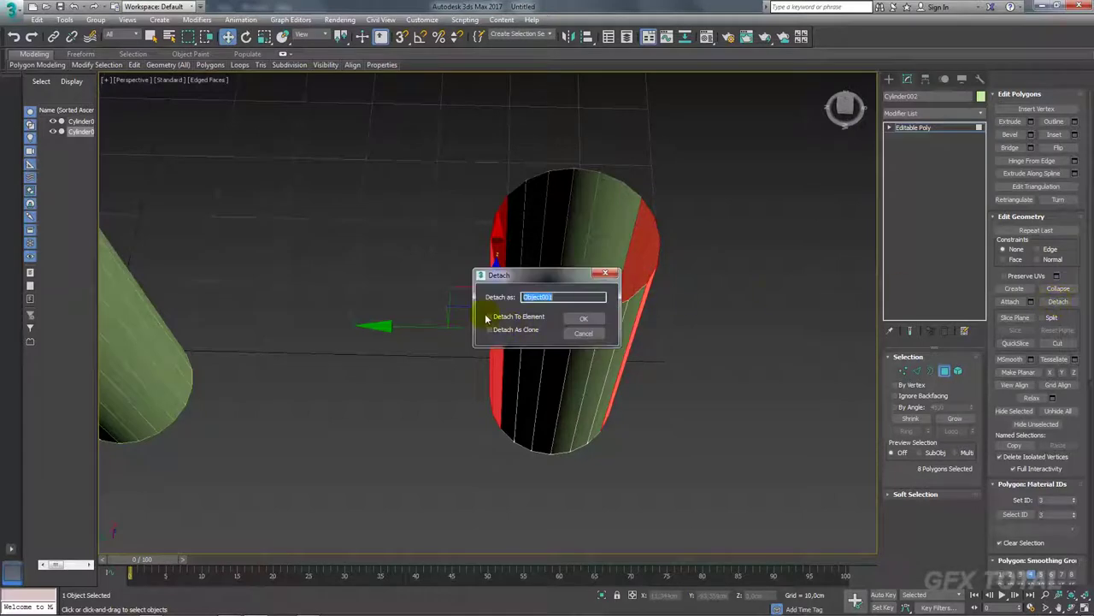
pyautogui.moveTo(544, 284); pyautogui.dragTo(419, 253)
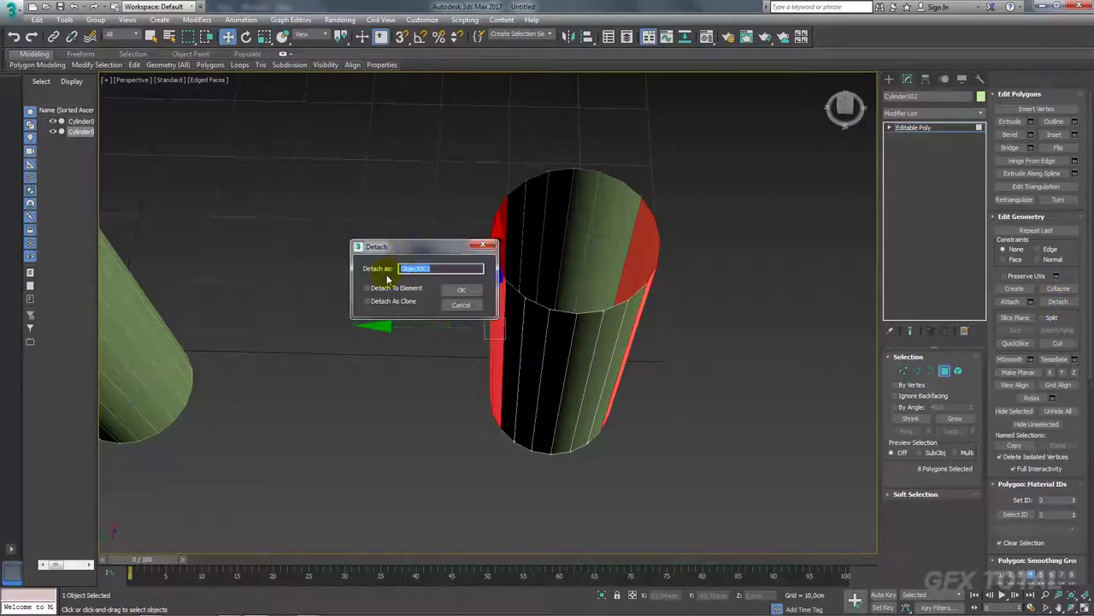
pyautogui.click(462, 289)
pyautogui.click(919, 127)
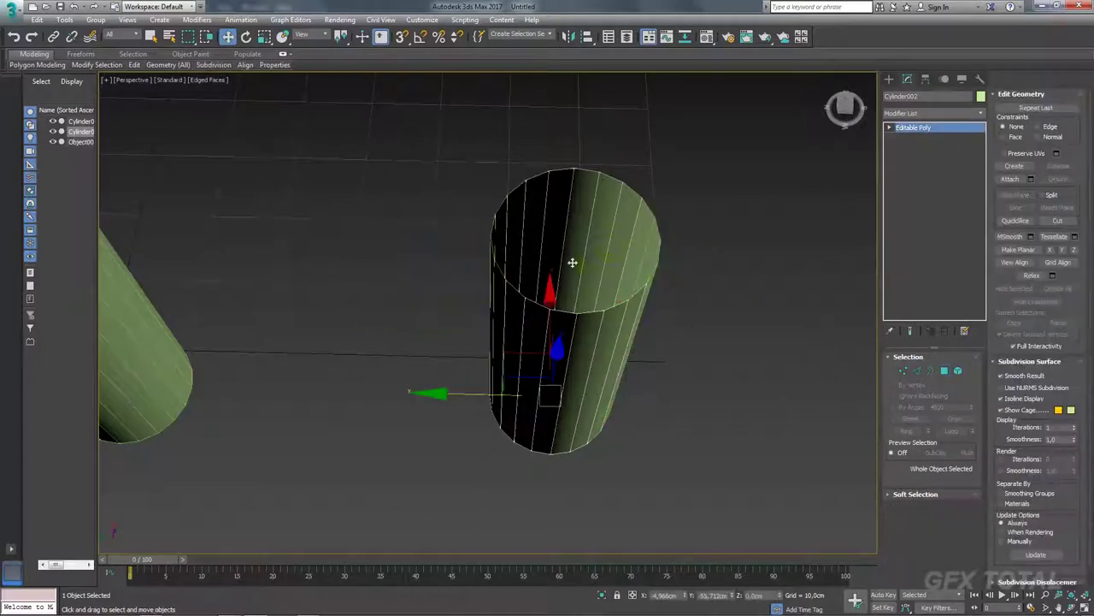
pyautogui.click(489, 272)
pyautogui.click(488, 265)
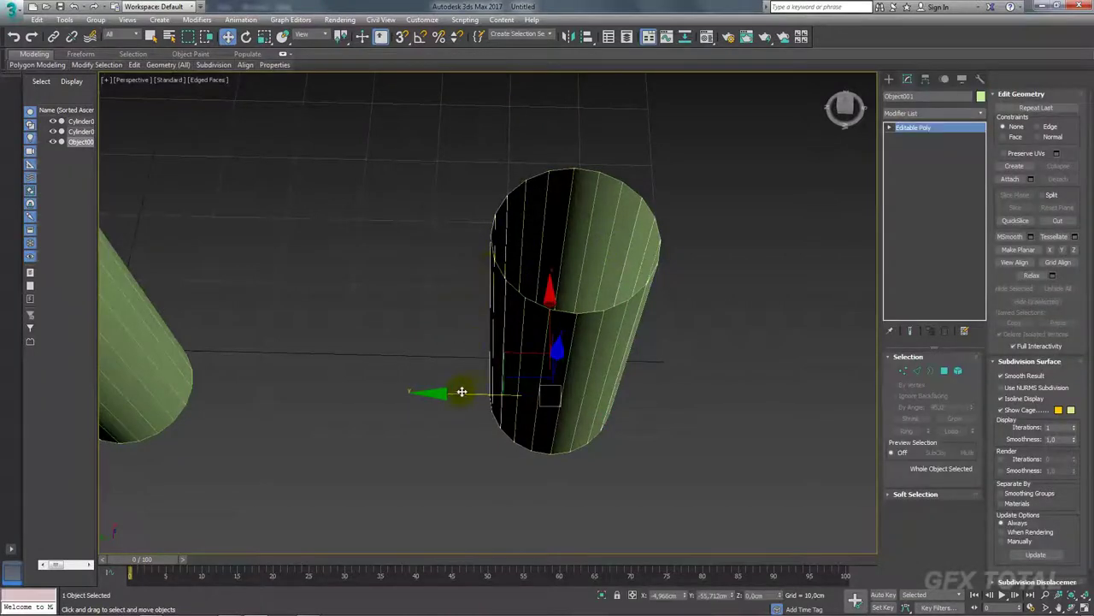
pyautogui.moveTo(460, 391); pyautogui.dragTo(719, 401)
pyautogui.moveTo(719, 402)
pyautogui.keyDown('alt'); pyautogui.mouseDown(button='middle')
pyautogui.moveTo(684, 403)
pyautogui.moveTo(691, 396)
pyautogui.moveTo(603, 366)
pyautogui.mouseUp(button='middle'); pyautogui.keyUp('alt')
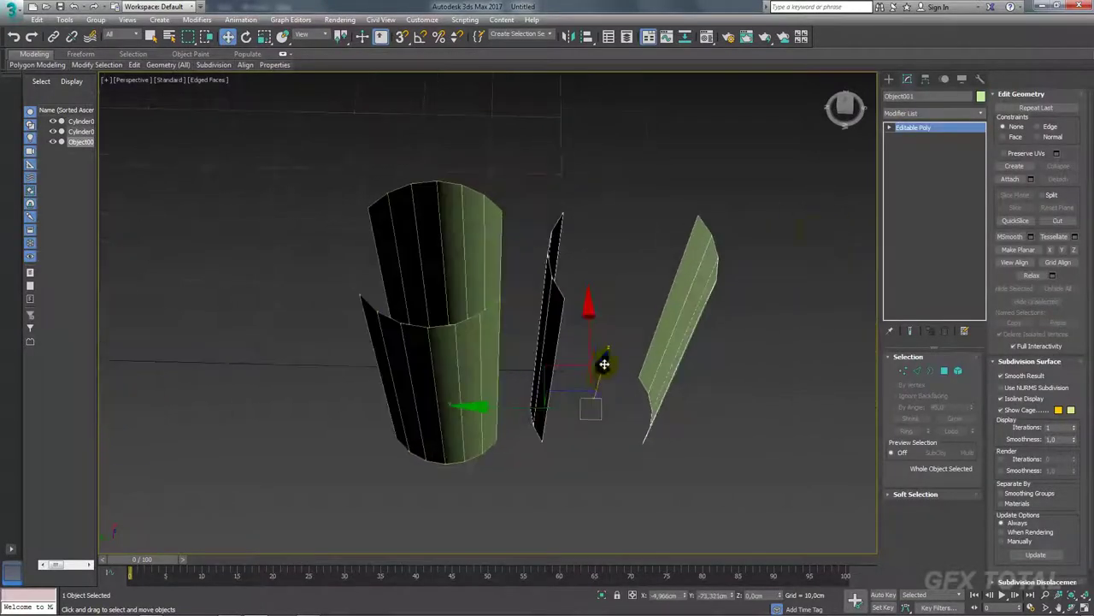
# Set Object001's object colour to magenta.
pyautogui.click(980, 96)
pyautogui.click(541, 254)
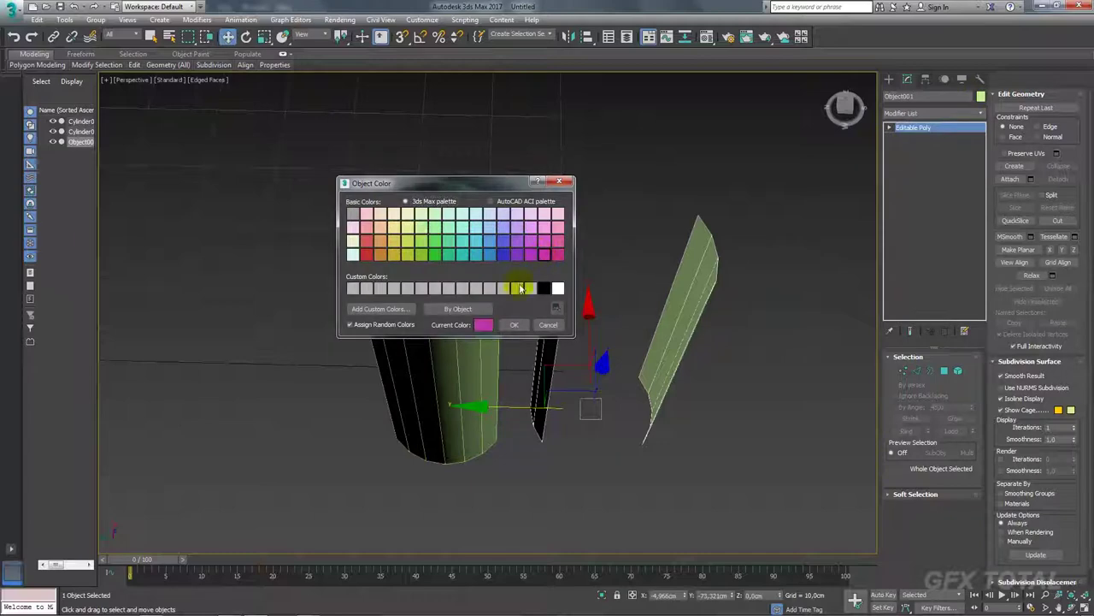
pyautogui.click(517, 323)
pyautogui.moveTo(537, 281)
pyautogui.keyDown('alt'); pyautogui.mouseDown(button='middle')
pyautogui.moveTo(547, 276)
pyautogui.moveTo(520, 261)
pyautogui.moveTo(530, 276)
pyautogui.moveTo(618, 188)
pyautogui.moveTo(598, 154)
pyautogui.mouseUp(button='middle'); pyautogui.keyUp('alt')
pyautogui.scroll(3, 530, 276)
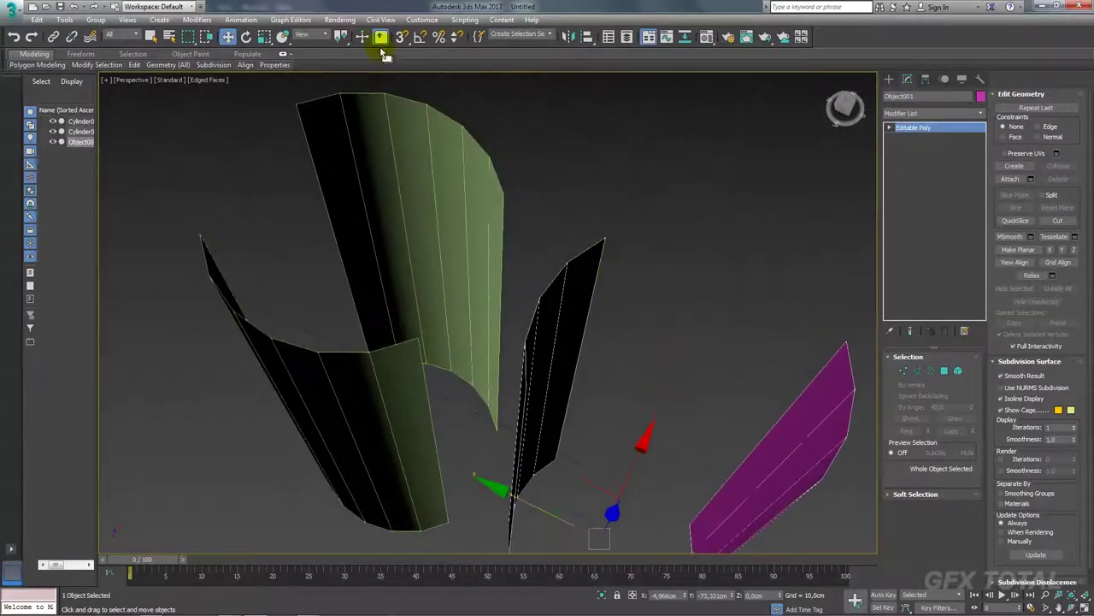
# Enable Vertex snapping in Grid and Snap Settings and turn snaps on.
pyautogui.rightClick(404, 38)
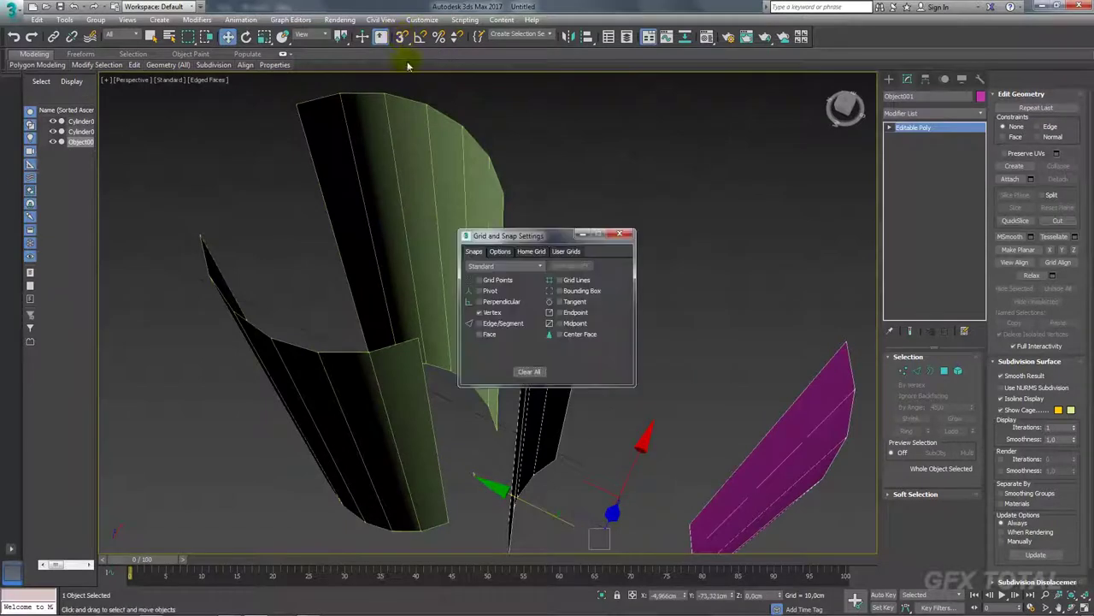
pyautogui.click(500, 251)
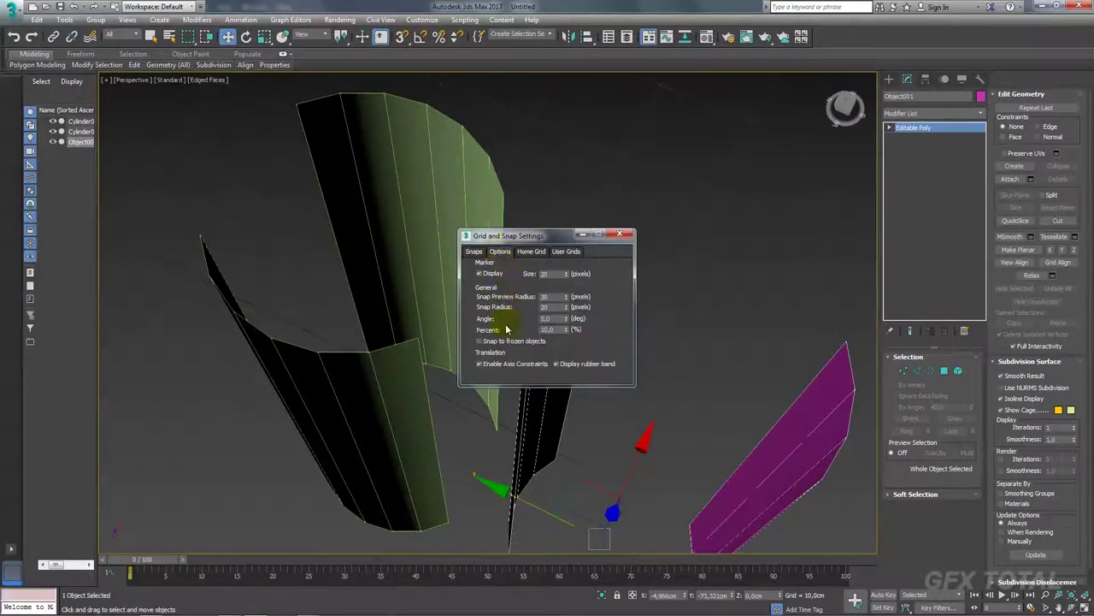
pyautogui.click(474, 251)
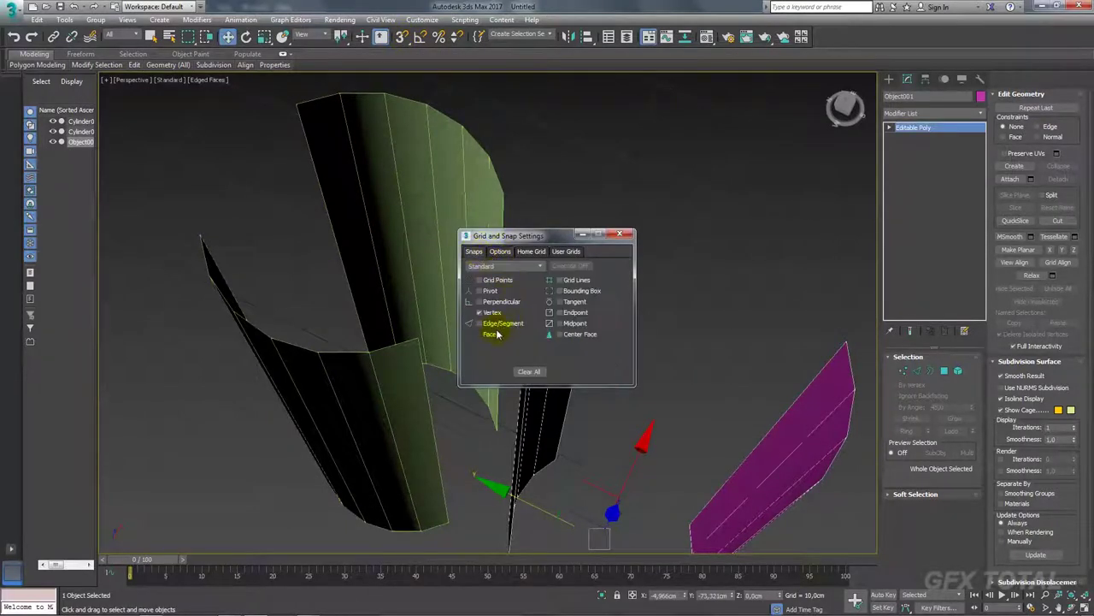
pyautogui.click(623, 236)
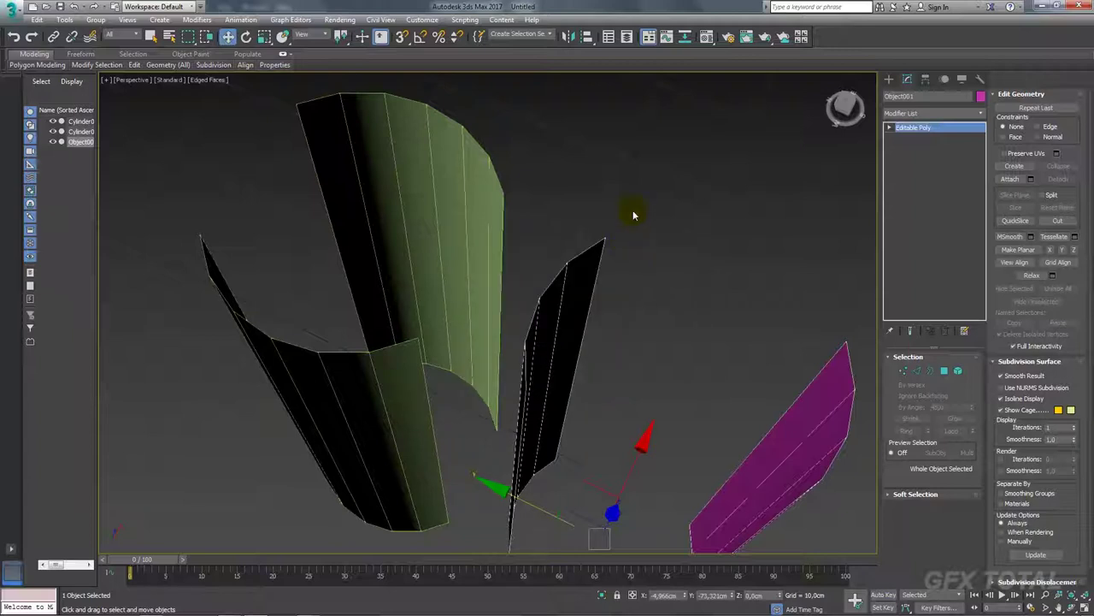
pyautogui.press('s')
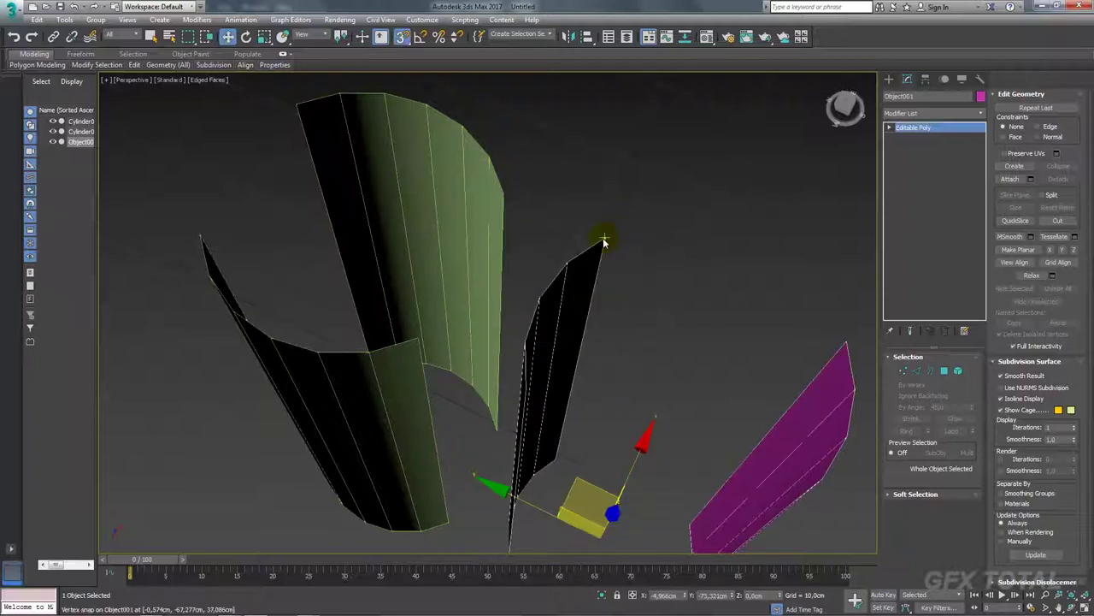
# Snap the magenta panel's vertex onto the cylinder's top corner so it fills the gap.
pyautogui.moveTo(604, 239); pyautogui.dragTo(503, 195)
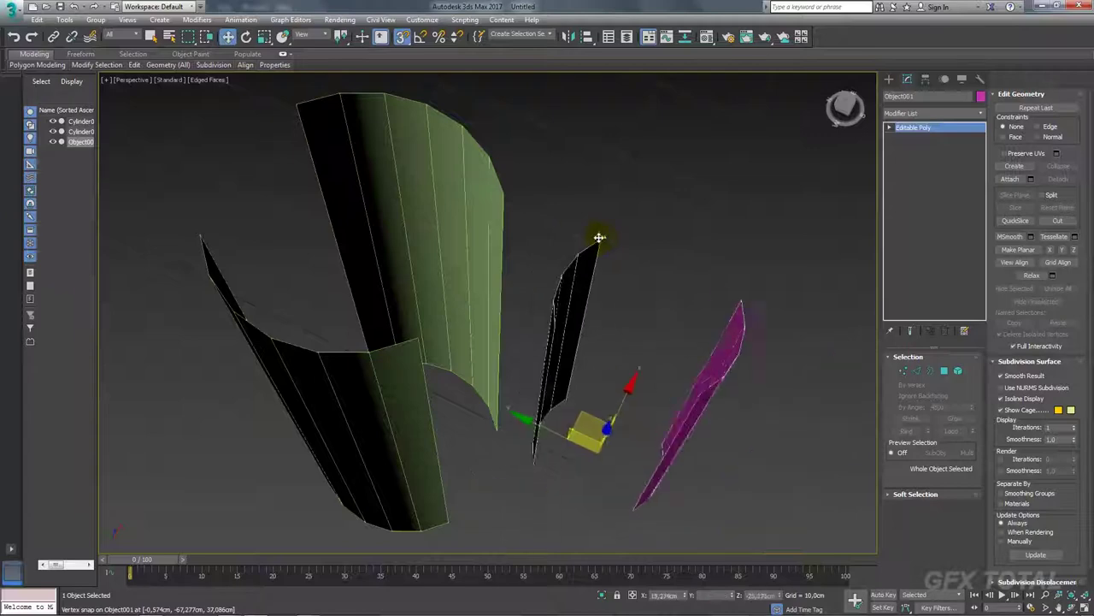
pyautogui.moveTo(578, 231)
pyautogui.keyDown('alt'); pyautogui.mouseDown(button='middle')
pyautogui.moveTo(648, 257)
pyautogui.moveTo(640, 208)
pyautogui.mouseUp(button='middle'); pyautogui.keyUp('alt')
pyautogui.click(905, 371)
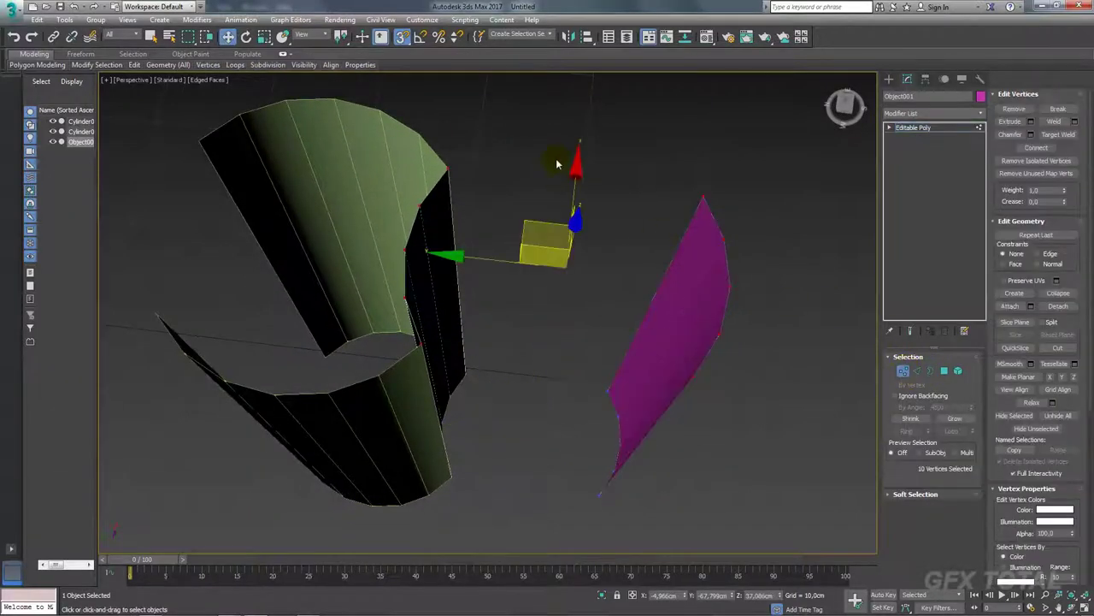
pyautogui.click(687, 362)
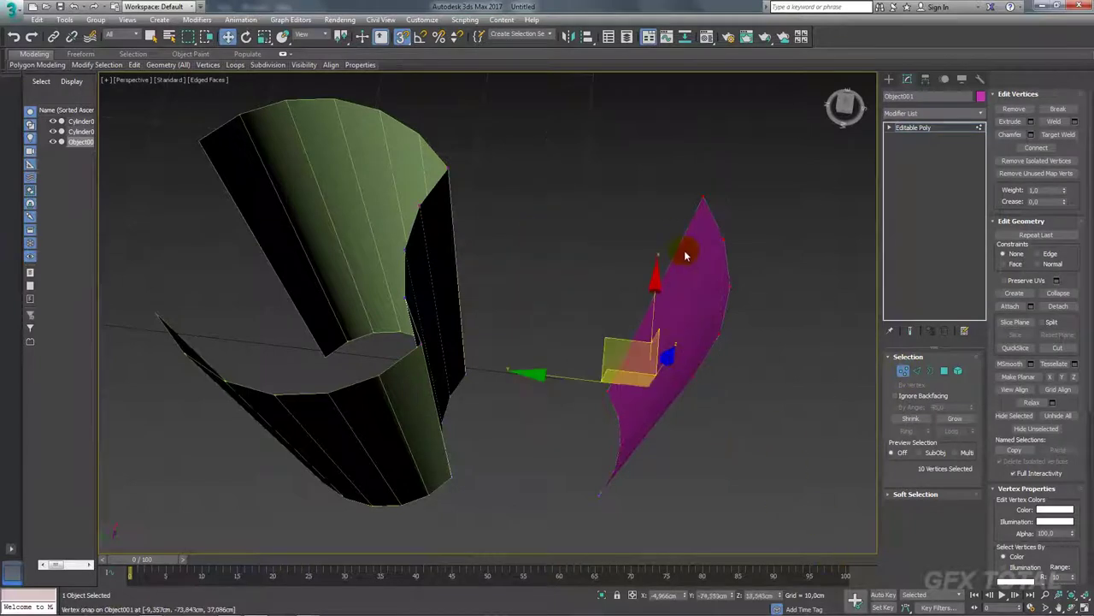
pyautogui.moveTo(687, 249)
pyautogui.keyDown('alt'); pyautogui.mouseDown(button='middle')
pyautogui.moveTo(696, 214)
pyautogui.moveTo(802, 229)
pyautogui.moveTo(772, 248)
pyautogui.mouseUp(button='middle'); pyautogui.keyUp('alt')
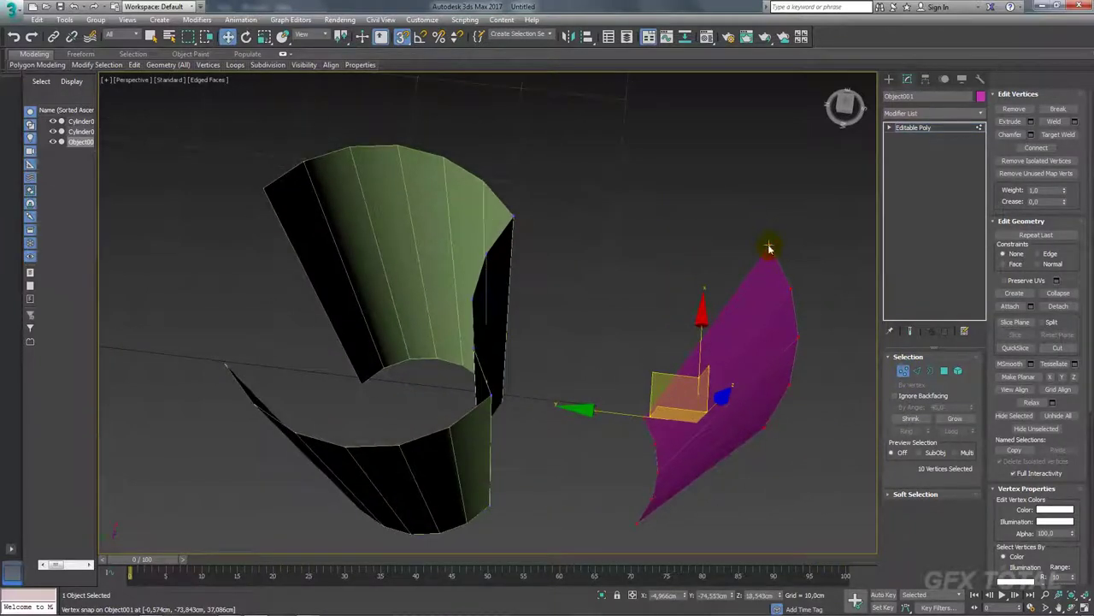
pyautogui.moveTo(770, 247); pyautogui.dragTo(265, 193)
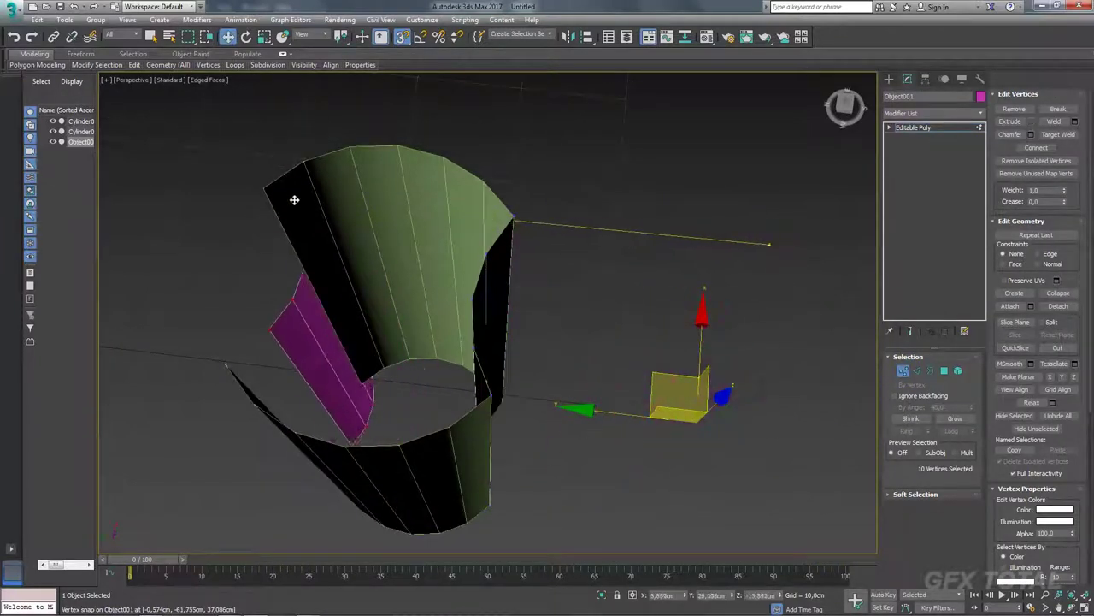
pyautogui.keyDown('alt'); pyautogui.moveTo(313, 225); pyautogui.dragTo(711, 307, button='middle'); pyautogui.keyUp('alt')
# Flip the faces of the selected magenta panel element.
pyautogui.click(958, 370)
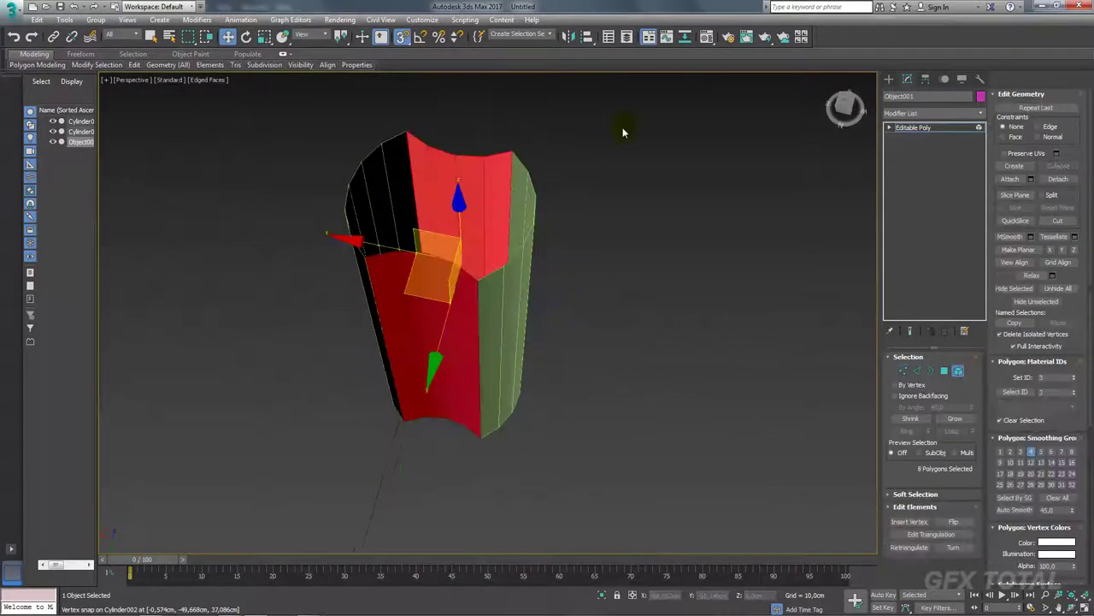
pyautogui.keyDown('alt'); pyautogui.moveTo(415, 459); pyautogui.dragTo(598, 383, button='middle'); pyautogui.keyUp('alt')
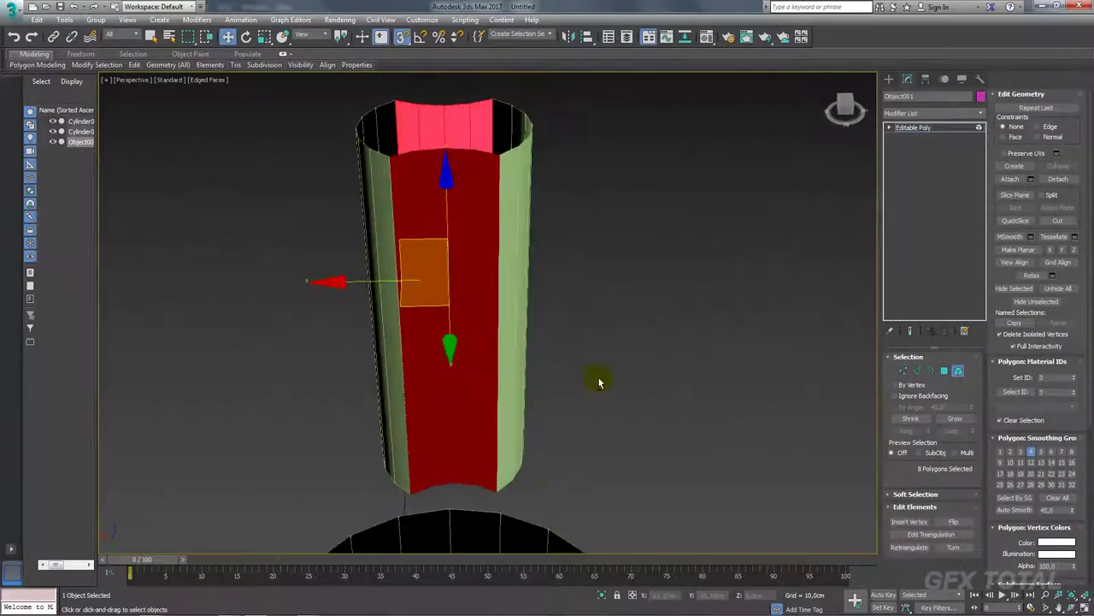
pyautogui.click(954, 521)
pyautogui.moveTo(701, 286)
pyautogui.keyDown('alt'); pyautogui.mouseDown(button='middle')
pyautogui.moveTo(581, 305)
pyautogui.moveTo(823, 258)
pyautogui.mouseUp(button='middle'); pyautogui.keyUp('alt')
# Attach the green cylinder to the magenta panel so they form one object.
pyautogui.click(913, 127)
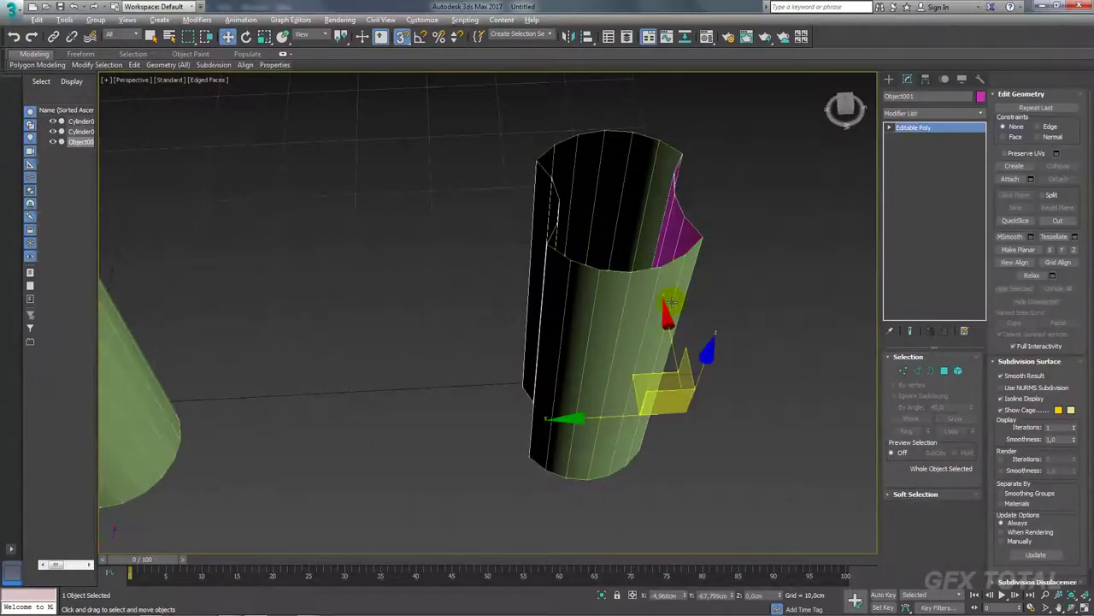
pyautogui.moveTo(677, 300)
pyautogui.keyDown('alt'); pyautogui.mouseDown(button='middle')
pyautogui.moveTo(766, 274)
pyautogui.moveTo(782, 299)
pyautogui.mouseUp(button='middle'); pyautogui.keyUp('alt')
pyautogui.click(1009, 179)
pyautogui.click(659, 256)
pyautogui.scroll(-3, 781, 299)
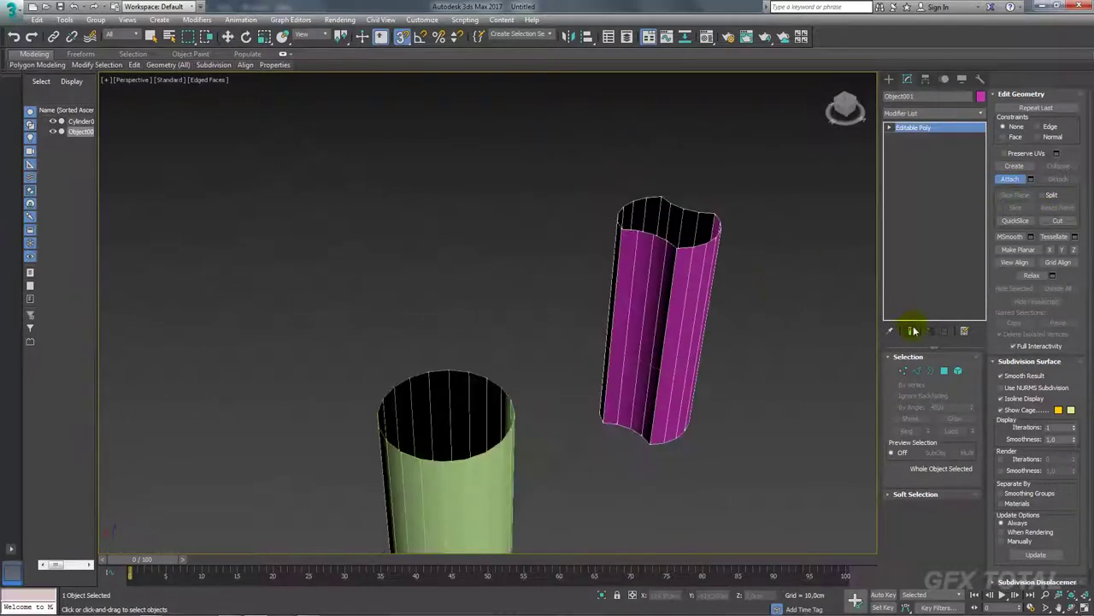
# Move a single inner-wall vertex to reshape the inner wall.
pyautogui.click(903, 371)
pyautogui.scroll(3, 682, 247)
pyautogui.click(676, 243)
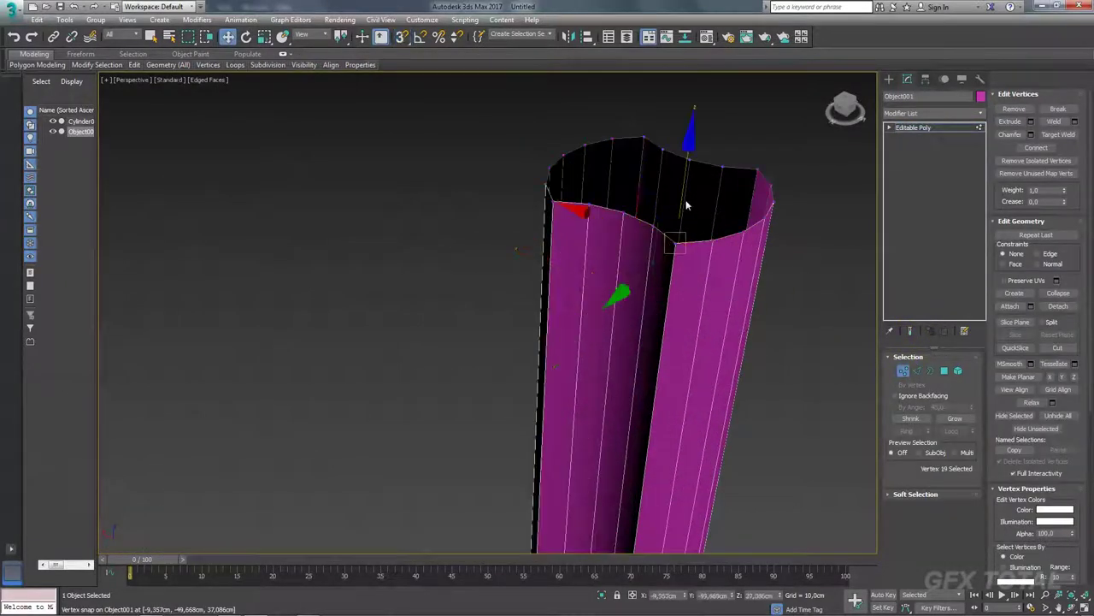
pyautogui.moveTo(660, 199)
pyautogui.mouseDown()
pyautogui.moveTo(609, 244)
pyautogui.moveTo(582, 215)
pyautogui.mouseUp()
pyautogui.moveTo(727, 256)
pyautogui.keyDown('alt'); pyautogui.mouseDown(button='middle')
pyautogui.moveTo(741, 331)
pyautogui.moveTo(699, 309)
pyautogui.mouseUp(button='middle'); pyautogui.keyUp('alt')
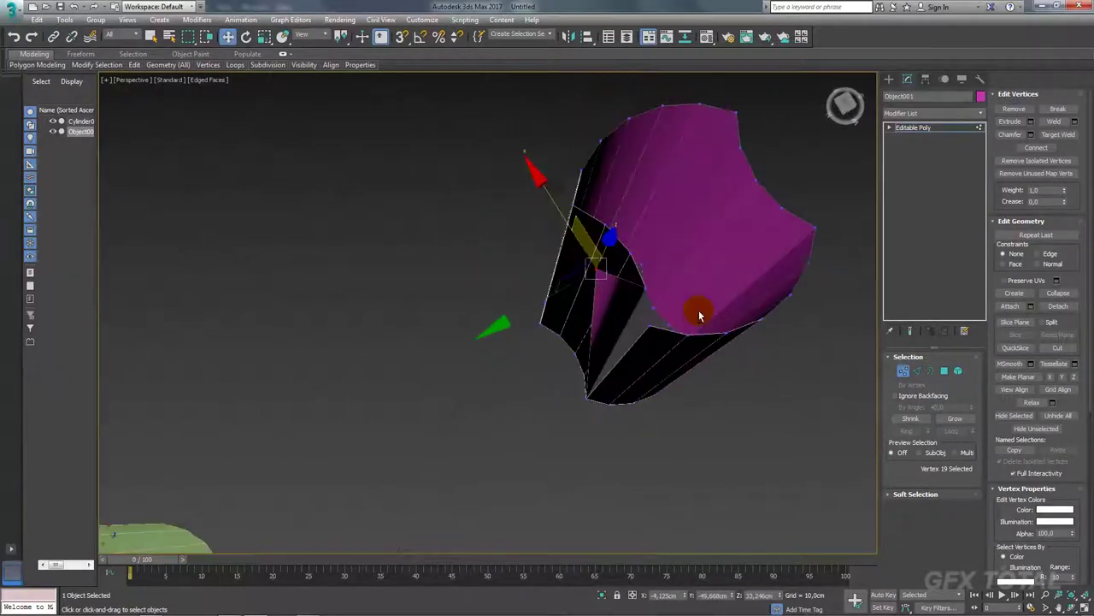
# Select the vertices along the seam where the panel and cylinder meet.
pyautogui.scroll(-3, 684, 316)
pyautogui.moveTo(750, 448); pyautogui.dragTo(417, 142)
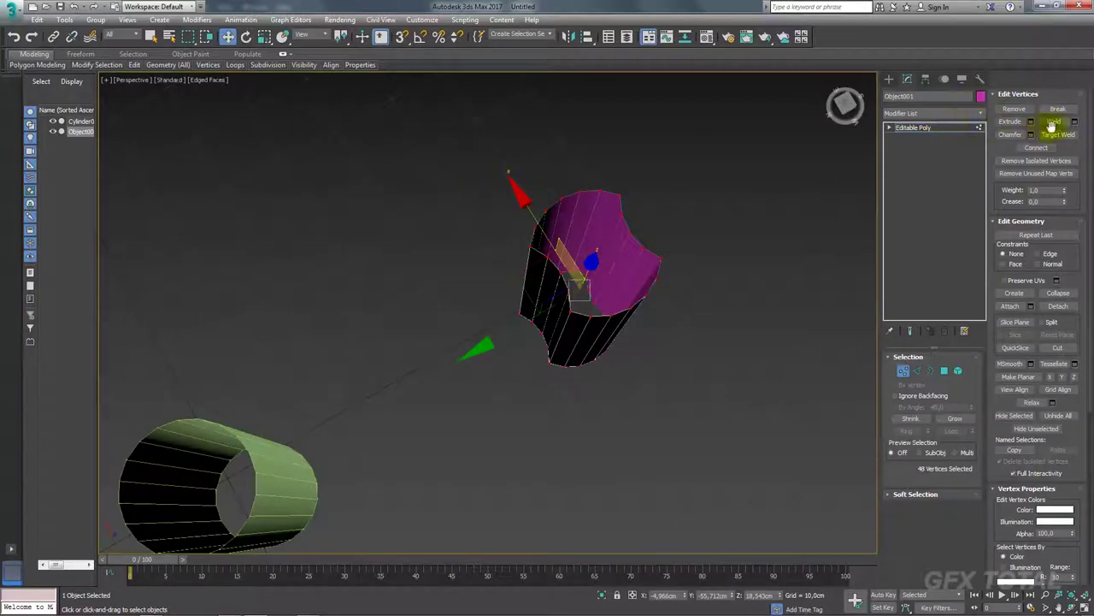
pyautogui.moveTo(772, 231)
pyautogui.keyDown('alt'); pyautogui.mouseDown(button='middle')
pyautogui.moveTo(750, 271)
pyautogui.moveTo(682, 255)
pyautogui.mouseUp(button='middle'); pyautogui.keyUp('alt')
pyautogui.scroll(3, 684, 265)
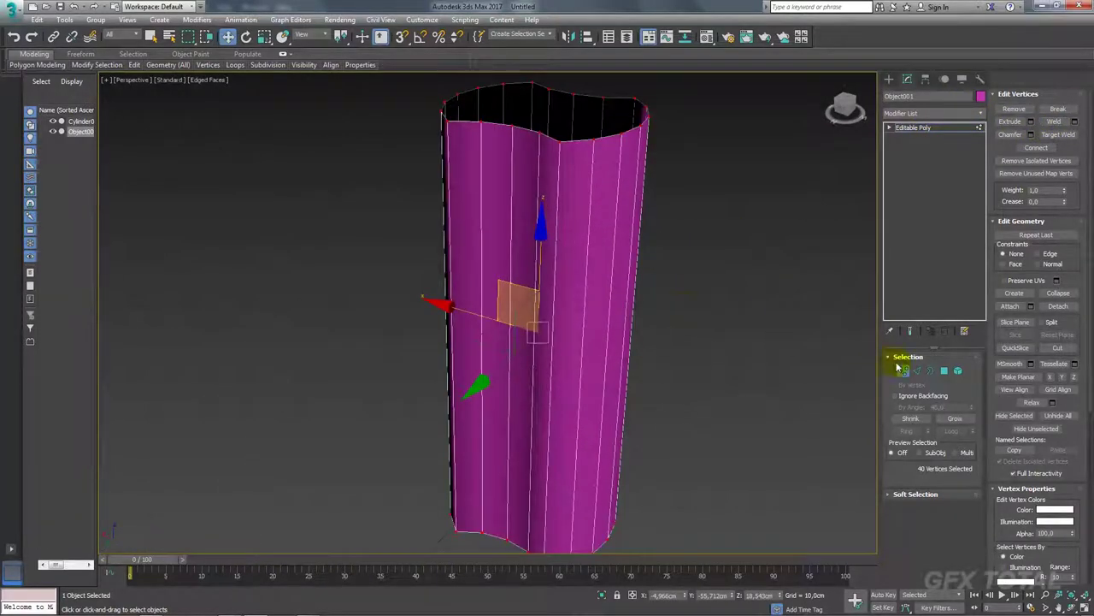
pyautogui.click(944, 370)
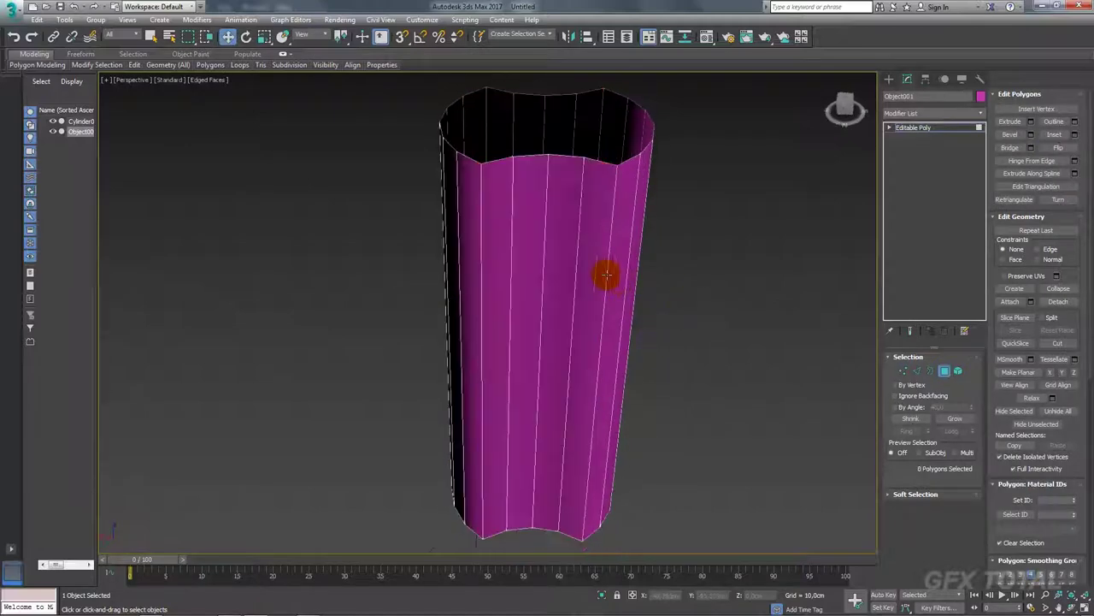
pyautogui.moveTo(606, 273)
pyautogui.keyDown('alt'); pyautogui.mouseDown(button='middle')
pyautogui.moveTo(630, 288)
pyautogui.moveTo(624, 310)
pyautogui.moveTo(587, 336)
pyautogui.mouseUp(button='middle'); pyautogui.keyUp('alt')
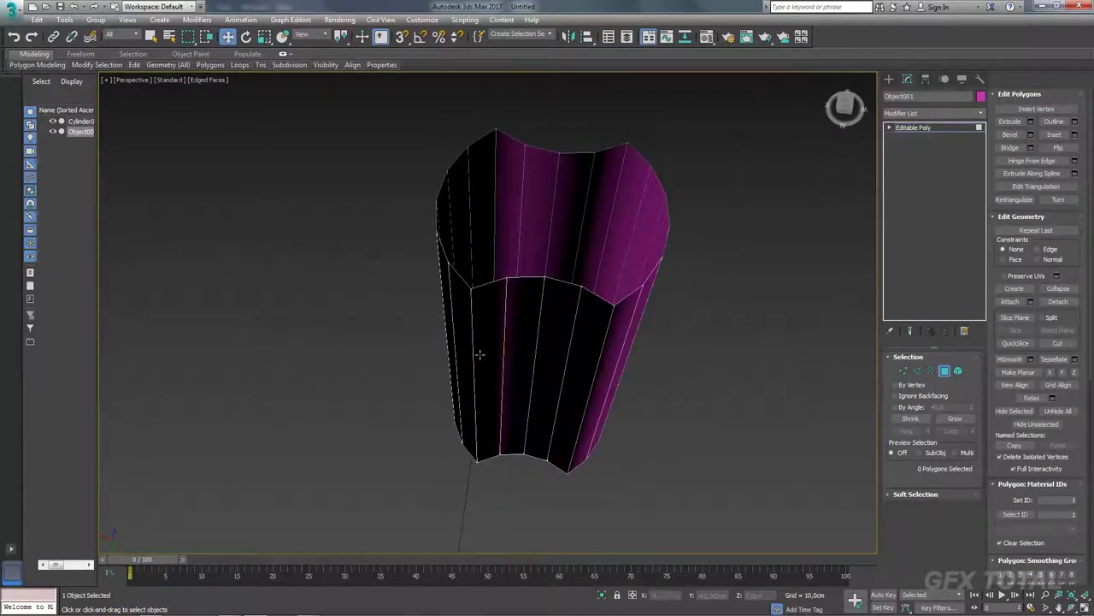
pyautogui.moveTo(480, 354)
pyautogui.keyDown('alt'); pyautogui.mouseDown(button='middle')
pyautogui.moveTo(558, 337)
pyautogui.moveTo(624, 298)
pyautogui.mouseUp(button='middle'); pyautogui.keyUp('alt')
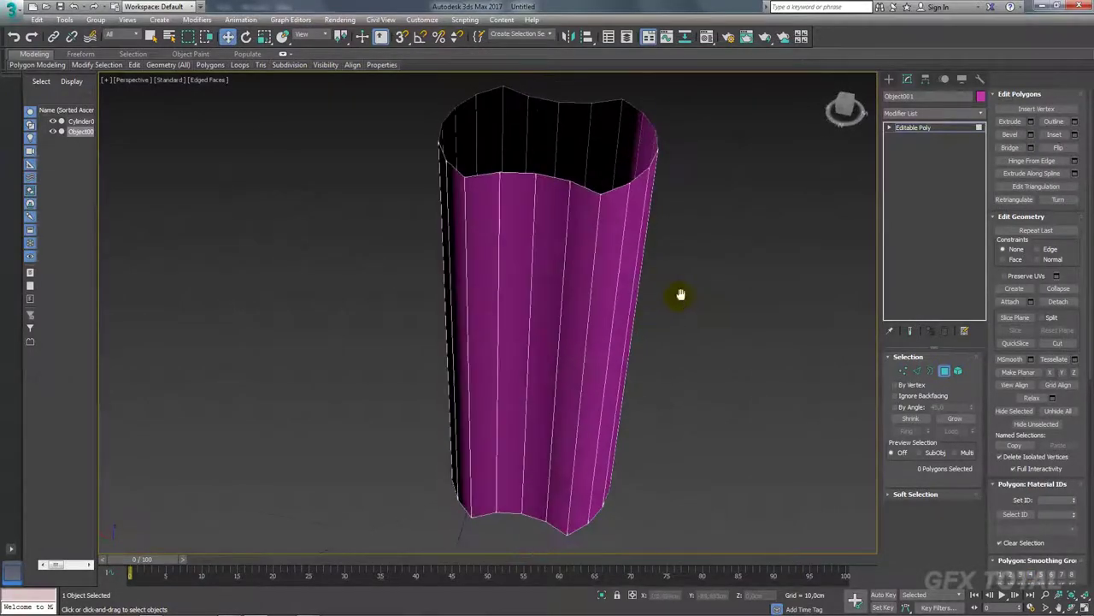
pyautogui.scroll(-5, 680, 294)
pyautogui.hotkey('ctrl', 'a')
pyautogui.press('z')
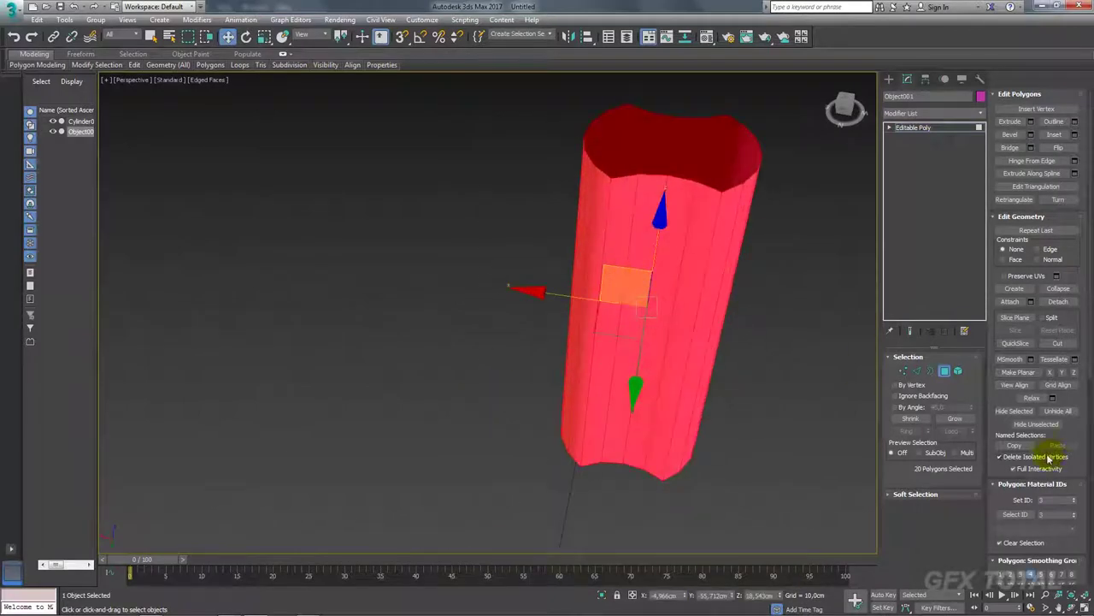
pyautogui.moveTo(1071, 428); pyautogui.dragTo(1036, 143)
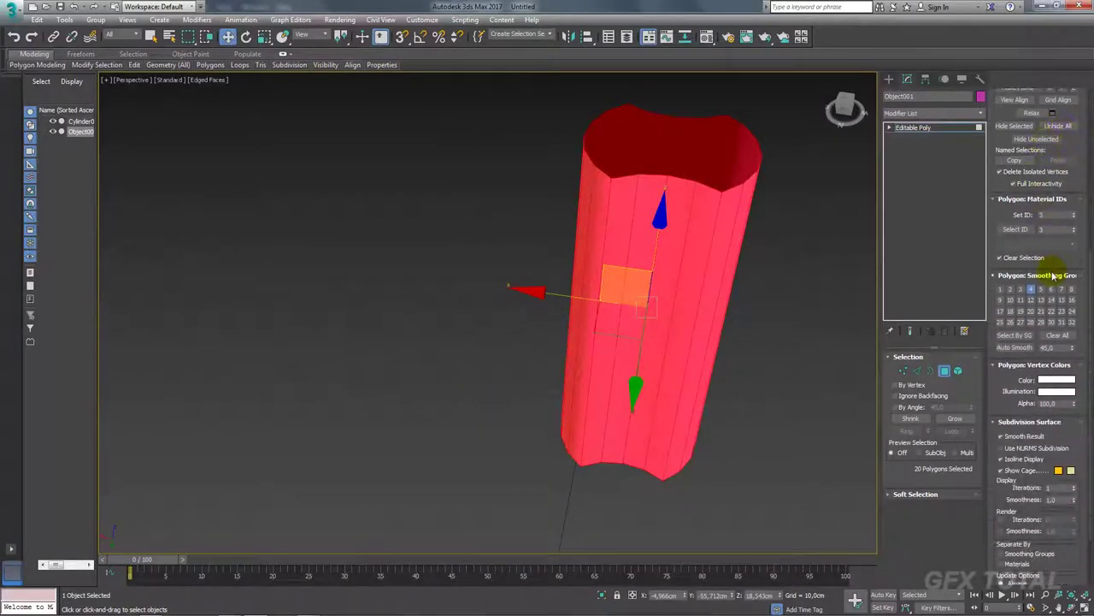
pyautogui.click(1015, 347)
pyautogui.click(913, 127)
pyautogui.click(830, 272)
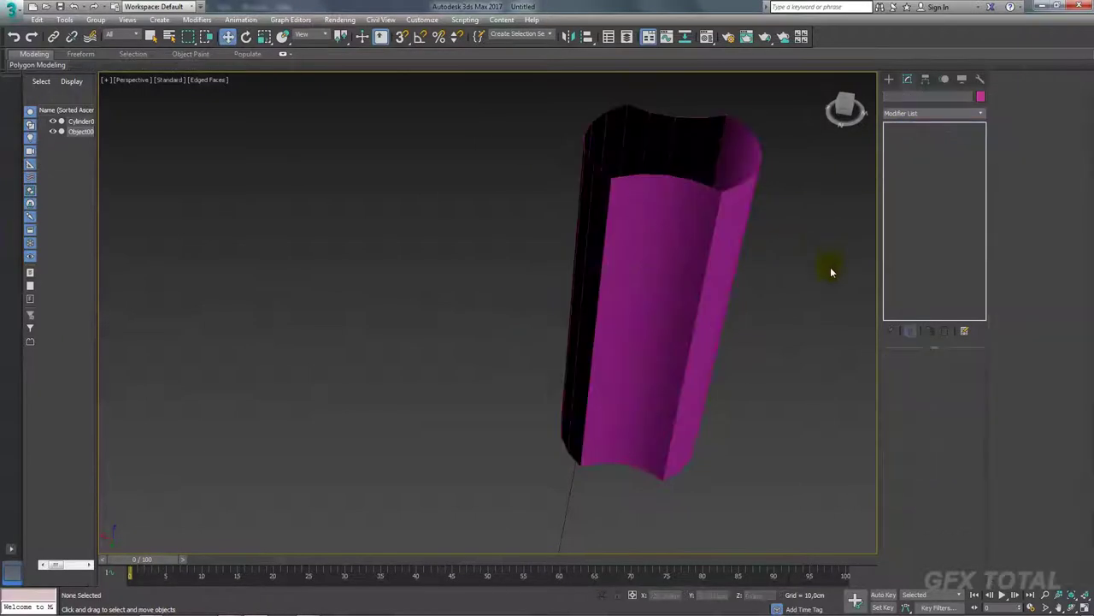
pyautogui.moveTo(831, 272)
pyautogui.keyDown('alt'); pyautogui.mouseDown(button='middle')
pyautogui.moveTo(755, 275)
pyautogui.moveTo(501, 176)
pyautogui.moveTo(488, 276)
pyautogui.moveTo(420, 266)
pyautogui.moveTo(559, 313)
pyautogui.moveTo(589, 276)
pyautogui.moveTo(547, 205)
pyautogui.moveTo(551, 276)
pyautogui.mouseUp(button='middle'); pyautogui.keyUp('alt')
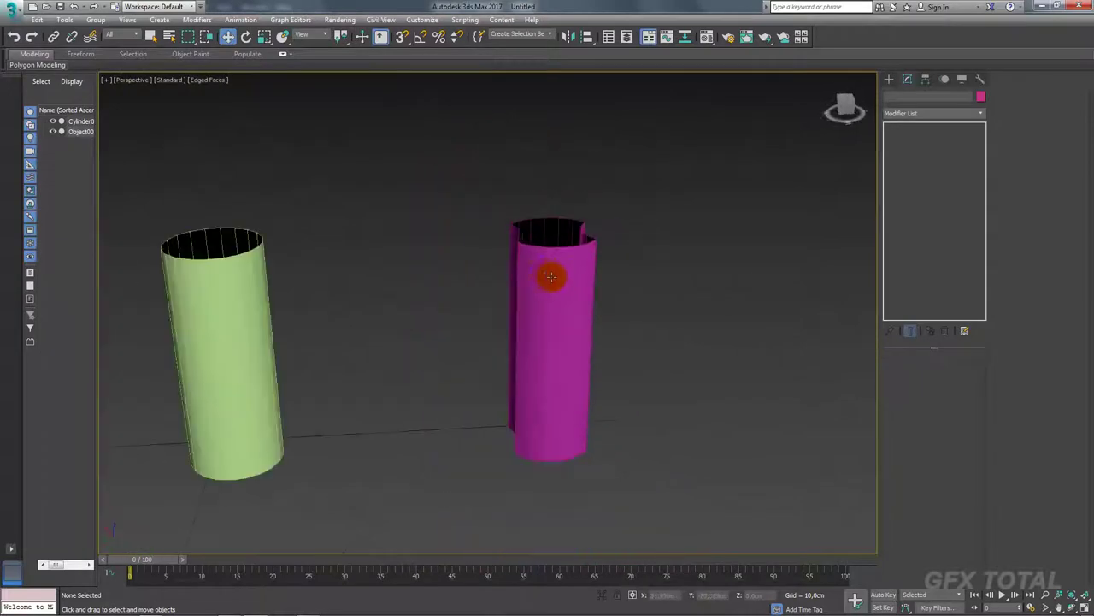
pyautogui.scroll(3, 513, 304)
pyautogui.moveTo(538, 313)
pyautogui.keyDown('alt'); pyautogui.mouseDown(button='middle')
pyautogui.moveTo(616, 325)
pyautogui.moveTo(631, 237)
pyautogui.mouseUp(button='middle'); pyautogui.keyUp('alt')
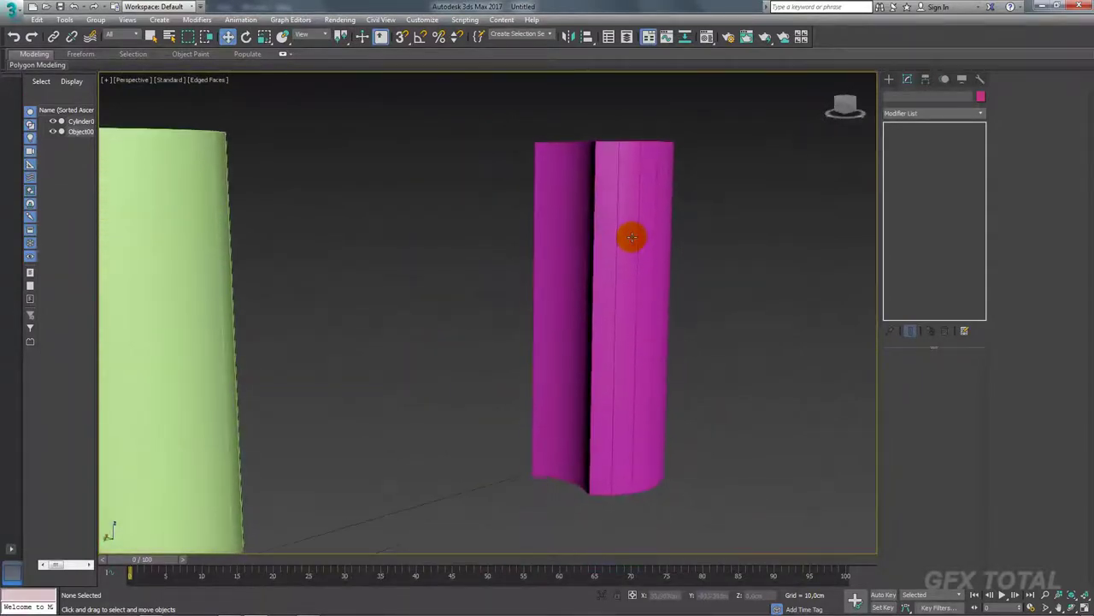
pyautogui.scroll(-3, 631, 240)
pyautogui.moveTo(645, 317)
pyautogui.keyDown('alt'); pyautogui.mouseDown(button='middle')
pyautogui.moveTo(611, 313)
pyautogui.moveTo(647, 271)
pyautogui.mouseUp(button='middle'); pyautogui.keyUp('alt')
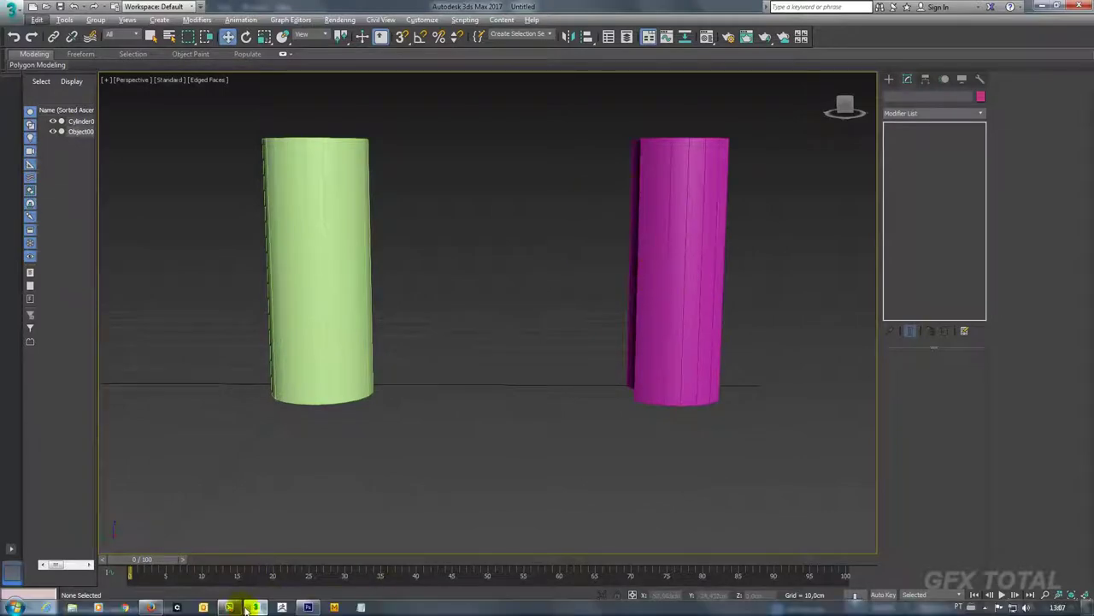
pyautogui.click(154, 607)
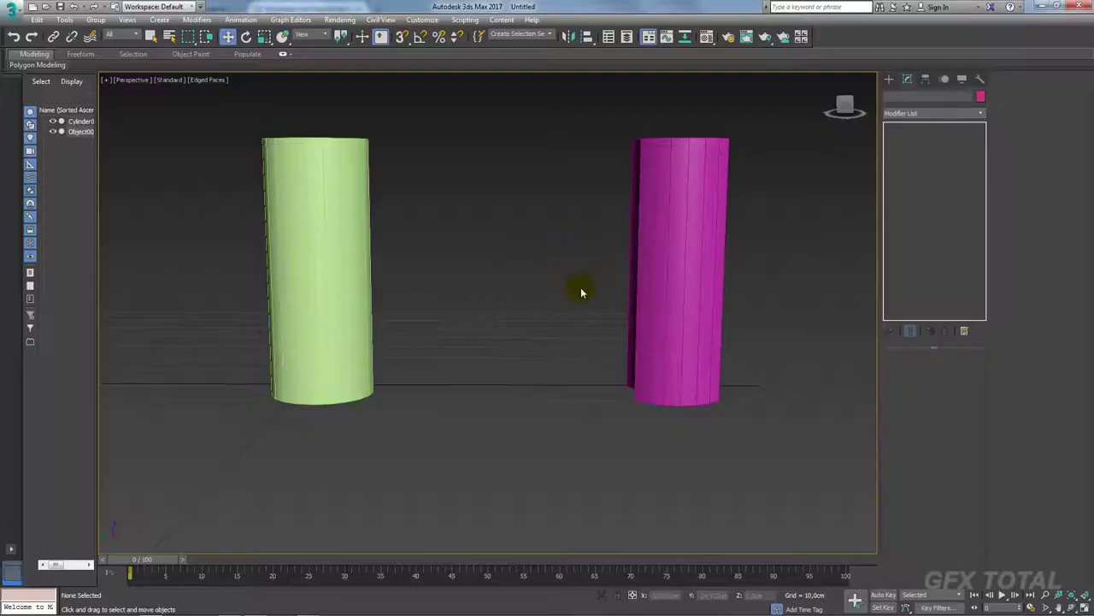
pyautogui.click(701, 262)
pyautogui.moveTo(688, 291)
pyautogui.keyDown('alt'); pyautogui.mouseDown(button='middle')
pyautogui.moveTo(561, 339)
pyautogui.moveTo(576, 311)
pyautogui.moveTo(598, 328)
pyautogui.moveTo(559, 242)
pyautogui.moveTo(623, 294)
pyautogui.moveTo(616, 247)
pyautogui.moveTo(620, 300)
pyautogui.moveTo(619, 236)
pyautogui.moveTo(632, 223)
pyautogui.moveTo(664, 362)
pyautogui.moveTo(647, 343)
pyautogui.moveTo(668, 323)
pyautogui.mouseUp(button='middle'); pyautogui.keyUp('alt')
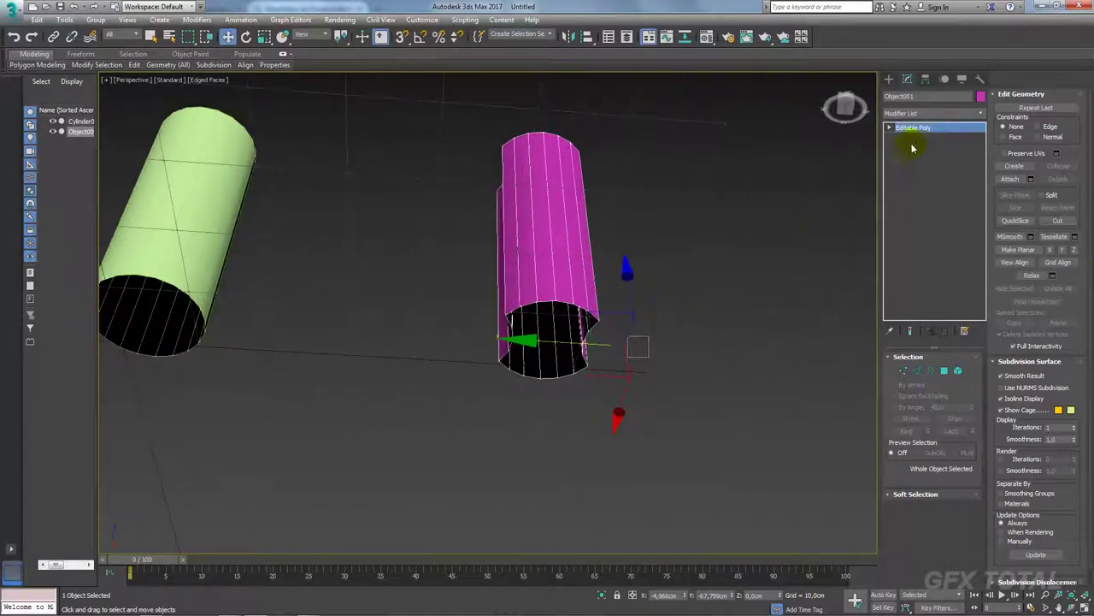
# With Affect Pivot Only, centre Object001's pivot and lower it to the base at Z 0.
pyautogui.keyDown('alt'); pyautogui.moveTo(652, 220); pyautogui.dragTo(655, 211, button='middle'); pyautogui.keyUp('alt')
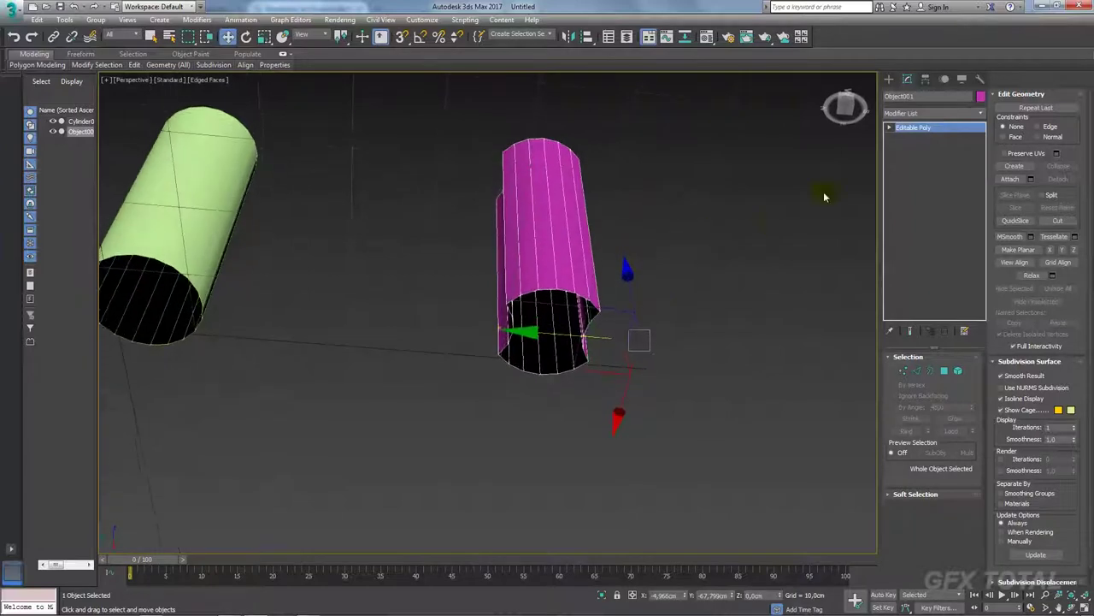
pyautogui.click(926, 79)
pyautogui.click(930, 156)
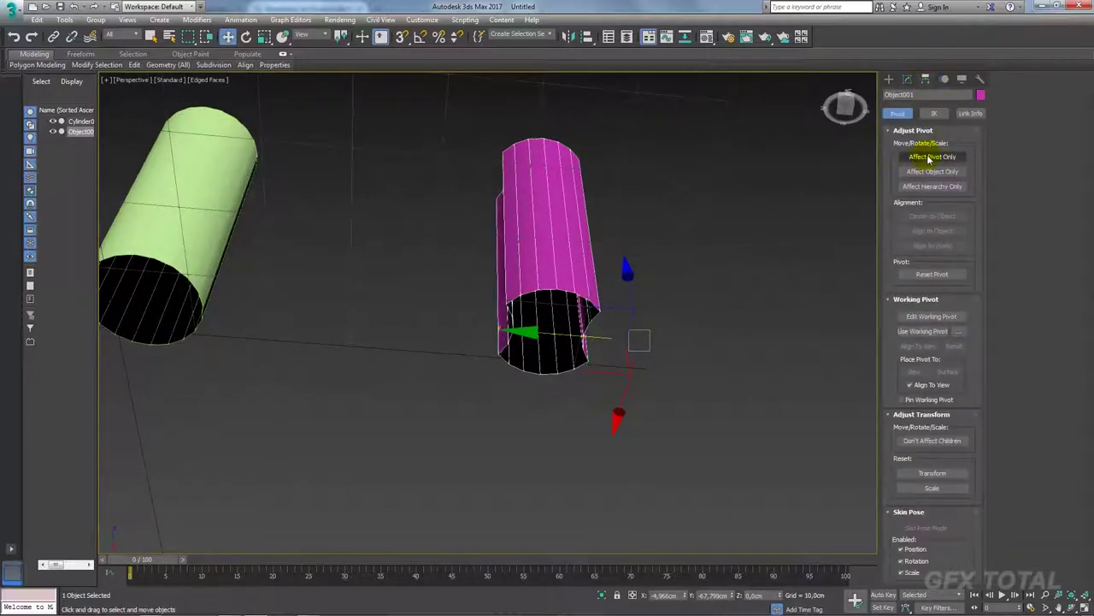
pyautogui.click(932, 216)
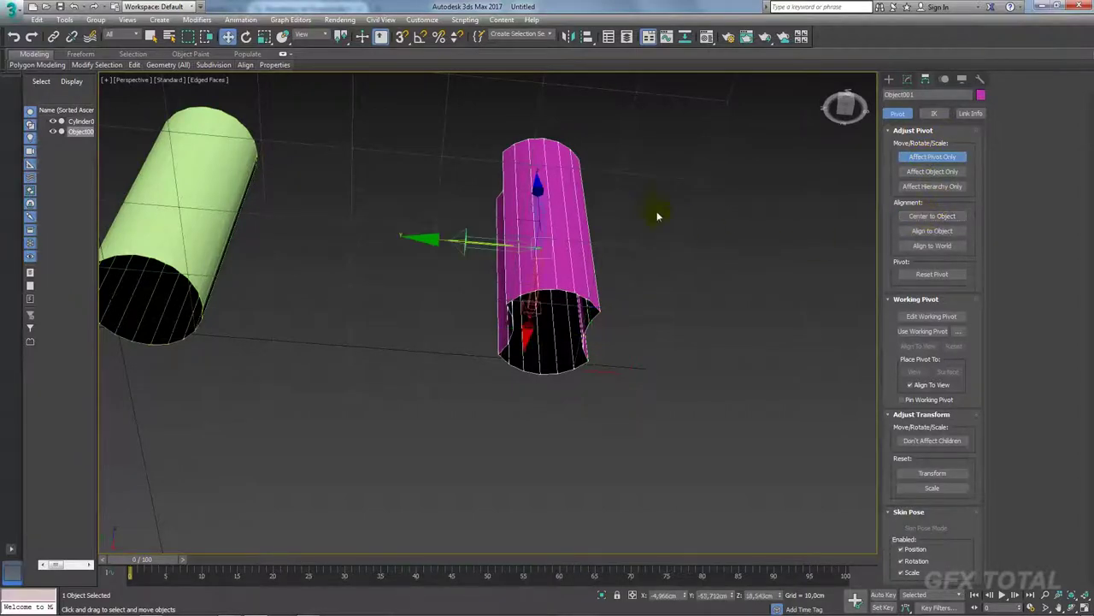
pyautogui.moveTo(656, 216)
pyautogui.keyDown('alt'); pyautogui.mouseDown(button='middle')
pyautogui.moveTo(618, 242)
pyautogui.moveTo(618, 285)
pyautogui.moveTo(587, 354)
pyautogui.mouseUp(button='middle'); pyautogui.keyUp('alt')
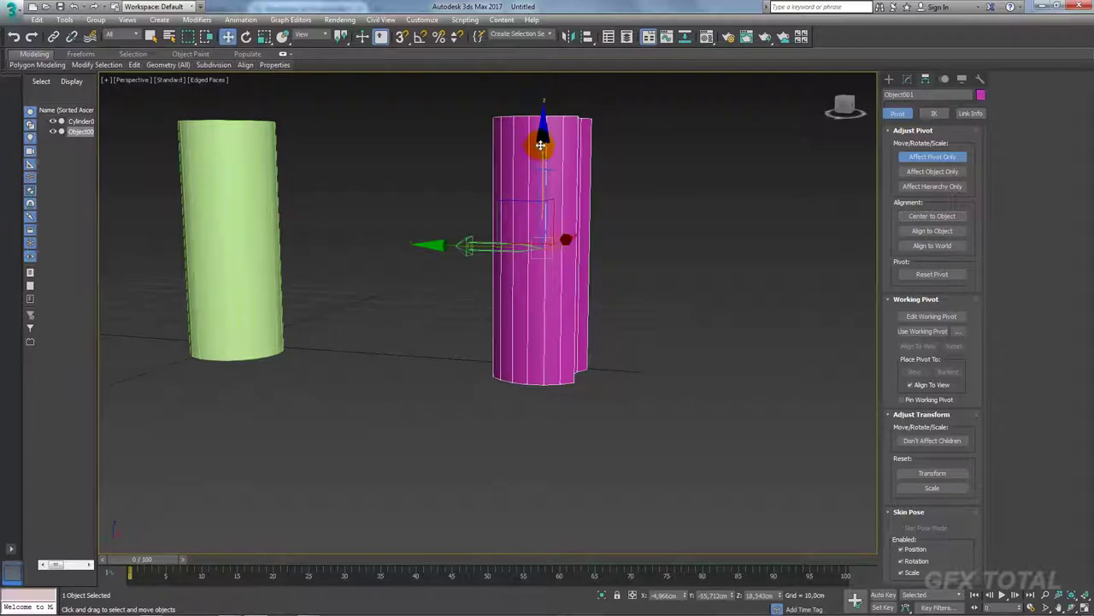
pyautogui.moveTo(543, 137)
pyautogui.mouseDown()
pyautogui.moveTo(547, 173)
pyautogui.moveTo(542, 151)
pyautogui.mouseUp()
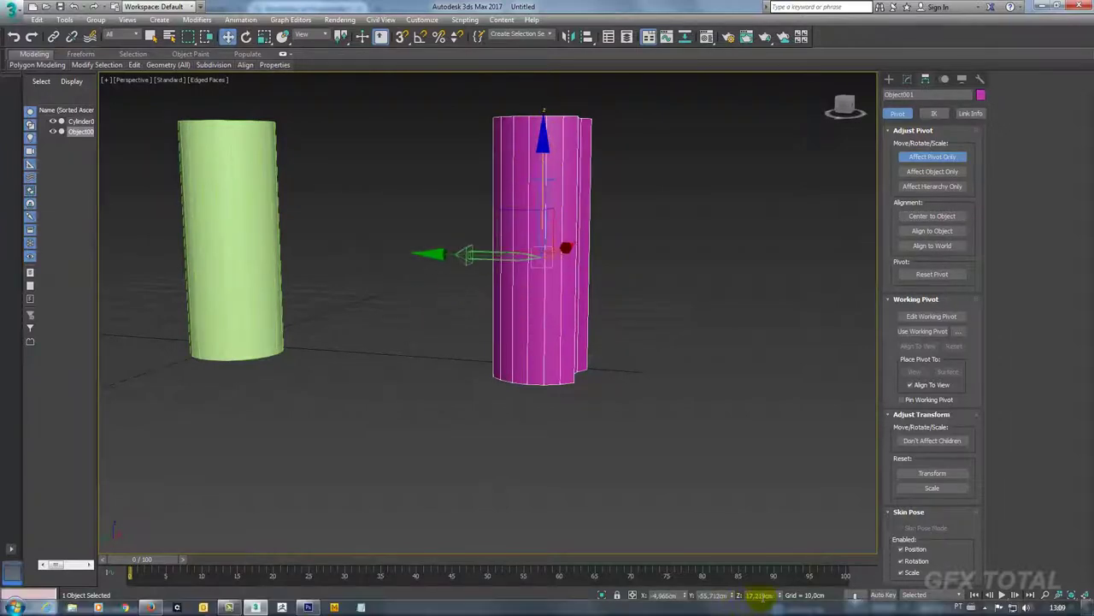
pyautogui.moveTo(720, 454)
pyautogui.keyDown('alt'); pyautogui.mouseDown(button='middle')
pyautogui.moveTo(696, 425)
pyautogui.moveTo(958, 176)
pyautogui.mouseUp(button='middle'); pyautogui.keyUp('alt')
pyautogui.click(931, 159)
# Rotate the magenta cylinder around its new pivot to check it, then return it upright.
pyautogui.press('e')
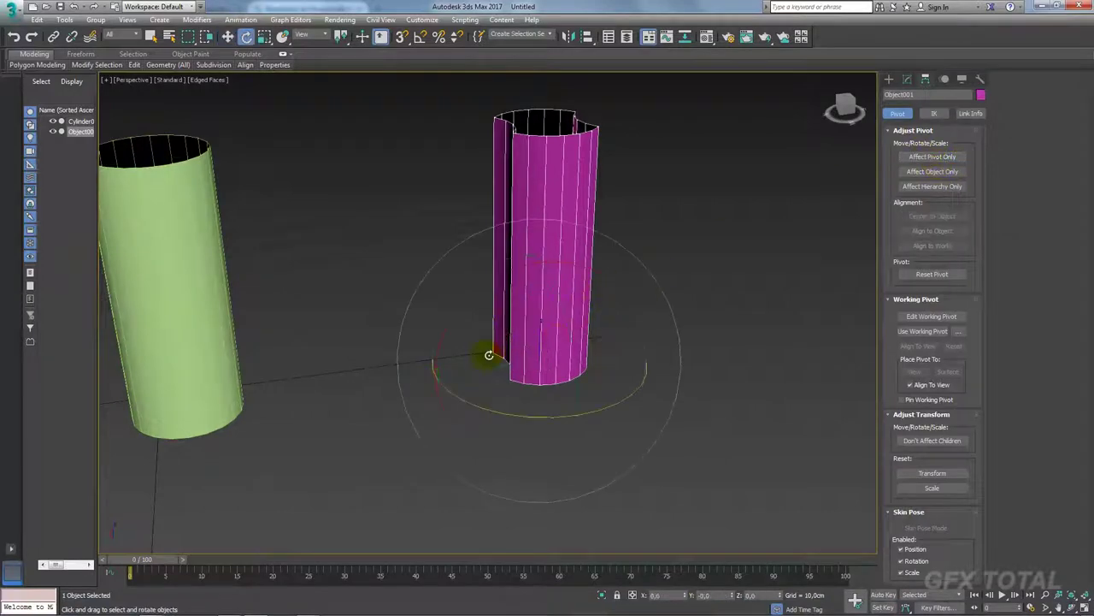
pyautogui.moveTo(488, 354)
pyautogui.mouseDown()
pyautogui.moveTo(630, 293)
pyautogui.moveTo(403, 343)
pyautogui.moveTo(520, 288)
pyautogui.moveTo(655, 271)
pyautogui.mouseUp()
pyautogui.moveTo(655, 271)
pyautogui.keyDown('alt'); pyautogui.mouseDown(button='middle')
pyautogui.moveTo(624, 237)
pyautogui.moveTo(709, 263)
pyautogui.moveTo(672, 276)
pyautogui.moveTo(809, 183)
pyautogui.mouseUp(button='middle'); pyautogui.keyUp('alt')
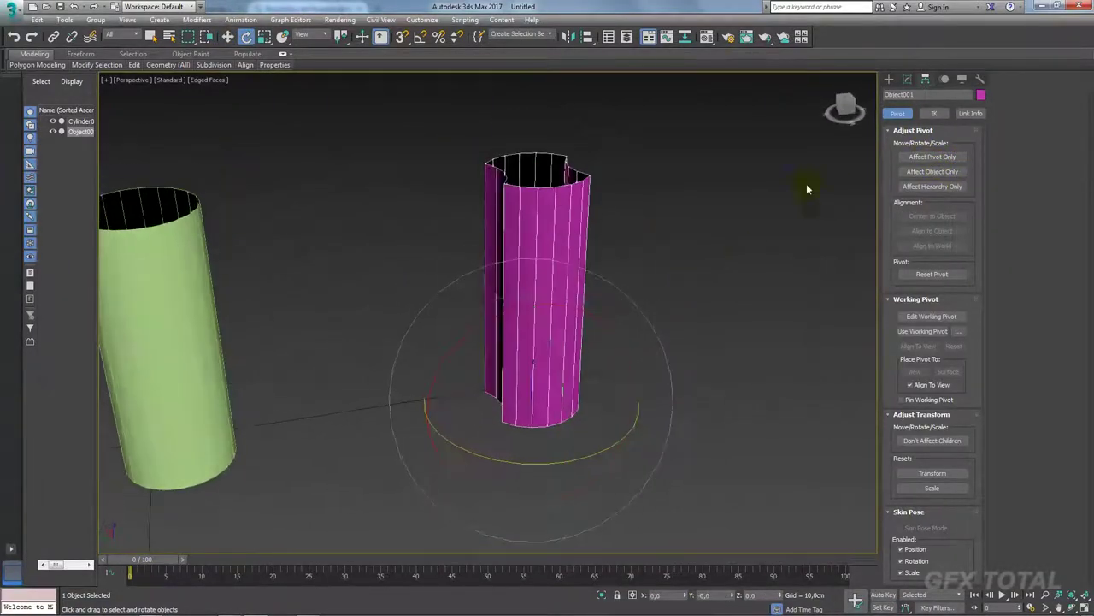
pyautogui.click(907, 79)
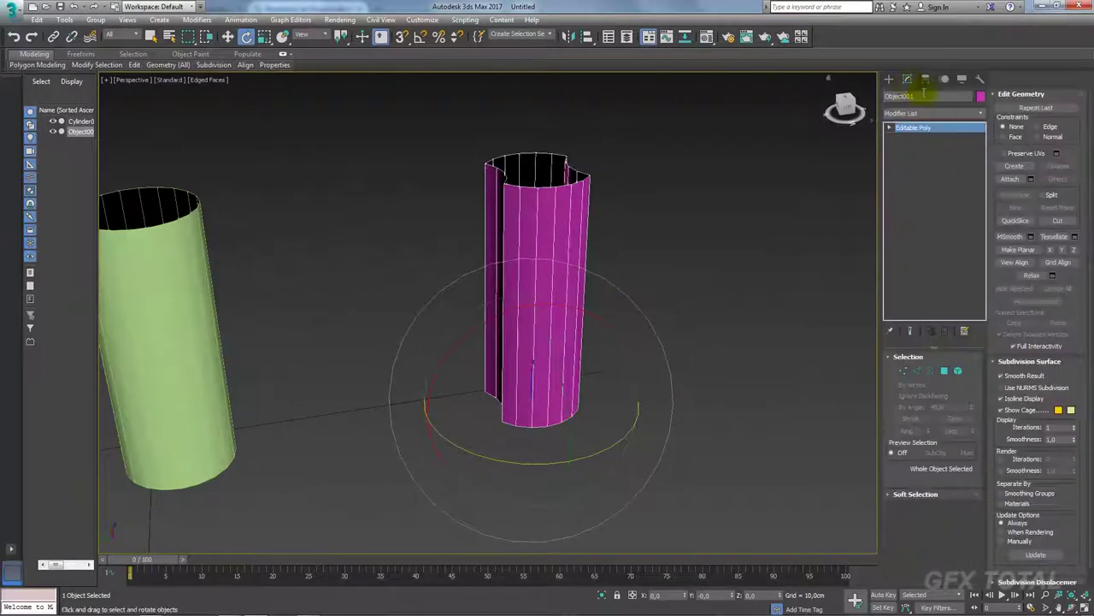
# Add a Twist modifier to Object001 with a 180° angle around the Z axis.
pyautogui.click(981, 113)
pyautogui.moveTo(985, 158); pyautogui.dragTo(989, 464)
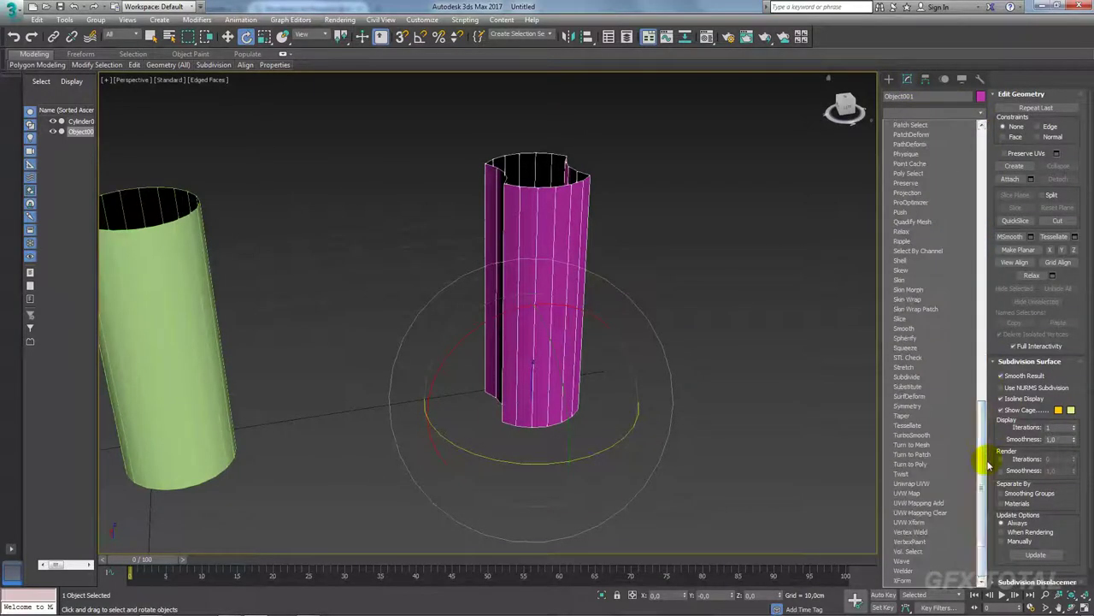
pyautogui.click(905, 472)
pyautogui.click(941, 378)
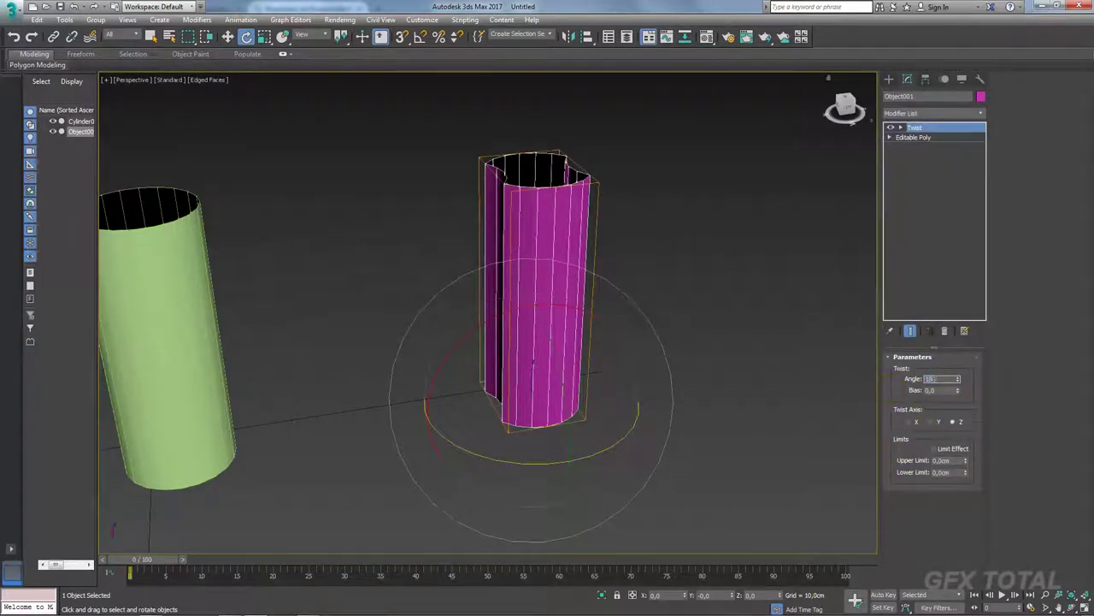
pyautogui.write('180')
pyautogui.press('Return')
pyautogui.moveTo(654, 278)
pyautogui.keyDown('alt'); pyautogui.mouseDown(button='middle')
pyautogui.moveTo(567, 272)
pyautogui.moveTo(630, 285)
pyautogui.moveTo(635, 317)
pyautogui.mouseUp(button='middle'); pyautogui.keyUp('alt')
pyautogui.keyDown('alt'); pyautogui.moveTo(569, 306); pyautogui.dragTo(668, 301, button='middle'); pyautogui.keyUp('alt')
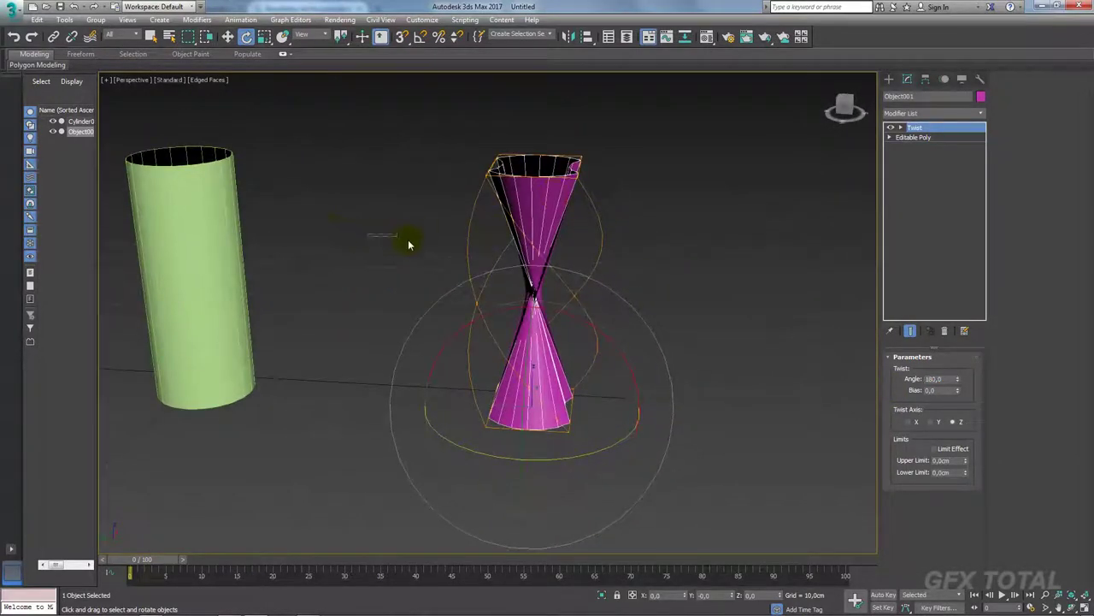
# With Twist disabled, connect the cylinder's 20 vertical edges using 15 horizontal edge loops.
pyautogui.click(891, 128)
pyautogui.click(889, 136)
pyautogui.click(909, 157)
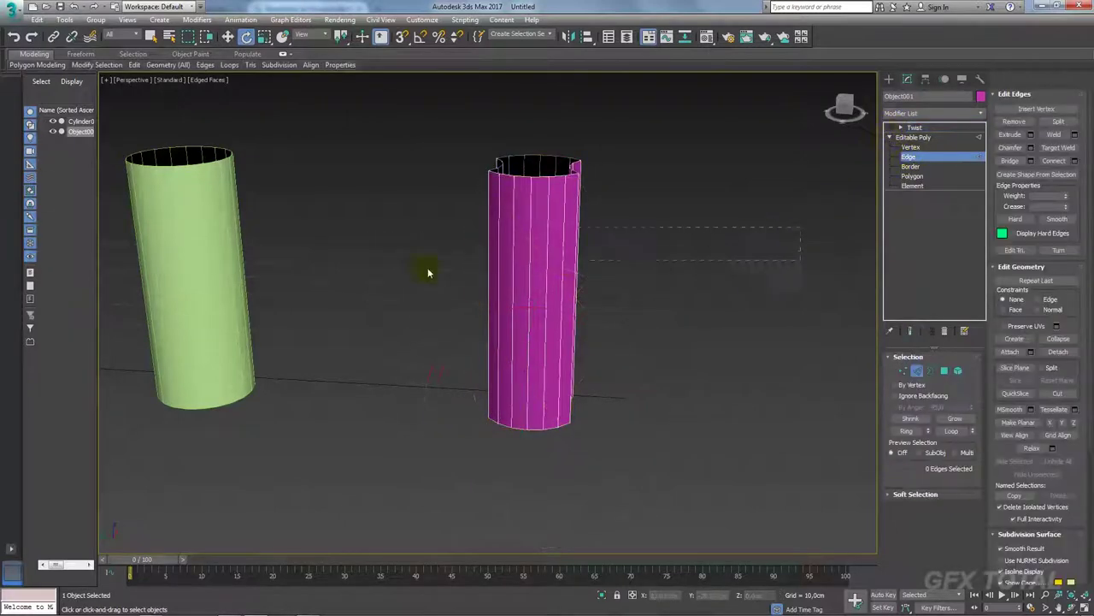
pyautogui.keyDown('alt'); pyautogui.moveTo(548, 293); pyautogui.dragTo(720, 338, button='middle'); pyautogui.keyUp('alt')
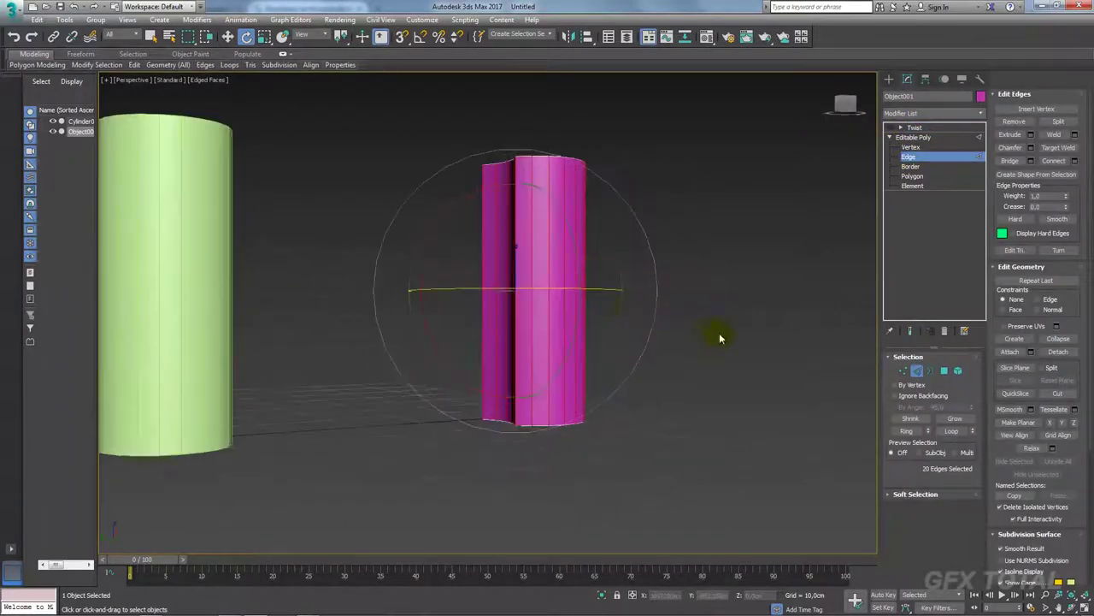
pyautogui.click(1075, 160)
pyautogui.moveTo(776, 237)
pyautogui.keyDown('alt'); pyautogui.mouseDown(button='middle')
pyautogui.moveTo(781, 255)
pyautogui.moveTo(633, 286)
pyautogui.mouseUp(button='middle'); pyautogui.keyUp('alt')
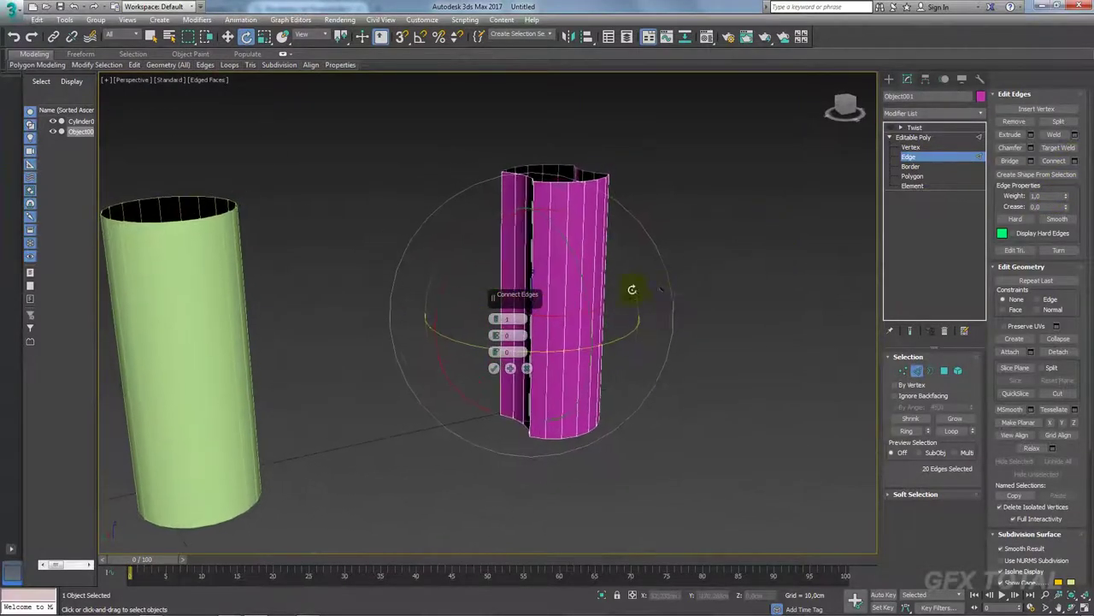
pyautogui.moveTo(493, 296); pyautogui.dragTo(437, 217)
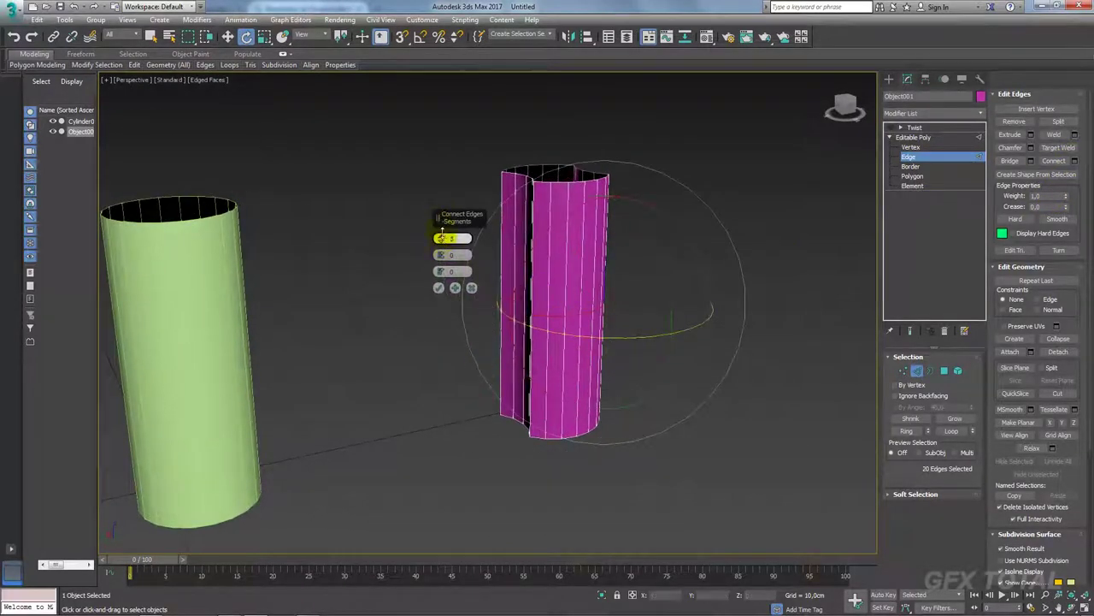
pyautogui.scroll(4, 590, 200)
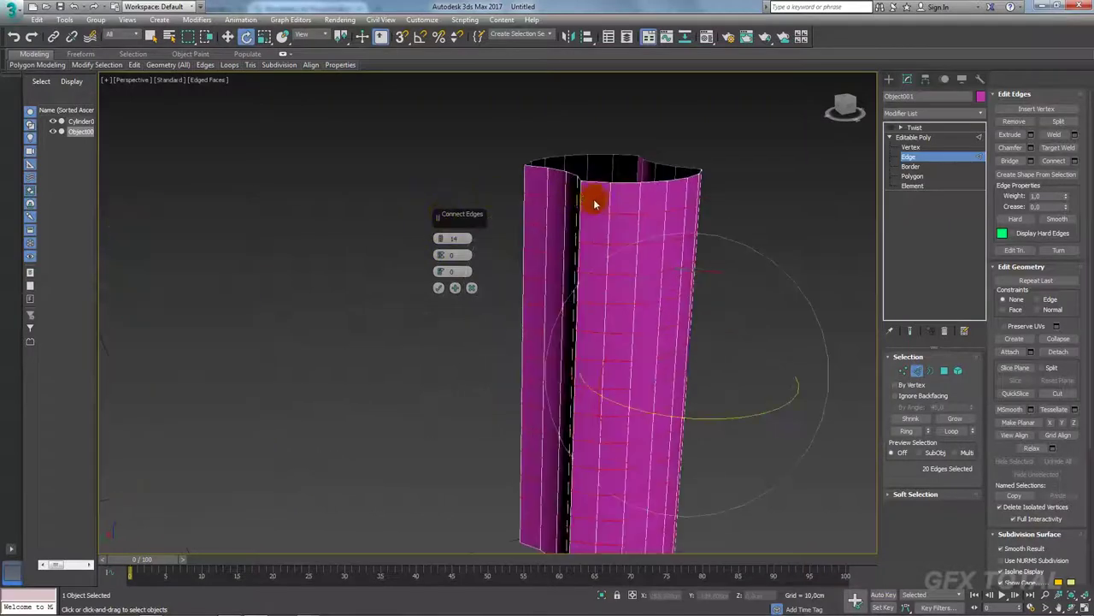
pyautogui.scroll(1, 595, 210)
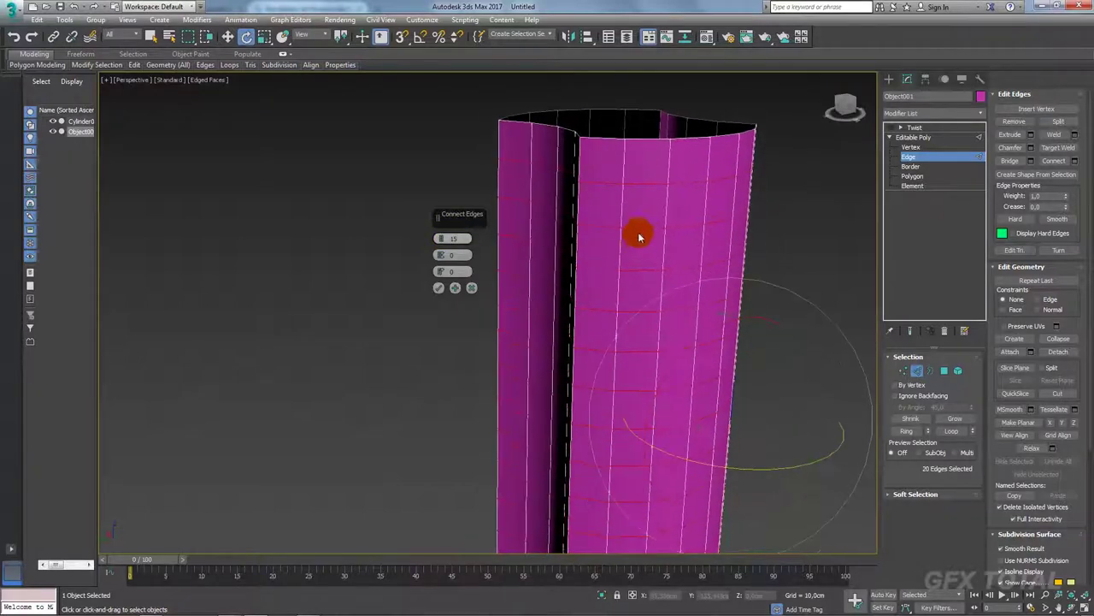
pyautogui.scroll(-4, 641, 234)
pyautogui.click(438, 288)
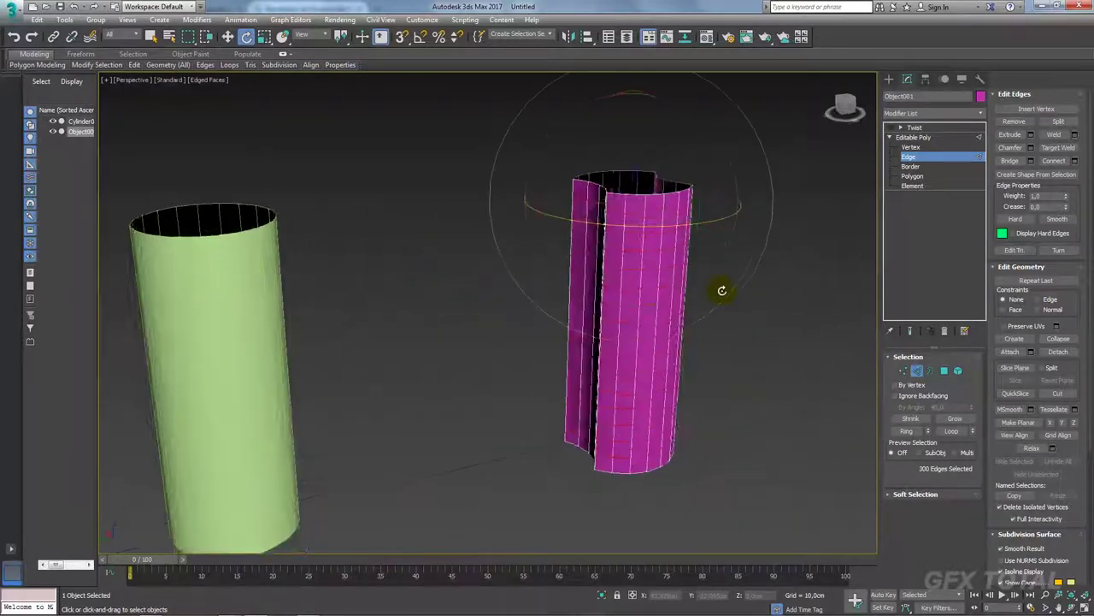
# Re-enable the Twist so it forms a smooth spiral, then reselect the magenta cylinder.
pyautogui.click(914, 137)
pyautogui.moveTo(814, 208)
pyautogui.mouseDown(button='middle')
pyautogui.moveTo(755, 215)
pyautogui.moveTo(744, 380)
pyautogui.moveTo(745, 347)
pyautogui.moveTo(638, 345)
pyautogui.moveTo(574, 317)
pyautogui.moveTo(724, 313)
pyautogui.moveTo(757, 334)
pyautogui.moveTo(676, 359)
pyautogui.moveTo(707, 340)
pyautogui.mouseUp(button='middle')
pyautogui.click(913, 126)
pyautogui.click(892, 127)
pyautogui.click(772, 235)
pyautogui.press('F4')
pyautogui.scroll(-5, 706, 339)
pyautogui.moveTo(589, 342)
pyautogui.keyDown('alt'); pyautogui.mouseDown(button='middle')
pyautogui.moveTo(630, 358)
pyautogui.moveTo(601, 363)
pyautogui.mouseUp(button='middle'); pyautogui.keyUp('alt')
pyautogui.click(596, 360)
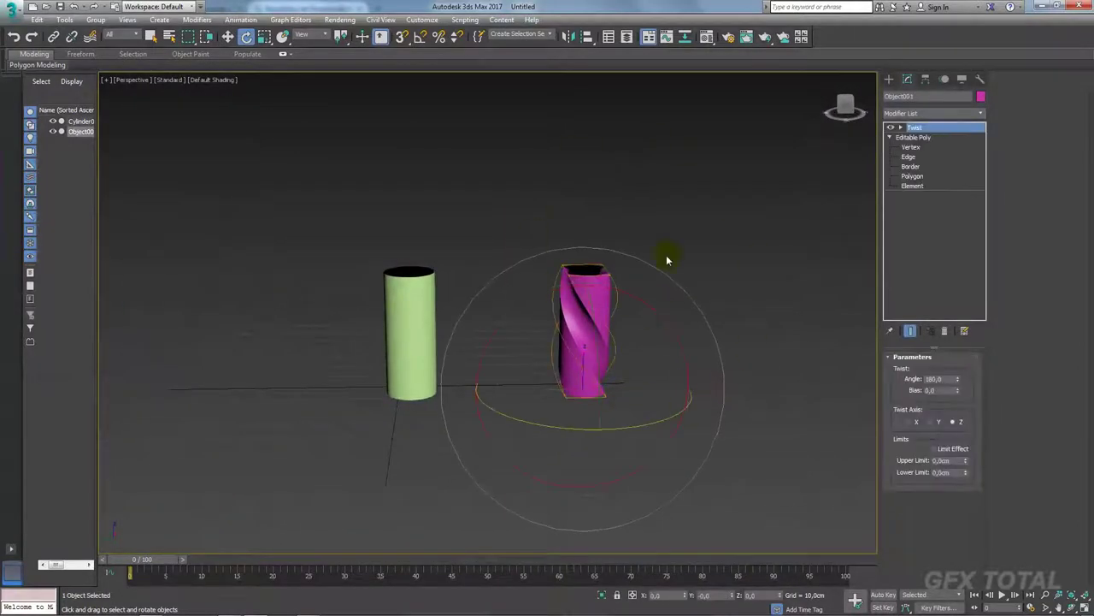
# Align the twisted magenta piece centre-to-centre with the green cylinder.
pyautogui.click(410, 302)
pyautogui.click(590, 303)
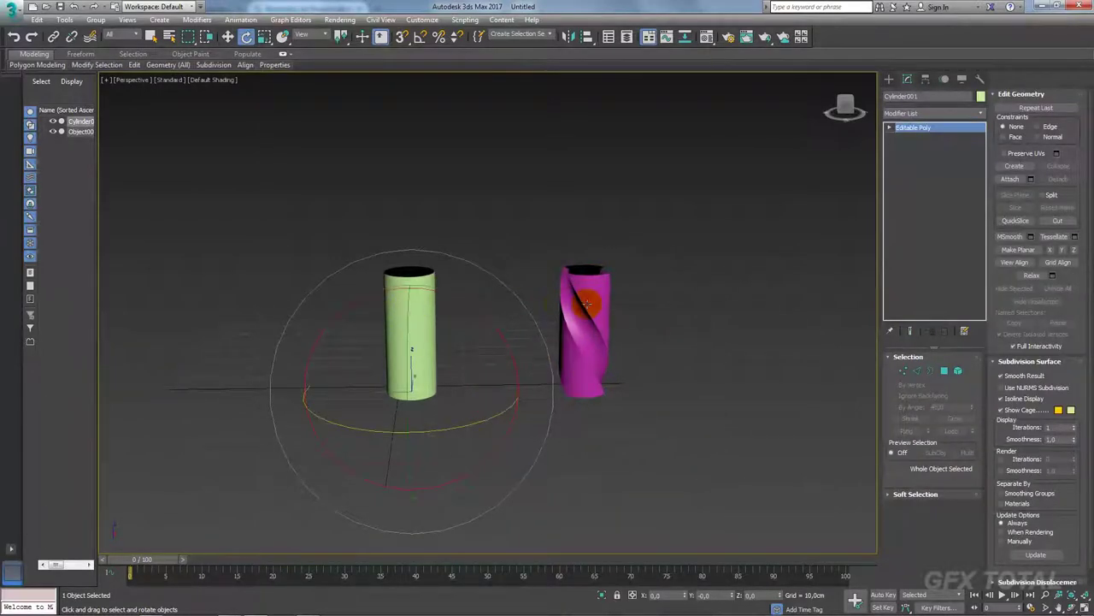
pyautogui.click(587, 37)
pyautogui.click(410, 329)
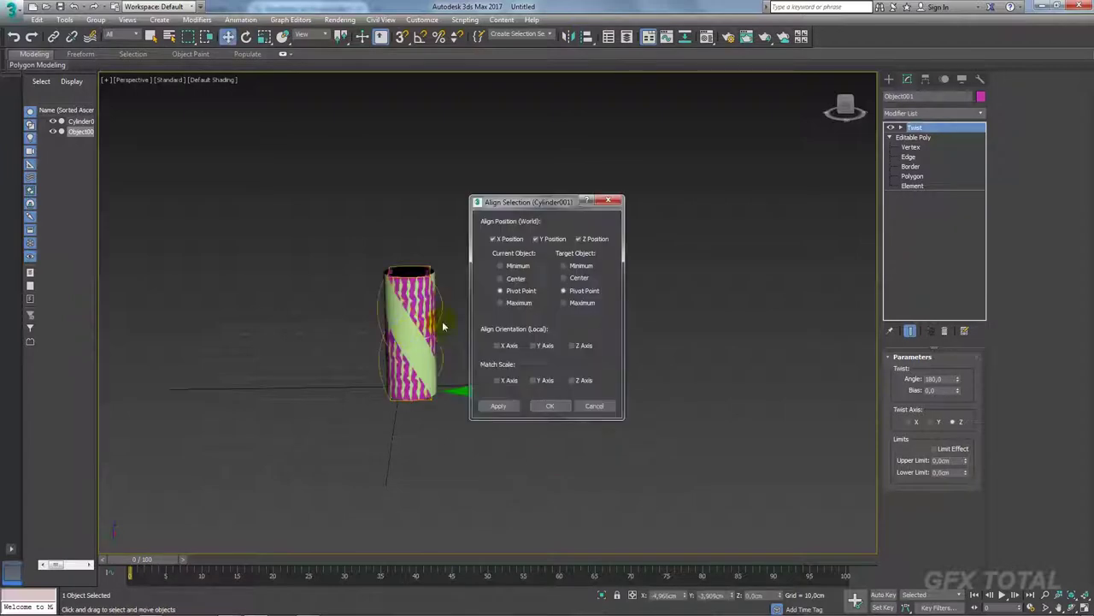
pyautogui.click(516, 278)
pyautogui.click(579, 278)
pyautogui.click(545, 406)
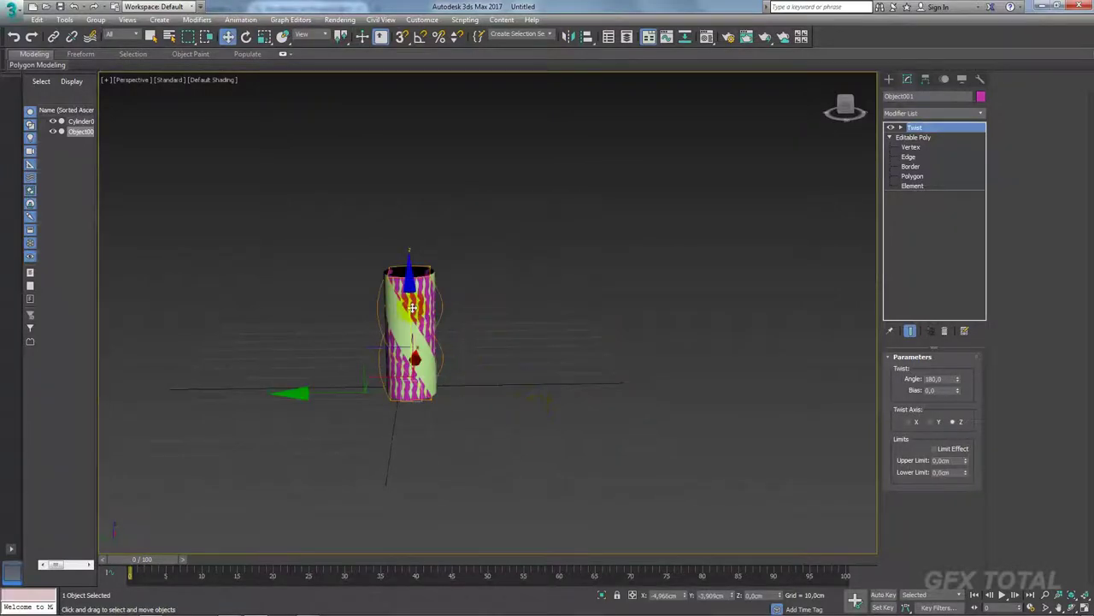
# Raise the twisted piece and settle it onto the green cylinder's top.
pyautogui.moveTo(411, 300)
pyautogui.mouseDown()
pyautogui.moveTo(416, 179)
pyautogui.moveTo(418, 256)
pyautogui.mouseUp()
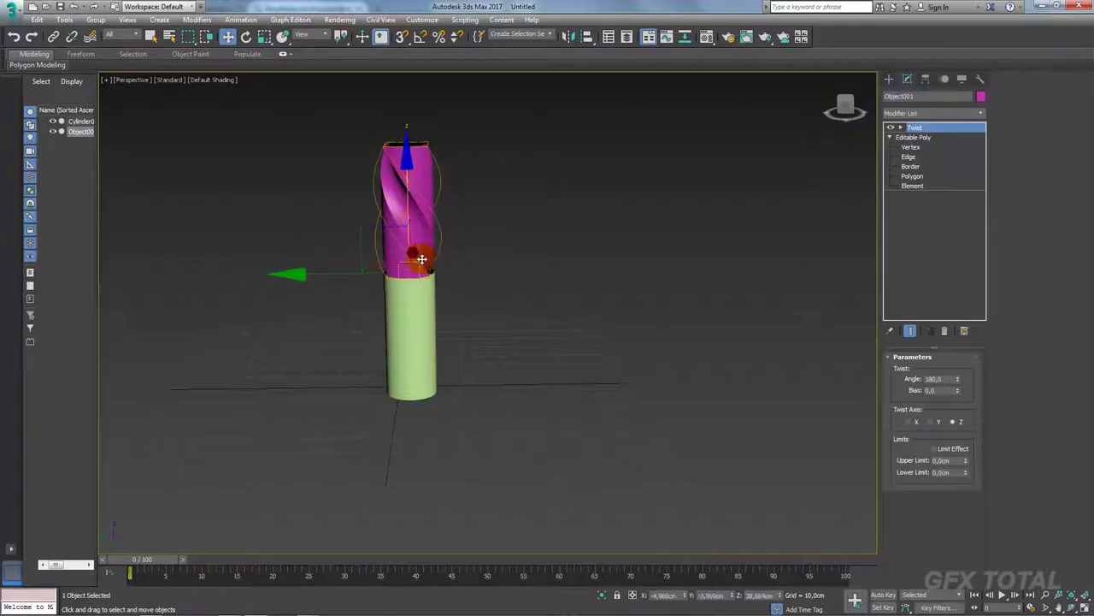
pyautogui.scroll(5, 403, 298)
pyautogui.scroll(3, 402, 299)
pyautogui.scroll(2, 381, 281)
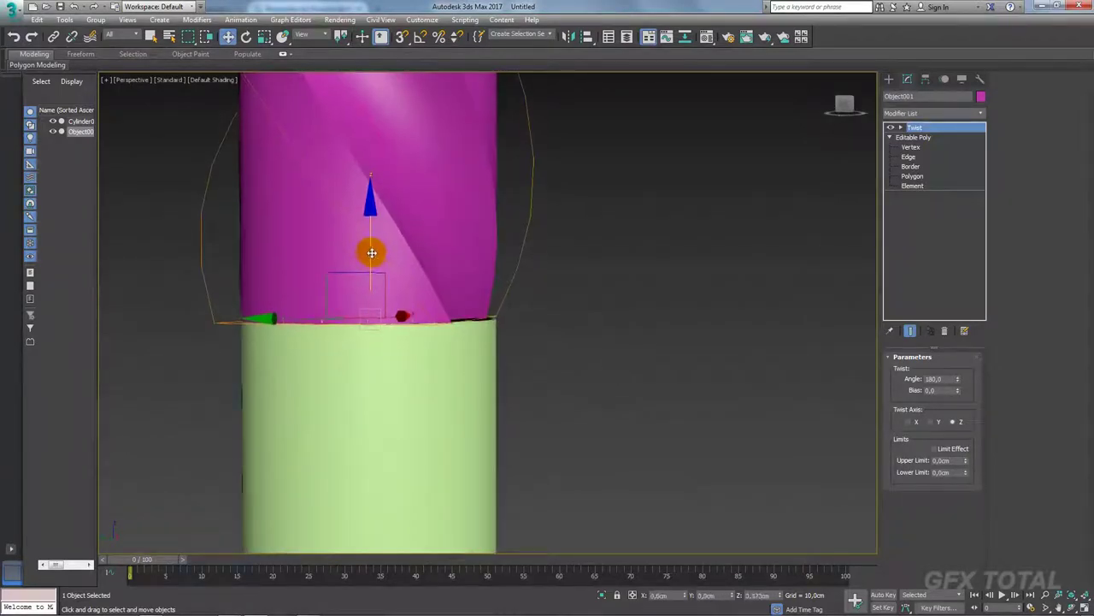
pyautogui.moveTo(381, 251); pyautogui.dragTo(368, 253)
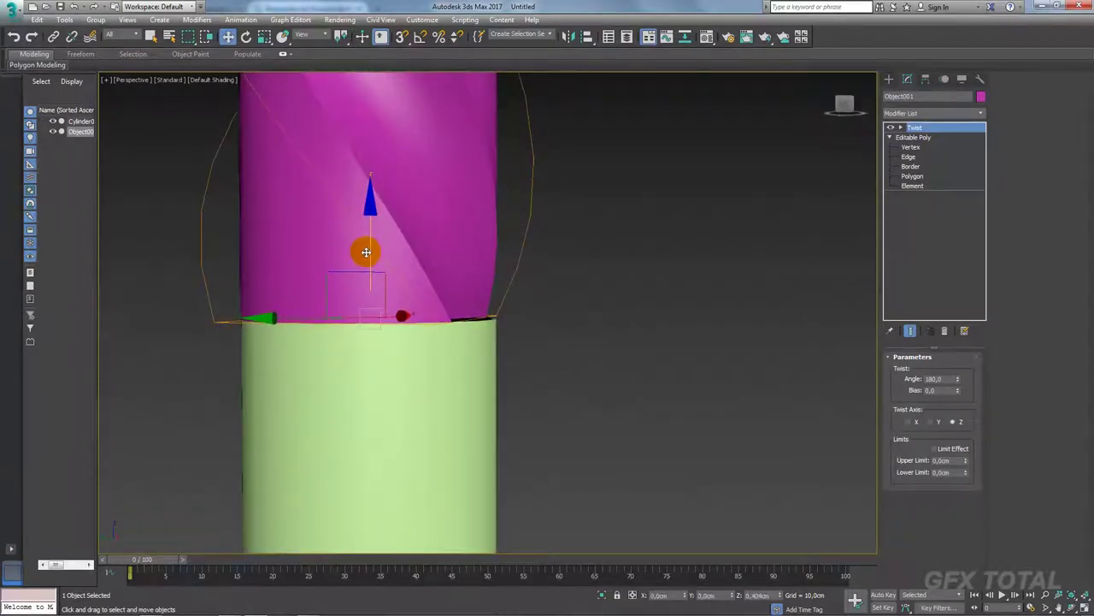
pyautogui.scroll(-3, 427, 293)
pyautogui.scroll(-2, 487, 310)
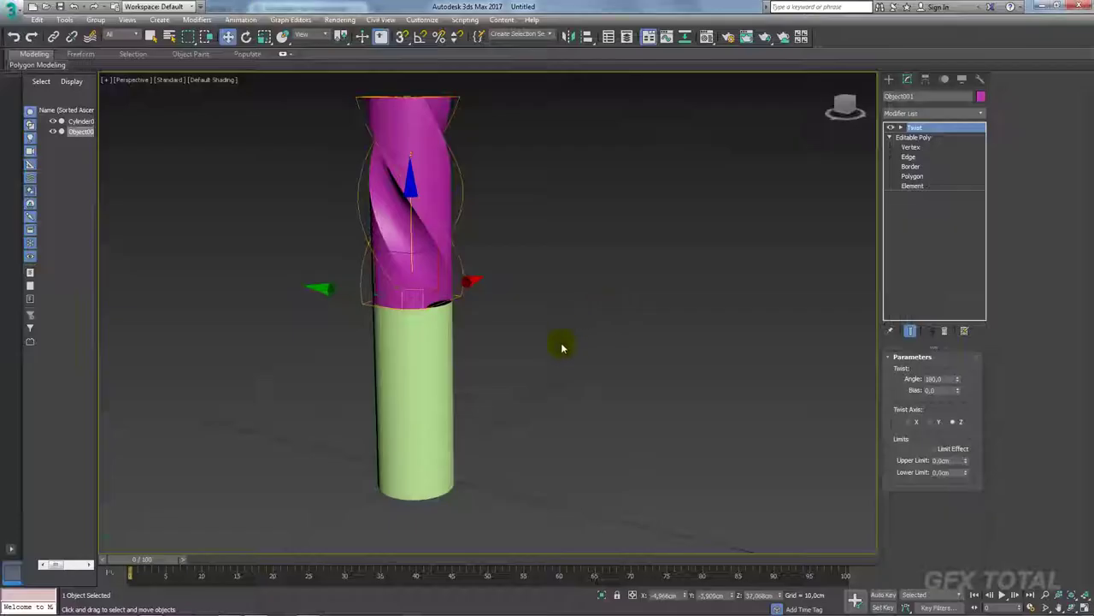
# Turn on Edged Faces with F4 and select the green shank cylinder.
pyautogui.moveTo(562, 346)
pyautogui.keyDown('alt'); pyautogui.mouseDown(button='middle')
pyautogui.moveTo(488, 359)
pyautogui.moveTo(488, 317)
pyautogui.mouseUp(button='middle'); pyautogui.keyUp('alt')
pyautogui.scroll(3, 424, 310)
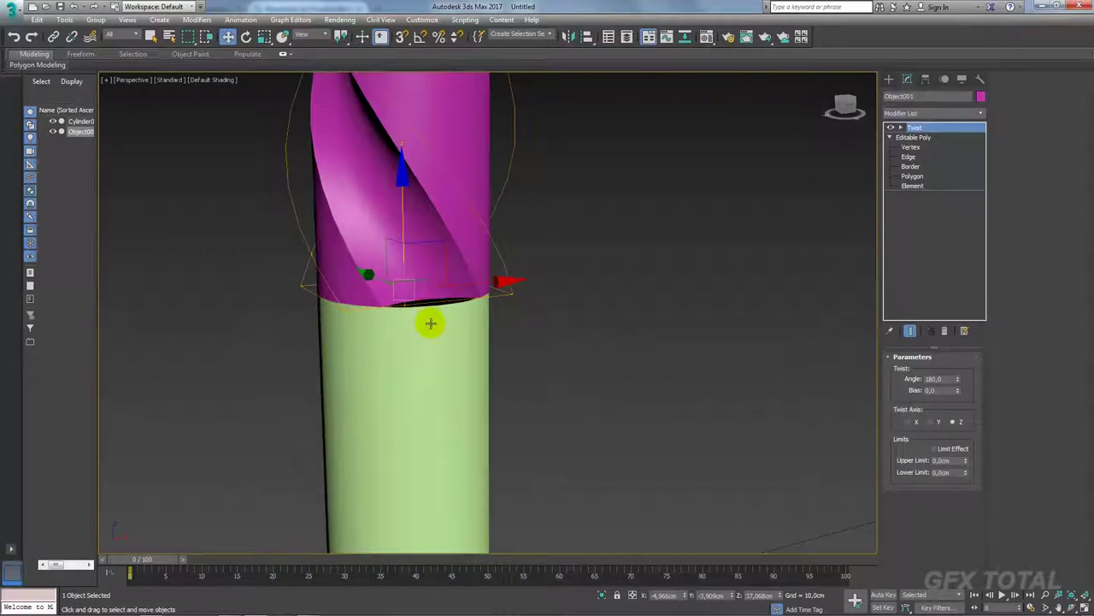
pyautogui.press('F4')
pyautogui.scroll(3, 432, 333)
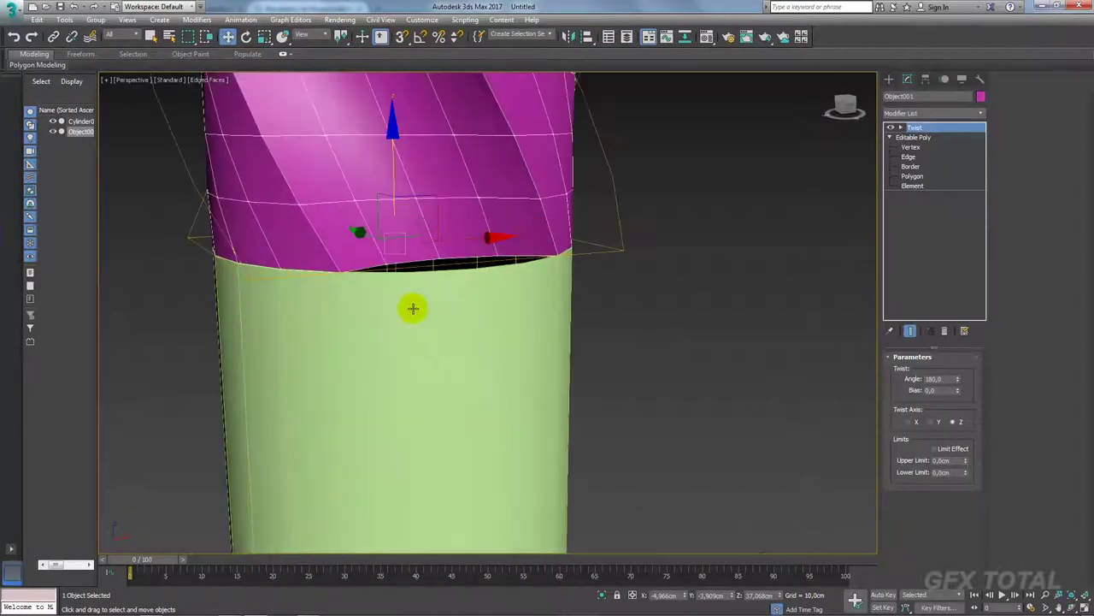
pyautogui.click(419, 312)
pyautogui.moveTo(441, 321)
pyautogui.keyDown('alt'); pyautogui.mouseDown(button='middle')
pyautogui.moveTo(403, 313)
pyautogui.moveTo(415, 342)
pyautogui.moveTo(418, 321)
pyautogui.mouseUp(button='middle'); pyautogui.keyUp('alt')
# Cut a slanted line of new edges across the shank from its top rim downward.
pyautogui.click(899, 372)
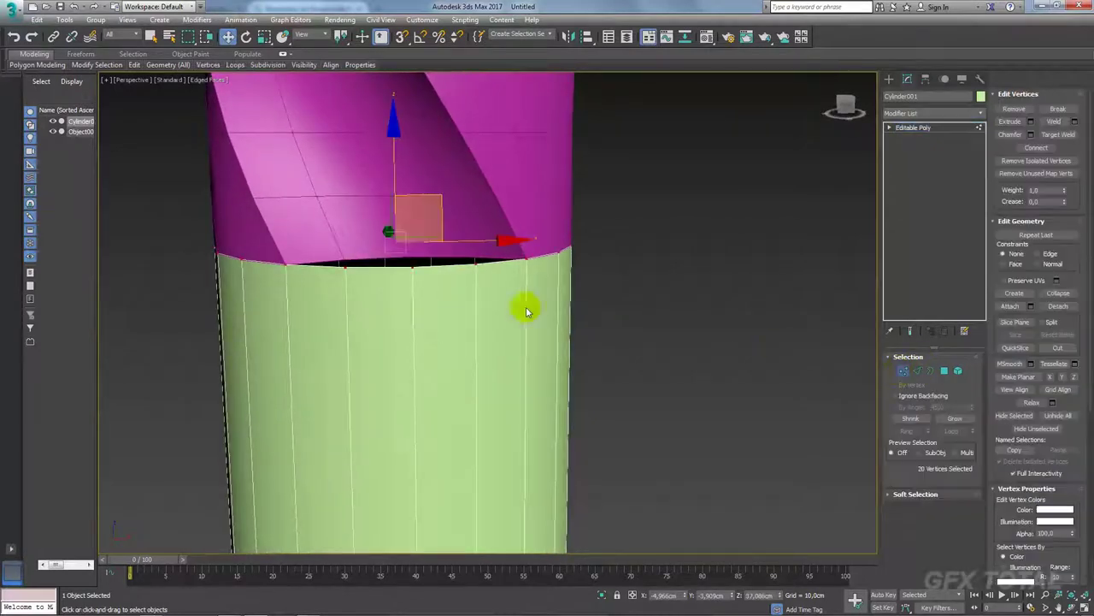
pyautogui.rightClick(330, 282)
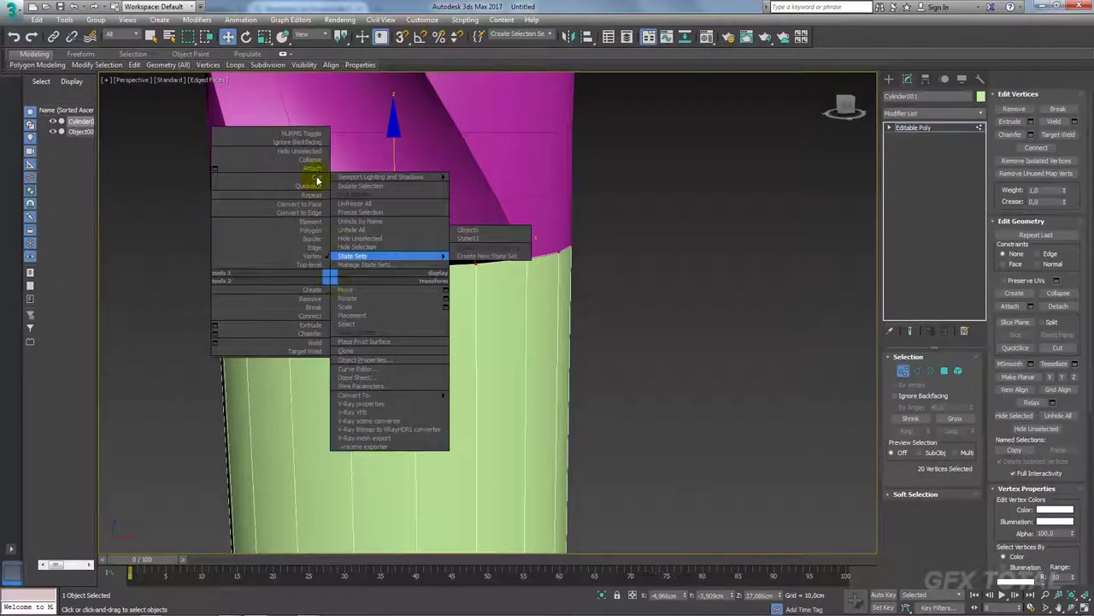
pyautogui.click(318, 199)
pyautogui.rightClick(317, 228)
pyautogui.click(310, 137)
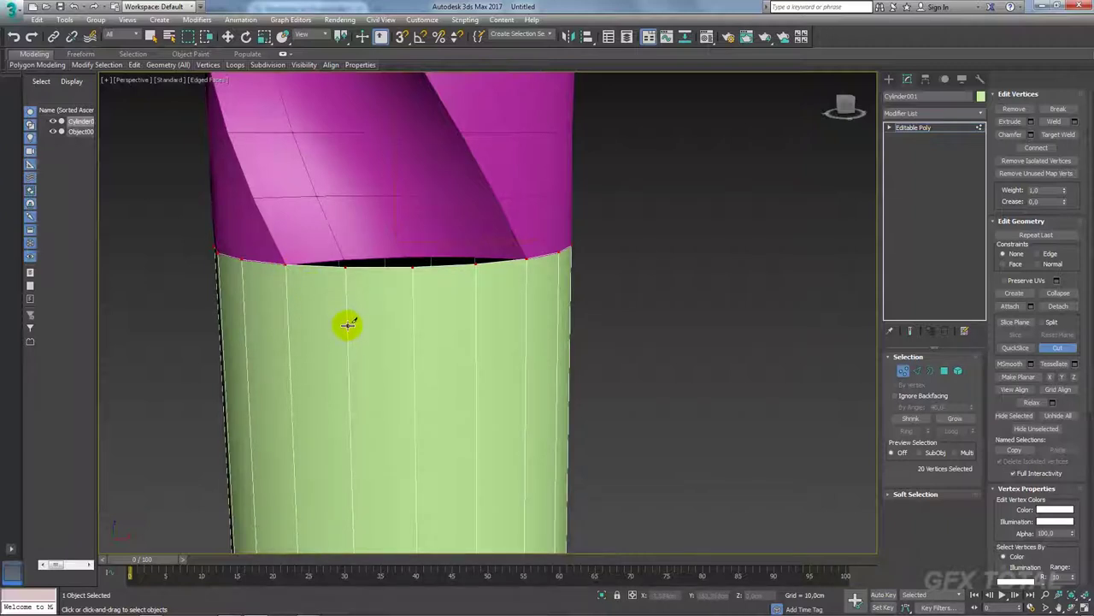
pyautogui.click(347, 325)
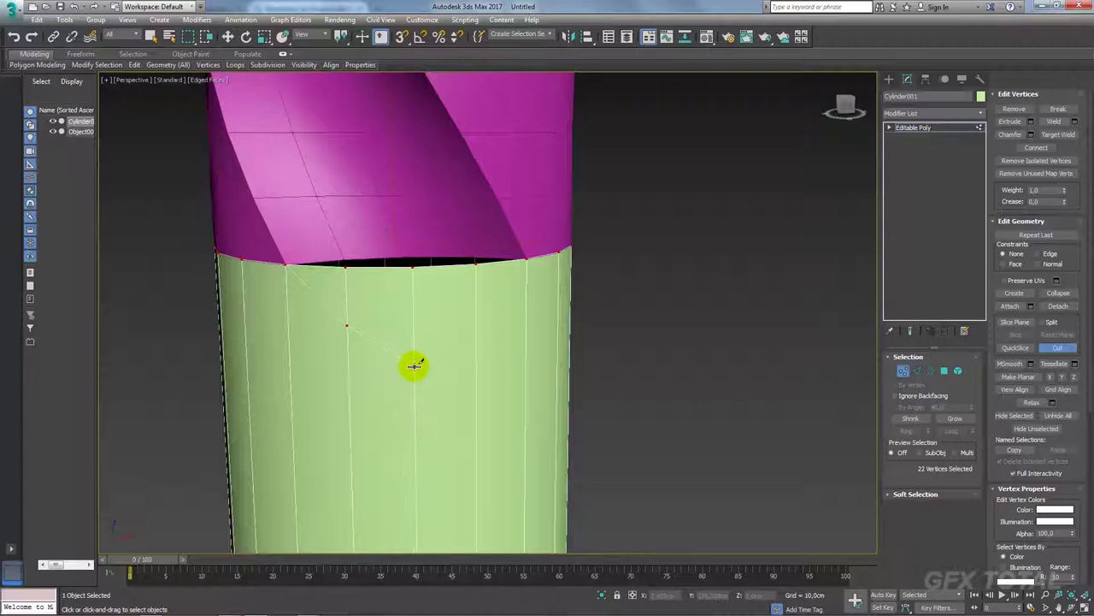
pyautogui.click(414, 366)
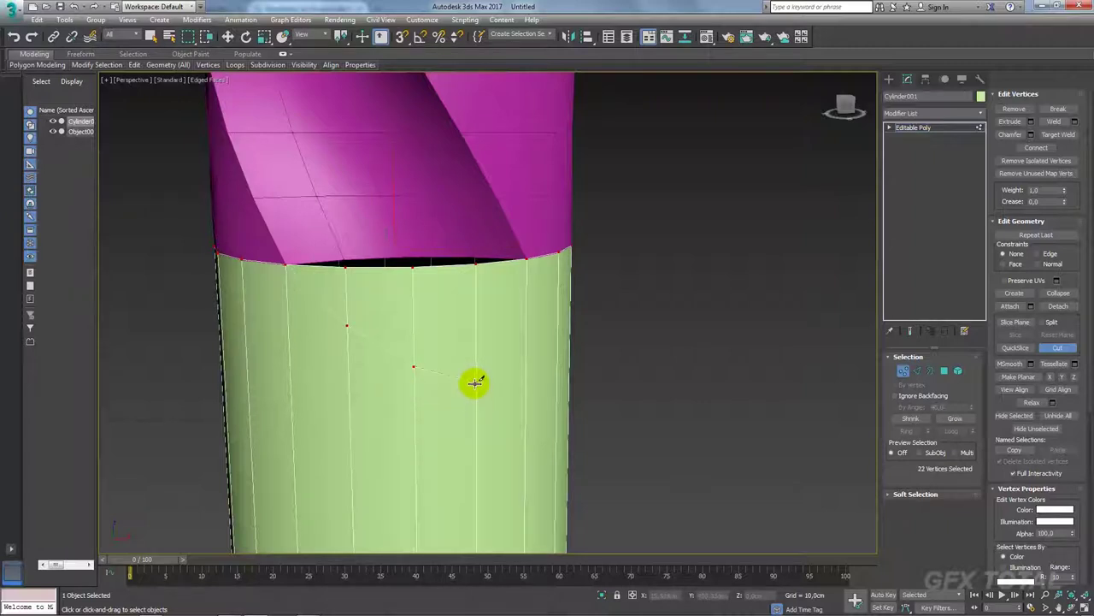
pyautogui.click(476, 383)
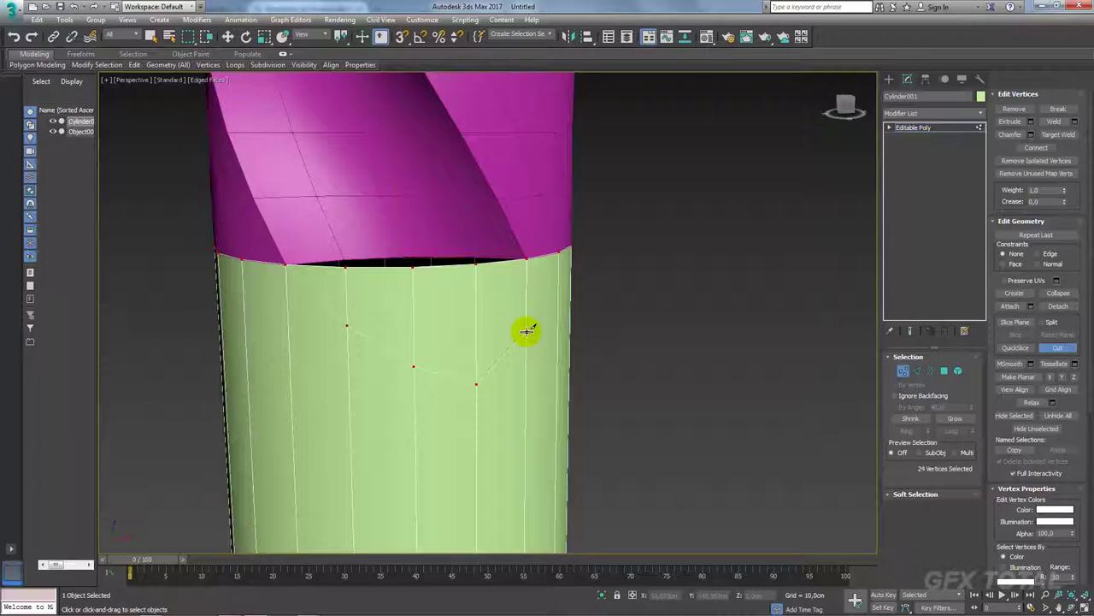
# Select one vertical shank edge and extend it to the full edge ring.
pyautogui.moveTo(567, 342)
pyautogui.keyDown('alt'); pyautogui.mouseDown(button='middle')
pyautogui.moveTo(717, 352)
pyautogui.moveTo(664, 310)
pyautogui.moveTo(579, 328)
pyautogui.moveTo(610, 364)
pyautogui.mouseUp(button='middle'); pyautogui.keyUp('alt')
pyautogui.click(925, 371)
pyautogui.press('w')
pyautogui.click(579, 340)
pyautogui.click(904, 429)
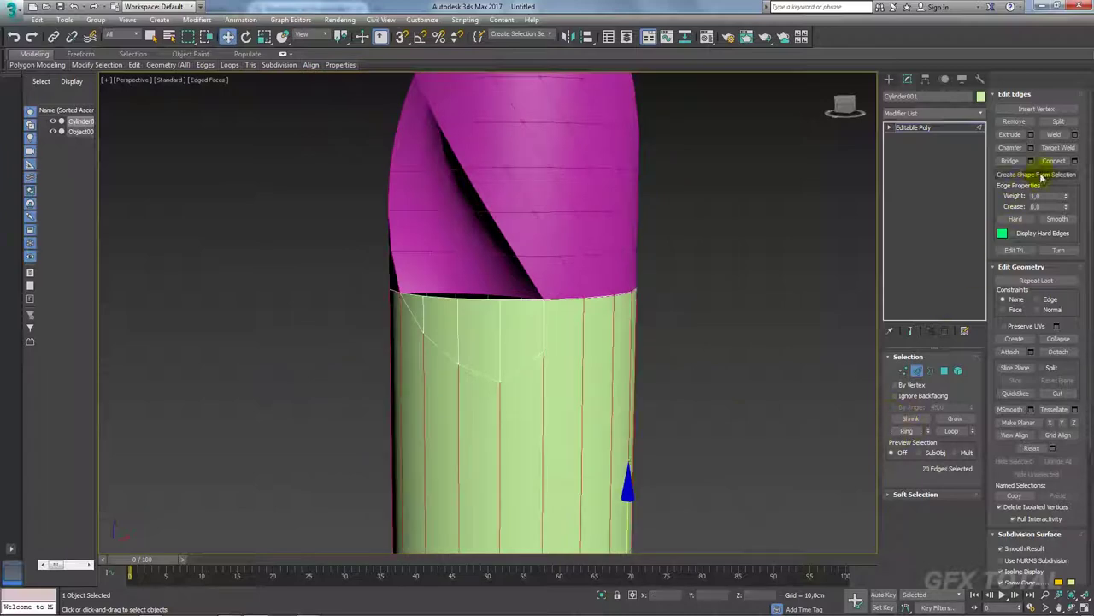
# Flatten the new edge loop into a level ring with Make Planar Z.
pyautogui.moveTo(663, 401); pyautogui.dragTo(641, 268, button='middle')
pyautogui.scroll(-3, 650, 291)
pyautogui.scroll(3, 586, 334)
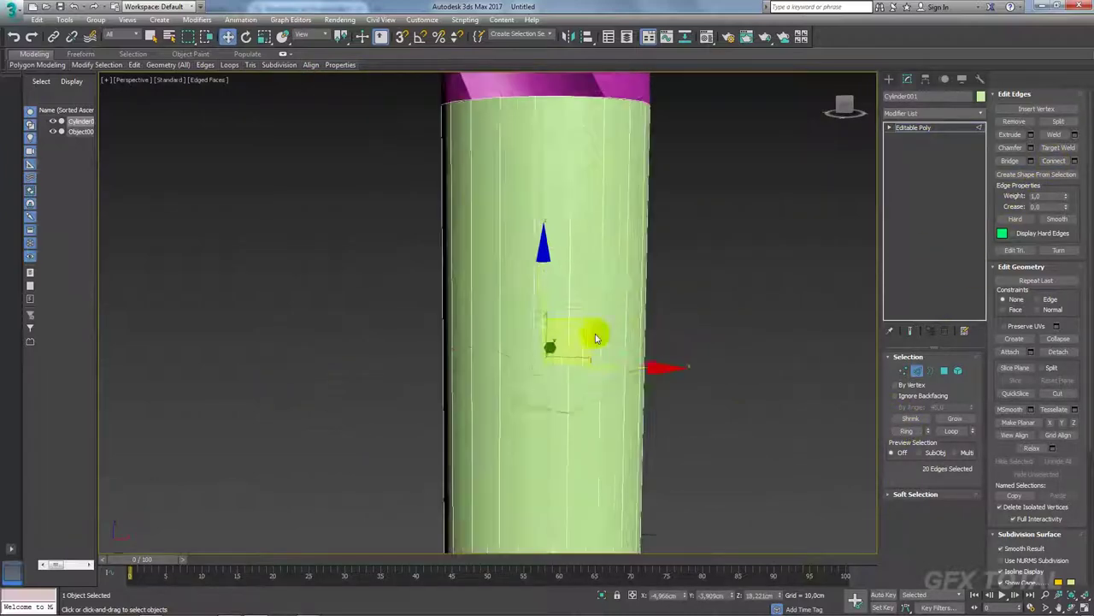
pyautogui.moveTo(530, 213)
pyautogui.keyDown('alt'); pyautogui.mouseDown(button='middle')
pyautogui.moveTo(569, 276)
pyautogui.moveTo(587, 274)
pyautogui.mouseUp(button='middle'); pyautogui.keyUp('alt')
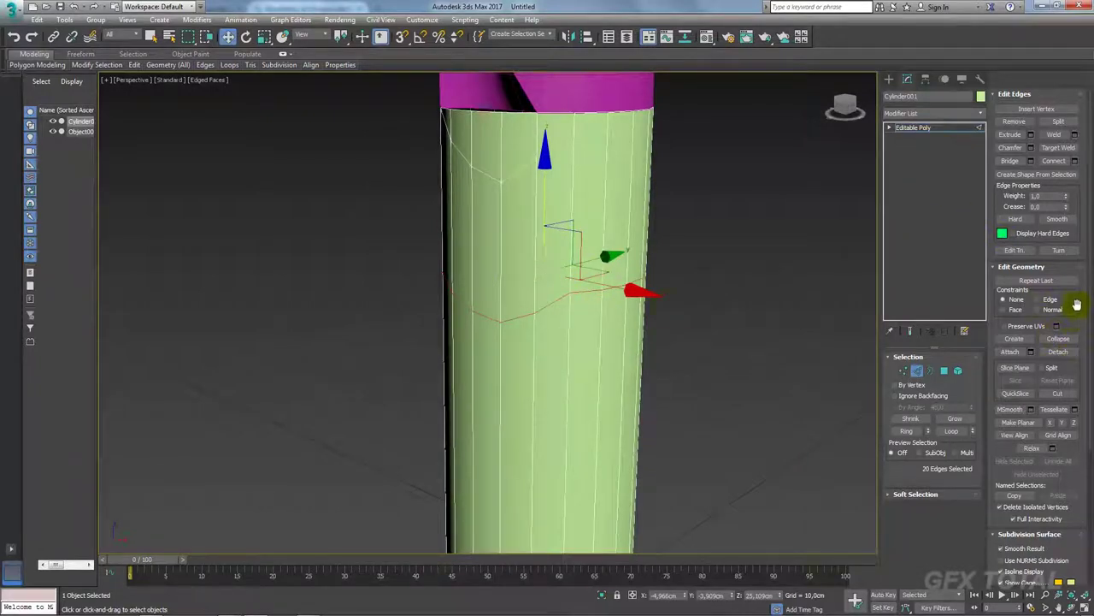
pyautogui.keyDown('alt'); pyautogui.moveTo(669, 309); pyautogui.dragTo(695, 308, button='middle'); pyautogui.keyUp('alt')
pyautogui.click(1074, 423)
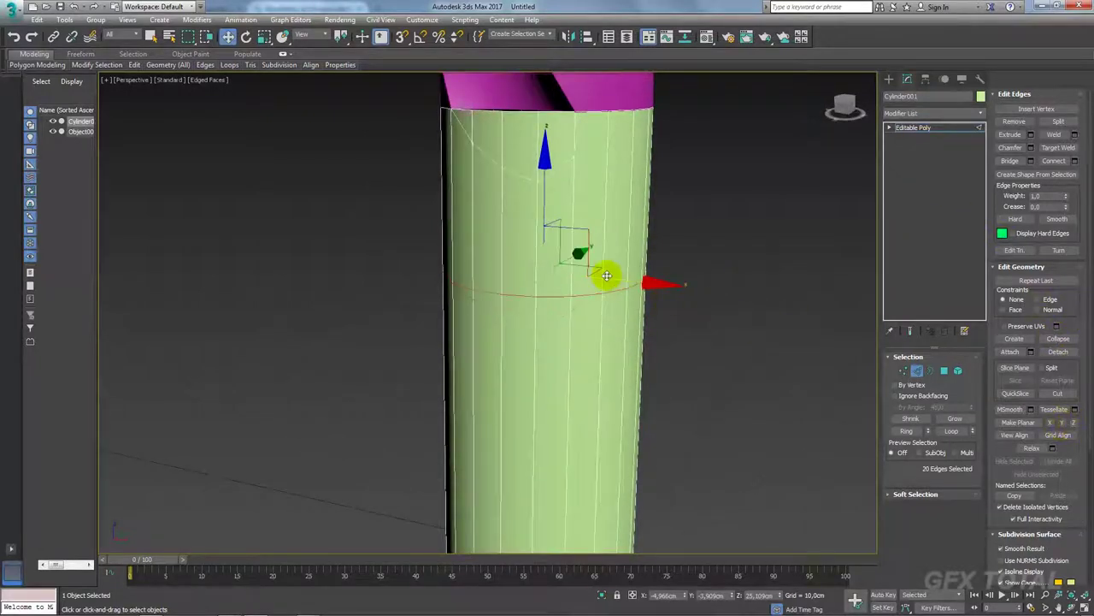
# Select three stray edges on the shank and remove them.
pyautogui.keyDown('alt'); pyautogui.moveTo(606, 274); pyautogui.dragTo(599, 251, button='middle'); pyautogui.keyUp('alt')
pyautogui.moveTo(573, 179)
pyautogui.keyDown('alt'); pyautogui.mouseDown(button='middle')
pyautogui.moveTo(599, 264)
pyautogui.moveTo(590, 290)
pyautogui.mouseUp(button='middle'); pyautogui.keyUp('alt')
pyautogui.click(589, 289)
pyautogui.keyDown('ctrl'); pyautogui.click(547, 283); pyautogui.keyUp('ctrl')
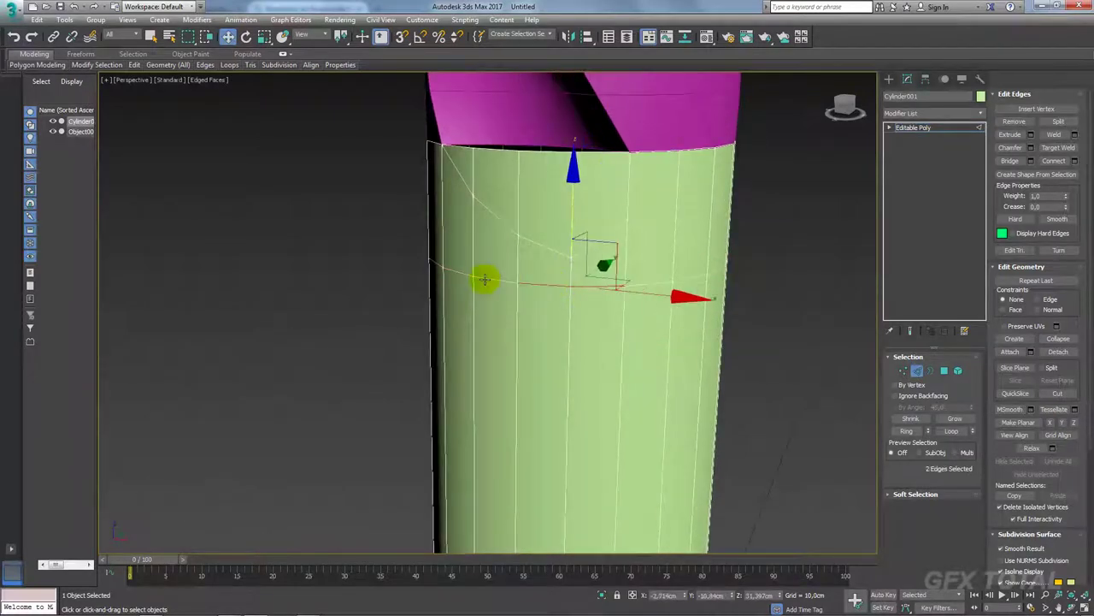
pyautogui.keyDown('ctrl'); pyautogui.click(497, 278); pyautogui.keyUp('ctrl')
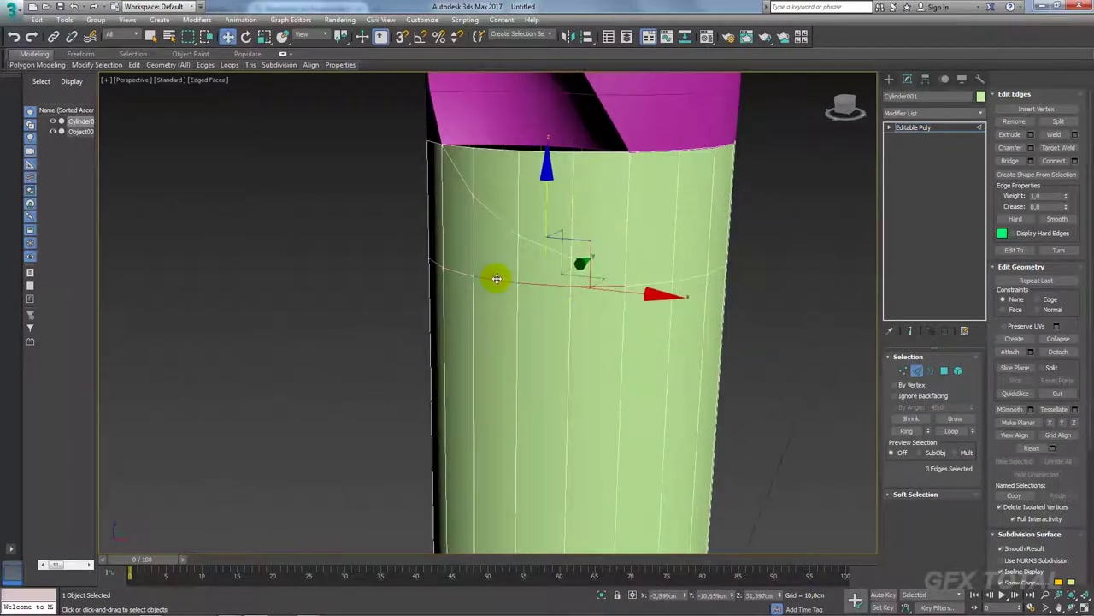
pyautogui.click(1016, 126)
# Select the level edge loop and raise it higher up the shank.
pyautogui.click(645, 283)
pyautogui.doubleClick(649, 283)
pyautogui.keyDown('alt'); pyautogui.moveTo(650, 283); pyautogui.dragTo(618, 265, button='middle'); pyautogui.keyUp('alt')
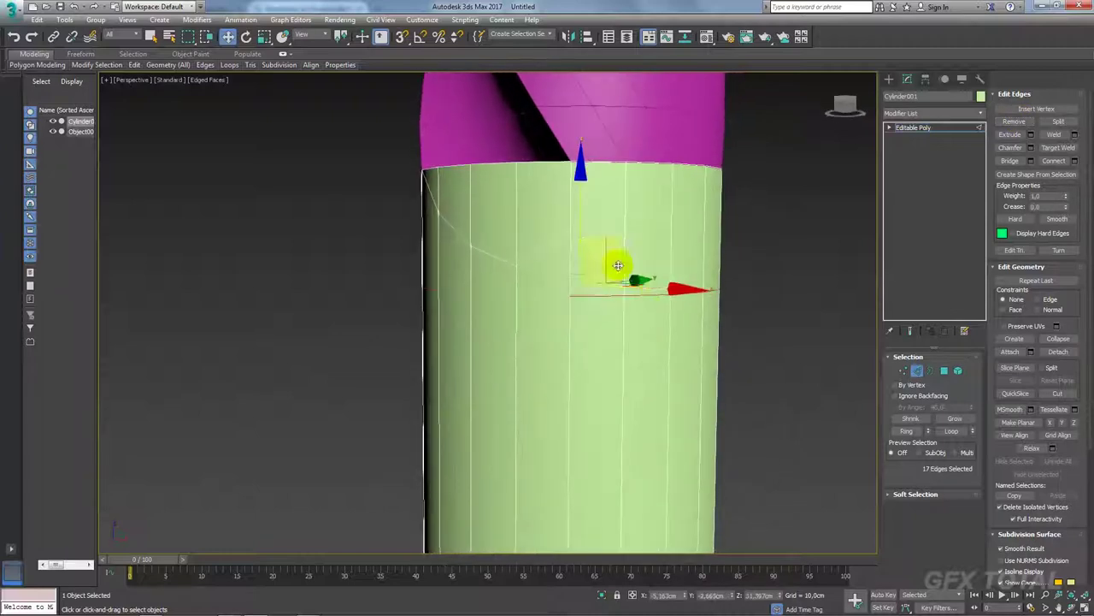
pyautogui.moveTo(618, 265); pyautogui.dragTo(594, 165)
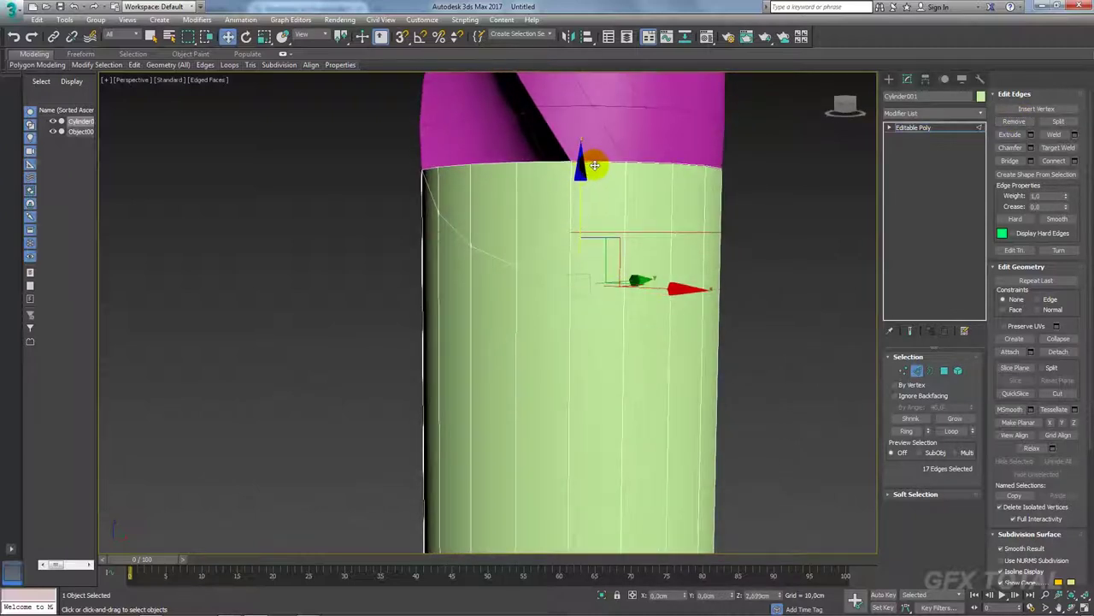
pyautogui.scroll(5, 593, 171)
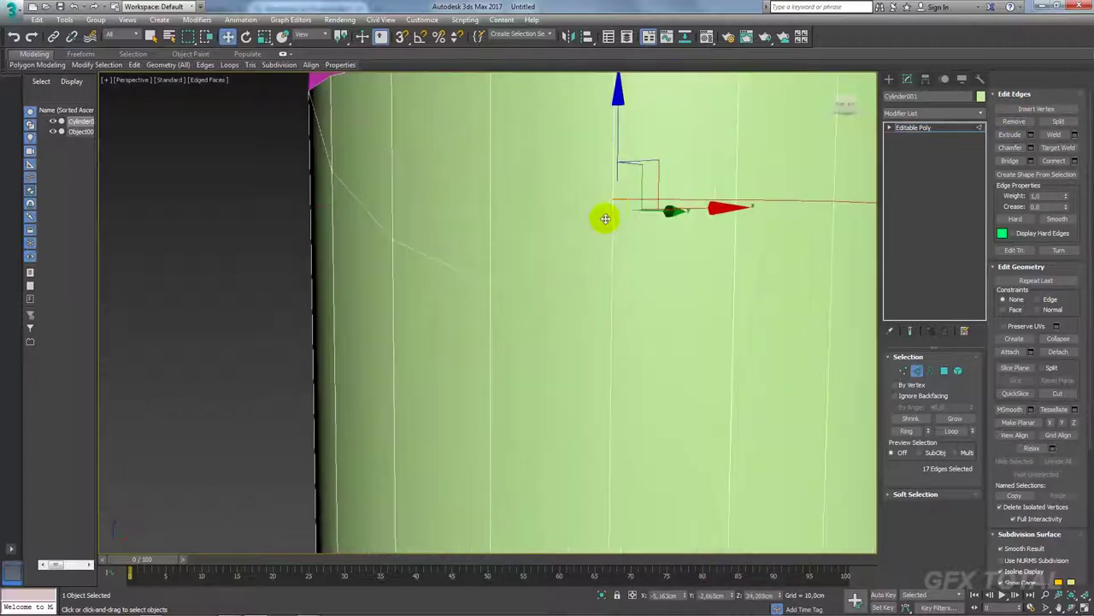
pyautogui.scroll(3, 601, 220)
pyautogui.scroll(3, 625, 201)
pyautogui.scroll(1, 625, 253)
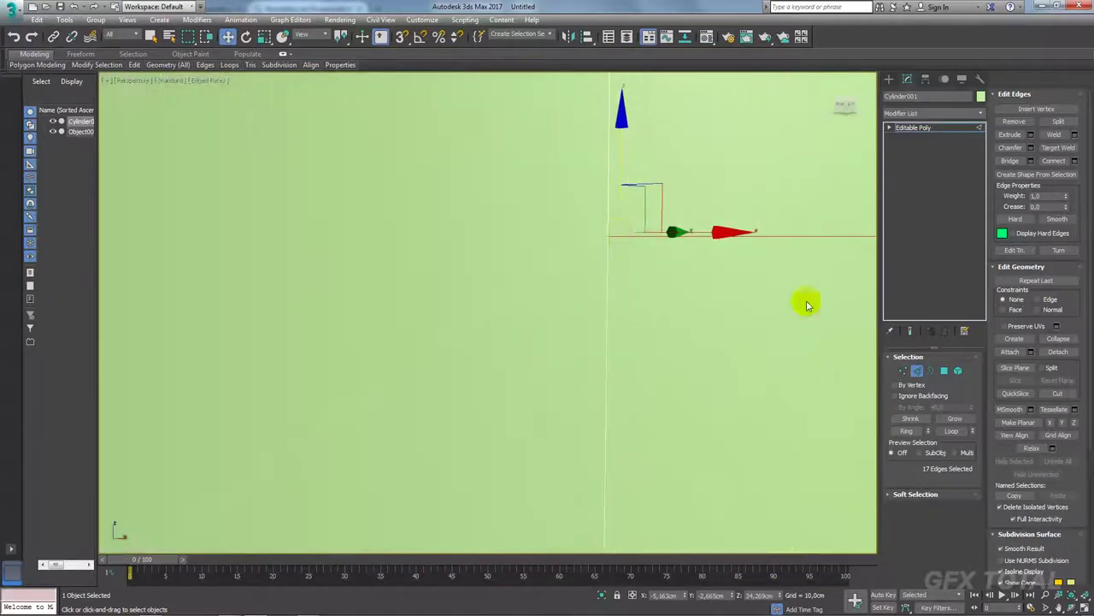
pyautogui.click(906, 370)
# Turn on Target Weld for merging vertices onto a target vertex.
pyautogui.click(1070, 137)
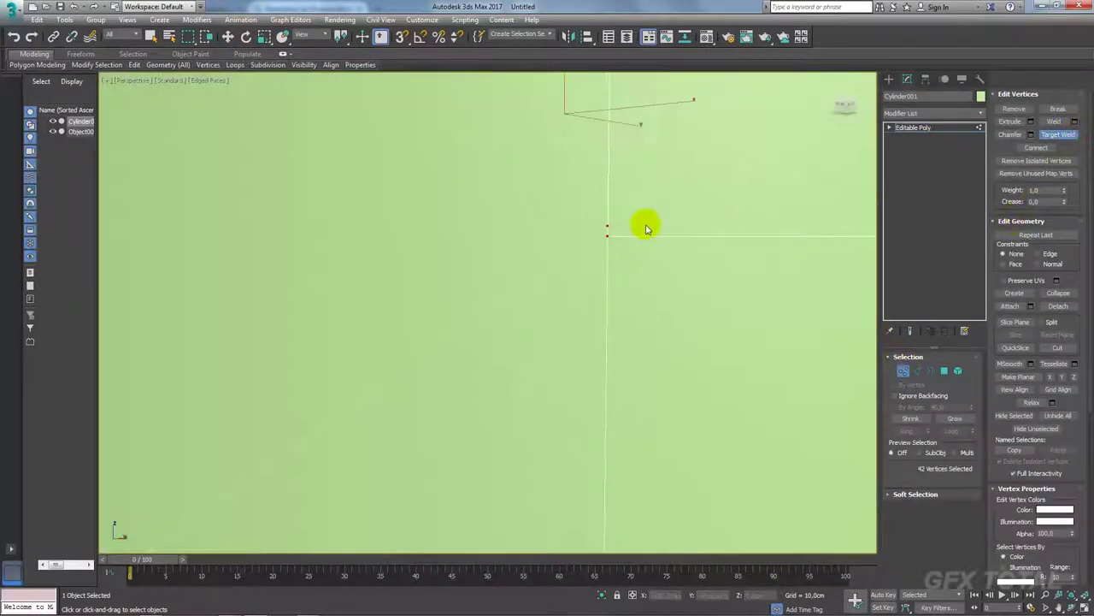
pyautogui.scroll(-8, 607, 237)
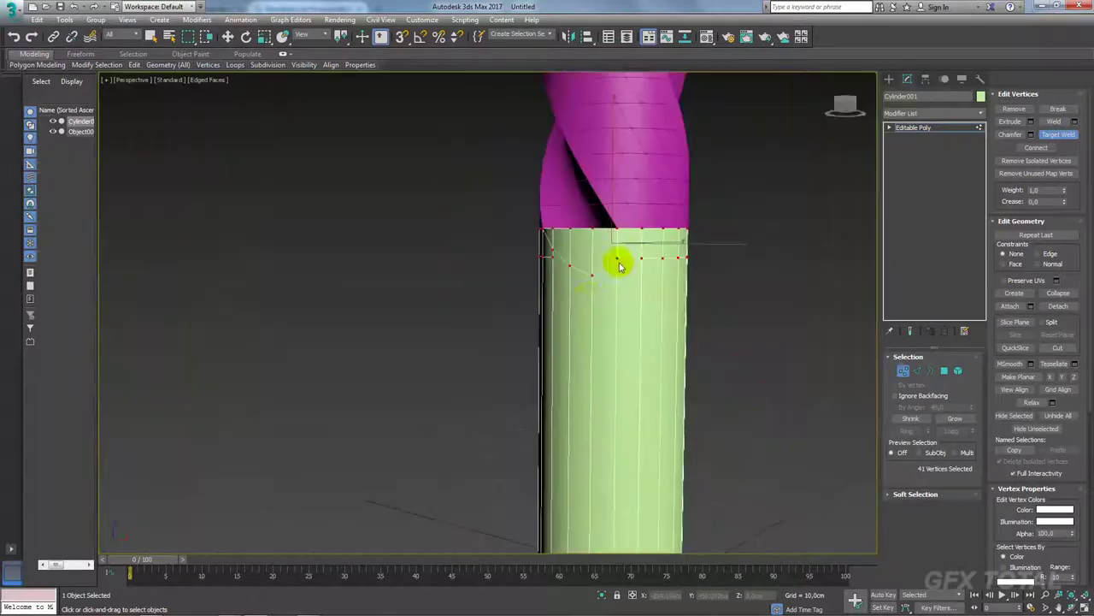
pyautogui.scroll(3, 650, 303)
pyautogui.scroll(3, 618, 264)
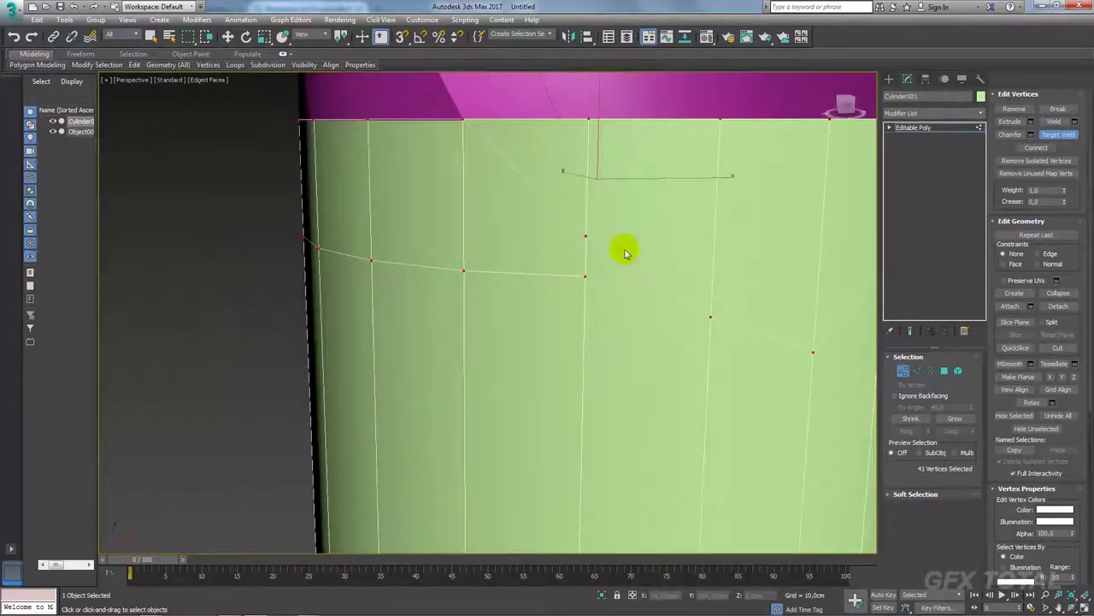
pyautogui.press('w')
# Cut a new edge from the shank surface to a vertex on the raised loop.
pyautogui.rightClick(503, 249)
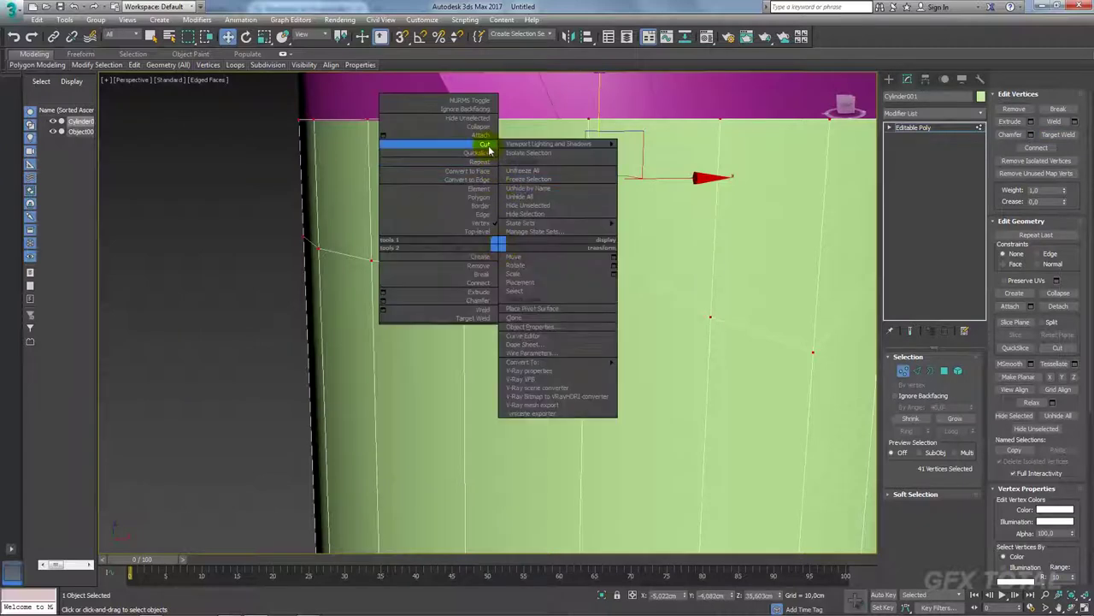
pyautogui.click(489, 142)
pyautogui.click(538, 190)
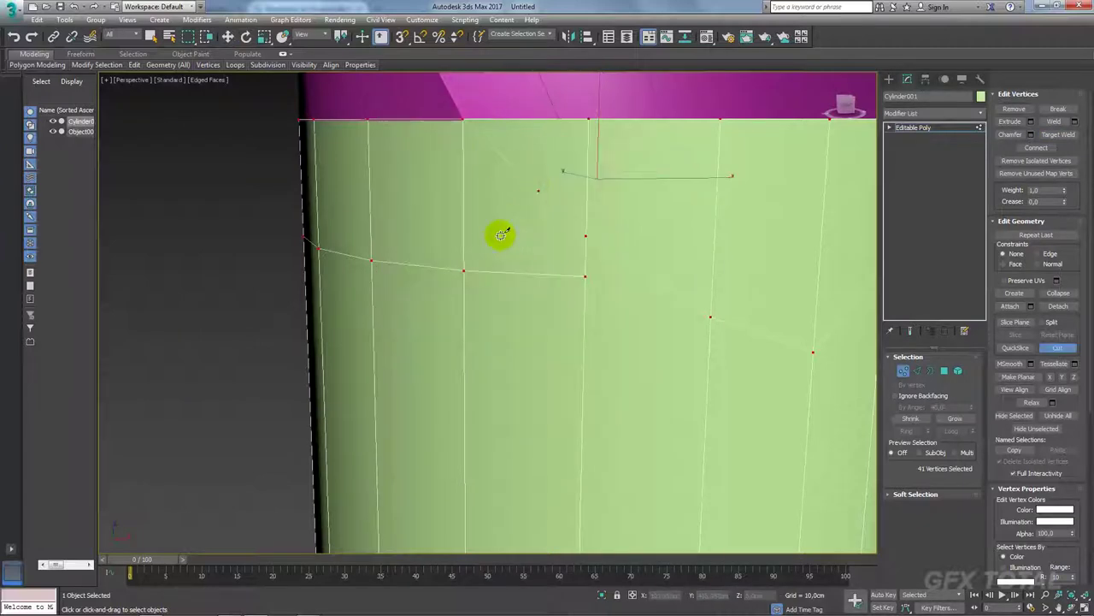
pyautogui.click(464, 271)
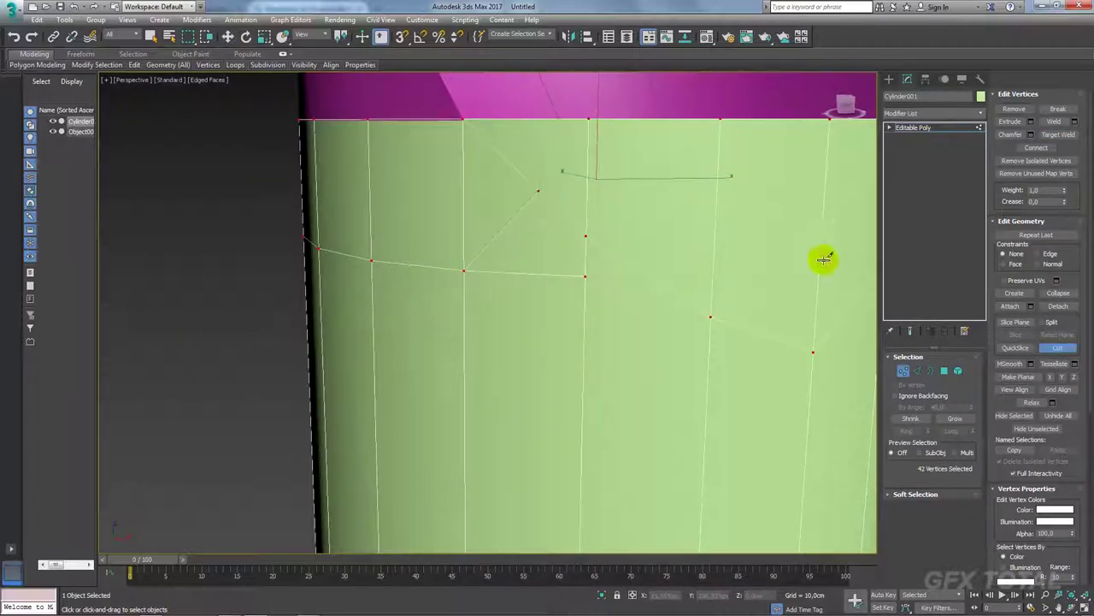
# Remove the unneeded edges near the shank's top rim.
pyautogui.click(916, 371)
pyautogui.press('w')
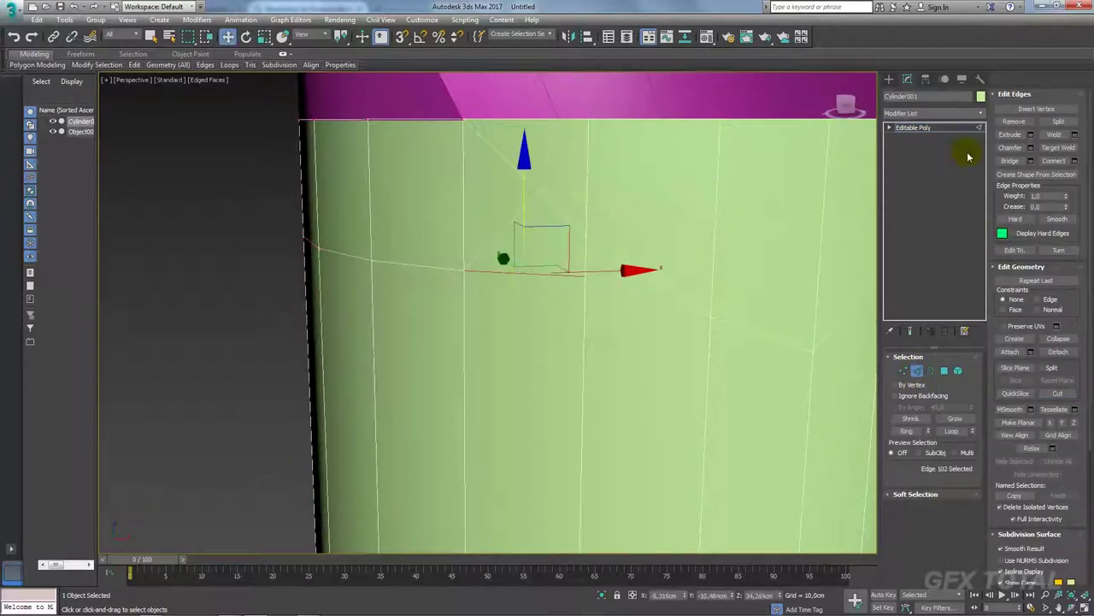
pyautogui.click(1014, 120)
pyautogui.keyDown('alt'); pyautogui.moveTo(642, 252); pyautogui.dragTo(633, 256, button='middle'); pyautogui.keyUp('alt')
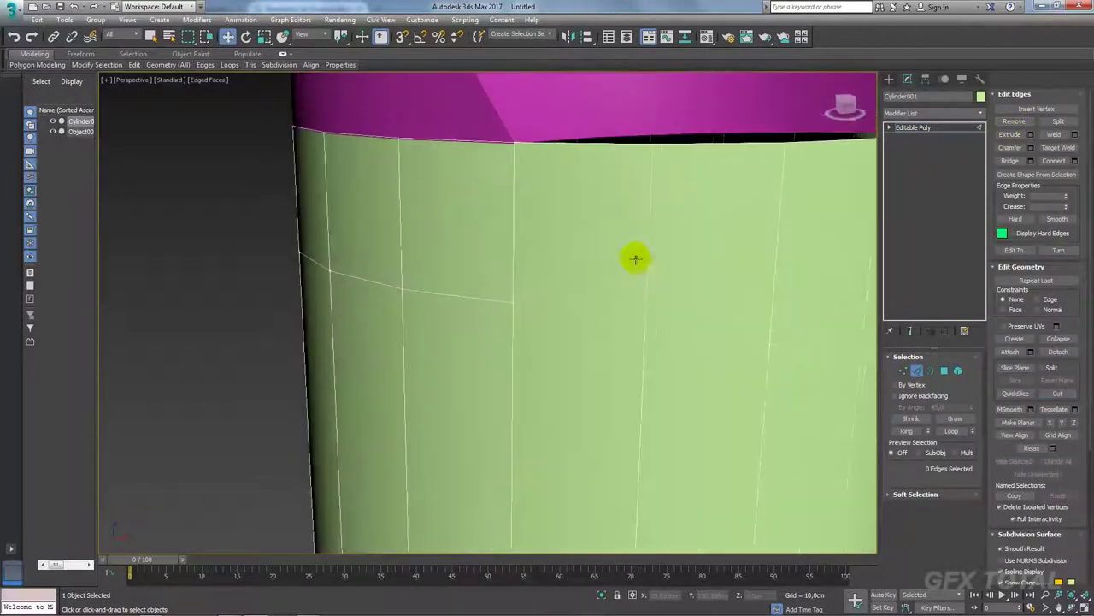
# Select two vertices near the shank's top rim.
pyautogui.click(903, 371)
pyautogui.click(645, 265)
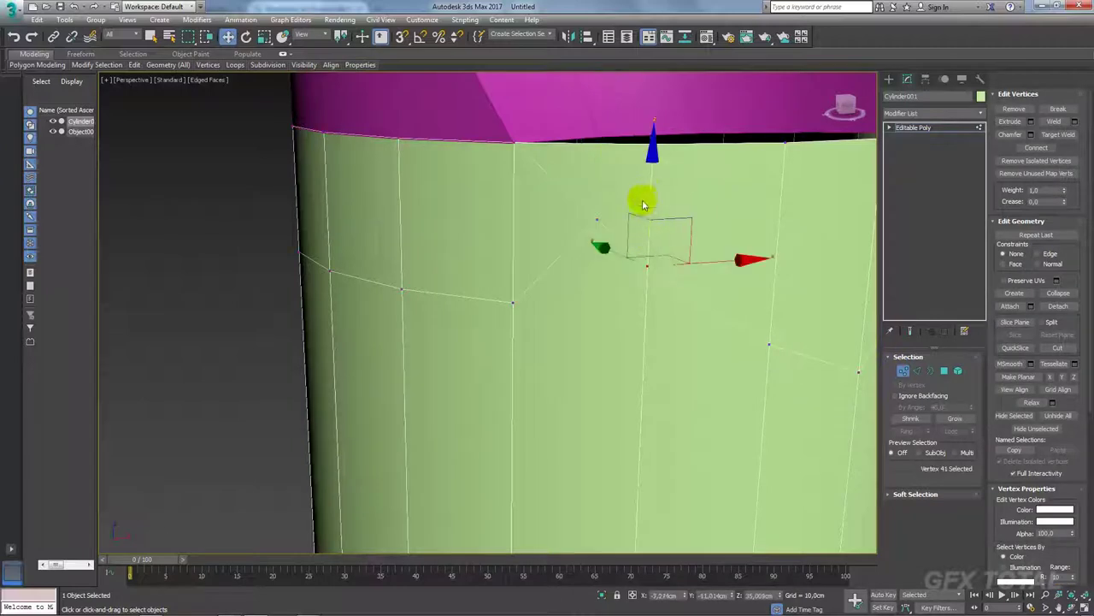
pyautogui.click(597, 220)
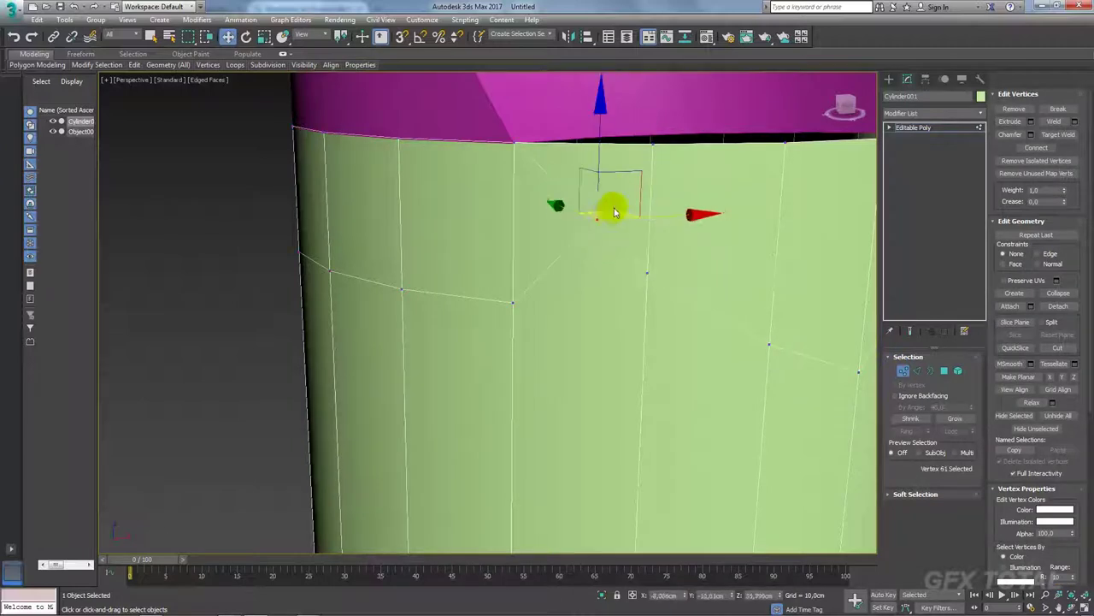
pyautogui.scroll(-5, 633, 248)
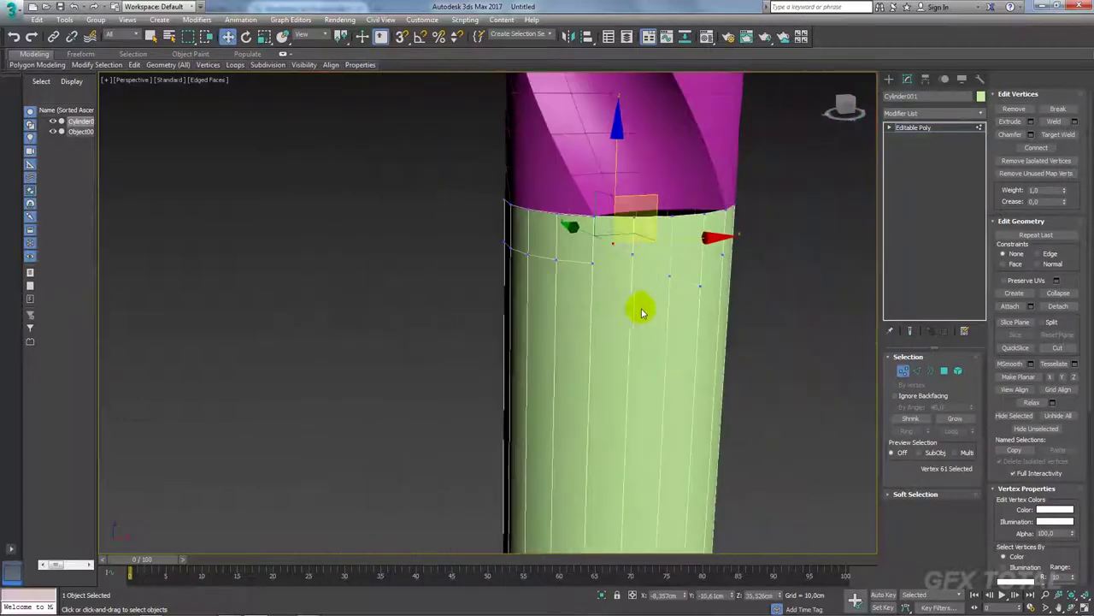
pyautogui.scroll(-2, 611, 257)
pyautogui.keyDown('alt'); pyautogui.moveTo(581, 198); pyautogui.dragTo(586, 178, button='middle'); pyautogui.keyUp('alt')
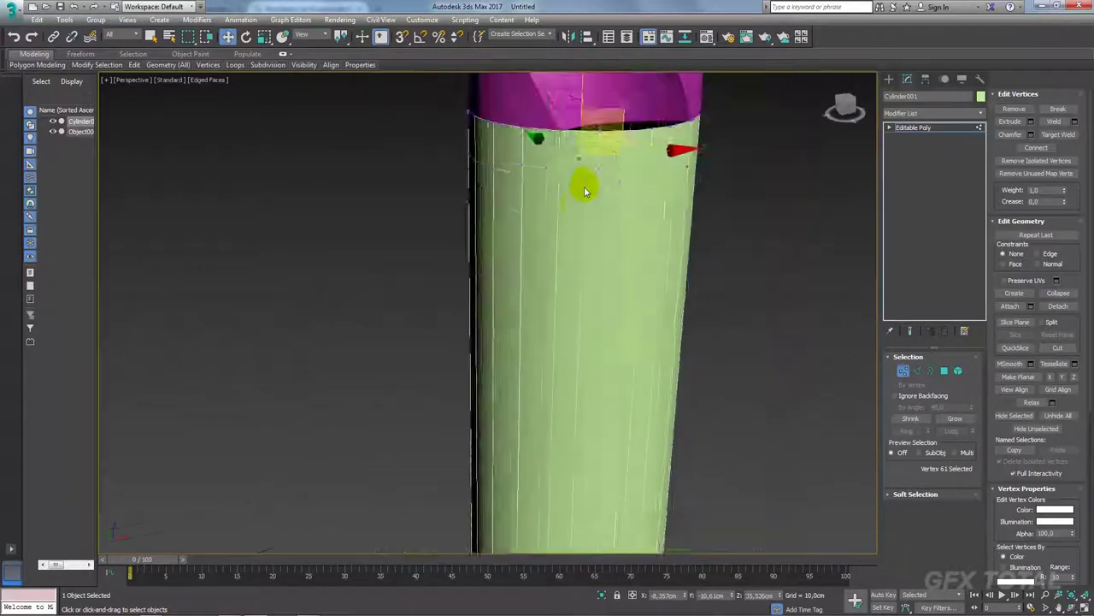
pyautogui.click(944, 370)
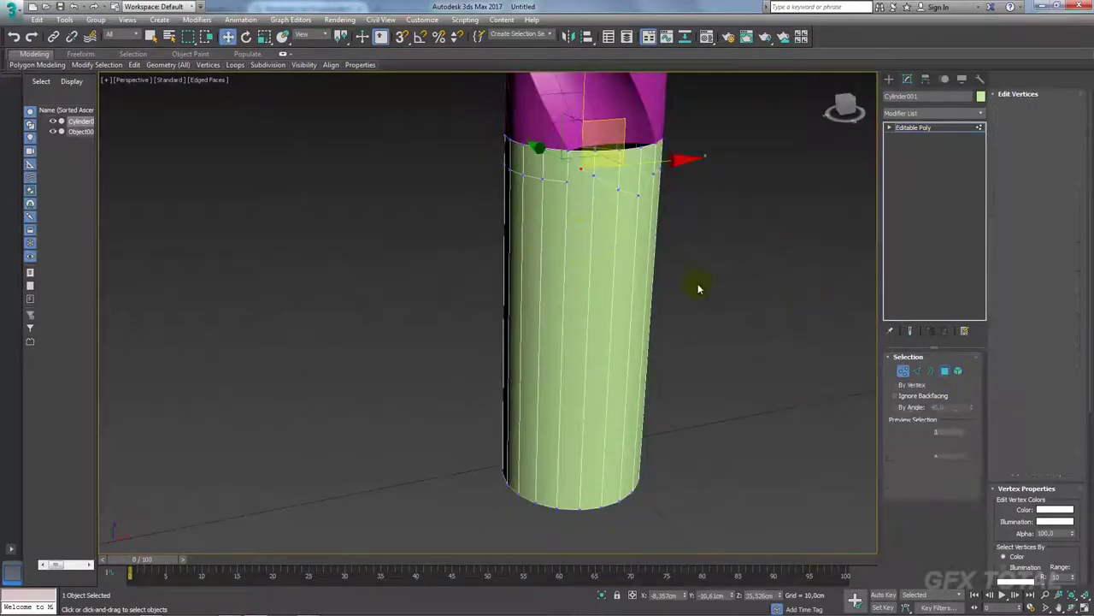
# Target Weld the stray vertex on the cylinder's top ring onto its neighbour.
pyautogui.click(584, 226)
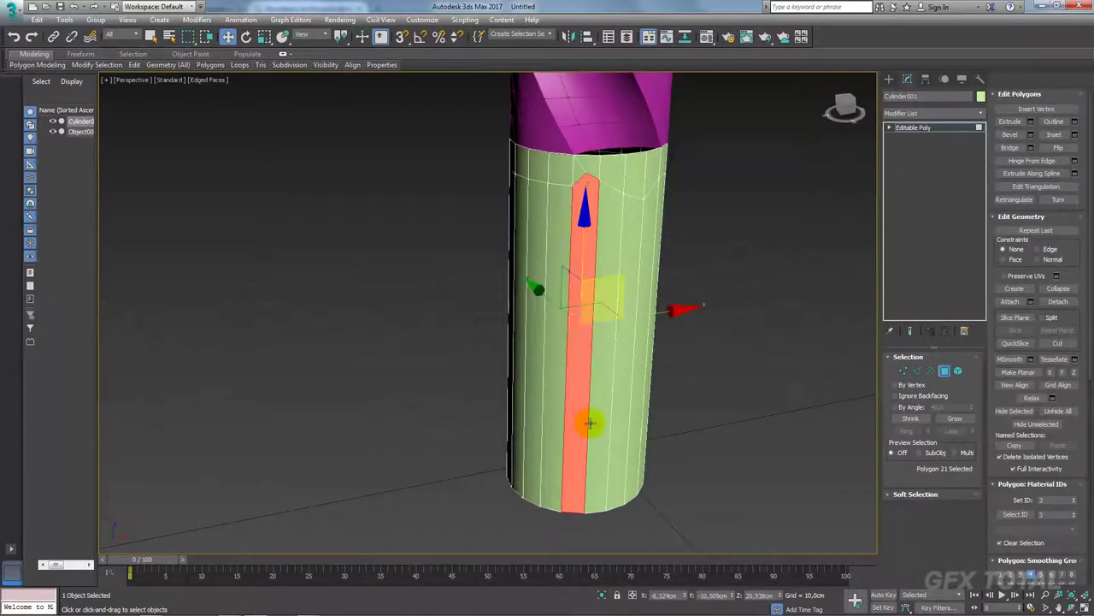
pyautogui.scroll(3, 581, 182)
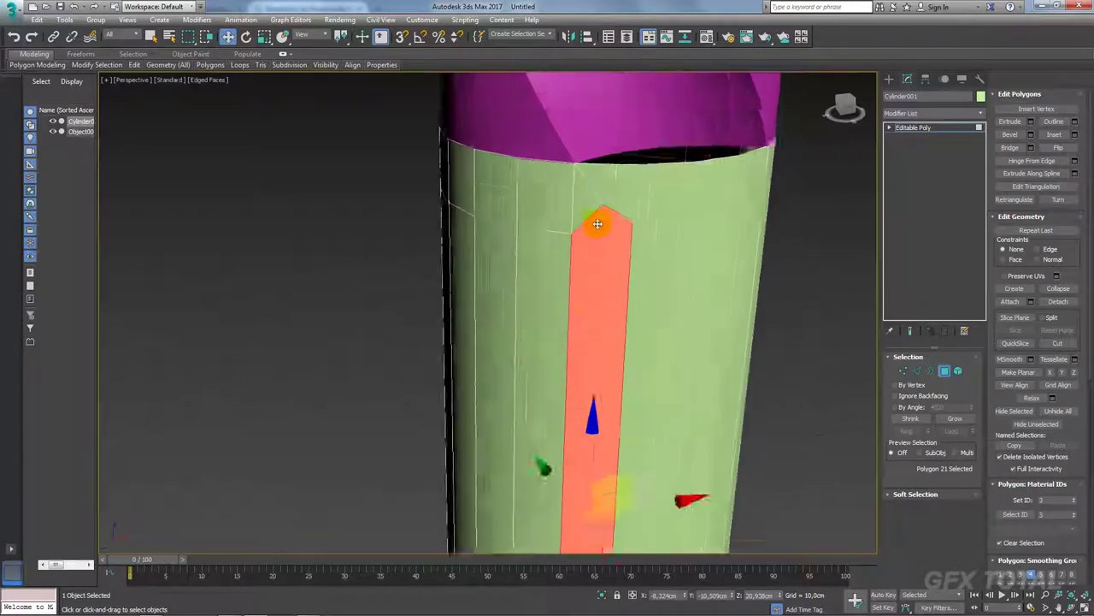
pyautogui.scroll(3, 593, 223)
pyautogui.click(903, 370)
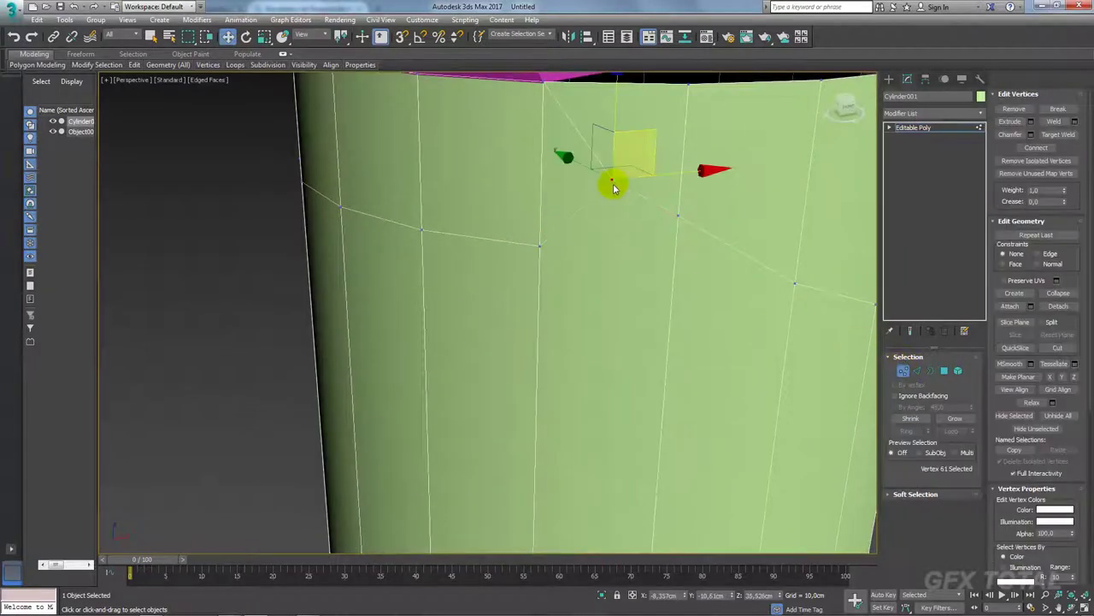
pyautogui.click(1058, 135)
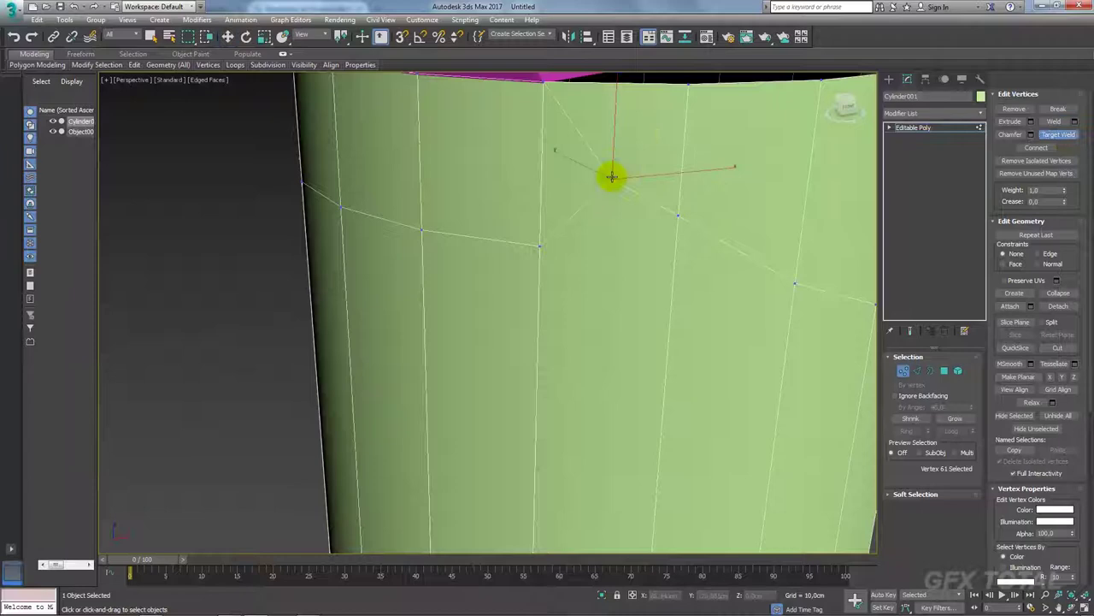
pyautogui.click(677, 214)
pyautogui.scroll(-3, 679, 228)
pyautogui.scroll(-1, 659, 251)
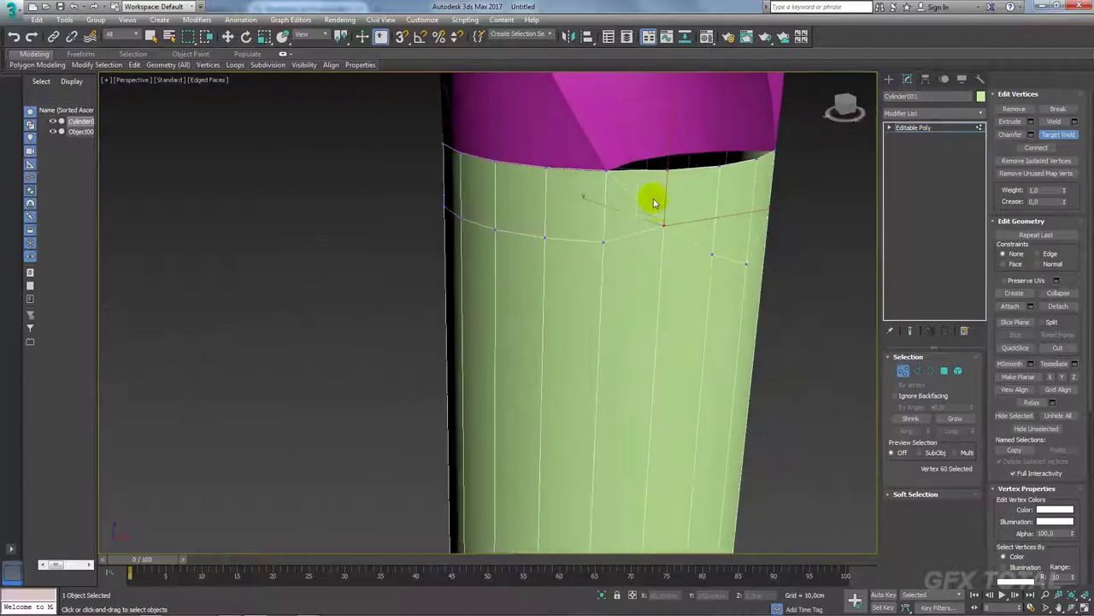
pyautogui.moveTo(624, 245)
pyautogui.keyDown('alt'); pyautogui.mouseDown(button='middle')
pyautogui.moveTo(552, 263)
pyautogui.moveTo(557, 276)
pyautogui.moveTo(647, 254)
pyautogui.mouseUp(button='middle'); pyautogui.keyUp('alt')
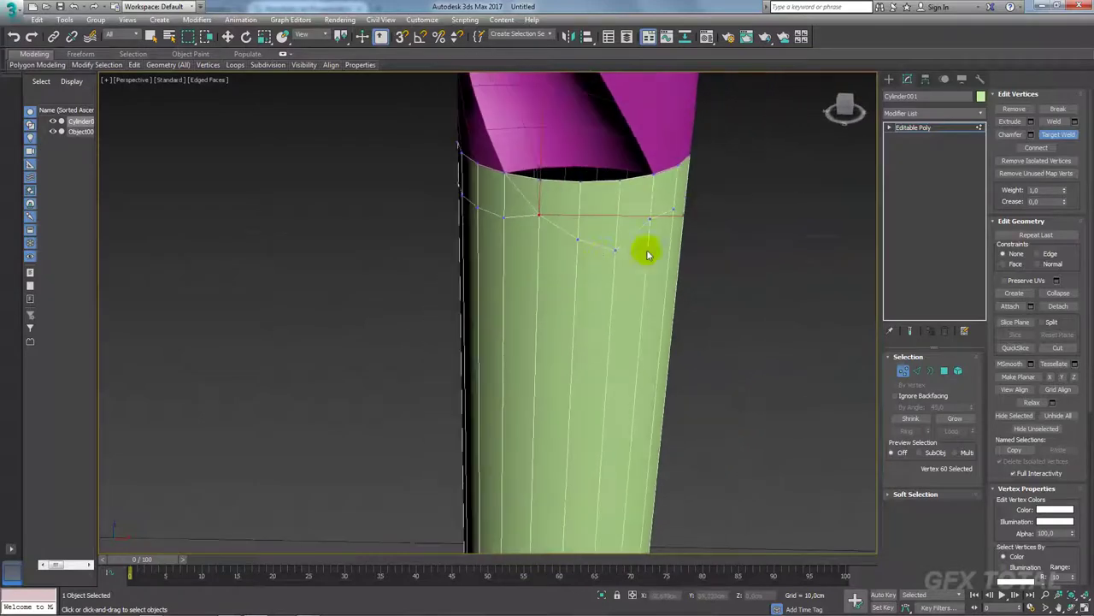
# Delete the four top-front polygons of the cylinder to open a V-shaped notch.
pyautogui.click(913, 128)
pyautogui.press('e')
pyautogui.moveTo(781, 183)
pyautogui.keyDown('alt'); pyautogui.mouseDown(button='middle')
pyautogui.moveTo(598, 256)
pyautogui.moveTo(706, 236)
pyautogui.moveTo(626, 253)
pyautogui.moveTo(619, 228)
pyautogui.moveTo(610, 251)
pyautogui.moveTo(655, 242)
pyautogui.moveTo(599, 247)
pyautogui.moveTo(623, 228)
pyautogui.moveTo(623, 290)
pyautogui.mouseUp(button='middle'); pyautogui.keyUp('alt')
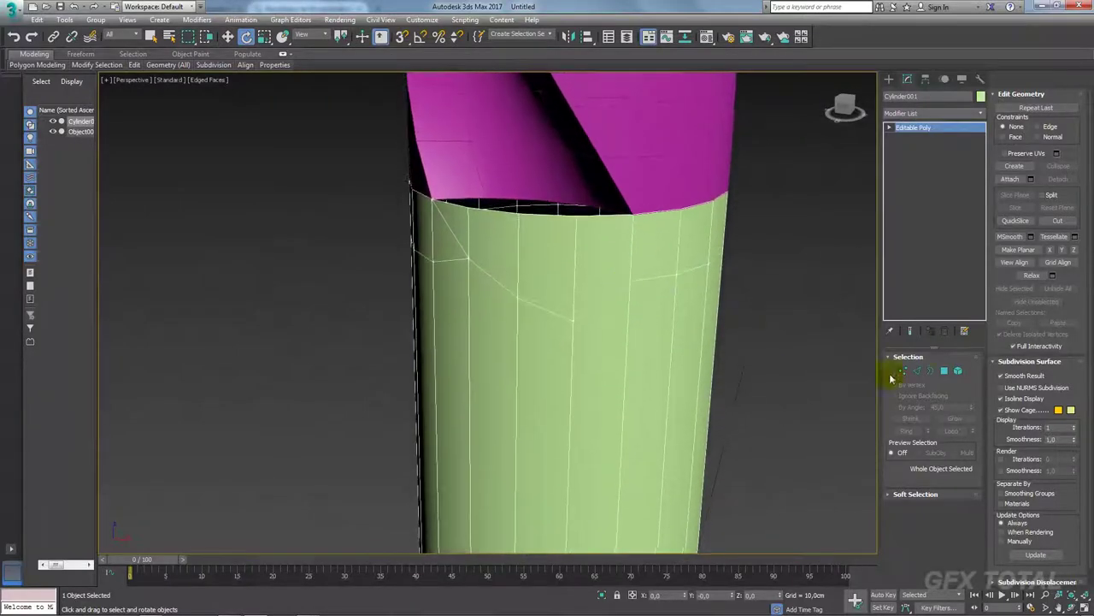
pyautogui.click(945, 371)
pyautogui.click(601, 252)
pyautogui.keyDown('ctrl'); pyautogui.click(547, 256); pyautogui.keyUp('ctrl')
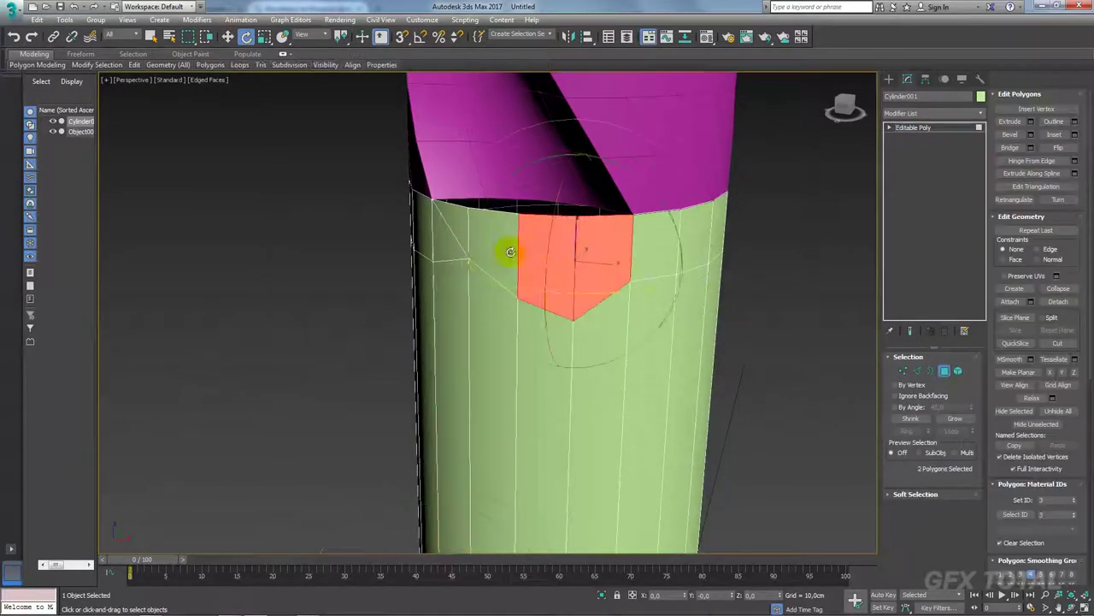
pyautogui.keyDown('ctrl'); pyautogui.click(492, 248); pyautogui.keyUp('ctrl')
pyautogui.keyDown('ctrl'); pyautogui.click(446, 224); pyautogui.keyUp('ctrl')
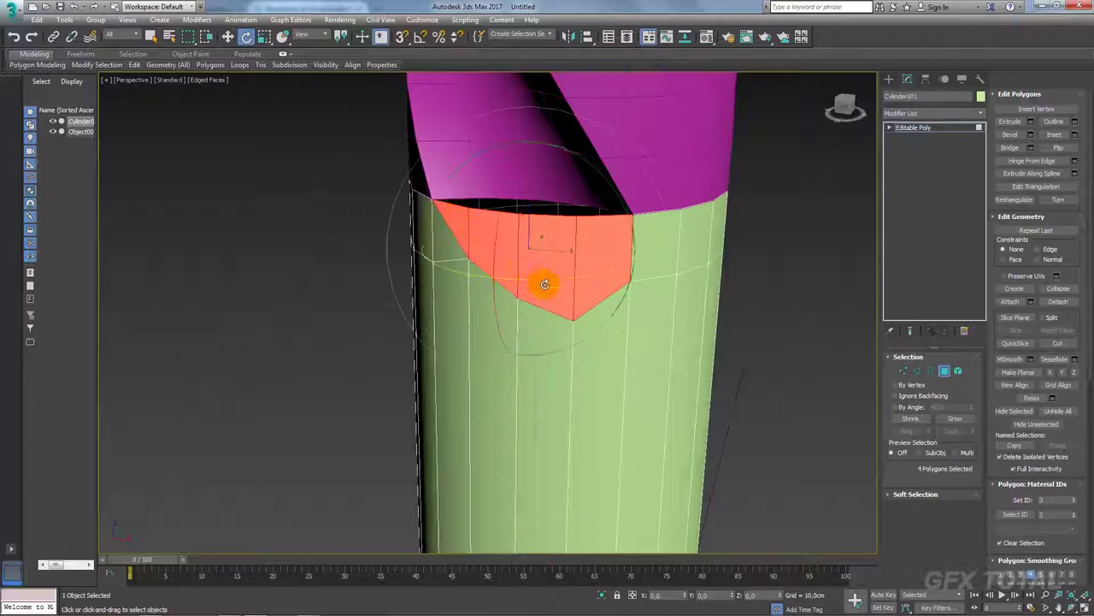
pyautogui.press('Delete')
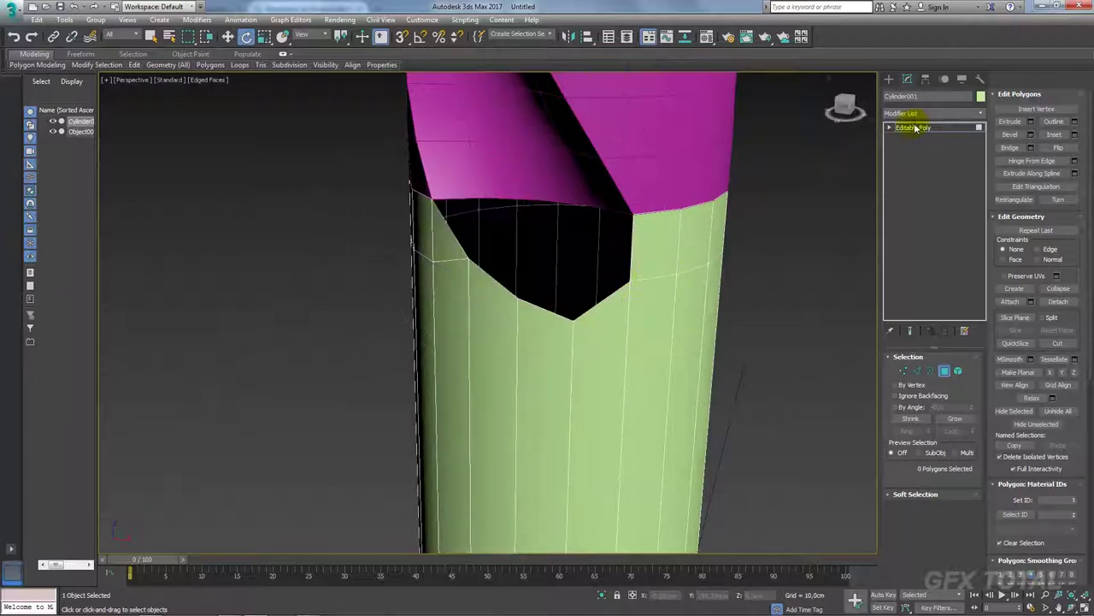
pyautogui.click(911, 127)
pyautogui.moveTo(782, 200)
pyautogui.keyDown('alt'); pyautogui.mouseDown(button='middle')
pyautogui.moveTo(688, 302)
pyautogui.moveTo(727, 307)
pyautogui.moveTo(757, 334)
pyautogui.moveTo(726, 282)
pyautogui.moveTo(779, 167)
pyautogui.moveTo(776, 112)
pyautogui.mouseUp(button='middle'); pyautogui.keyUp('alt')
# Delete the polygons on the cylinder's right half, including a top-ring face.
pyautogui.click(945, 371)
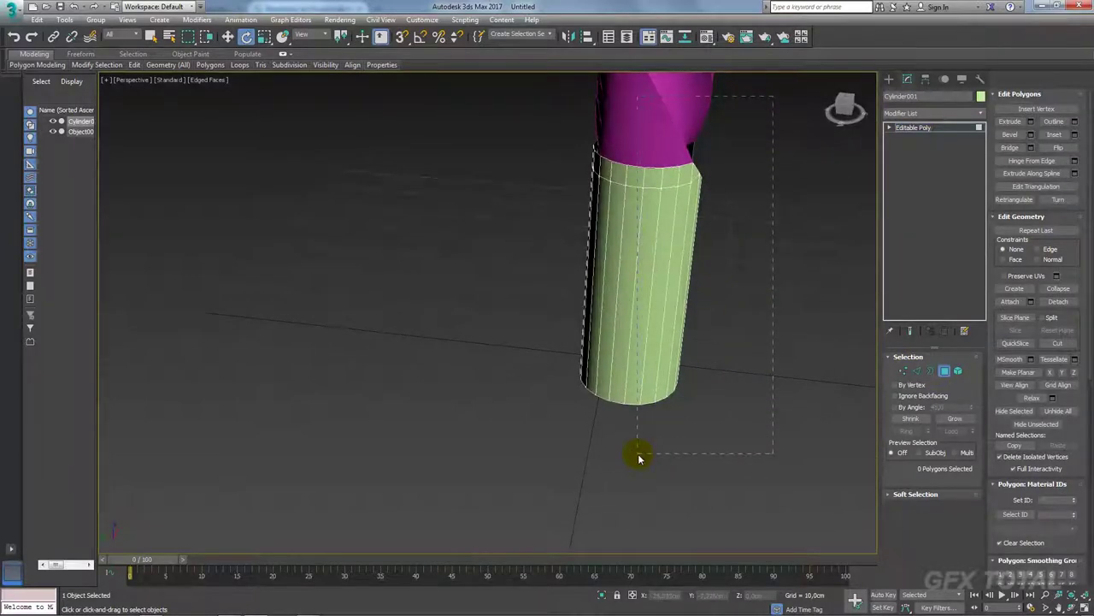
pyautogui.moveTo(636, 460); pyautogui.dragTo(635, 455)
pyautogui.moveTo(622, 240)
pyautogui.keyDown('alt'); pyautogui.mouseDown(button='middle')
pyautogui.moveTo(628, 214)
pyautogui.moveTo(691, 259)
pyautogui.moveTo(712, 297)
pyautogui.moveTo(548, 299)
pyautogui.mouseUp(button='middle'); pyautogui.keyUp('alt')
pyautogui.keyDown('ctrl'); pyautogui.click(595, 182); pyautogui.keyUp('ctrl')
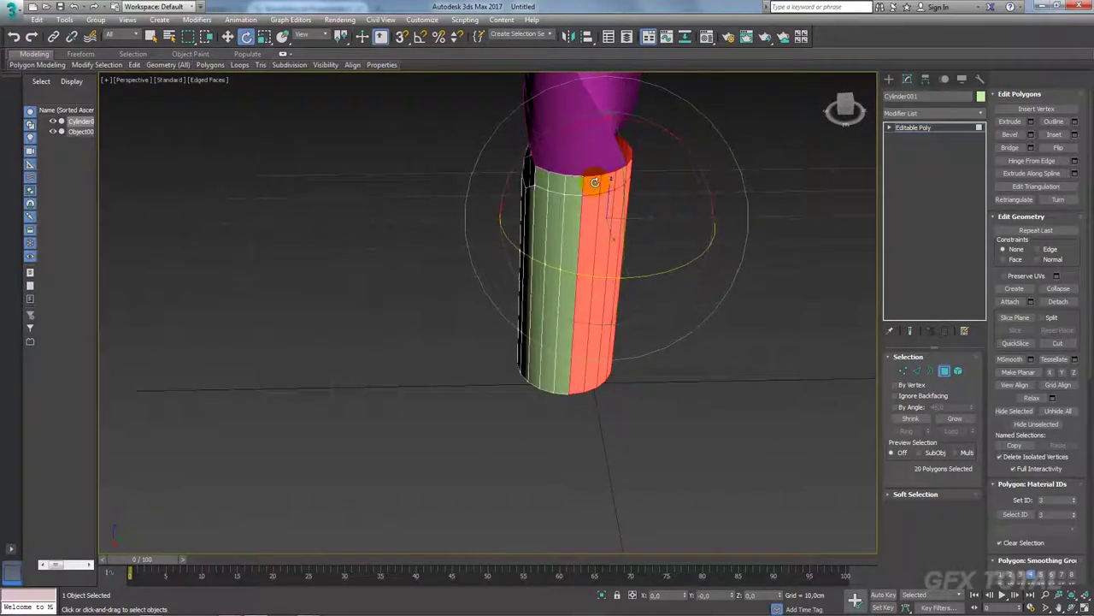
pyautogui.press('Delete')
pyautogui.scroll(3, 598, 200)
pyautogui.click(913, 127)
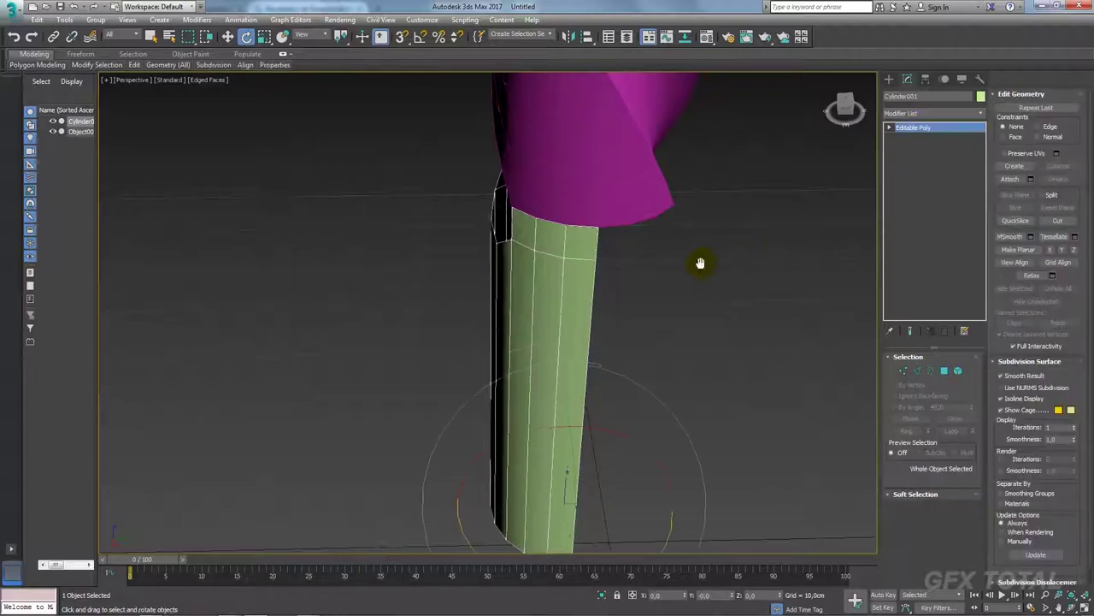
pyautogui.moveTo(701, 261)
pyautogui.keyDown('alt'); pyautogui.mouseDown(button='middle')
pyautogui.moveTo(660, 342)
pyautogui.moveTo(460, 429)
pyautogui.mouseUp(button='middle'); pyautogui.keyUp('alt')
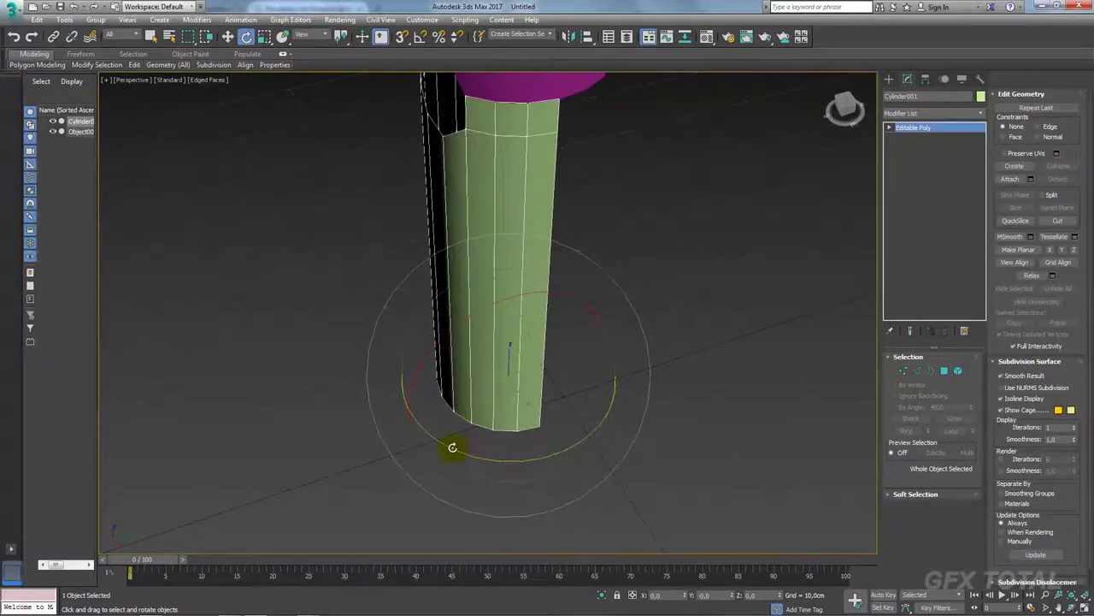
# With Angle Snap on, Shift-rotate a 180° copy of the half cylinder.
pyautogui.click(421, 37)
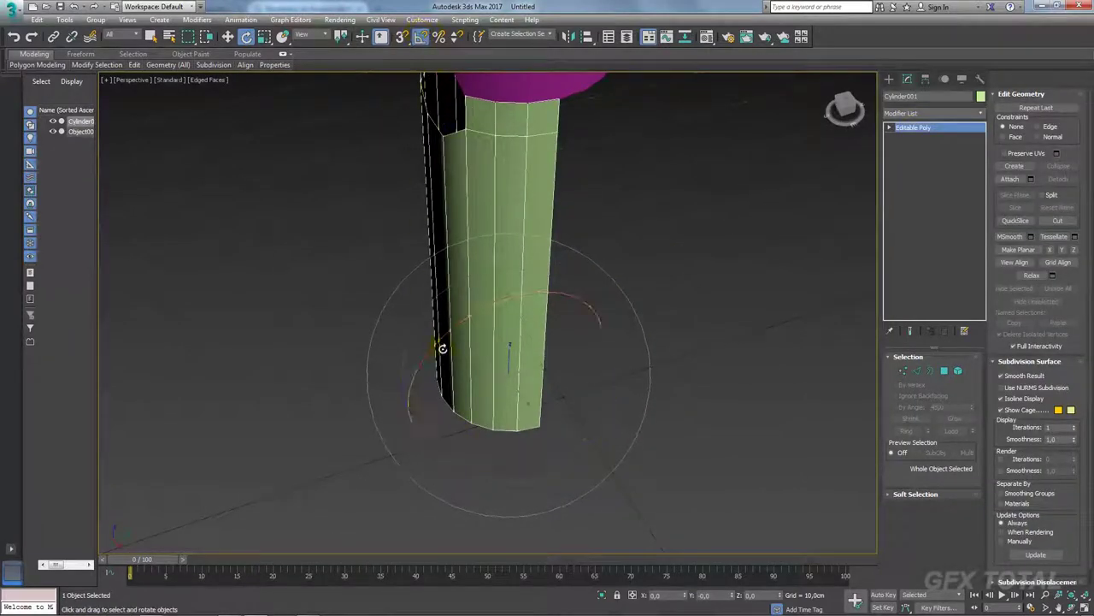
pyautogui.moveTo(448, 445); pyautogui.dragTo(549, 454)
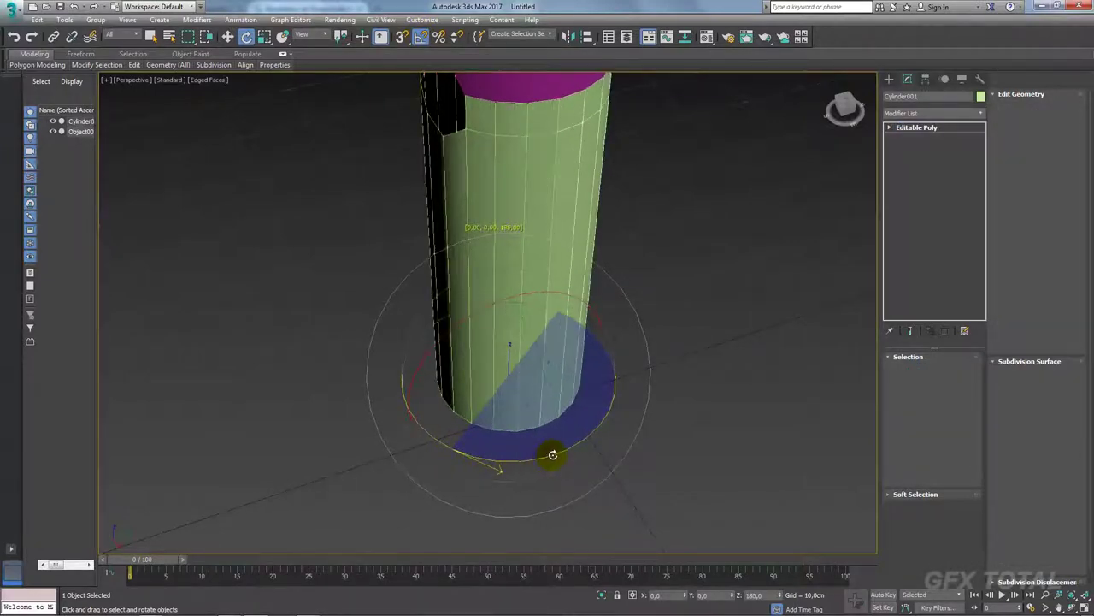
pyautogui.keyDown('shift'); pyautogui.moveTo(550, 455); pyautogui.dragTo(565, 452); pyautogui.keyUp('shift')
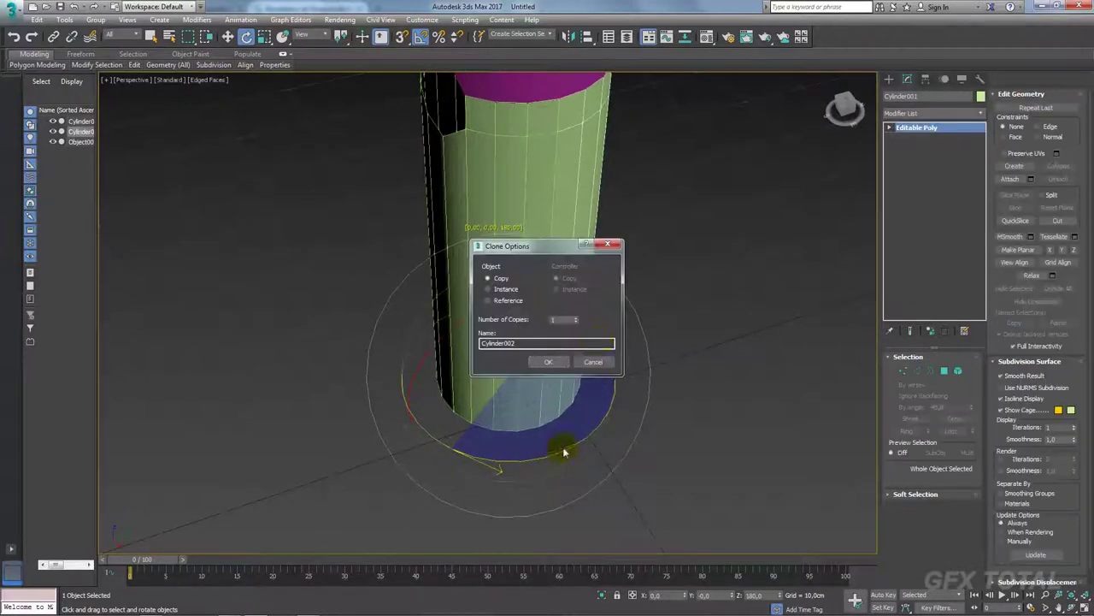
pyautogui.click(549, 363)
pyautogui.moveTo(486, 247)
pyautogui.keyDown('alt'); pyautogui.mouseDown(button='middle')
pyautogui.moveTo(591, 369)
pyautogui.moveTo(819, 345)
pyautogui.moveTo(798, 273)
pyautogui.moveTo(813, 283)
pyautogui.moveTo(406, 284)
pyautogui.mouseUp(button='middle'); pyautogui.keyUp('alt')
pyautogui.moveTo(544, 292)
pyautogui.keyDown('alt'); pyautogui.mouseDown(button='middle')
pyautogui.moveTo(590, 291)
pyautogui.moveTo(453, 251)
pyautogui.moveTo(484, 316)
pyautogui.moveTo(512, 315)
pyautogui.mouseUp(button='middle'); pyautogui.keyUp('alt')
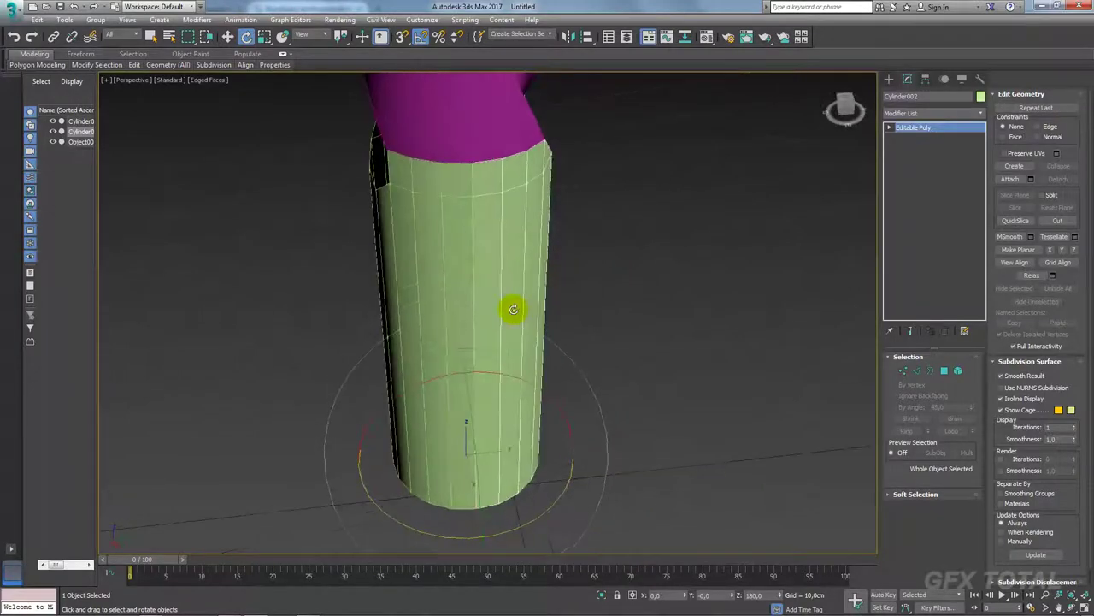
# Delete that copy and re-clone the half cylinder rotated 180° as an Instance.
pyautogui.press('Delete')
pyautogui.click(476, 487)
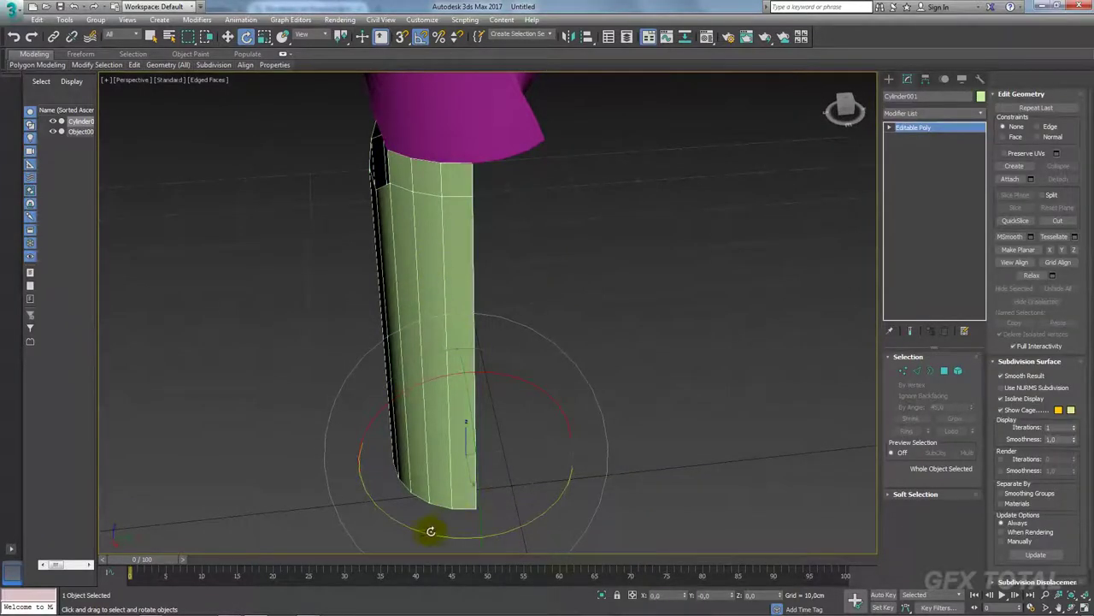
pyautogui.moveTo(419, 532)
pyautogui.mouseDown()
pyautogui.moveTo(529, 519)
pyautogui.moveTo(551, 417)
pyautogui.mouseUp()
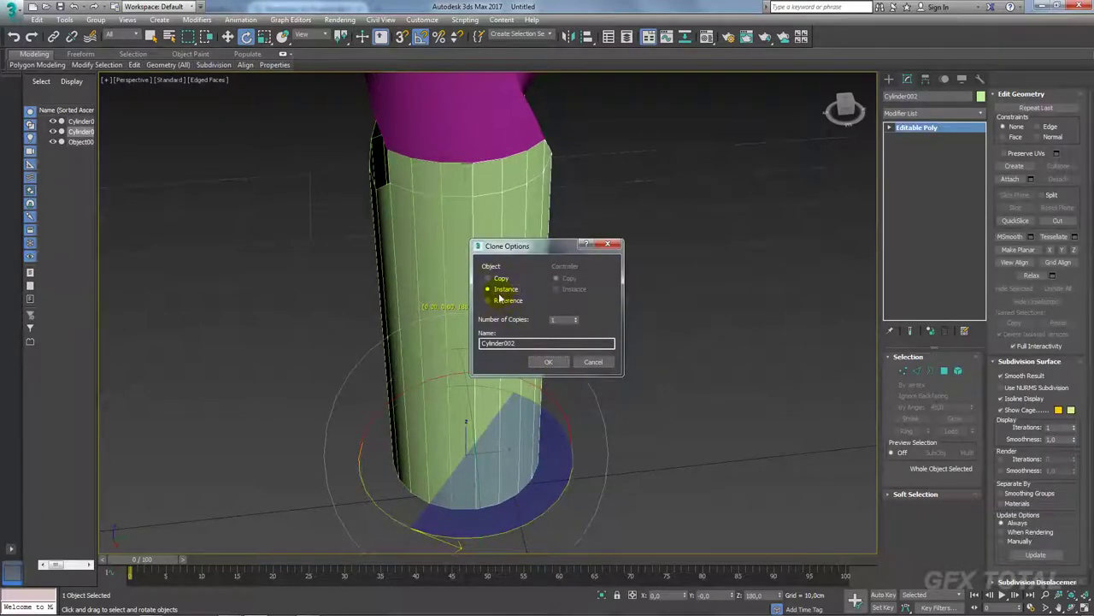
pyautogui.click(554, 364)
pyautogui.moveTo(374, 214)
pyautogui.keyDown('alt'); pyautogui.mouseDown(button='middle')
pyautogui.moveTo(423, 214)
pyautogui.moveTo(522, 268)
pyautogui.moveTo(743, 274)
pyautogui.mouseUp(button='middle'); pyautogui.keyUp('alt')
pyautogui.scroll(5, 522, 268)
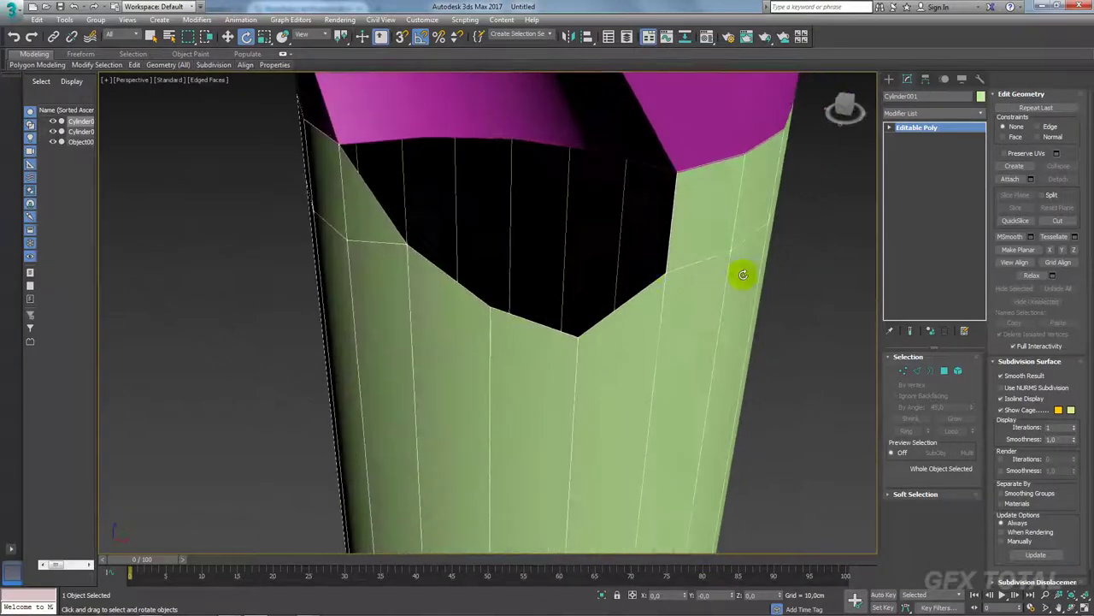
# Bridge two opposite edges across the notch to create a band of faces.
pyautogui.click(917, 372)
pyautogui.click(675, 208)
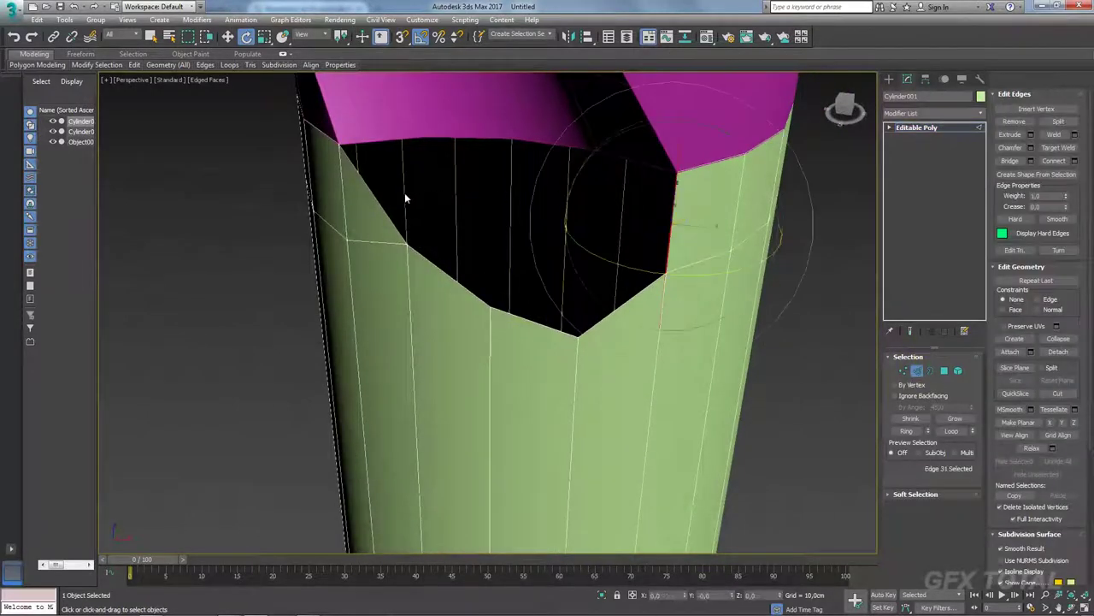
pyautogui.keyDown('ctrl'); pyautogui.click(376, 197); pyautogui.keyUp('ctrl')
pyautogui.keyDown('alt'); pyautogui.moveTo(448, 205); pyautogui.dragTo(883, 196, button='middle'); pyautogui.keyUp('alt')
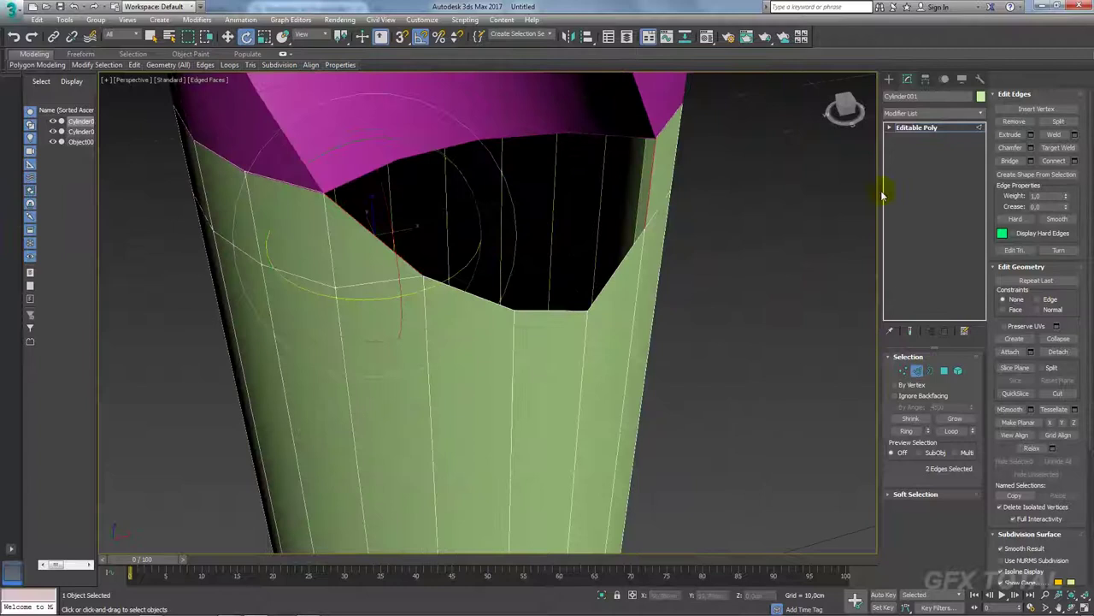
pyautogui.click(1009, 162)
# Connect two edges of the bridge band to split it with a new edge.
pyautogui.click(554, 176)
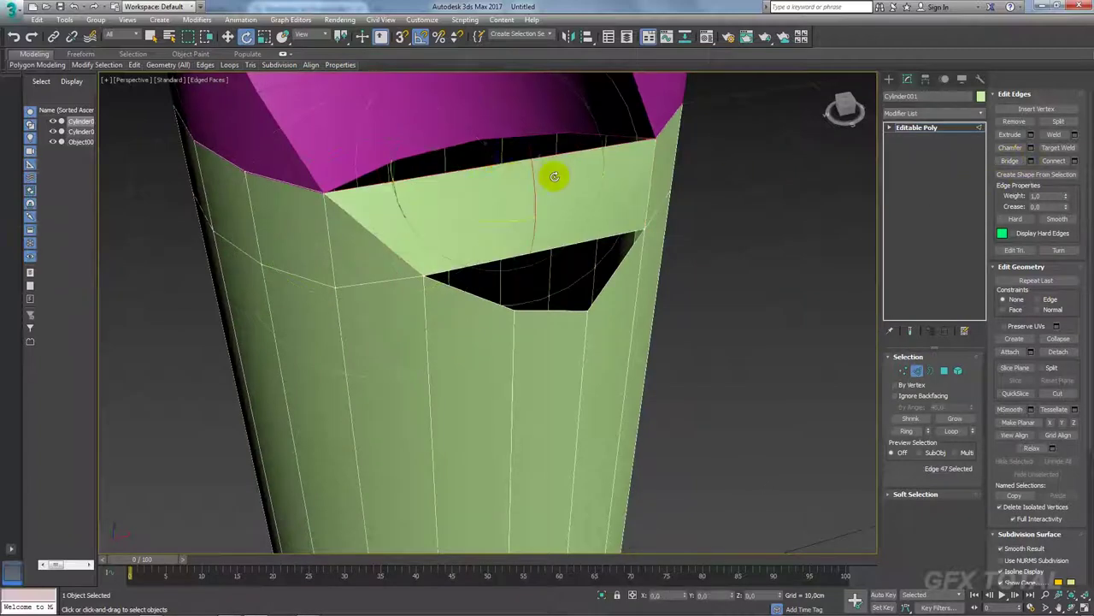
pyautogui.keyDown('ctrl'); pyautogui.click(579, 257); pyautogui.keyUp('ctrl')
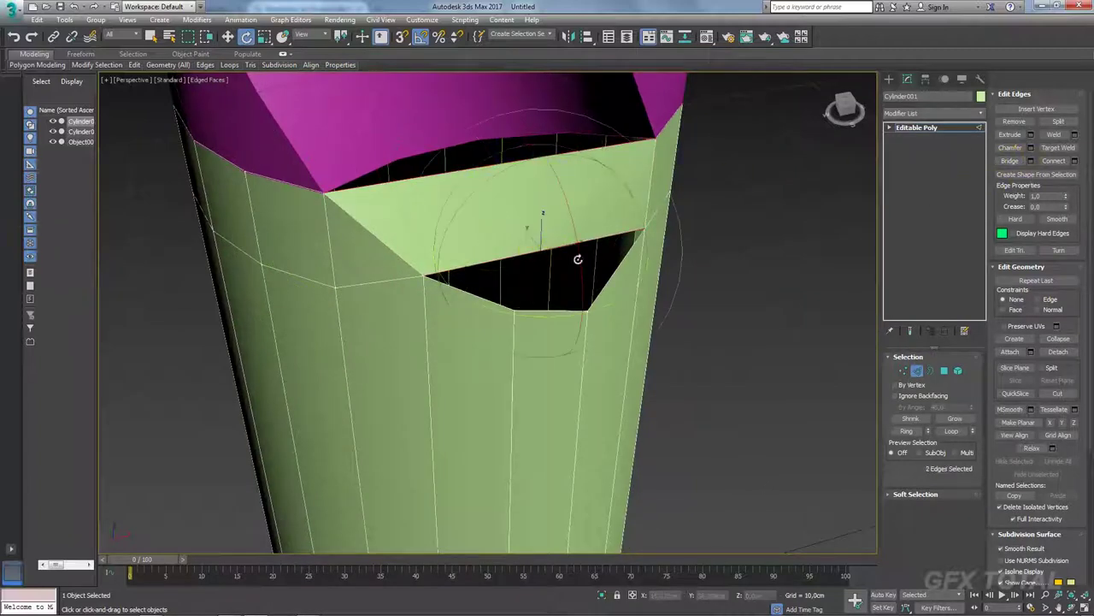
pyautogui.click(1071, 160)
pyautogui.moveTo(517, 217)
pyautogui.keyDown('alt'); pyautogui.mouseDown(button='middle')
pyautogui.moveTo(562, 200)
pyautogui.moveTo(559, 268)
pyautogui.mouseUp(button='middle'); pyautogui.keyUp('alt')
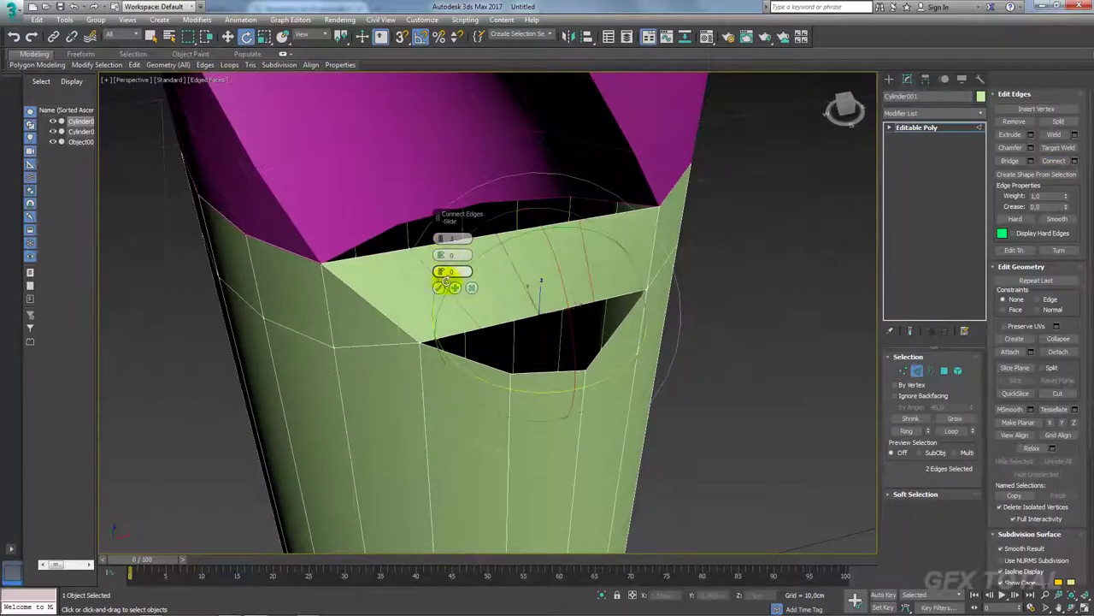
pyautogui.click(439, 287)
pyautogui.keyDown('alt'); pyautogui.moveTo(443, 288); pyautogui.dragTo(506, 288, button='middle'); pyautogui.keyUp('alt')
pyautogui.click(902, 370)
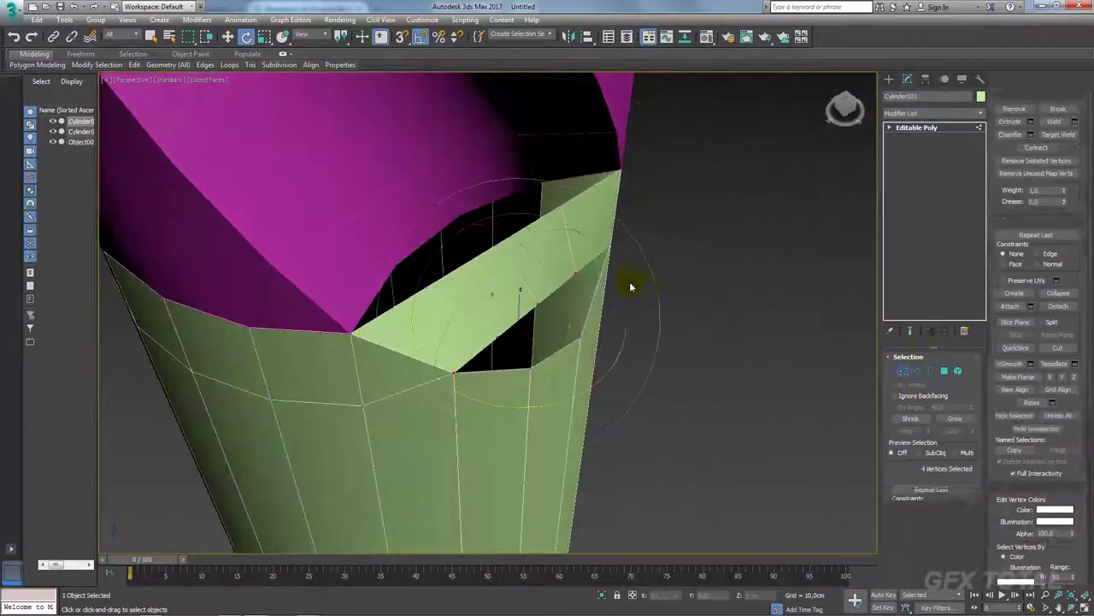
pyautogui.keyDown('alt'); pyautogui.moveTo(629, 281); pyautogui.dragTo(675, 278, button='middle'); pyautogui.keyUp('alt')
# Select a bridge-band vertex and enable Vertex snapping in Grid and Snap Settings.
pyautogui.click(1060, 135)
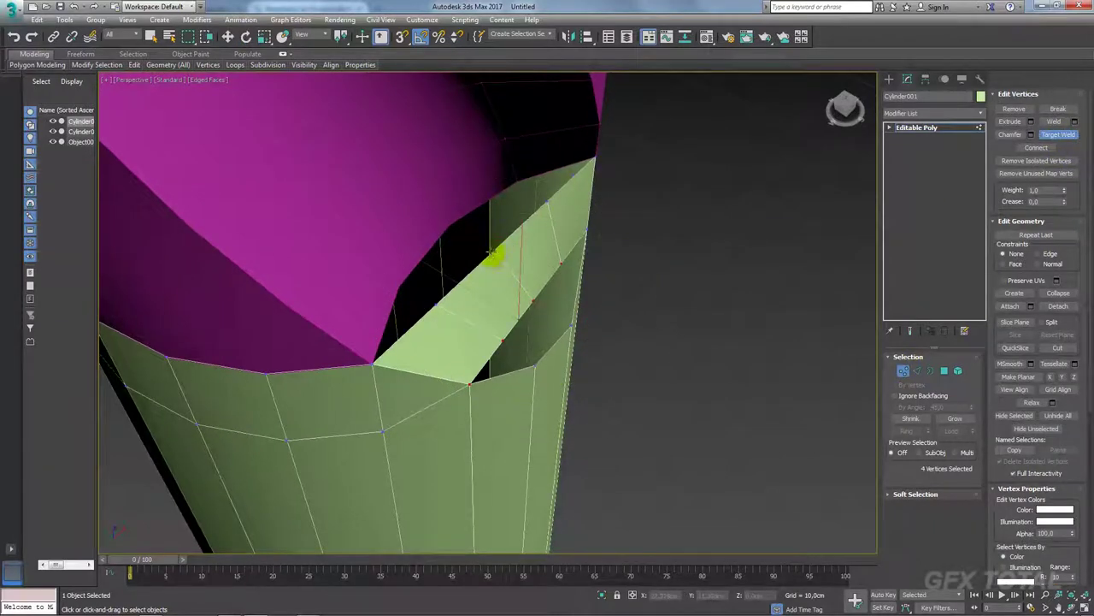
pyautogui.rightClick(497, 277)
pyautogui.click(496, 254)
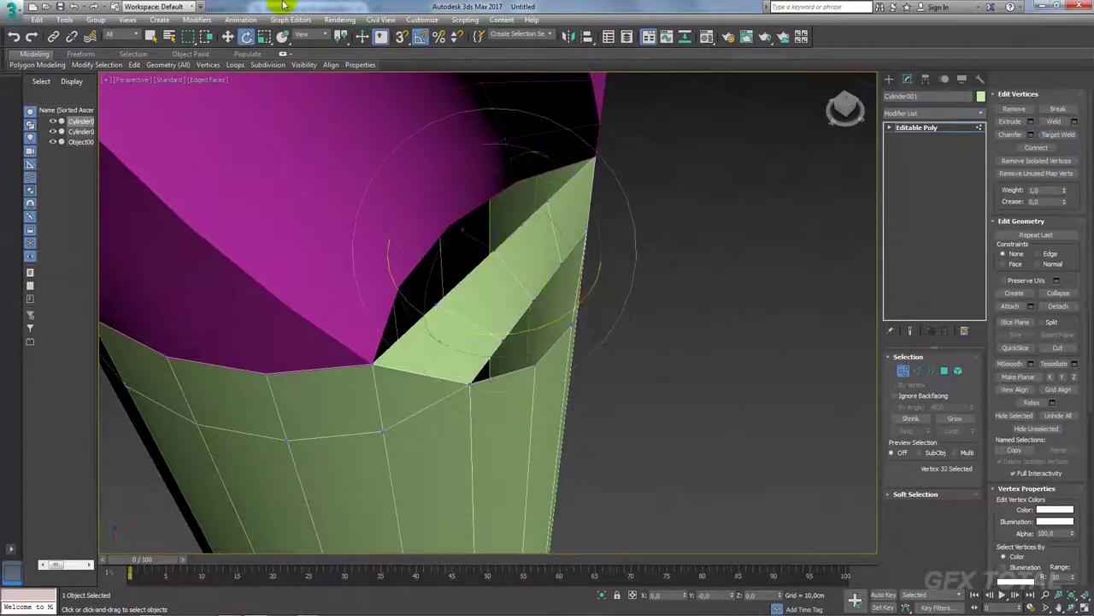
pyautogui.rightClick(403, 41)
pyautogui.click(484, 313)
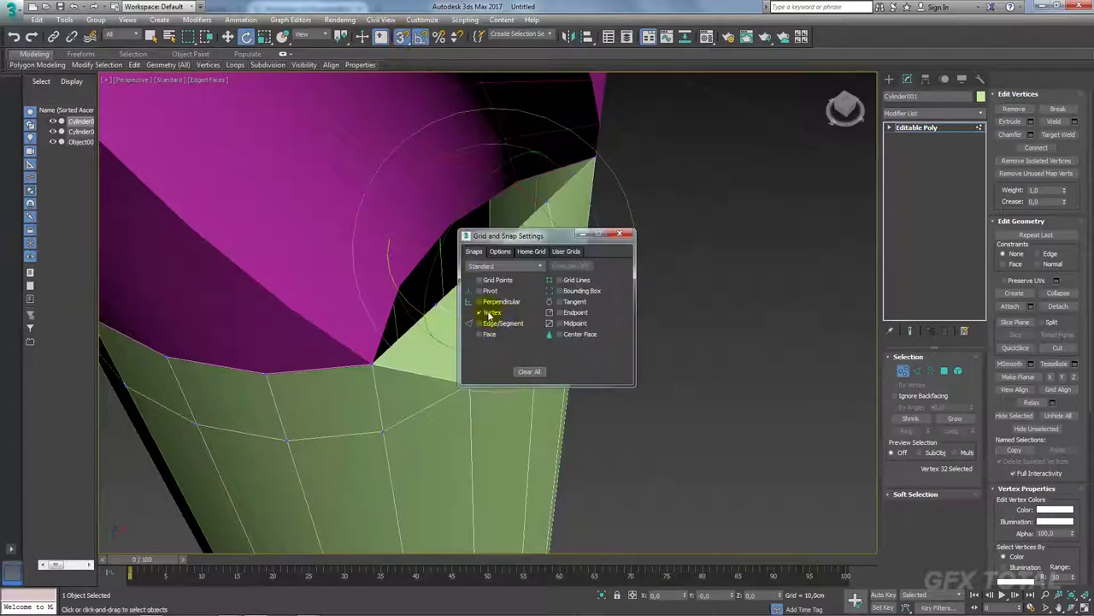
pyautogui.click(619, 233)
# Snap the selected vertex up onto the twisted body's corner.
pyautogui.click(228, 36)
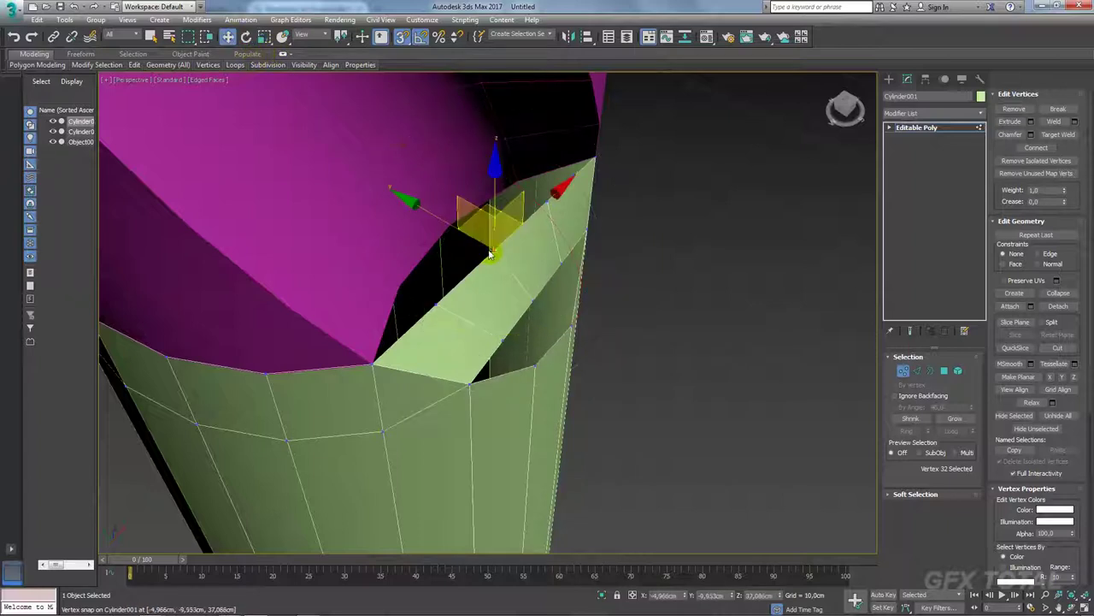
pyautogui.moveTo(493, 249)
pyautogui.mouseDown()
pyautogui.moveTo(436, 316)
pyautogui.moveTo(533, 185)
pyautogui.moveTo(556, 208)
pyautogui.mouseUp()
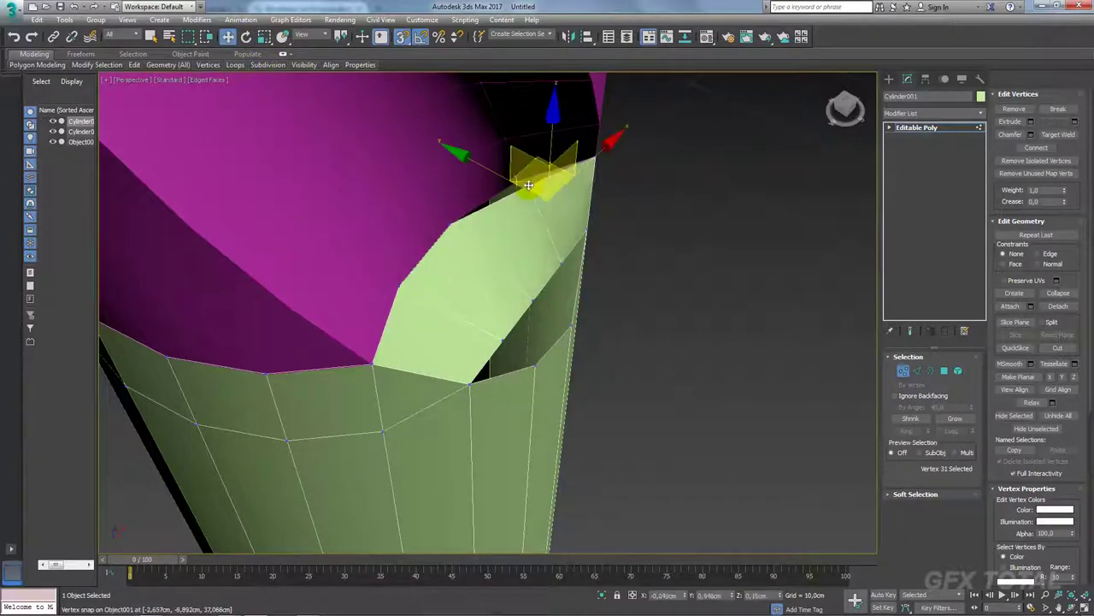
pyautogui.moveTo(557, 208)
pyautogui.keyDown('alt'); pyautogui.mouseDown(button='middle')
pyautogui.moveTo(497, 231)
pyautogui.moveTo(447, 220)
pyautogui.moveTo(442, 231)
pyautogui.mouseUp(button='middle'); pyautogui.keyUp('alt')
pyautogui.keyDown('alt'); pyautogui.moveTo(634, 279); pyautogui.dragTo(538, 262, button='middle'); pyautogui.keyUp('alt')
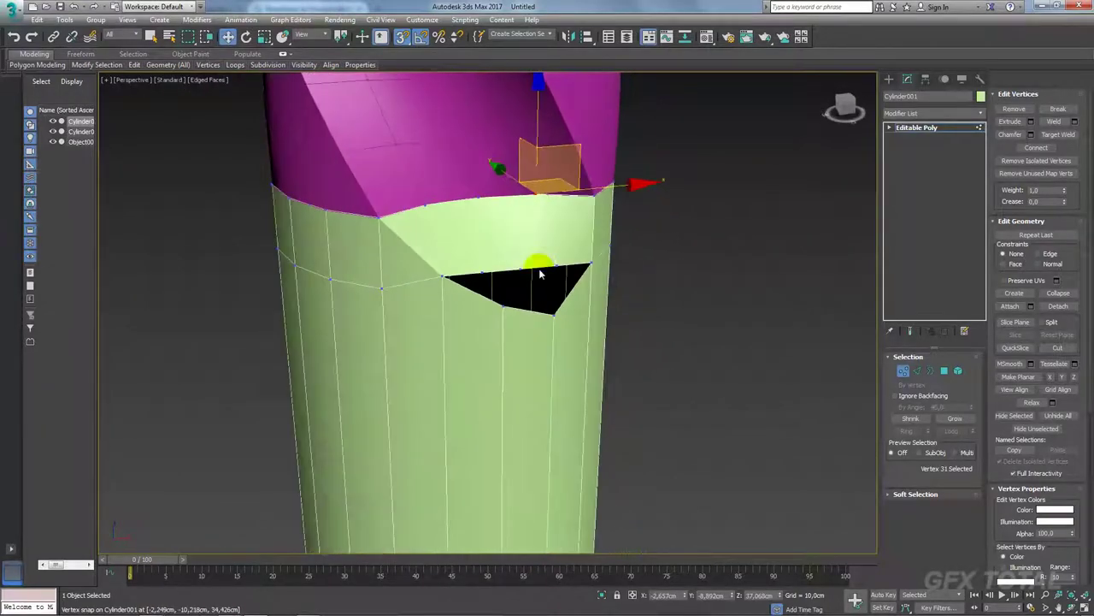
pyautogui.scroll(5, 547, 270)
pyautogui.scroll(-5, 565, 267)
# Move three rim vertices across to close the gap with the twisted body.
pyautogui.rightClick(580, 274)
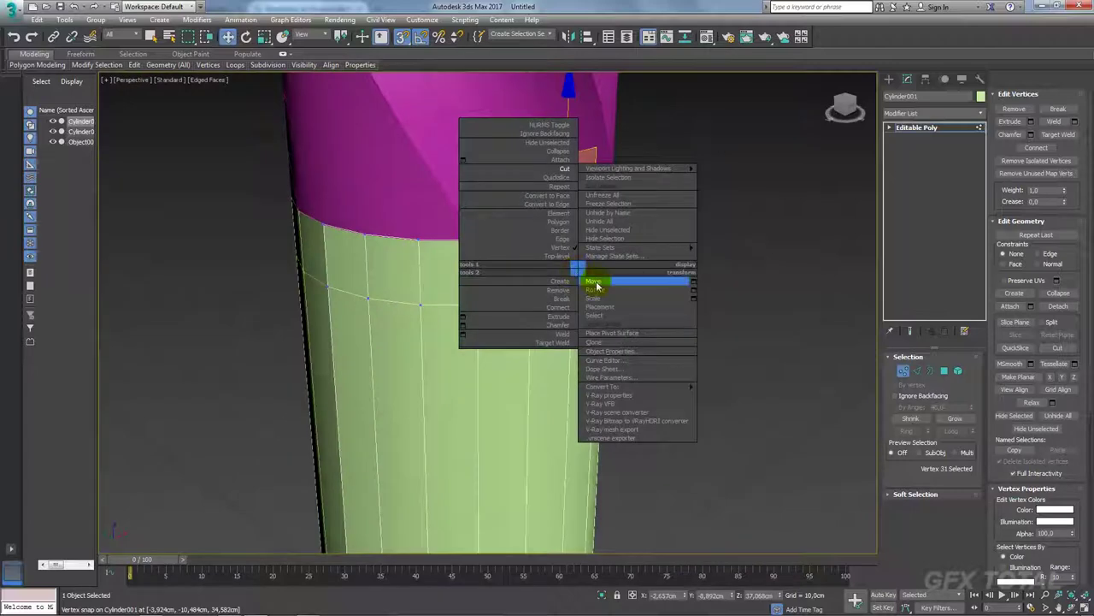
pyautogui.click(594, 281)
pyautogui.keyDown('alt'); pyautogui.moveTo(530, 214); pyautogui.dragTo(573, 244, button='middle'); pyautogui.keyUp('alt')
pyautogui.scroll(3, 573, 245)
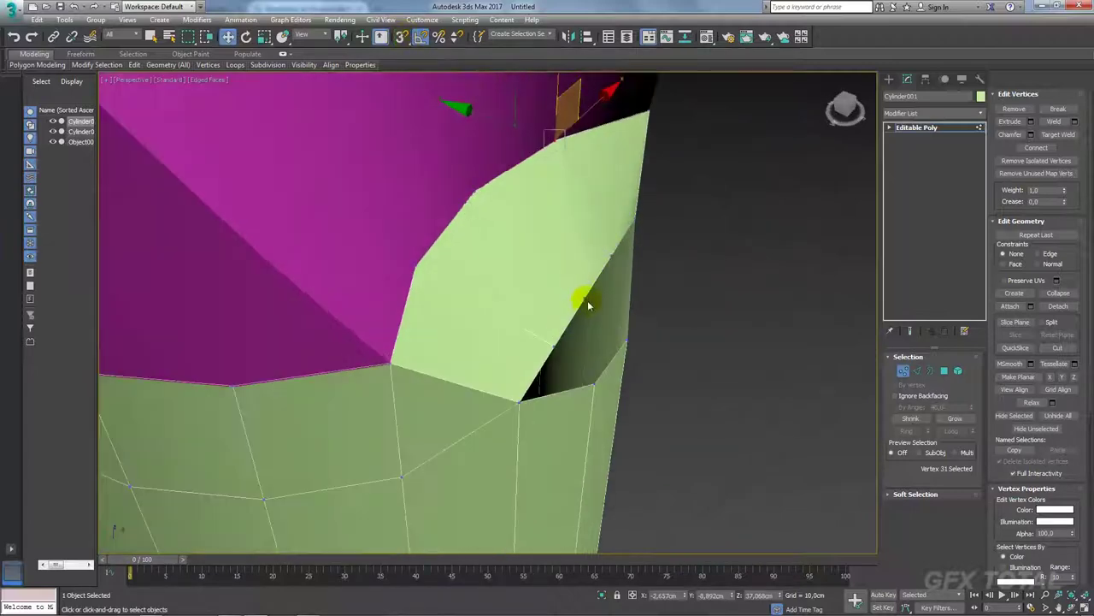
pyautogui.click(586, 298)
pyautogui.keyDown('ctrl'); pyautogui.click(554, 342); pyautogui.keyUp('ctrl')
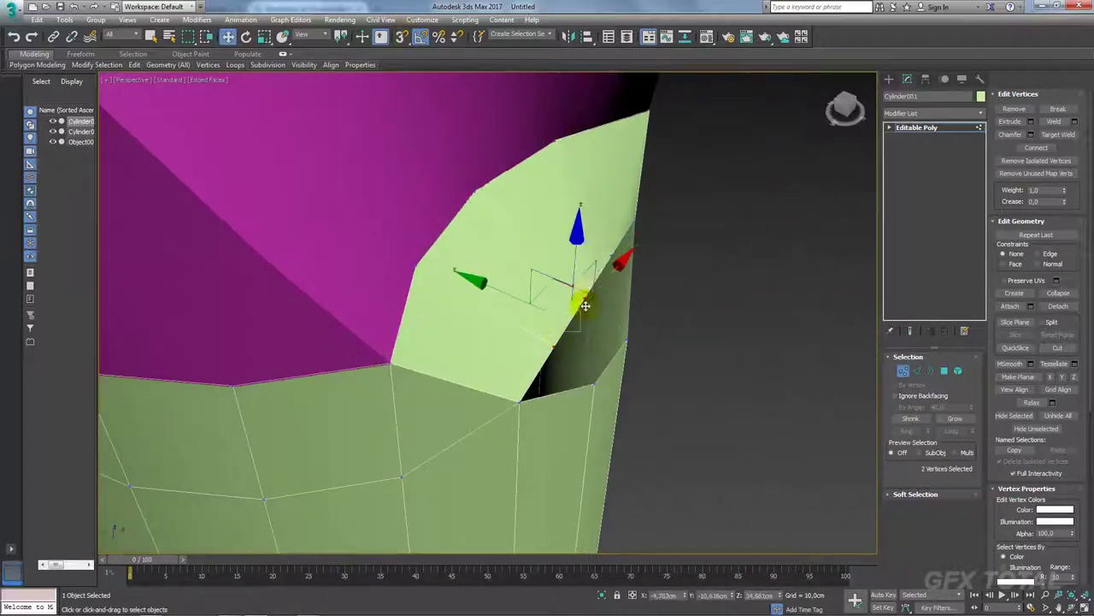
pyautogui.keyDown('ctrl'); pyautogui.click(608, 257); pyautogui.keyUp('ctrl')
pyautogui.moveTo(516, 270); pyautogui.dragTo(484, 273)
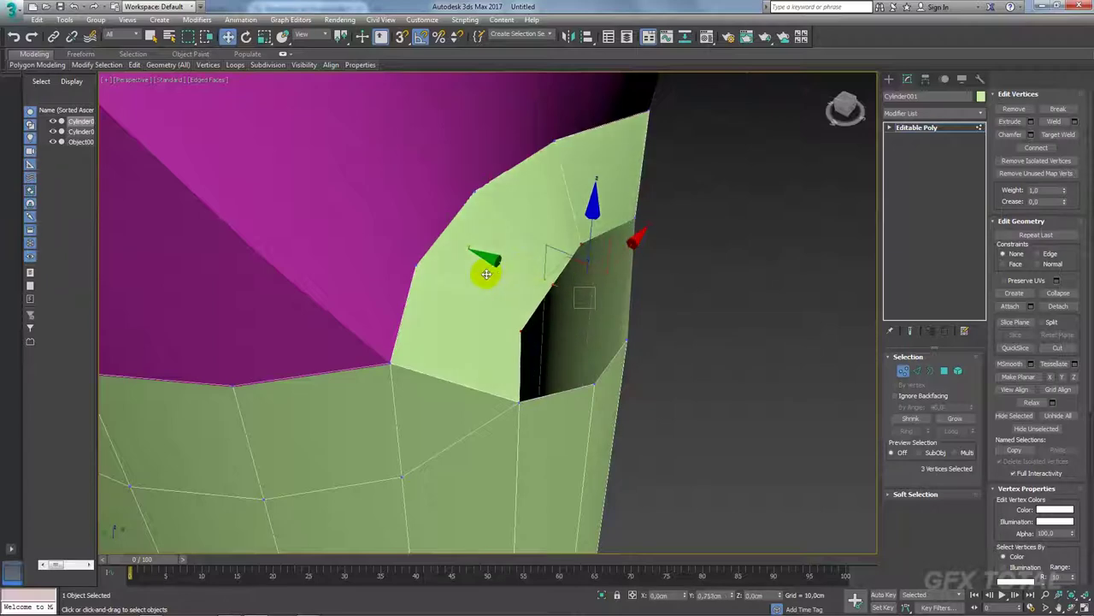
# Cap the open border loop on the shank's top.
pyautogui.click(554, 287)
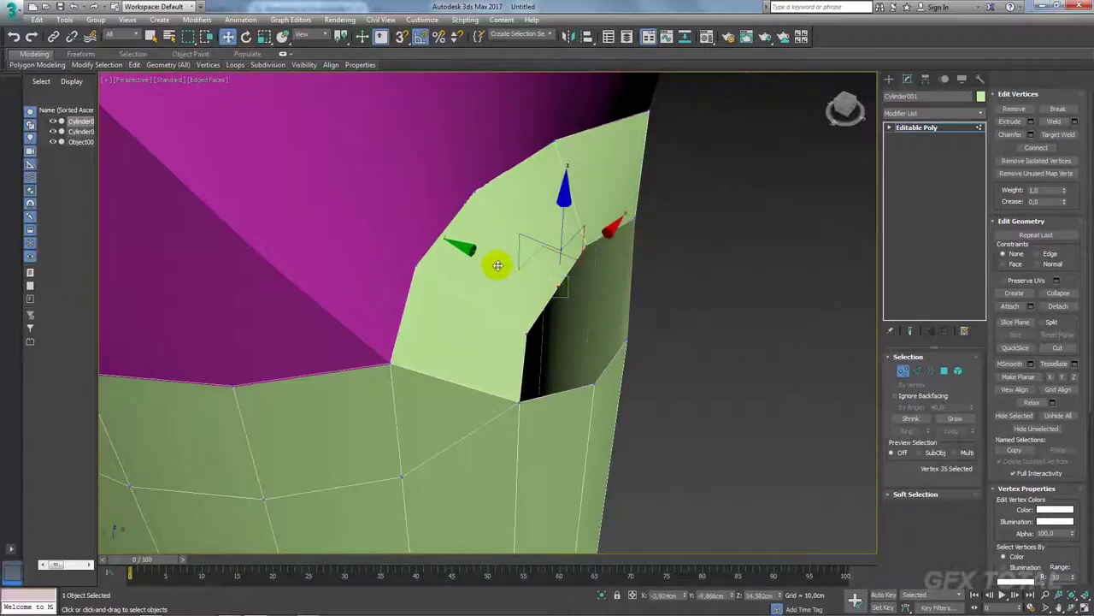
pyautogui.moveTo(487, 259)
pyautogui.keyDown('alt'); pyautogui.mouseDown(button='middle')
pyautogui.moveTo(736, 371)
pyautogui.moveTo(660, 361)
pyautogui.mouseUp(button='middle'); pyautogui.keyUp('alt')
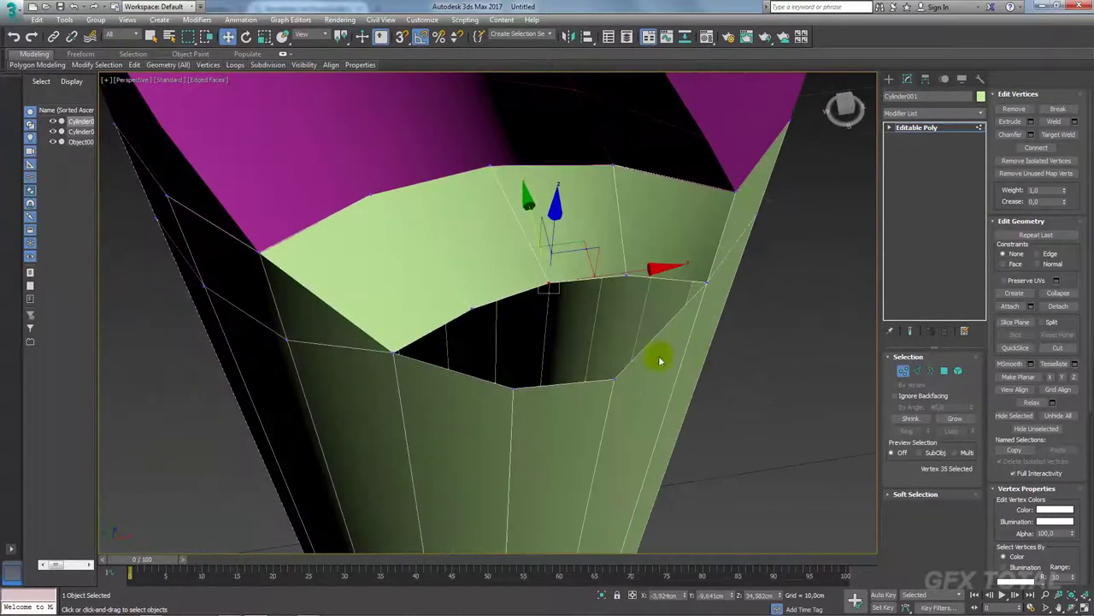
pyautogui.click(932, 370)
pyautogui.click(675, 282)
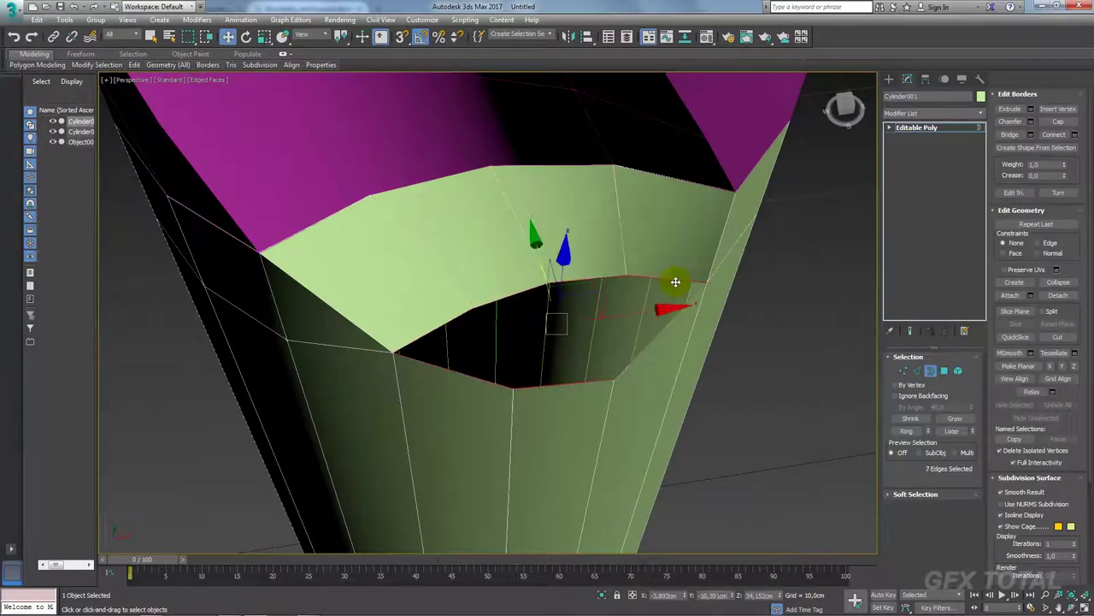
pyautogui.click(1060, 122)
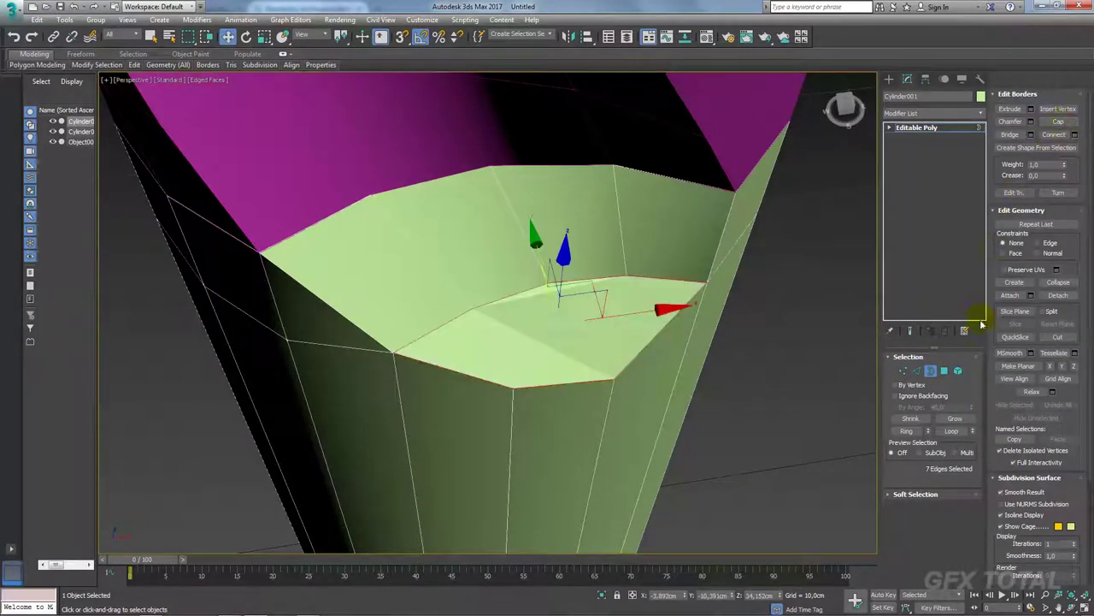
# Connect two opposite vertices of the new cap face with an edge.
pyautogui.click(904, 371)
pyautogui.click(565, 302)
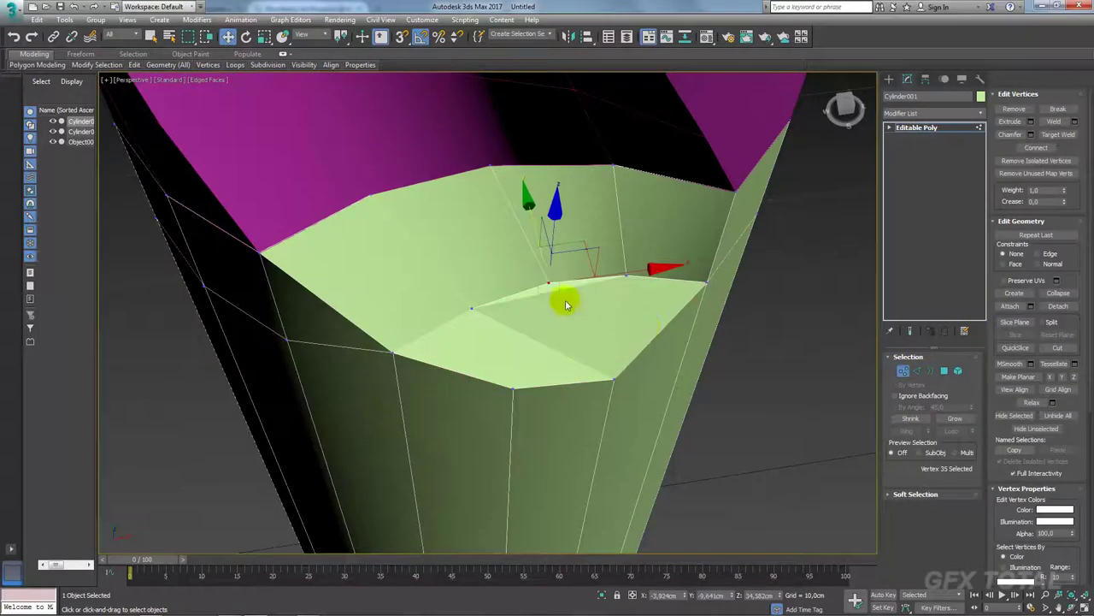
pyautogui.keyDown('ctrl'); pyautogui.click(613, 380); pyautogui.keyUp('ctrl')
pyautogui.keyDown('alt'); pyautogui.moveTo(732, 310); pyautogui.dragTo(462, 297, button='middle'); pyautogui.keyUp('alt')
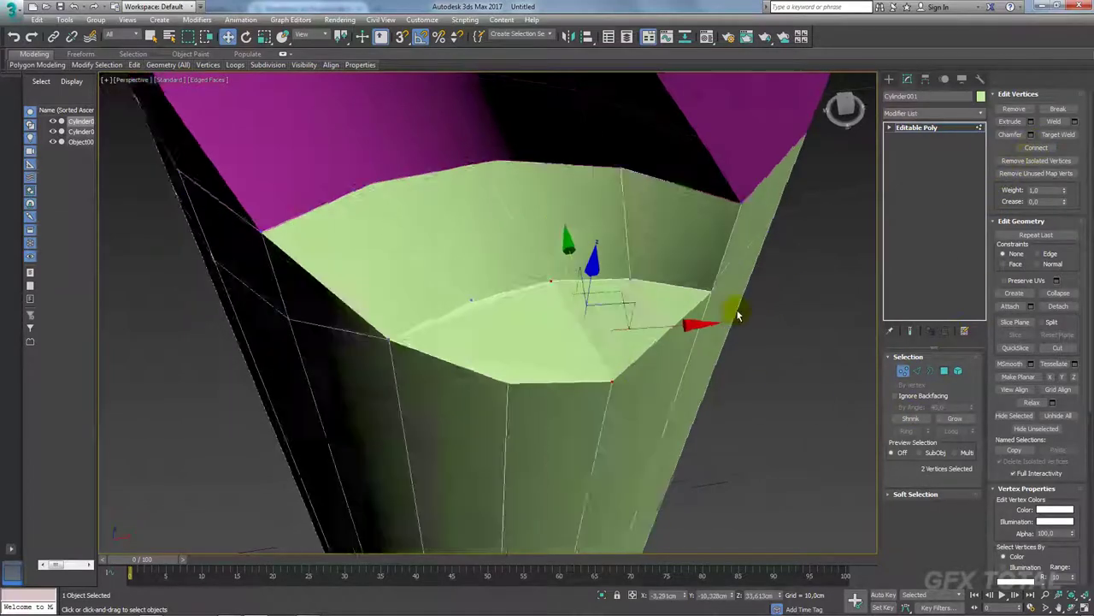
pyautogui.click(473, 290)
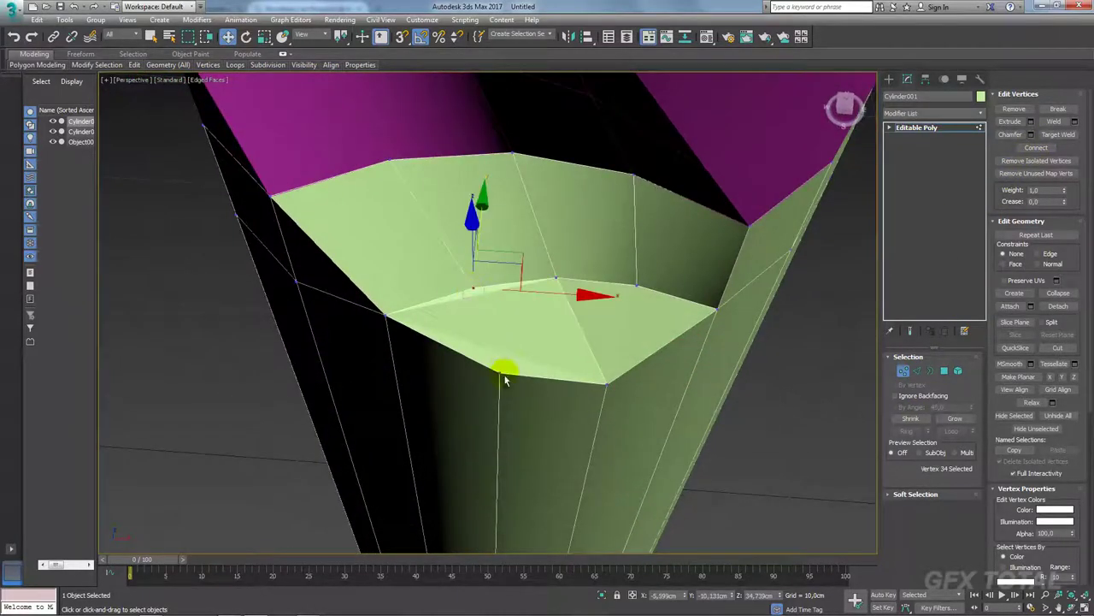
pyautogui.keyDown('ctrl'); pyautogui.click(501, 373); pyautogui.keyUp('ctrl')
pyautogui.click(1036, 148)
pyautogui.keyDown('alt'); pyautogui.moveTo(606, 159); pyautogui.dragTo(647, 269, button='middle'); pyautogui.keyUp('alt')
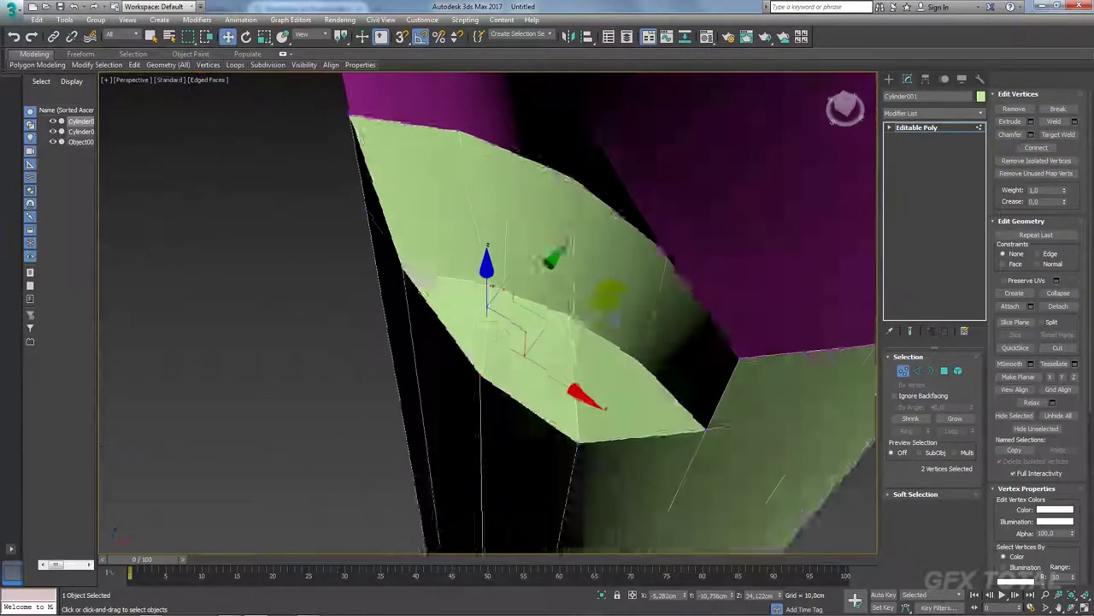
pyautogui.scroll(-2, 647, 268)
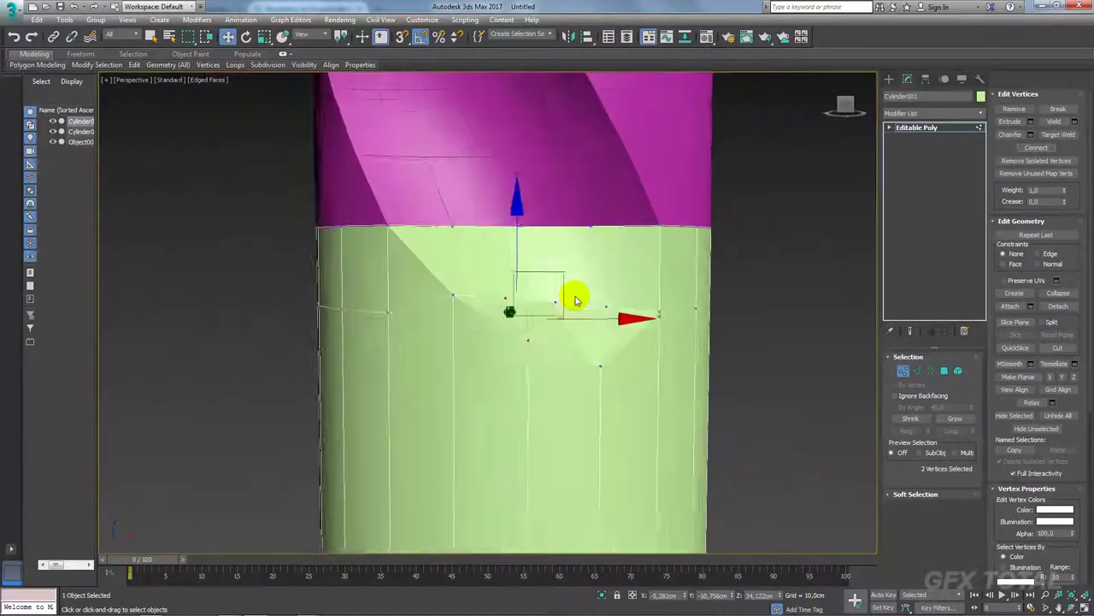
pyautogui.scroll(-2, 574, 295)
pyautogui.scroll(-4, 640, 225)
pyautogui.moveTo(639, 195)
pyautogui.mouseDown(button='middle')
pyautogui.moveTo(610, 359)
pyautogui.moveTo(569, 422)
pyautogui.mouseUp(button='middle')
# Select both light-green shank cylinders and convert them to Editable Poly.
pyautogui.click(938, 128)
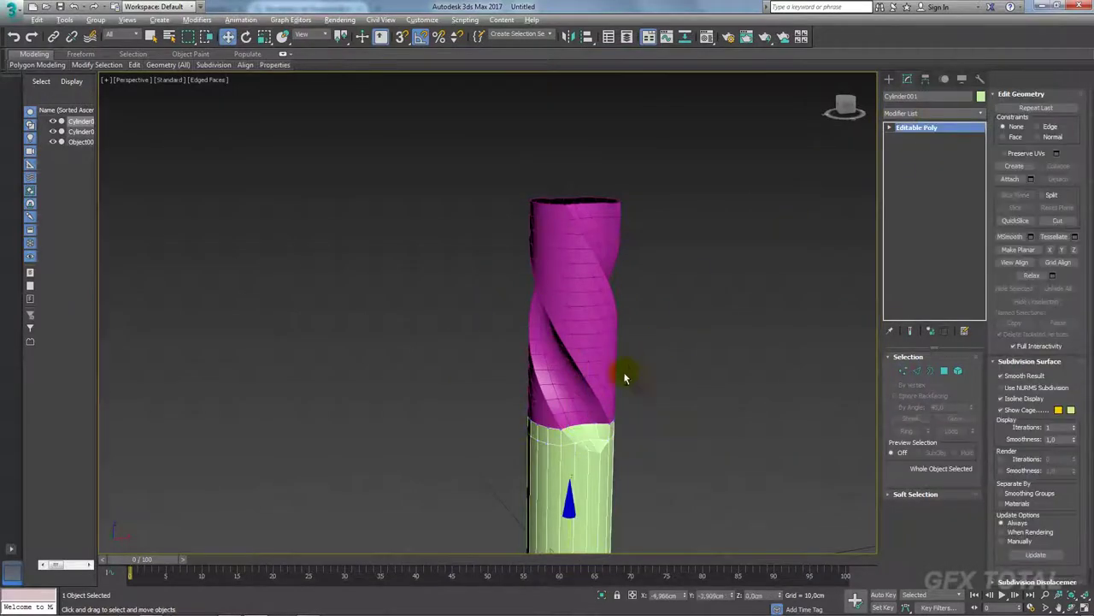
pyautogui.keyDown('alt'); pyautogui.moveTo(625, 374); pyautogui.dragTo(716, 385, button='middle'); pyautogui.keyUp('alt')
pyautogui.scroll(4, 562, 343)
pyautogui.moveTo(562, 343)
pyautogui.keyDown('alt'); pyautogui.mouseDown(button='middle')
pyautogui.moveTo(488, 386)
pyautogui.moveTo(513, 371)
pyautogui.moveTo(625, 372)
pyautogui.moveTo(420, 398)
pyautogui.moveTo(566, 385)
pyautogui.mouseUp(button='middle'); pyautogui.keyUp('alt')
pyautogui.moveTo(699, 374)
pyautogui.keyDown('alt'); pyautogui.mouseDown(button='middle')
pyautogui.moveTo(530, 384)
pyautogui.moveTo(504, 251)
pyautogui.moveTo(604, 257)
pyautogui.mouseUp(button='middle'); pyautogui.keyUp('alt')
pyautogui.scroll(-2, 605, 256)
pyautogui.scroll(-2, 628, 251)
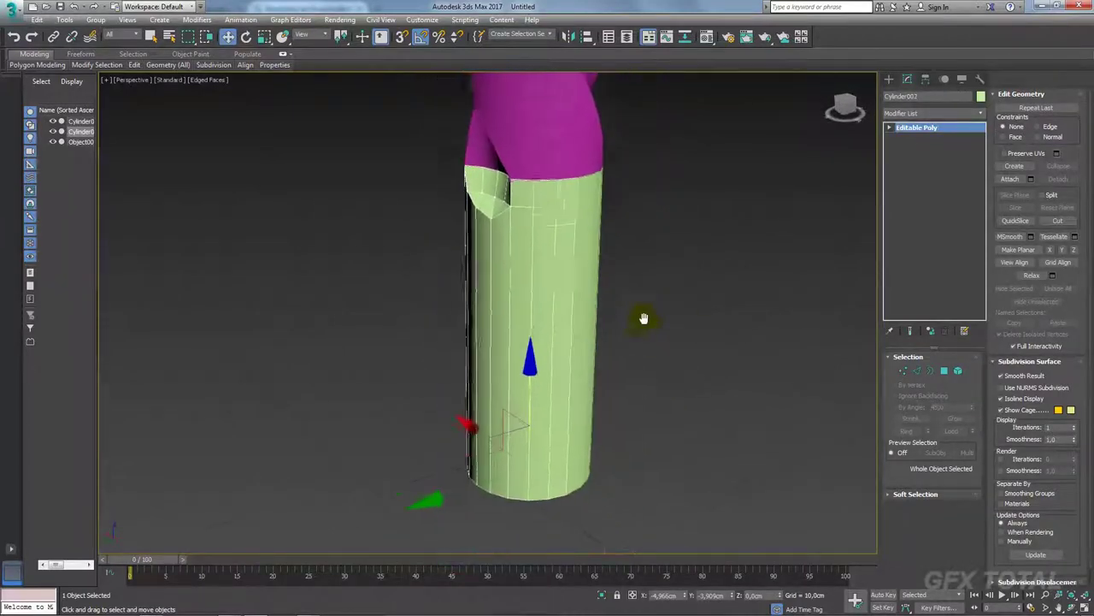
pyautogui.moveTo(713, 293); pyautogui.dragTo(406, 393)
pyautogui.rightClick(502, 283)
pyautogui.moveTo(525, 403)
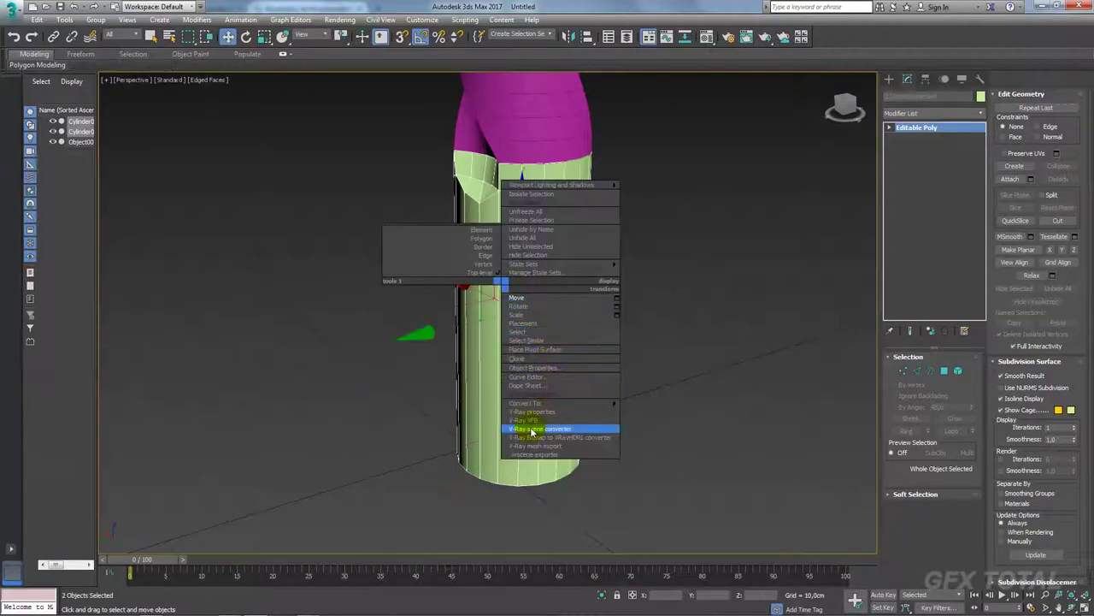
pyautogui.click(656, 414)
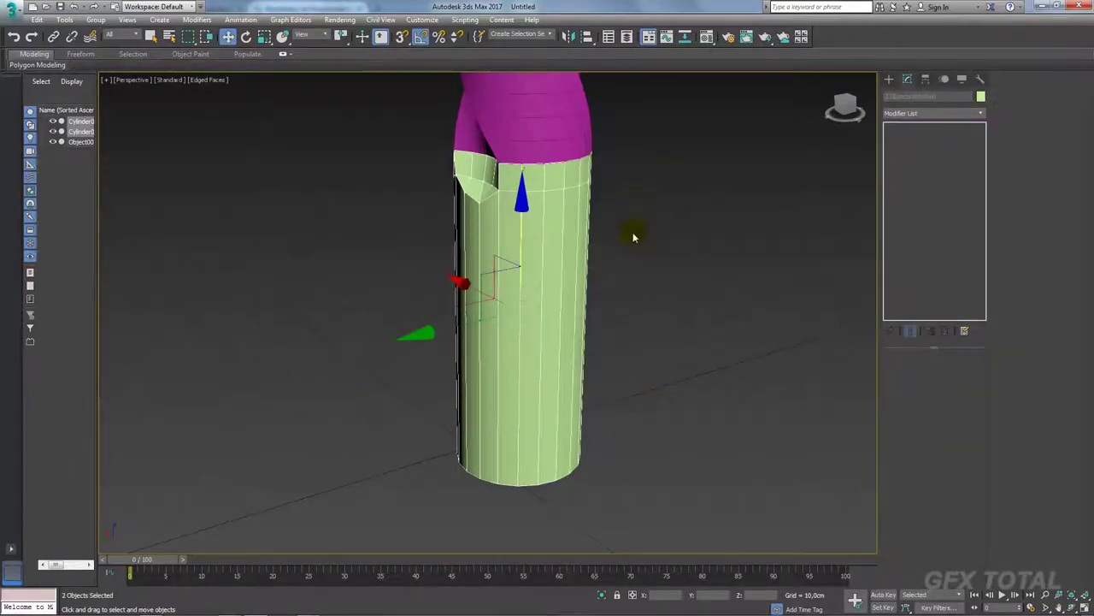
# Attach the other shank cylinder to the lower one as a single mesh.
pyautogui.moveTo(634, 237)
pyautogui.keyDown('alt'); pyautogui.mouseDown(button='middle')
pyautogui.moveTo(586, 240)
pyautogui.moveTo(556, 293)
pyautogui.mouseUp(button='middle'); pyautogui.keyUp('alt')
pyautogui.click(521, 298)
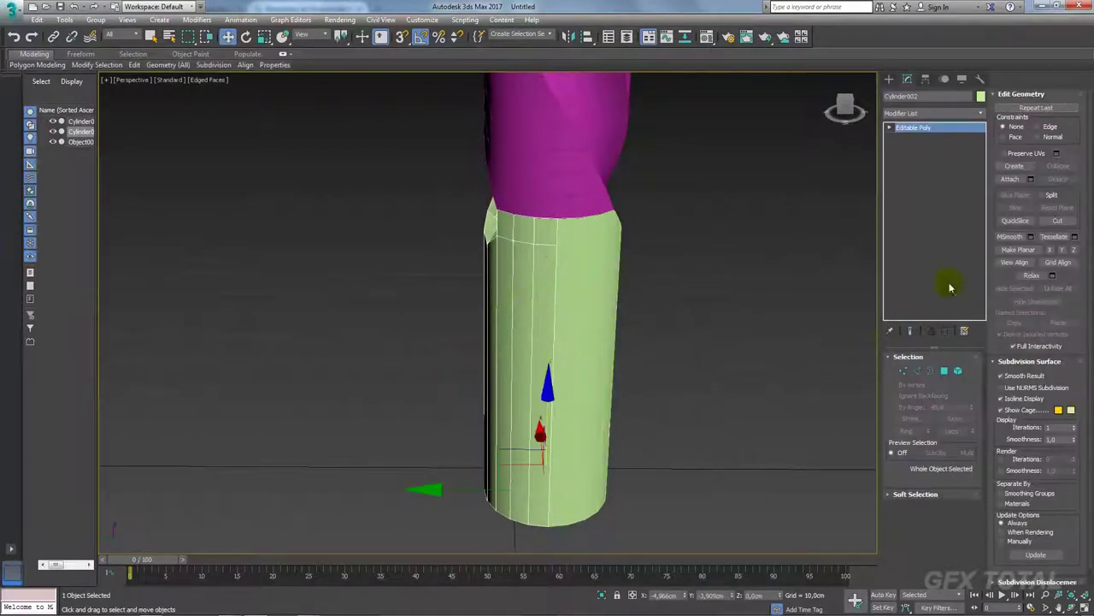
pyautogui.click(1011, 179)
pyautogui.click(584, 264)
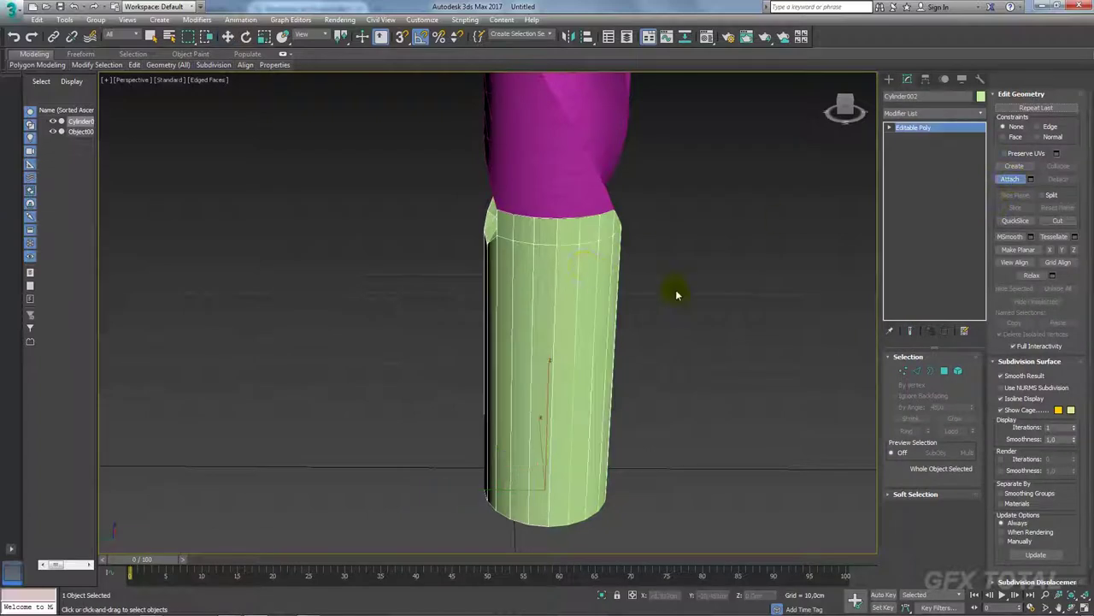
# Weld the vertices along the shank seam, then reselect the twisted magenta body.
pyautogui.click(903, 370)
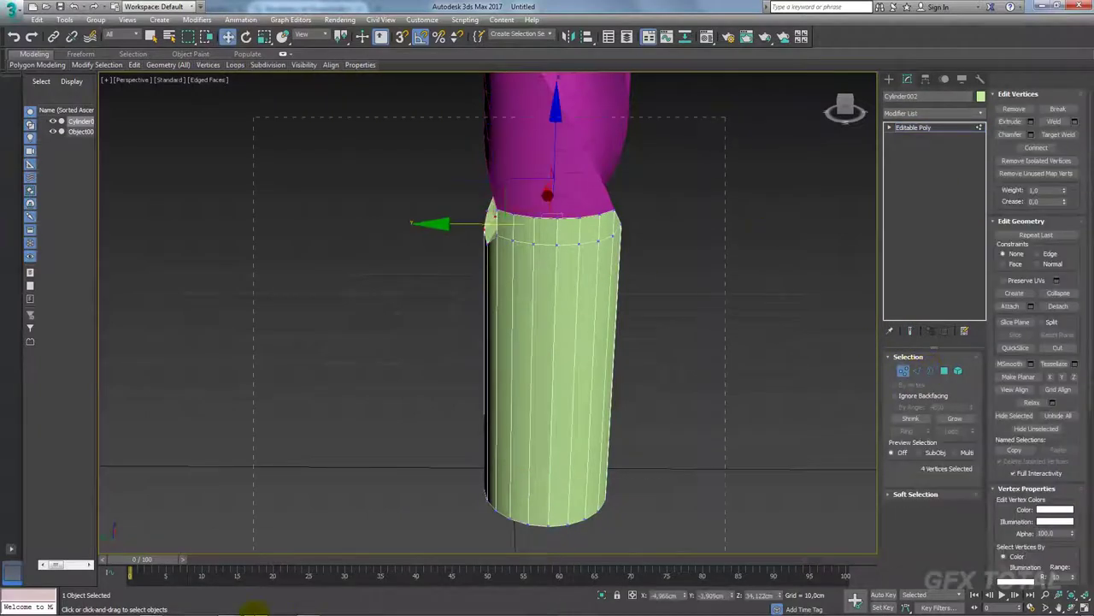
pyautogui.keyDown('alt'); pyautogui.moveTo(598, 282); pyautogui.dragTo(635, 305, button='middle'); pyautogui.keyUp('alt')
pyautogui.scroll(3, 635, 305)
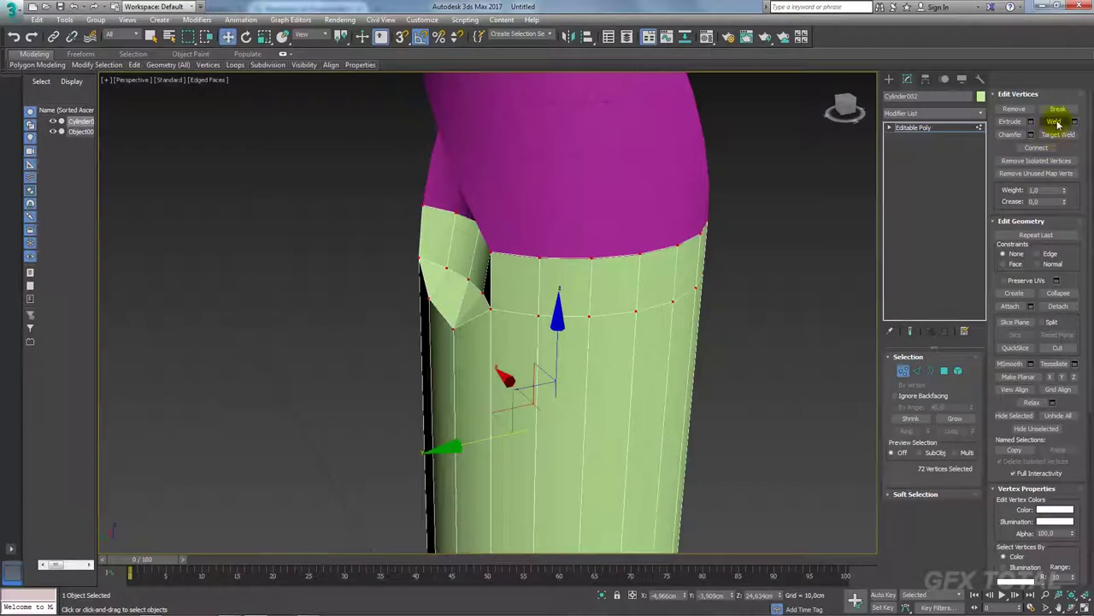
pyautogui.click(758, 274)
pyautogui.click(637, 311)
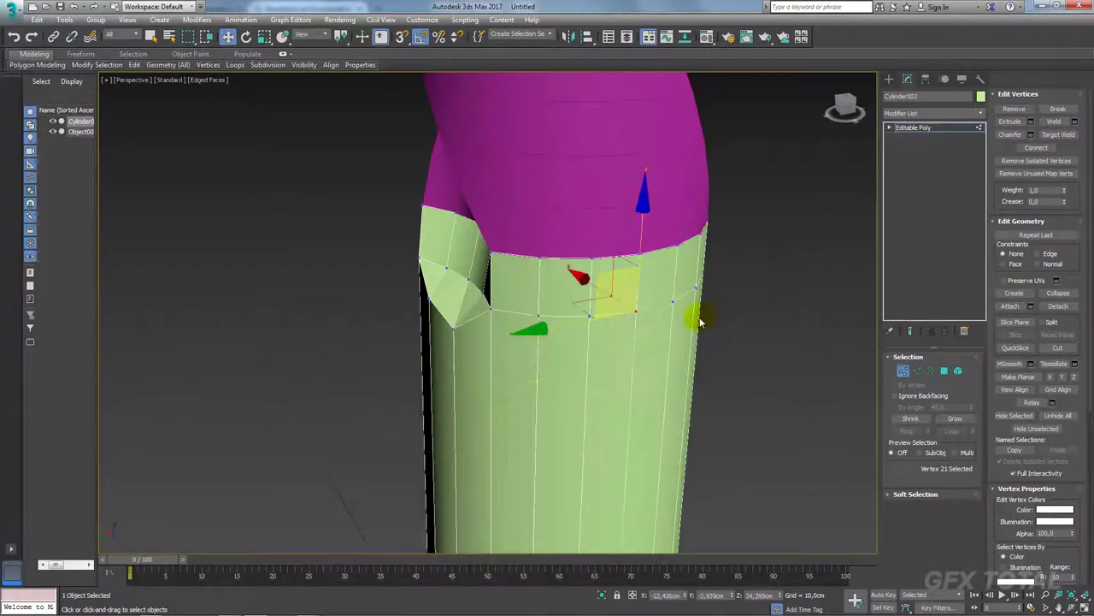
pyautogui.hotkey('shift', 'z')
pyautogui.click(913, 128)
pyautogui.scroll(-4, 624, 276)
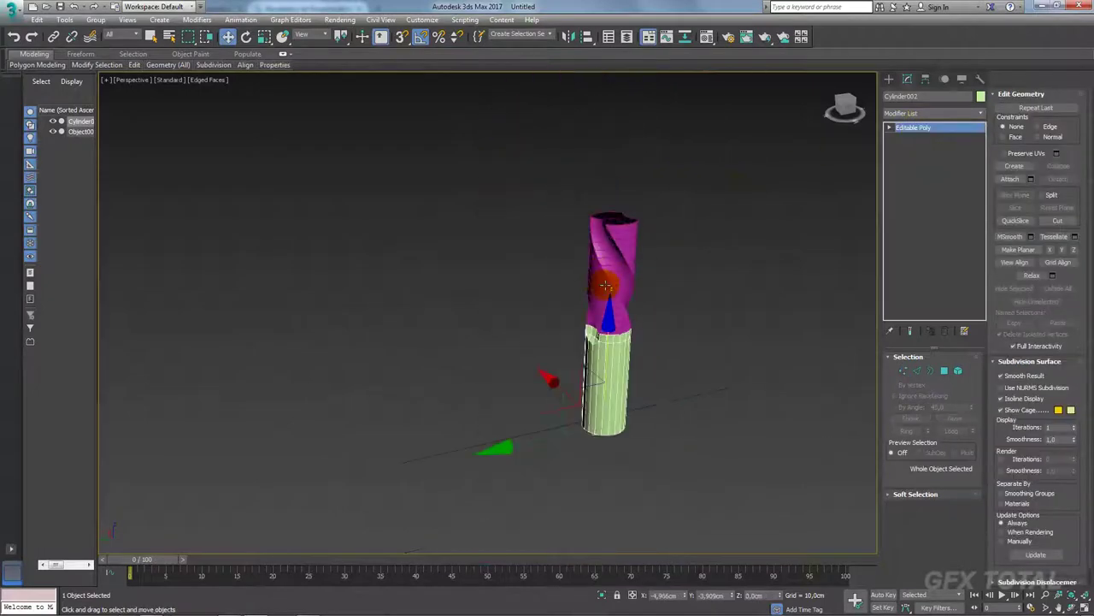
pyautogui.click(606, 284)
# Clone the twisted body by dragging, delete the extra top copy, and reselect Object001.
pyautogui.scroll(2, 624, 282)
pyautogui.scroll(2, 615, 251)
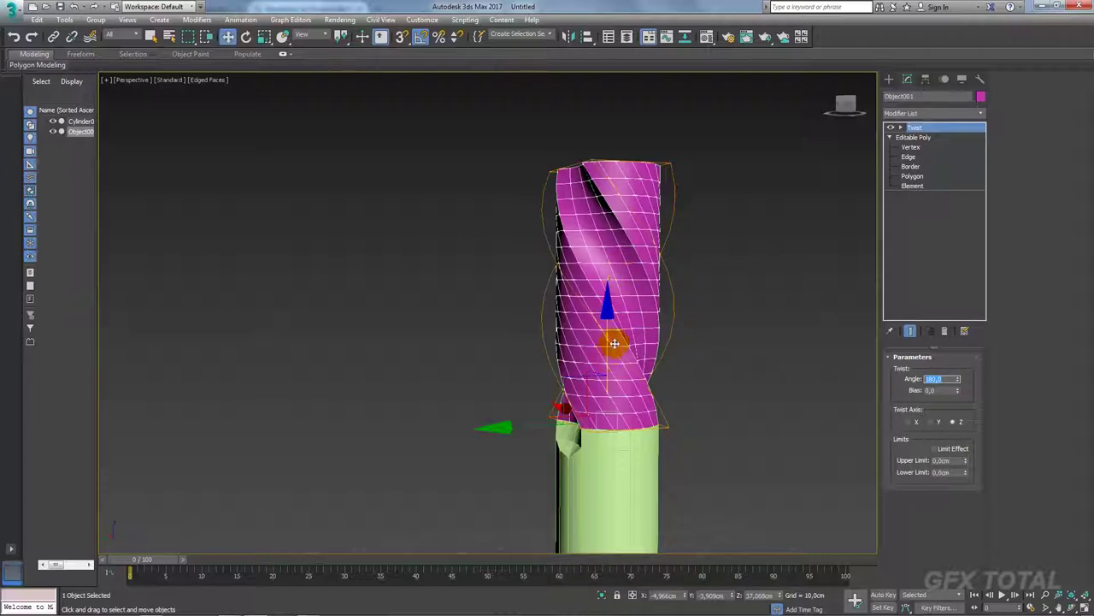
pyautogui.moveTo(615, 343)
pyautogui.mouseDown()
pyautogui.moveTo(609, 378)
pyautogui.moveTo(612, 125)
pyautogui.moveTo(601, 168)
pyautogui.mouseUp()
pyautogui.click(558, 362)
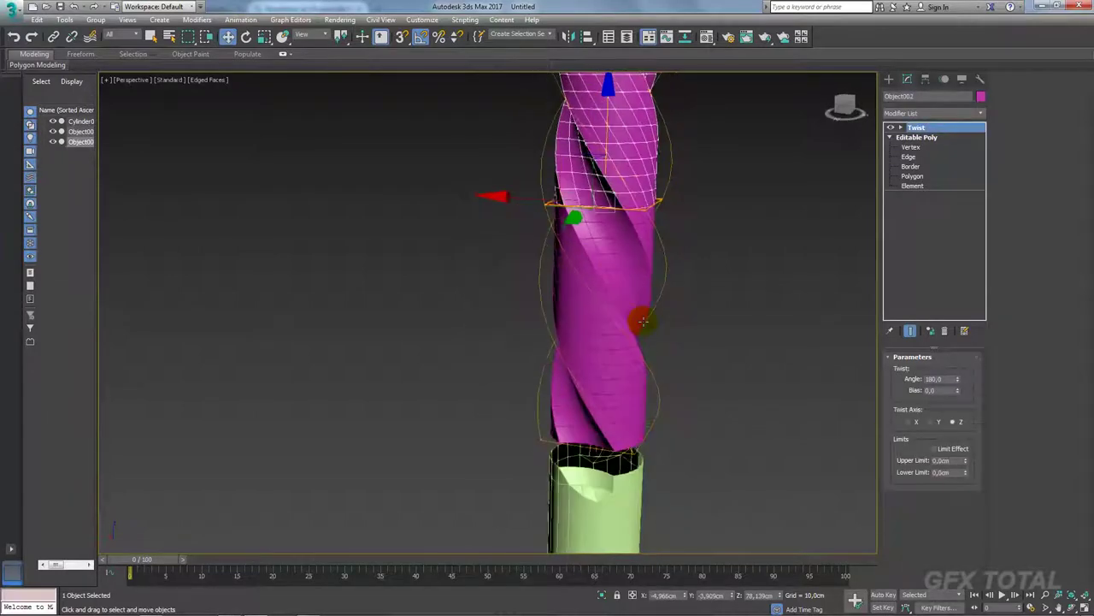
pyautogui.scroll(1, 642, 321)
pyautogui.scroll(2, 610, 276)
pyautogui.scroll(3, 613, 291)
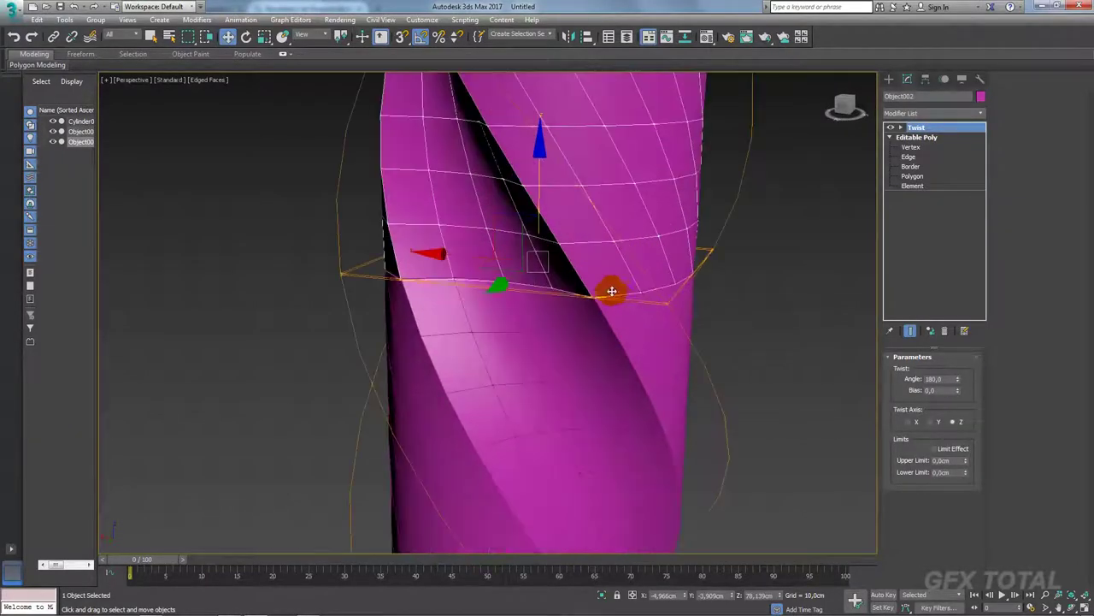
pyautogui.scroll(-5, 612, 292)
pyautogui.press('Delete')
pyautogui.scroll(-1, 559, 269)
pyautogui.moveTo(559, 268)
pyautogui.mouseDown(button='middle')
pyautogui.moveTo(559, 311)
pyautogui.moveTo(499, 349)
pyautogui.moveTo(354, 354)
pyautogui.moveTo(303, 337)
pyautogui.moveTo(310, 352)
pyautogui.mouseUp(button='middle')
pyautogui.scroll(2, 513, 335)
pyautogui.click(310, 351)
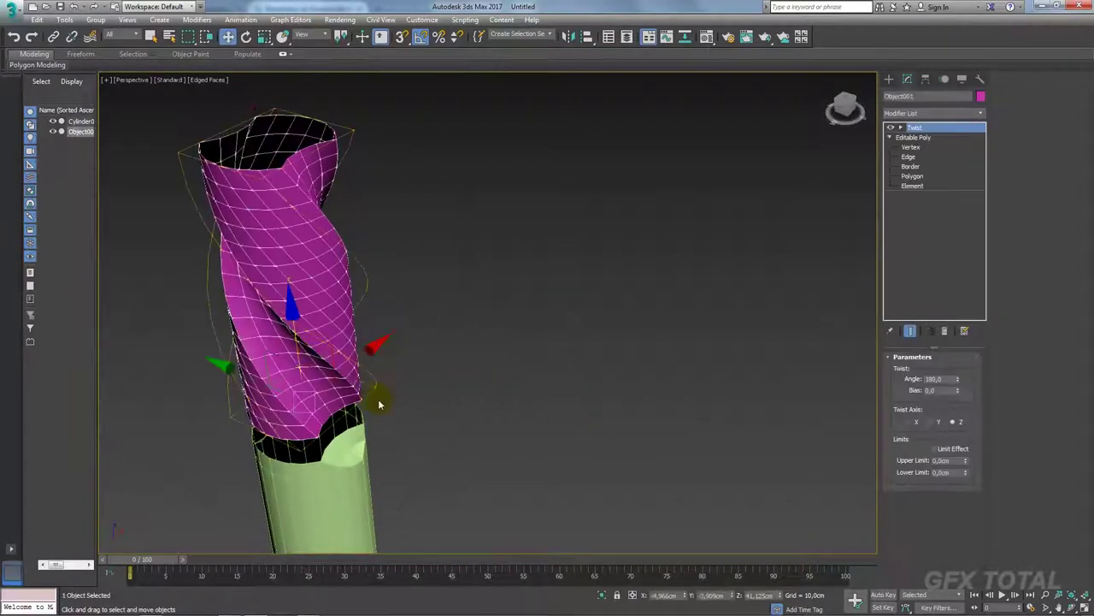
# With vertex snap on, stack 4 snapped copies upward and delete the extra top copy.
pyautogui.click(419, 40)
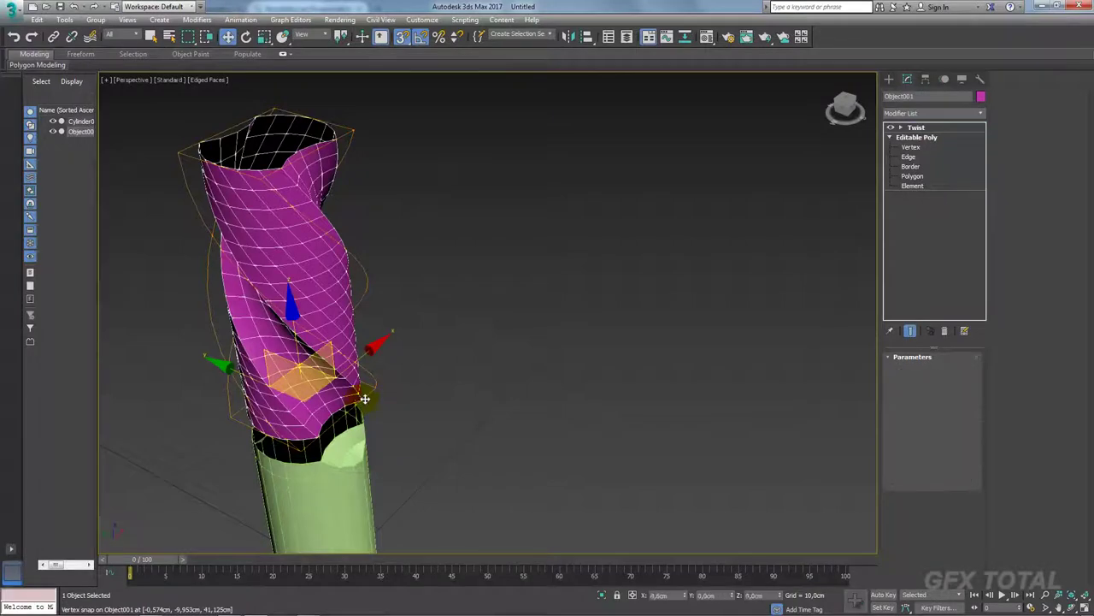
pyautogui.moveTo(360, 399)
pyautogui.mouseDown()
pyautogui.moveTo(342, 126)
pyautogui.moveTo(334, 140)
pyautogui.mouseUp()
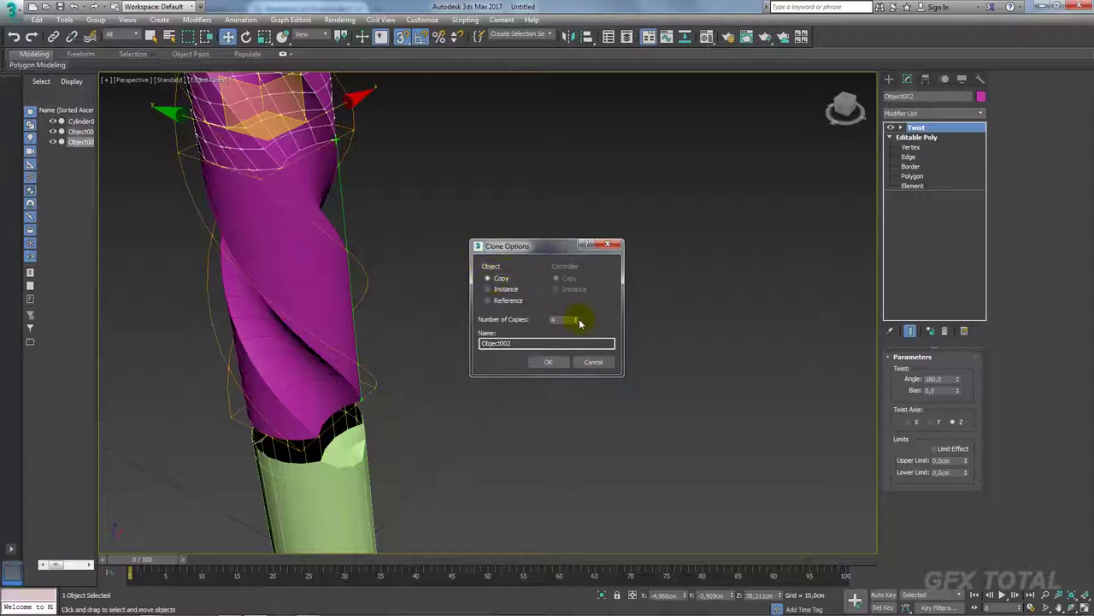
pyautogui.click(550, 365)
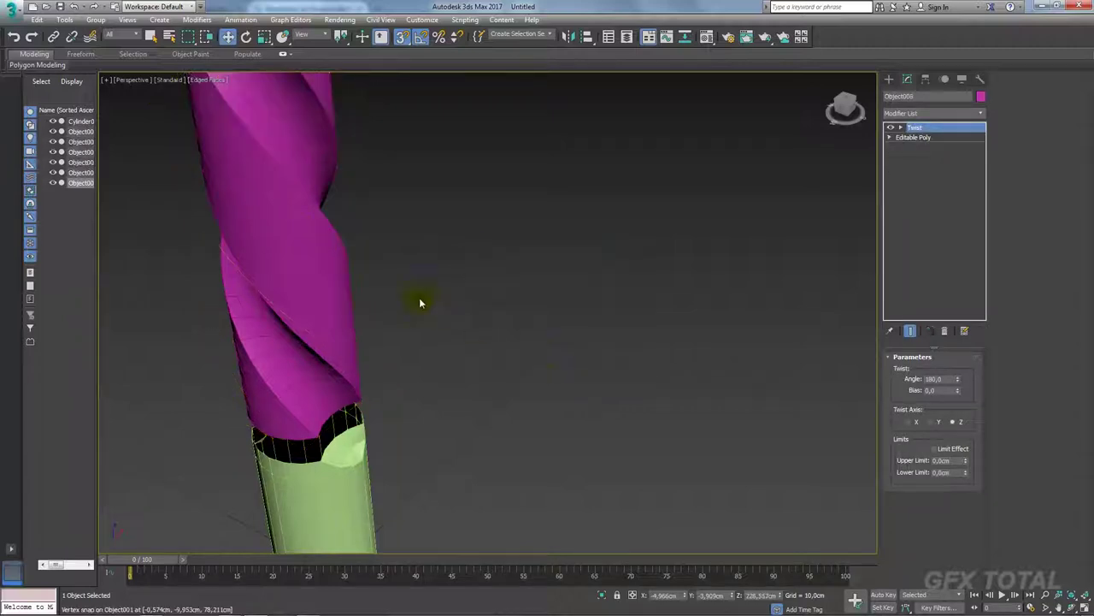
pyautogui.scroll(-5, 462, 300)
pyautogui.scroll(2, 531, 289)
pyautogui.moveTo(524, 290)
pyautogui.keyDown('alt'); pyautogui.mouseDown(button='middle')
pyautogui.moveTo(466, 289)
pyautogui.moveTo(457, 238)
pyautogui.moveTo(534, 275)
pyautogui.moveTo(493, 227)
pyautogui.mouseUp(button='middle'); pyautogui.keyUp('alt')
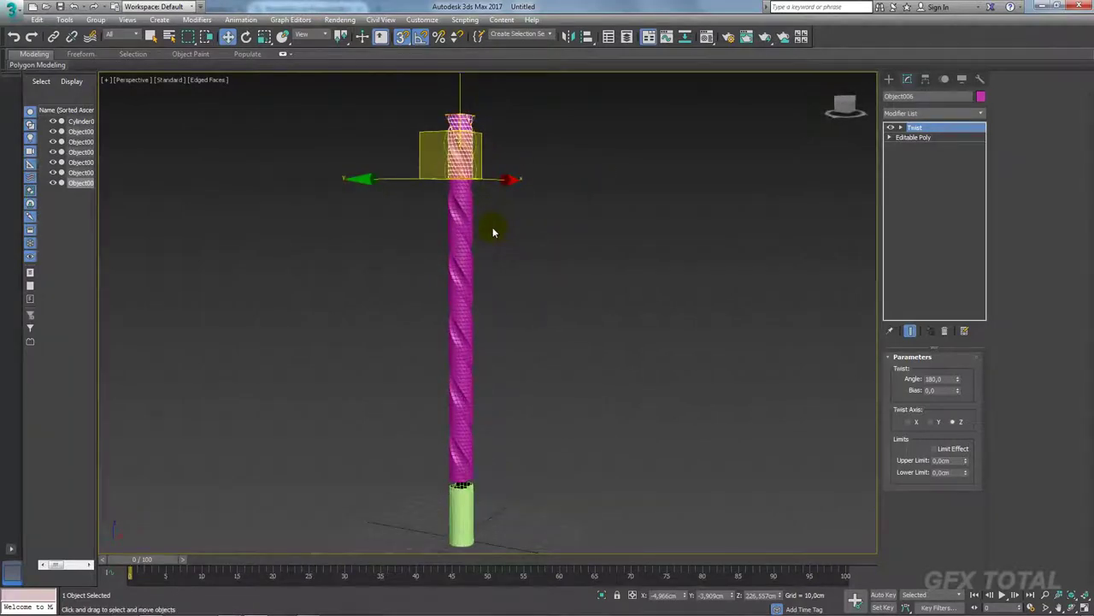
pyautogui.press('Delete')
# Reselect the lowest twisted piece, Object001.
pyautogui.keyDown('alt'); pyautogui.moveTo(549, 290); pyautogui.dragTo(595, 223, button='middle'); pyautogui.keyUp('alt')
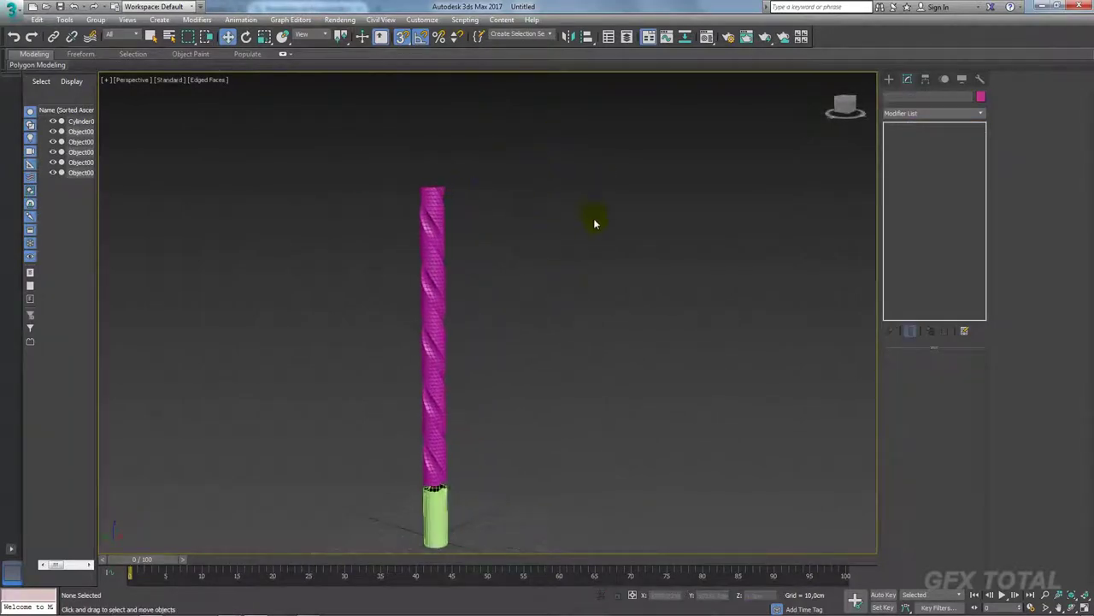
pyautogui.moveTo(323, 438); pyautogui.dragTo(324, 438)
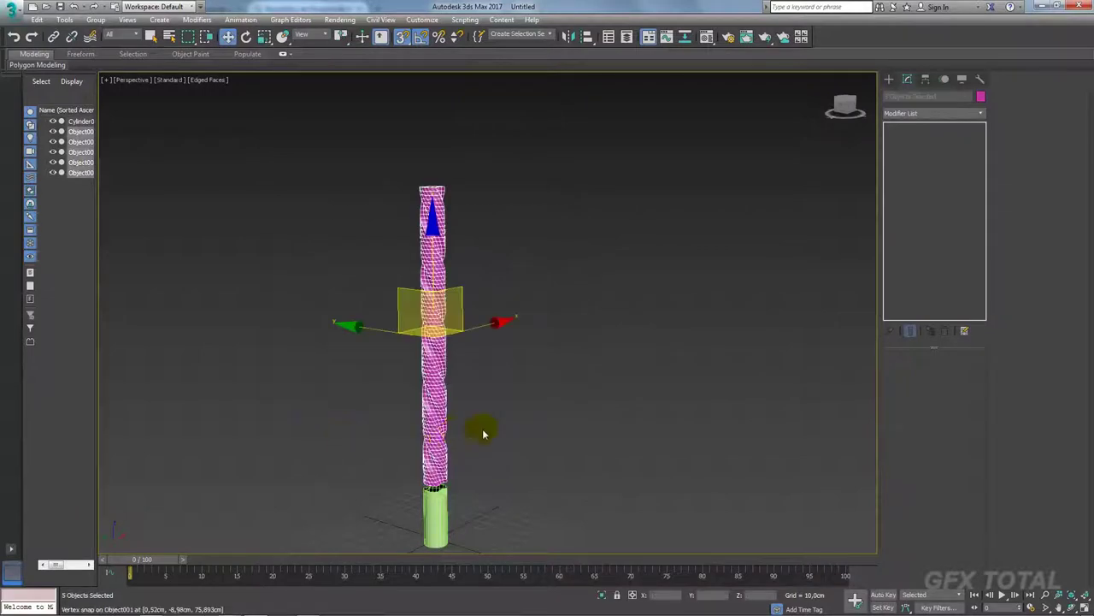
pyautogui.moveTo(484, 430); pyautogui.dragTo(515, 354, button='middle')
pyautogui.click(496, 370)
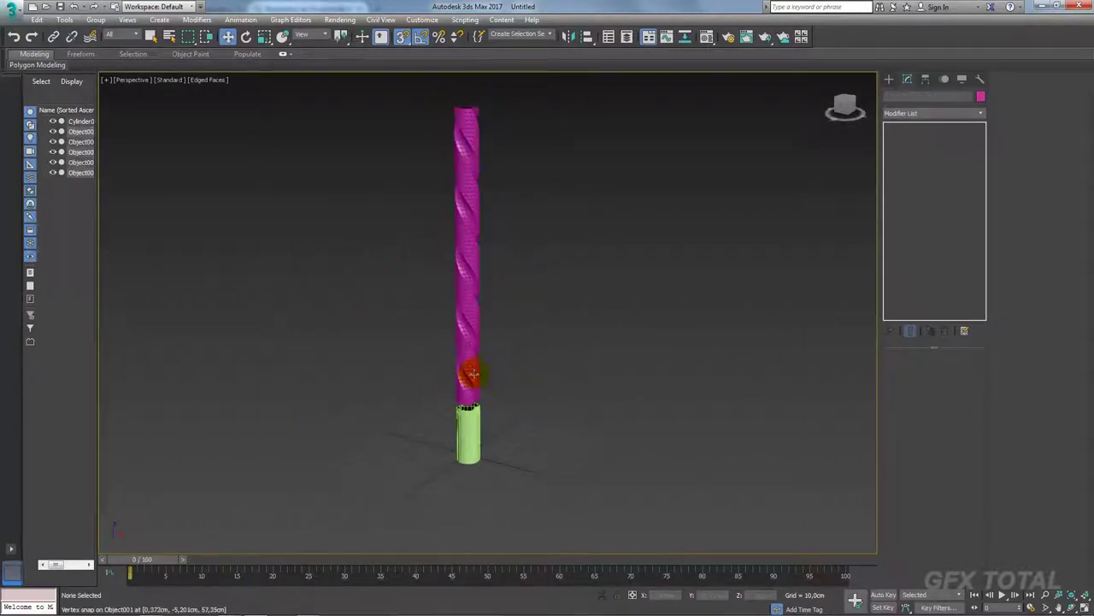
pyautogui.click(472, 374)
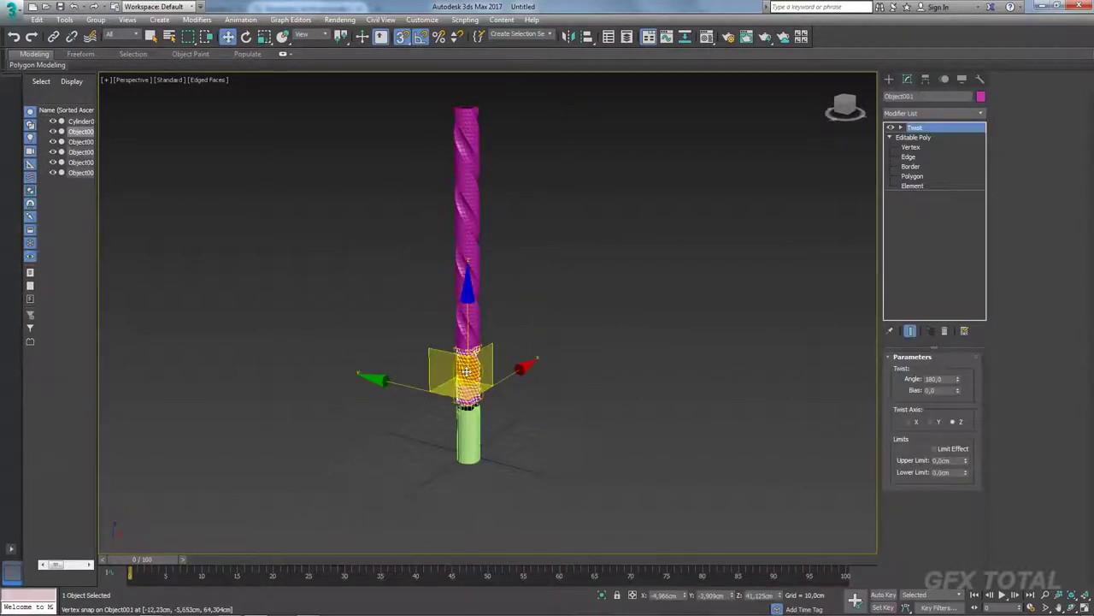
# Convert the piece to Editable Poly and attach the four other twisted copies to it.
pyautogui.rightClick(460, 361)
pyautogui.moveTo(487, 480)
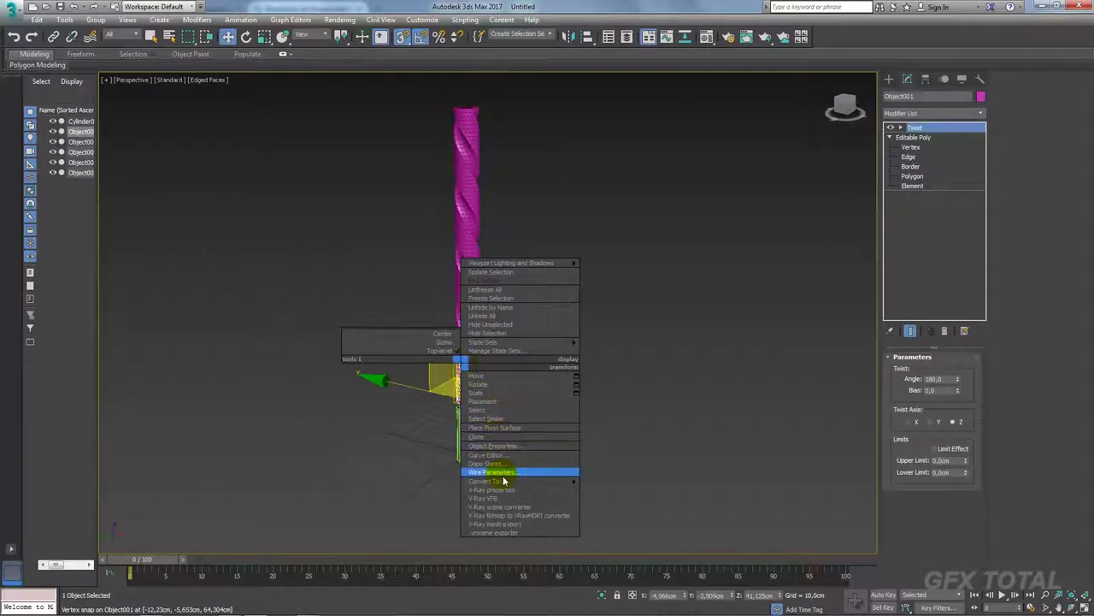
pyautogui.click(618, 490)
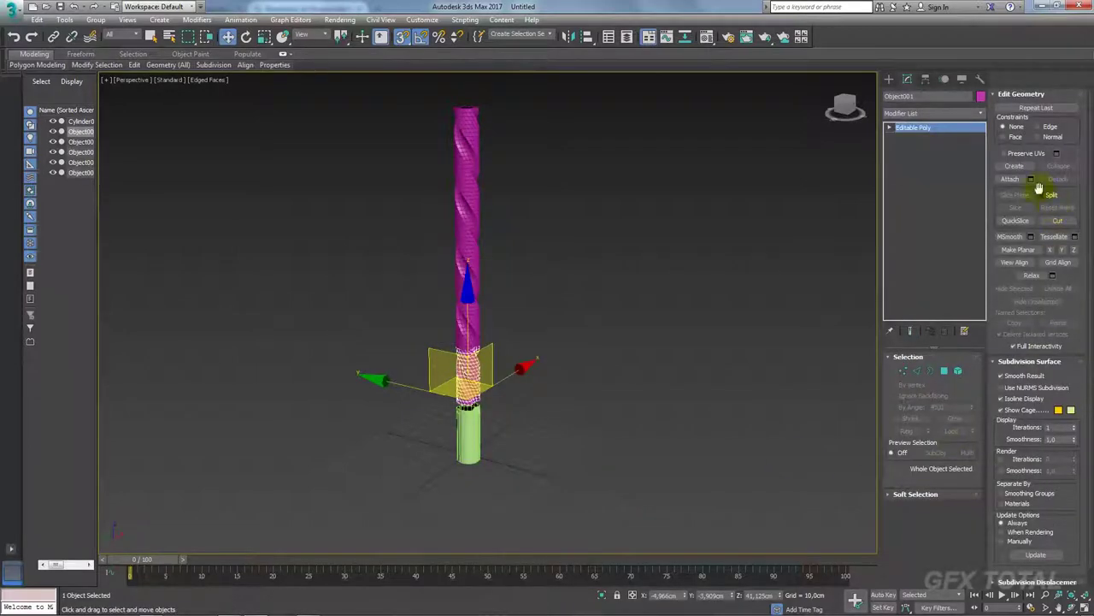
pyautogui.click(1010, 178)
pyautogui.click(477, 329)
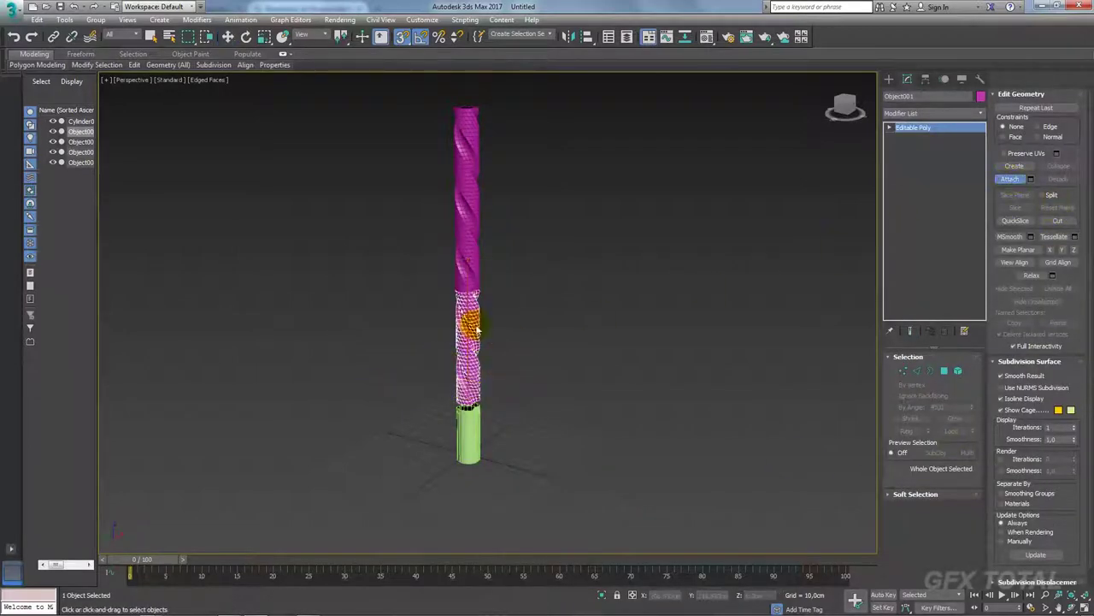
pyautogui.click(469, 261)
pyautogui.click(467, 205)
pyautogui.click(467, 159)
pyautogui.press('w')
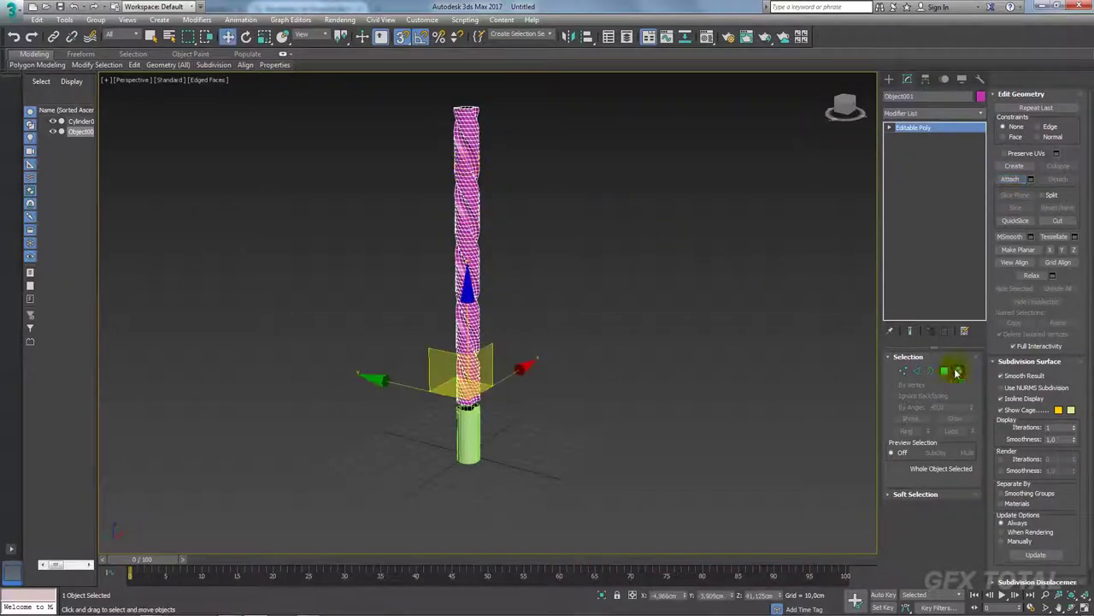
# Check the shaft's open base border from a frontal view, then return to object level.
pyautogui.click(903, 371)
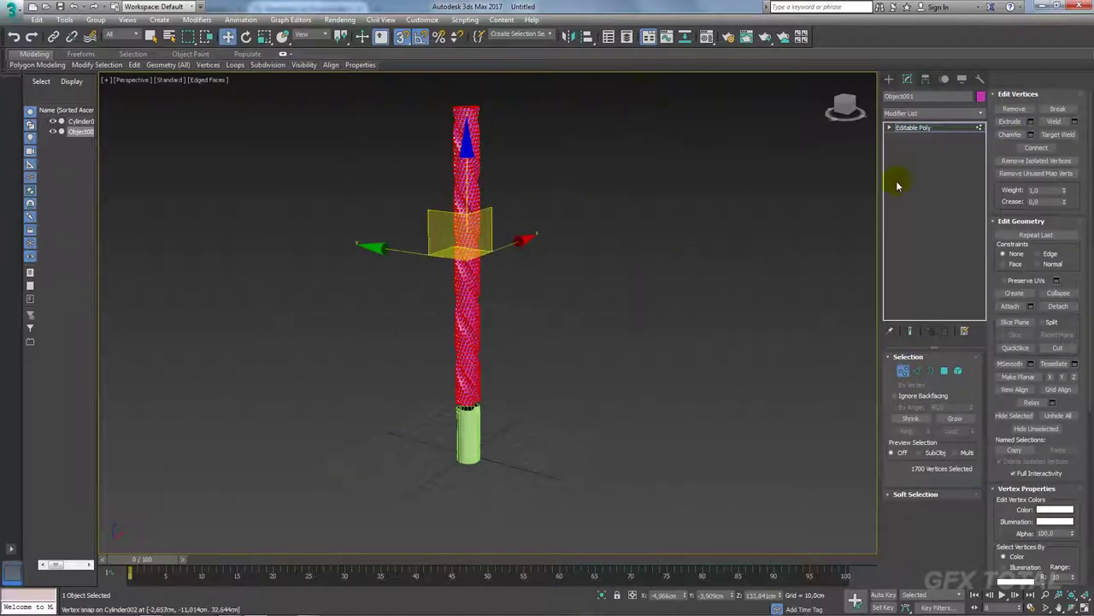
pyautogui.click(931, 372)
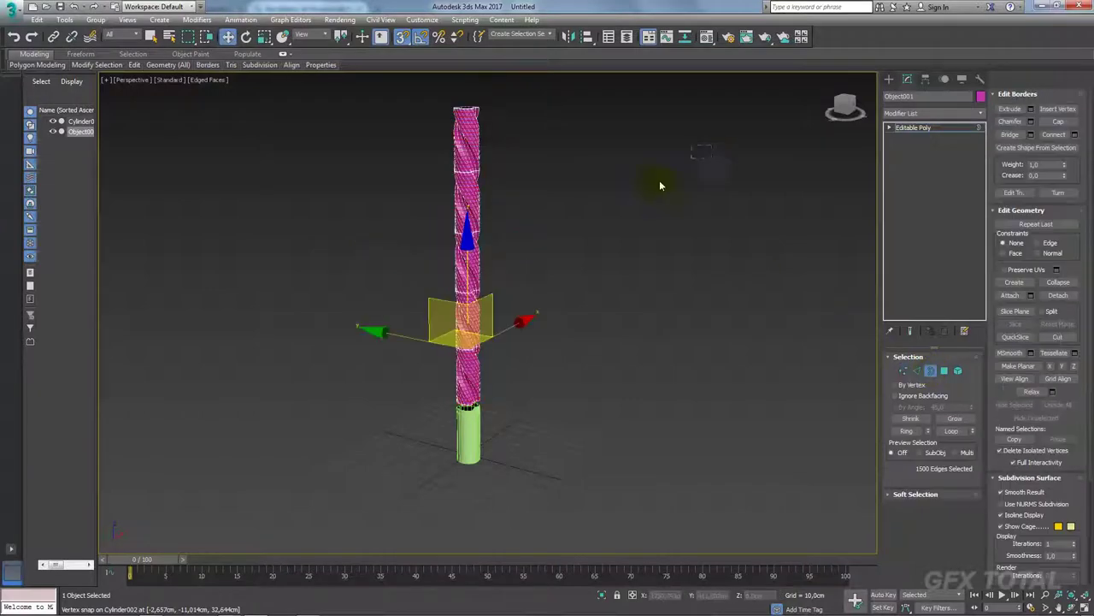
pyautogui.moveTo(440, 331)
pyautogui.keyDown('alt'); pyautogui.mouseDown(button='middle')
pyautogui.moveTo(550, 276)
pyautogui.moveTo(549, 408)
pyautogui.mouseUp(button='middle'); pyautogui.keyUp('alt')
pyautogui.scroll(5, 548, 409)
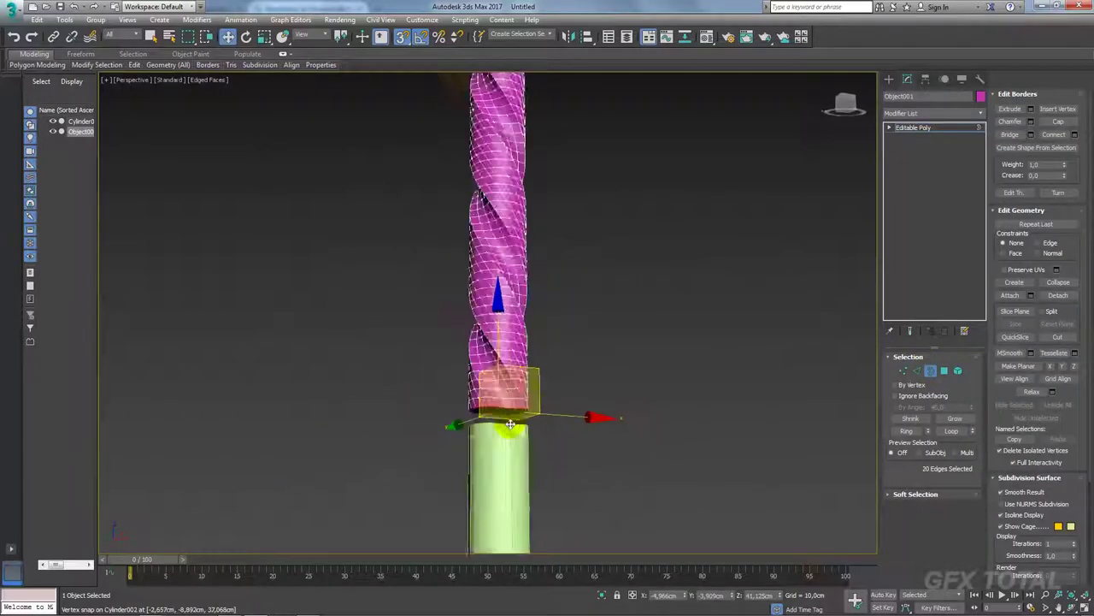
pyautogui.click(915, 127)
pyautogui.scroll(2, 508, 436)
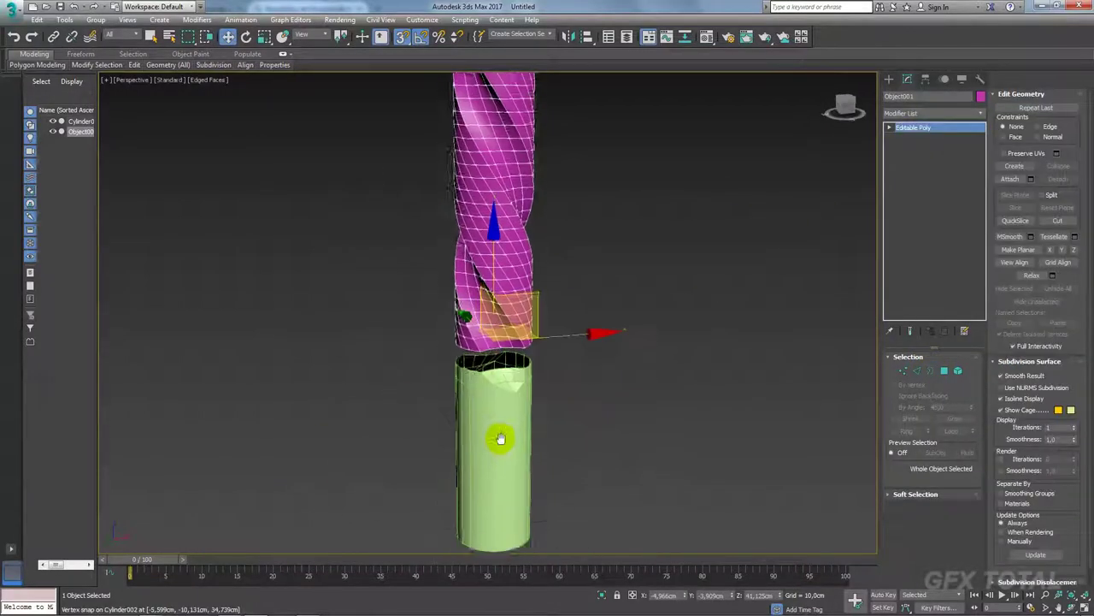
pyautogui.scroll(3, 505, 411)
pyautogui.scroll(2, 470, 291)
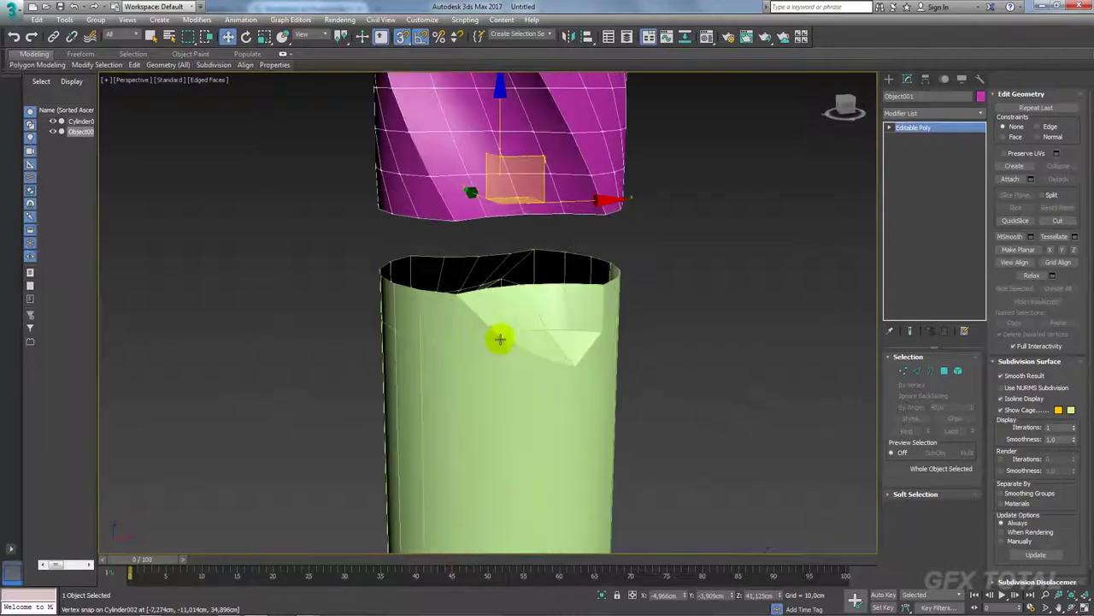
# Snap the green shank cylinder up against the twisted shaft's base.
pyautogui.click(455, 295)
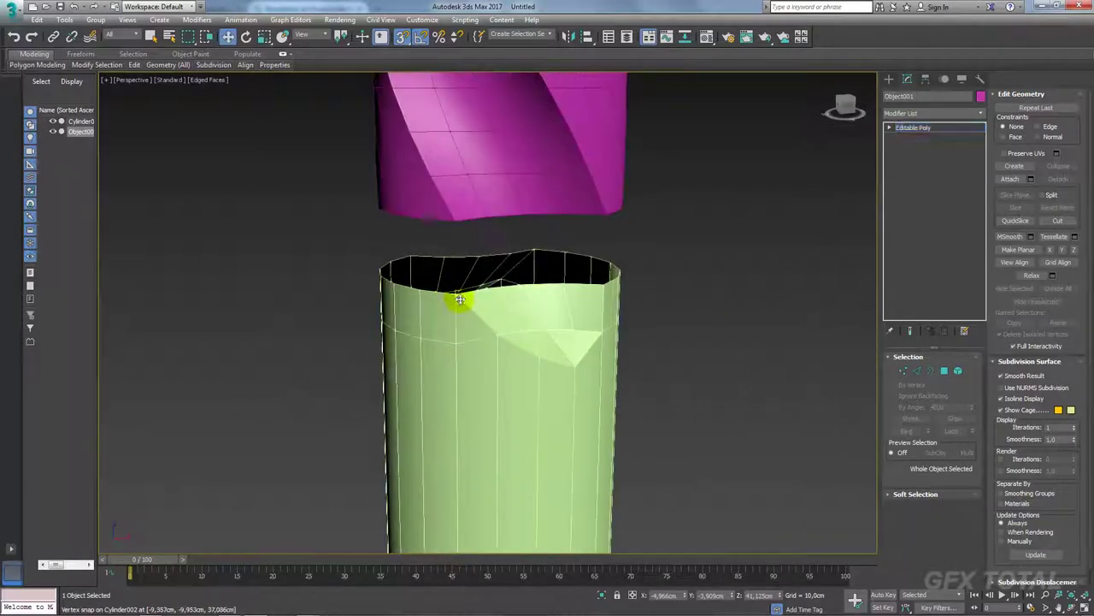
pyautogui.moveTo(455, 295); pyautogui.dragTo(452, 220)
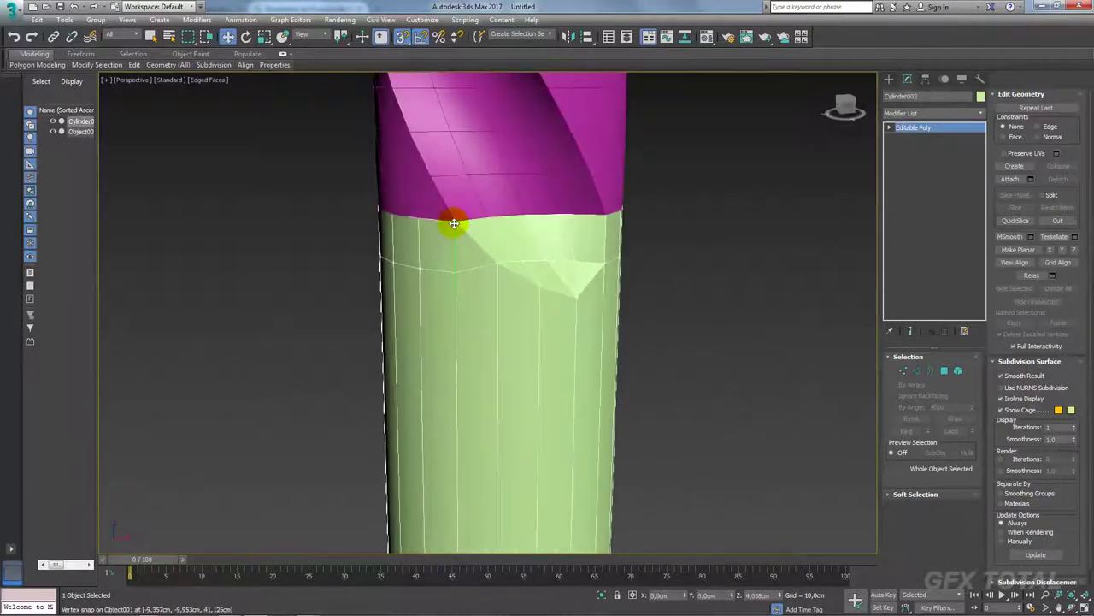
pyautogui.moveTo(519, 259)
pyautogui.keyDown('alt'); pyautogui.mouseDown(button='middle')
pyautogui.moveTo(738, 259)
pyautogui.moveTo(650, 262)
pyautogui.mouseUp(button='middle'); pyautogui.keyUp('alt')
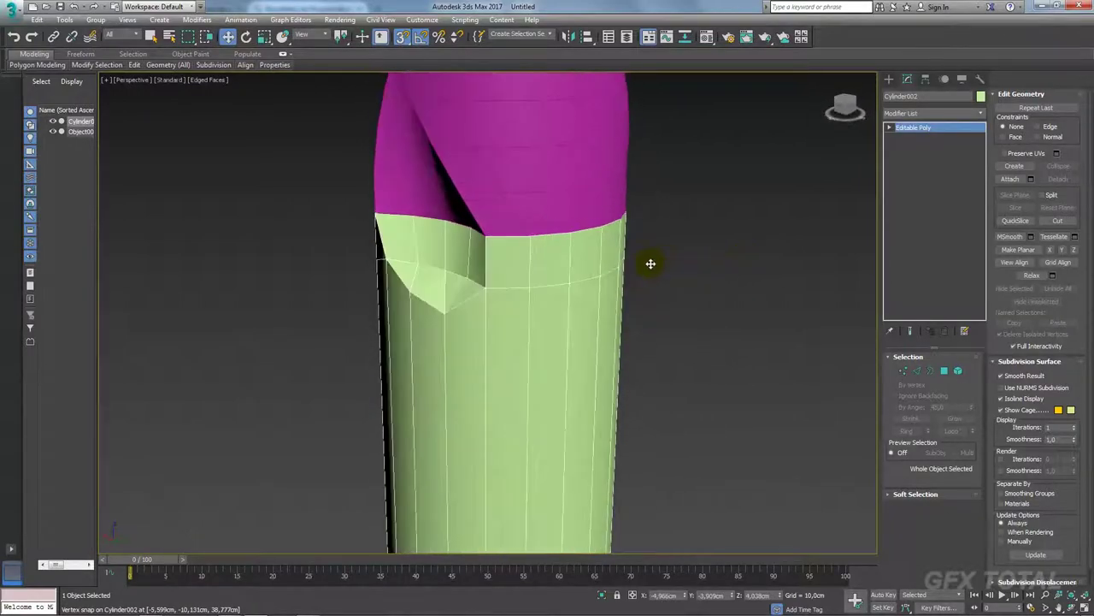
pyautogui.scroll(-3, 650, 261)
# Attach the green shank cylinder to the twisted shaft.
pyautogui.click(615, 217)
pyautogui.keyDown('alt'); pyautogui.moveTo(615, 217); pyautogui.dragTo(684, 214, button='middle'); pyautogui.keyUp('alt')
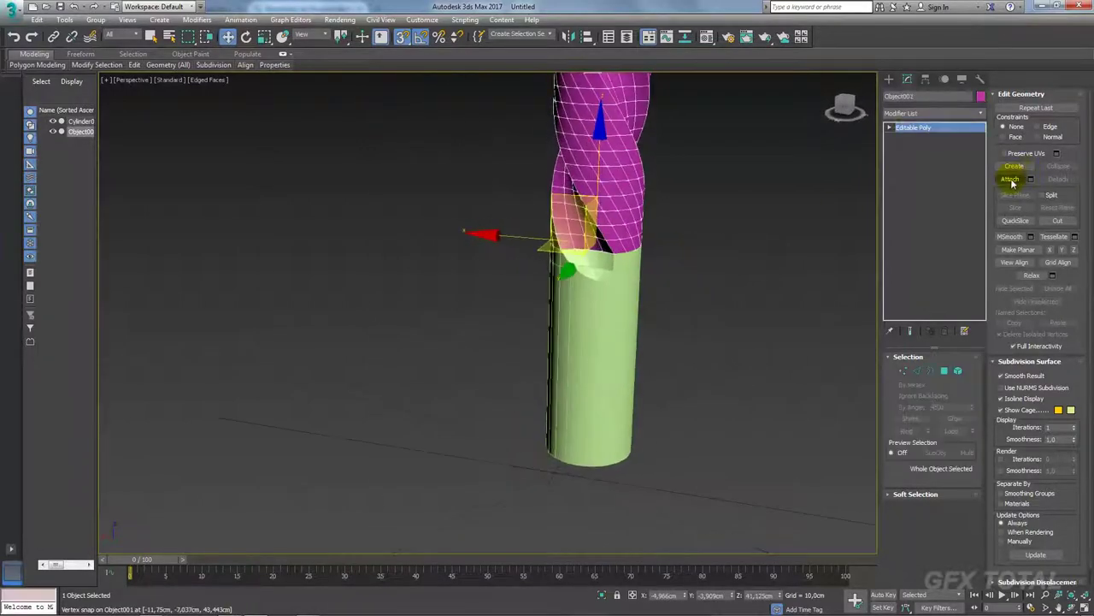
pyautogui.click(1010, 179)
pyautogui.click(647, 289)
pyautogui.rightClick(641, 293)
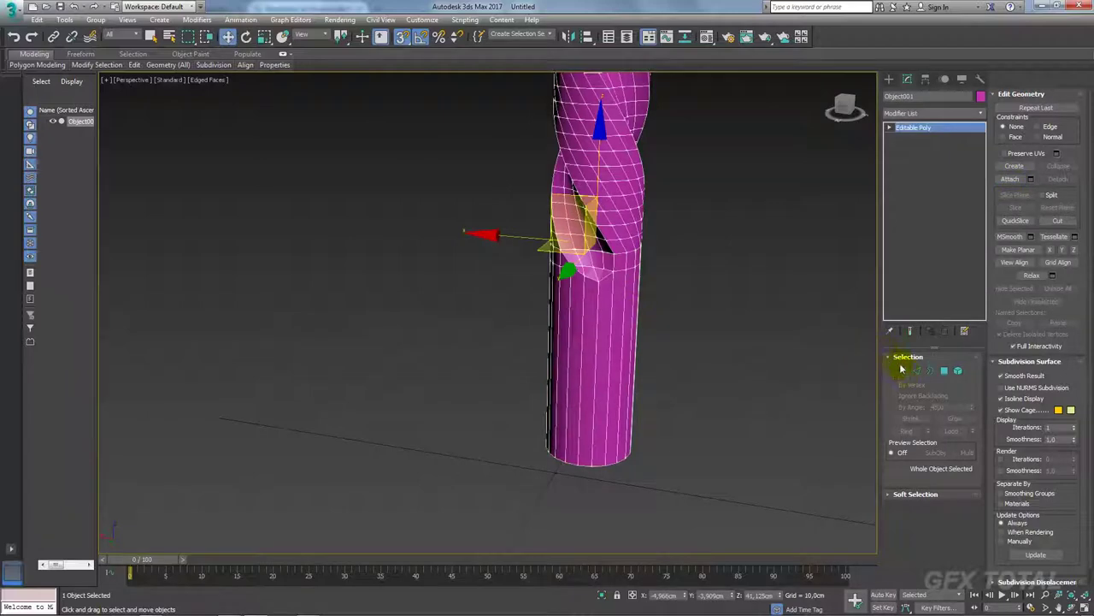
# Weld the overlapping vertices where the shank joins the twisted body.
pyautogui.click(901, 369)
pyautogui.moveTo(818, 196); pyautogui.dragTo(350, 334)
pyautogui.scroll(2, 624, 347)
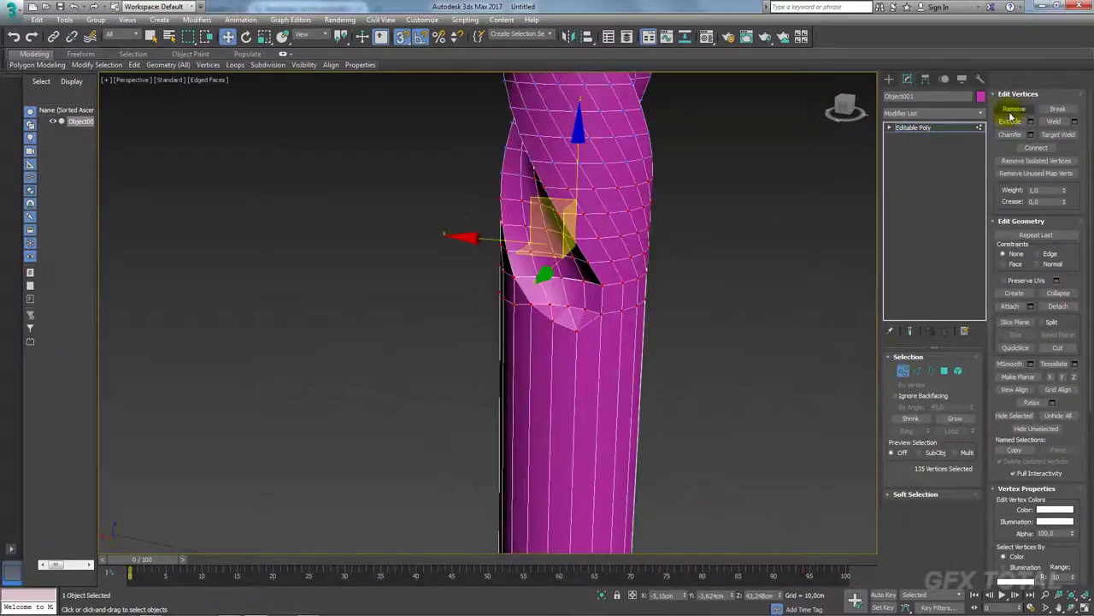
pyautogui.click(1059, 123)
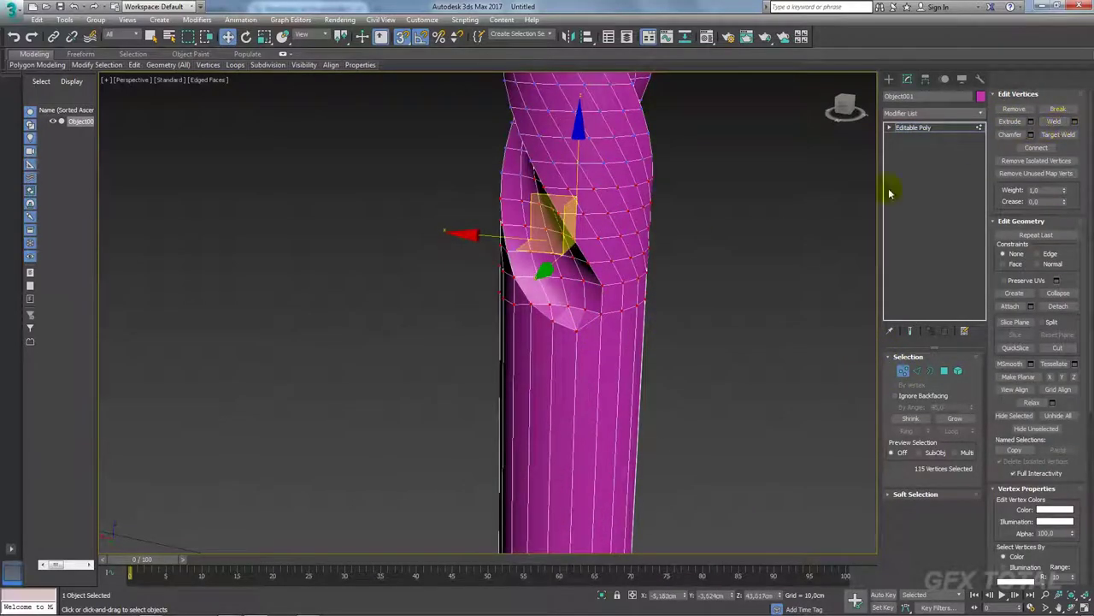
pyautogui.click(906, 129)
# Reselect the twisted column, then view the Tramontina drill-bit reference photo in Firefox.
pyautogui.click(737, 196)
pyautogui.scroll(-5, 737, 196)
pyautogui.scroll(2, 628, 409)
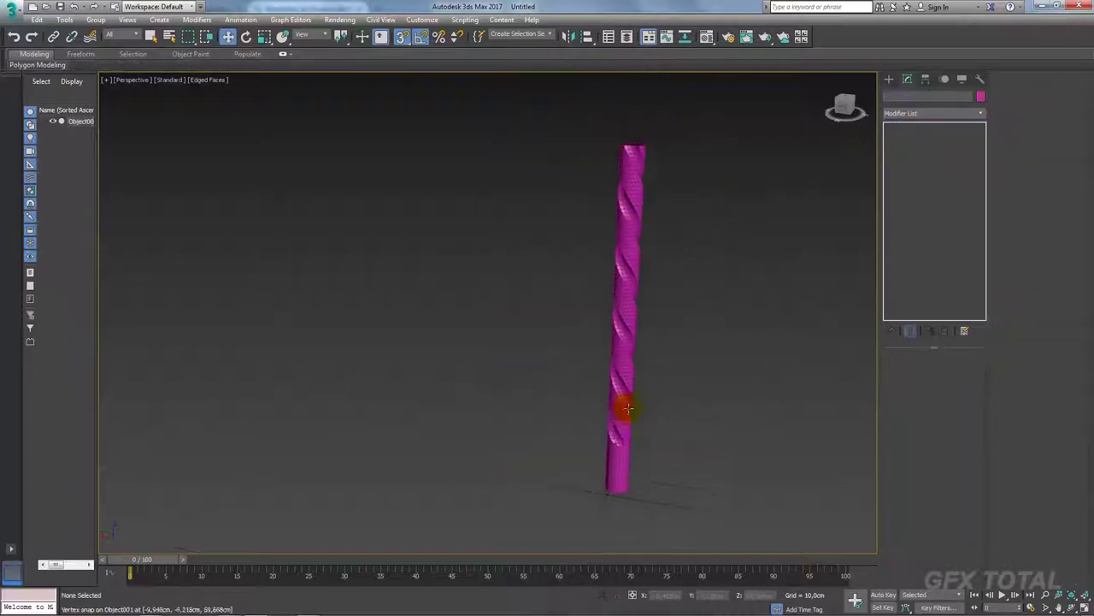
pyautogui.scroll(4, 630, 157)
pyautogui.scroll(2, 630, 146)
pyautogui.click(623, 148)
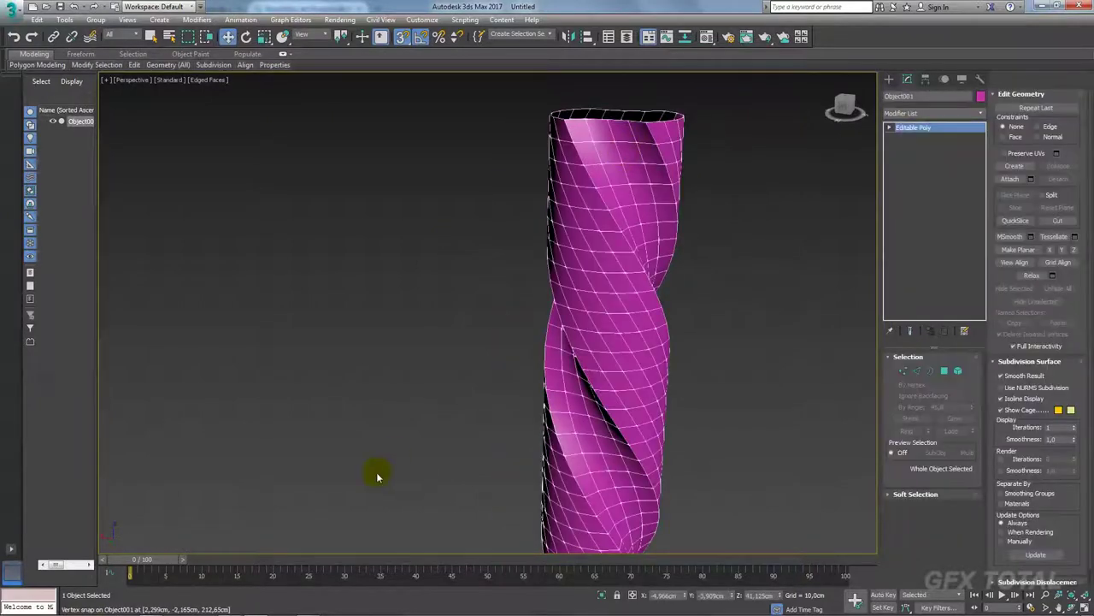
pyautogui.moveTo(672, 146); pyautogui.dragTo(619, 143)
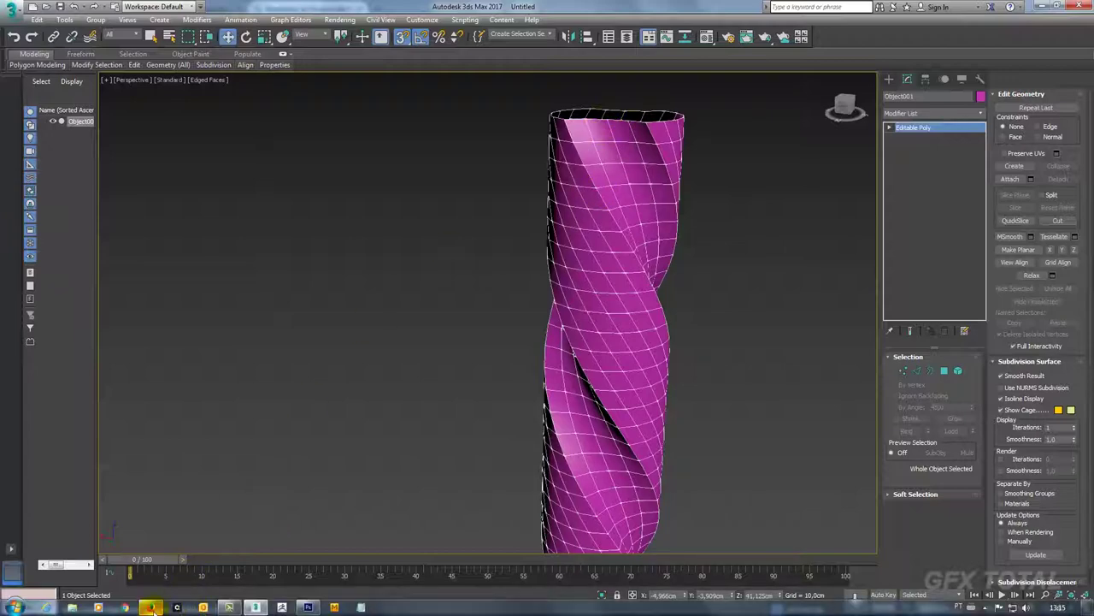
pyautogui.click(150, 607)
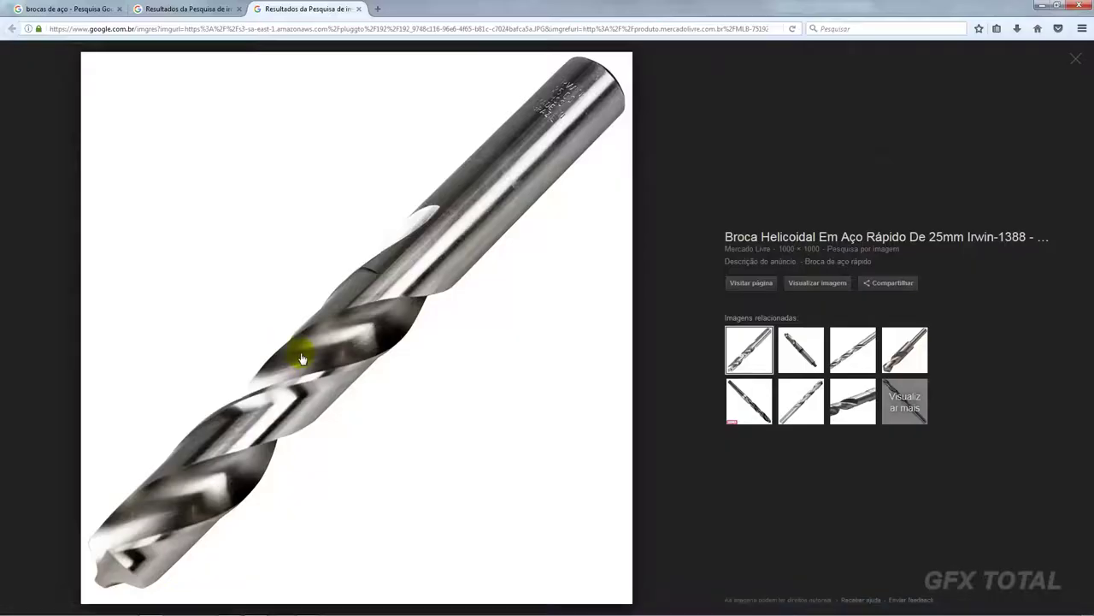
pyautogui.click(218, 8)
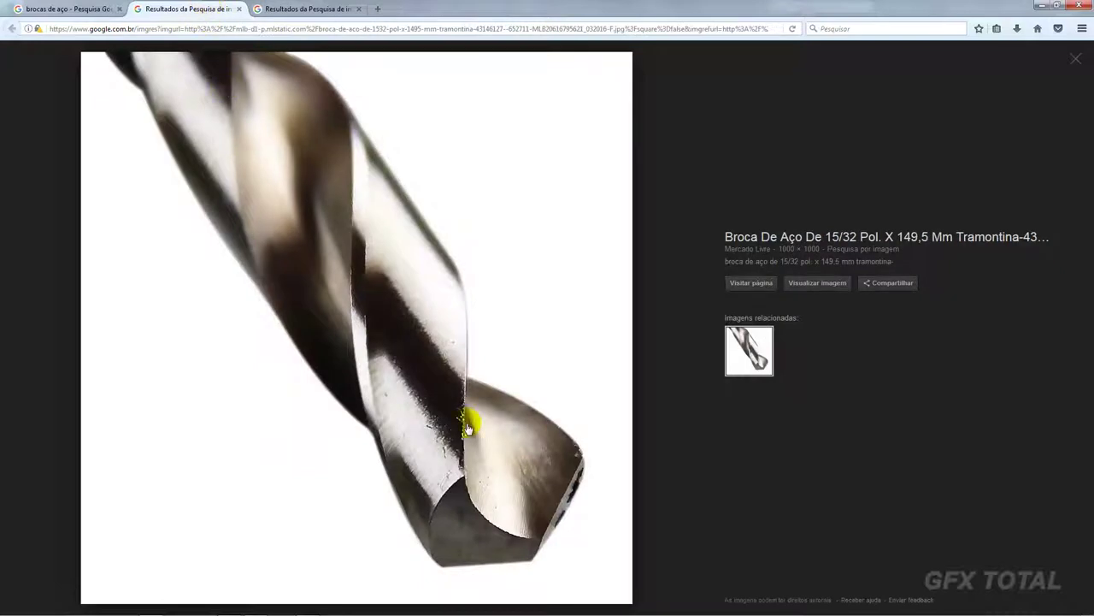
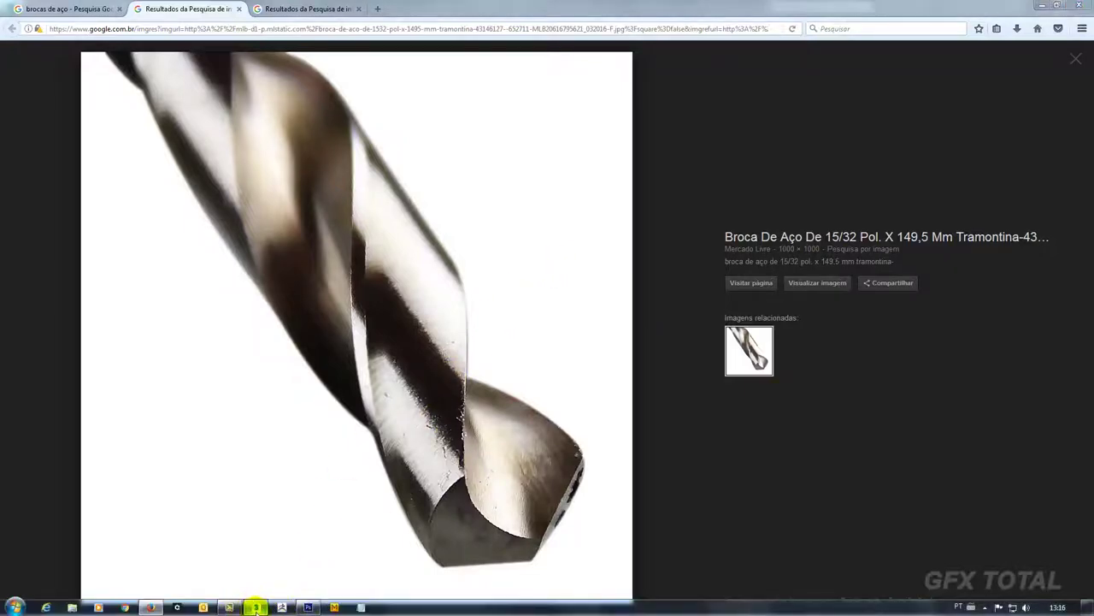
# Return from the Firefox reference photo to 3ds Max and zoom in on the twisted column.
pyautogui.click(257, 607)
pyautogui.moveTo(594, 252); pyautogui.dragTo(569, 232, button='middle')
pyautogui.scroll(3, 580, 224)
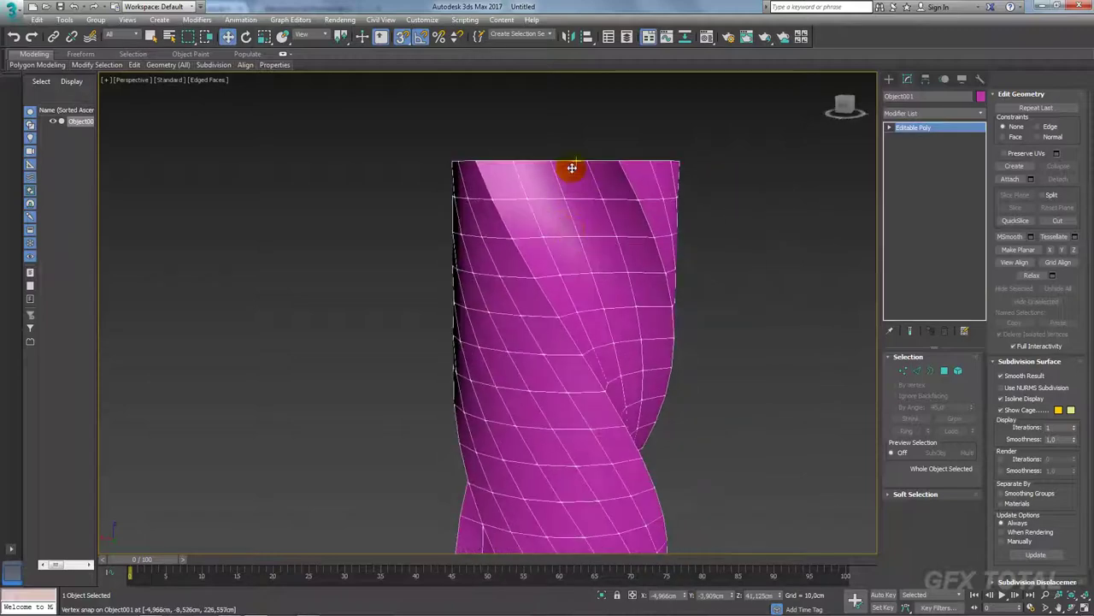
pyautogui.keyDown('alt'); pyautogui.moveTo(576, 163); pyautogui.dragTo(582, 169, button='middle'); pyautogui.keyUp('alt')
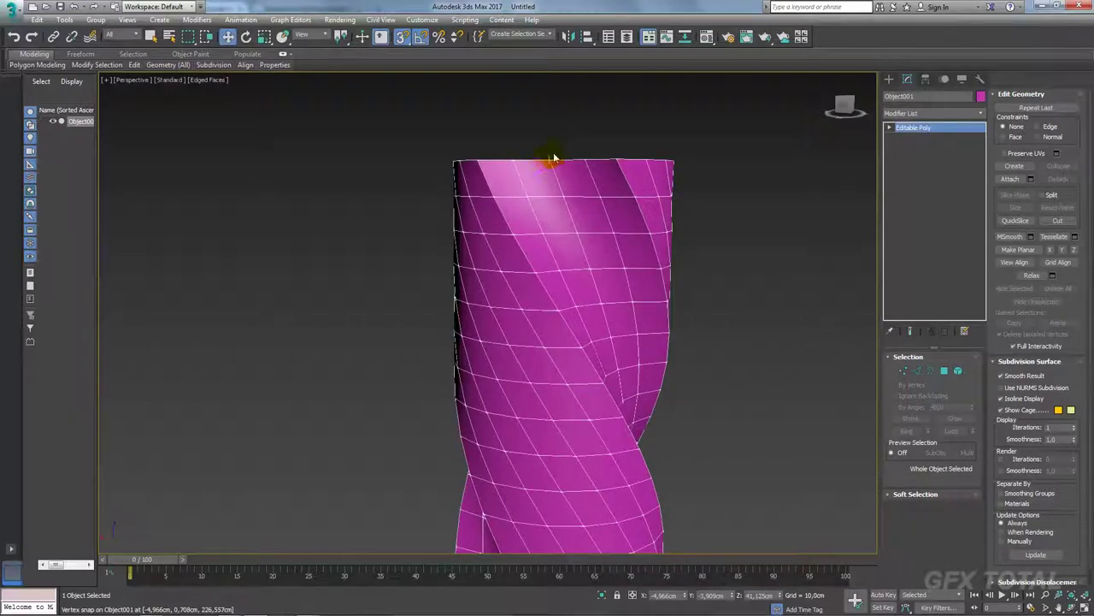
pyautogui.keyDown('alt'); pyautogui.moveTo(553, 158); pyautogui.dragTo(609, 264, button='middle'); pyautogui.keyUp('alt')
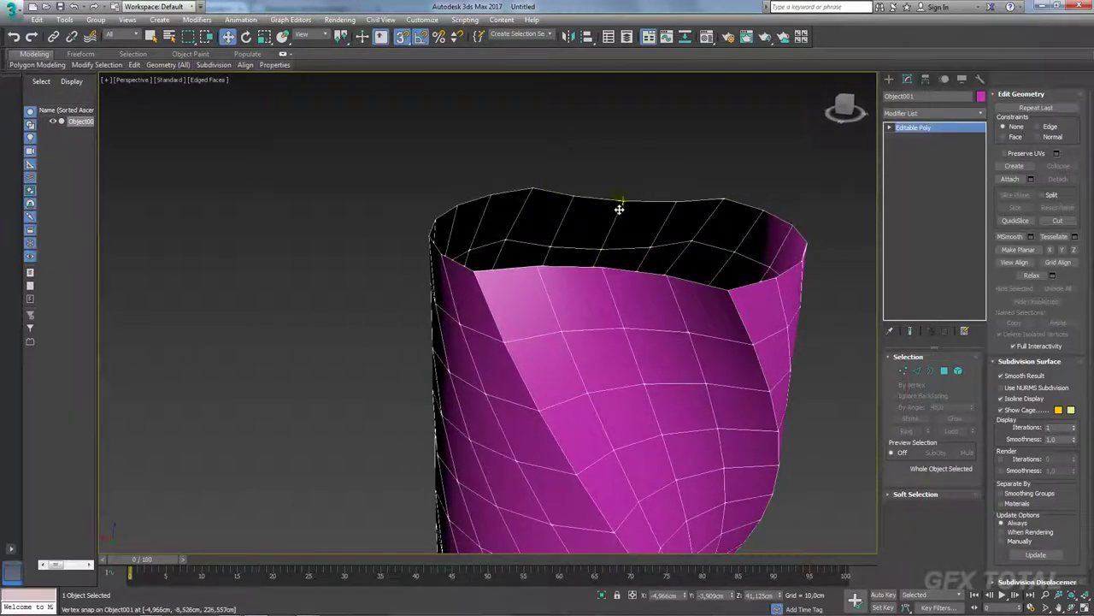
pyautogui.click(918, 373)
pyautogui.click(610, 201)
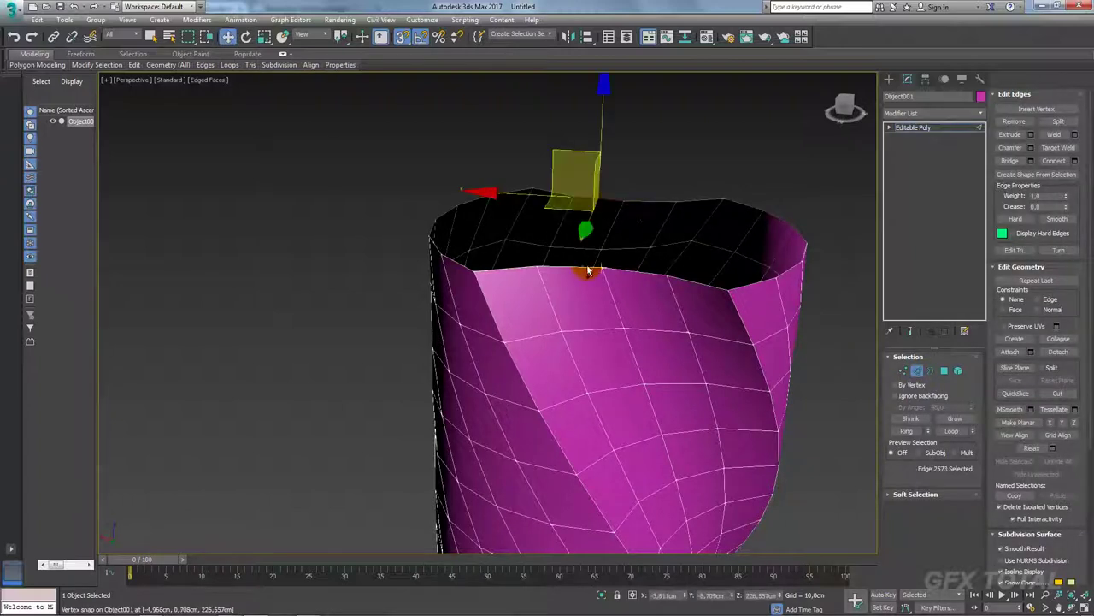
pyautogui.keyDown('ctrl'); pyautogui.click(587, 271); pyautogui.keyUp('ctrl')
pyautogui.keyDown('ctrl'); pyautogui.click(621, 272); pyautogui.keyUp('ctrl')
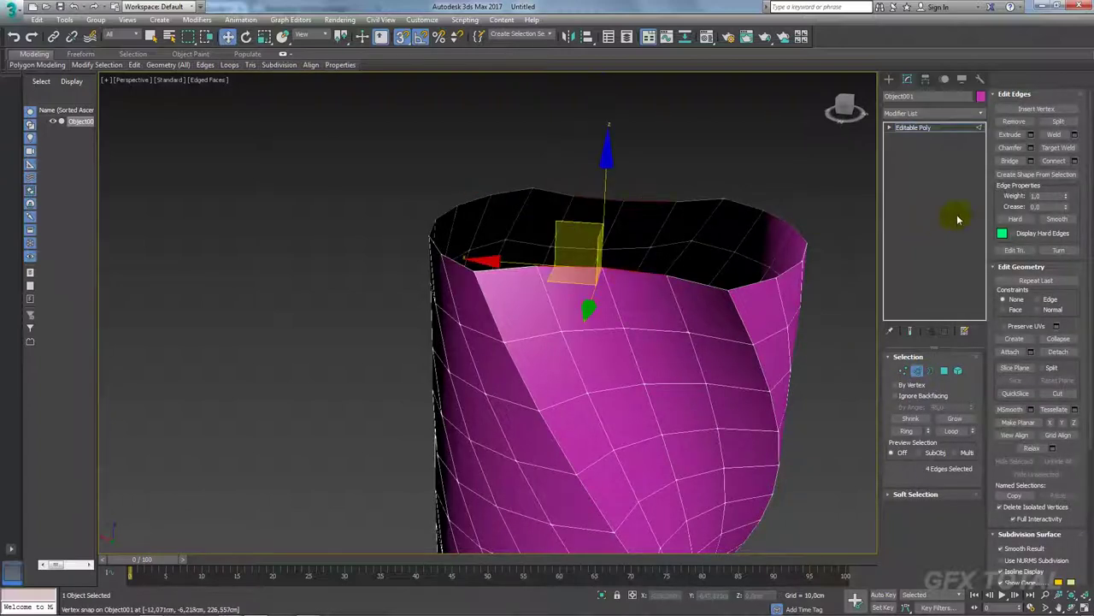
pyautogui.click(1009, 162)
pyautogui.click(668, 240)
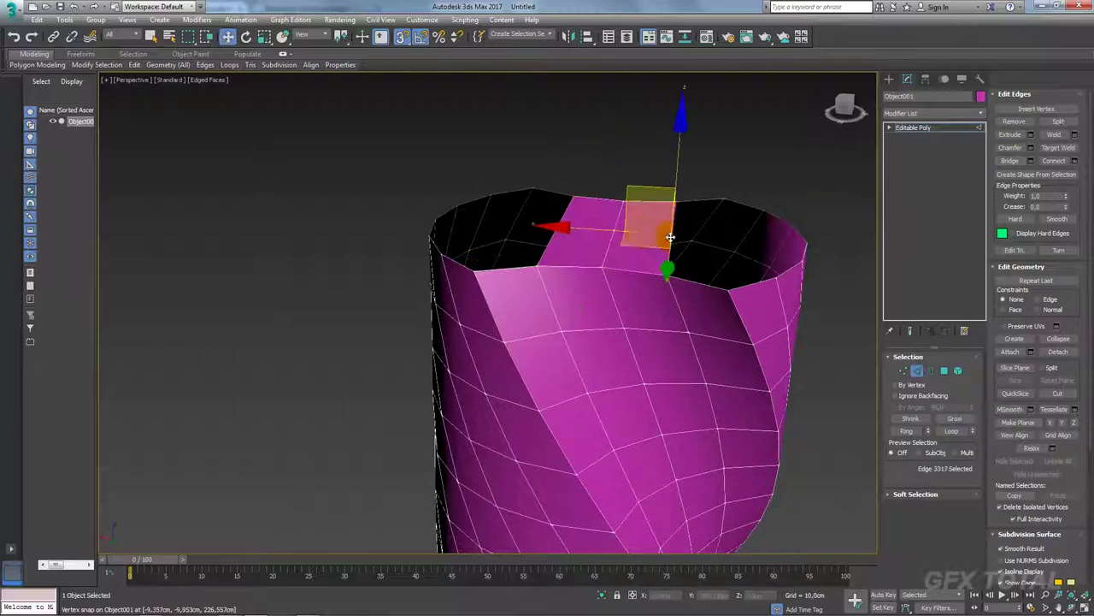
pyautogui.click(566, 227)
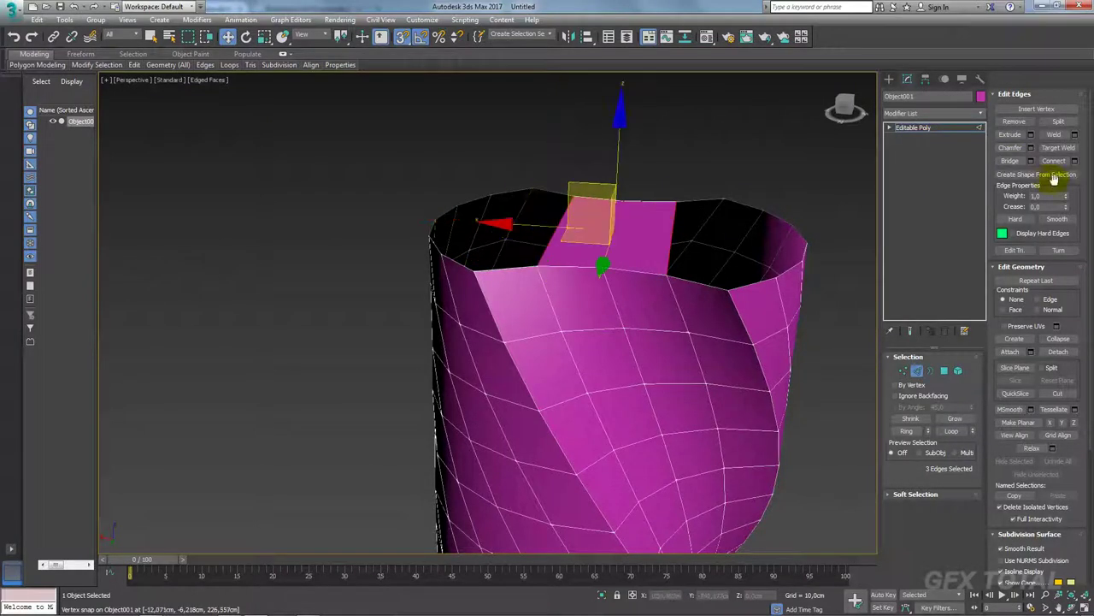
pyautogui.keyDown('alt'); pyautogui.moveTo(749, 199); pyautogui.dragTo(635, 177, button='middle'); pyautogui.keyUp('alt')
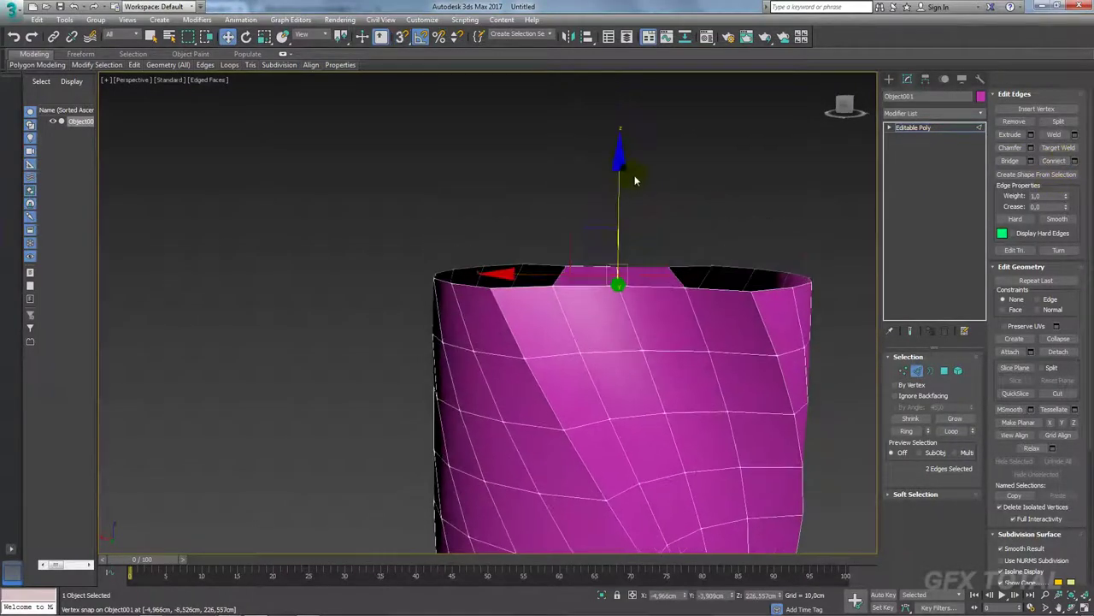
pyautogui.keyDown('shift'); pyautogui.moveTo(618, 195); pyautogui.dragTo(619, 81); pyautogui.keyUp('shift')
pyautogui.keyDown('alt'); pyautogui.moveTo(633, 171); pyautogui.dragTo(726, 194, button='middle'); pyautogui.keyUp('alt')
pyautogui.scroll(-5, 727, 194)
pyautogui.moveTo(752, 278)
pyautogui.keyDown('alt'); pyautogui.mouseDown(button='middle')
pyautogui.moveTo(691, 318)
pyautogui.moveTo(537, 299)
pyautogui.moveTo(744, 218)
pyautogui.mouseUp(button='middle'); pyautogui.keyUp('alt')
pyautogui.scroll(4, 746, 215)
pyautogui.keyDown('alt'); pyautogui.moveTo(706, 354); pyautogui.dragTo(735, 354, button='middle'); pyautogui.keyUp('alt')
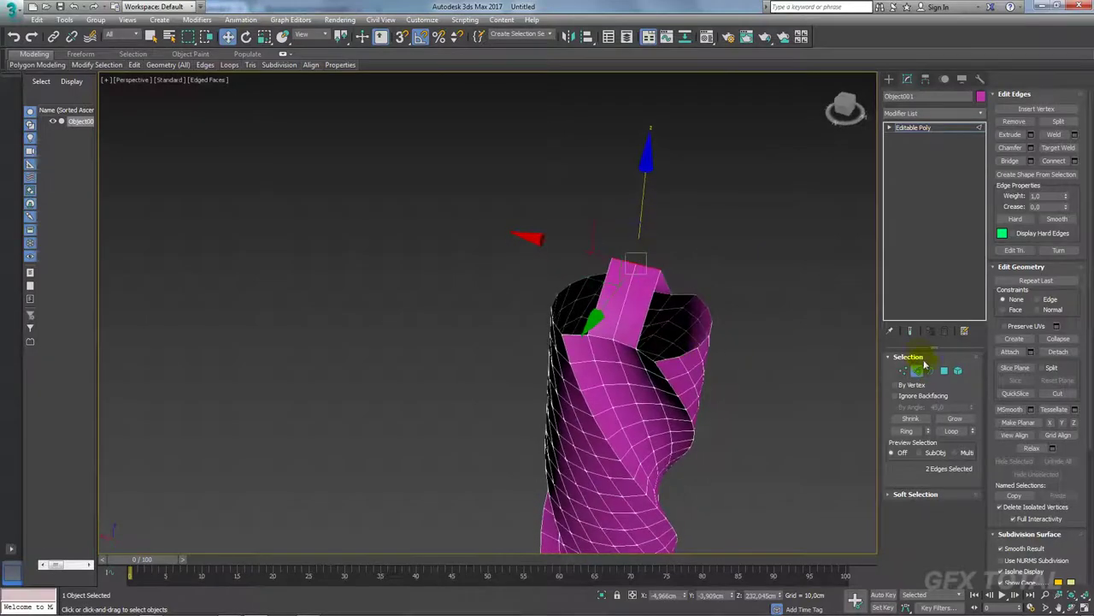
pyautogui.click(930, 370)
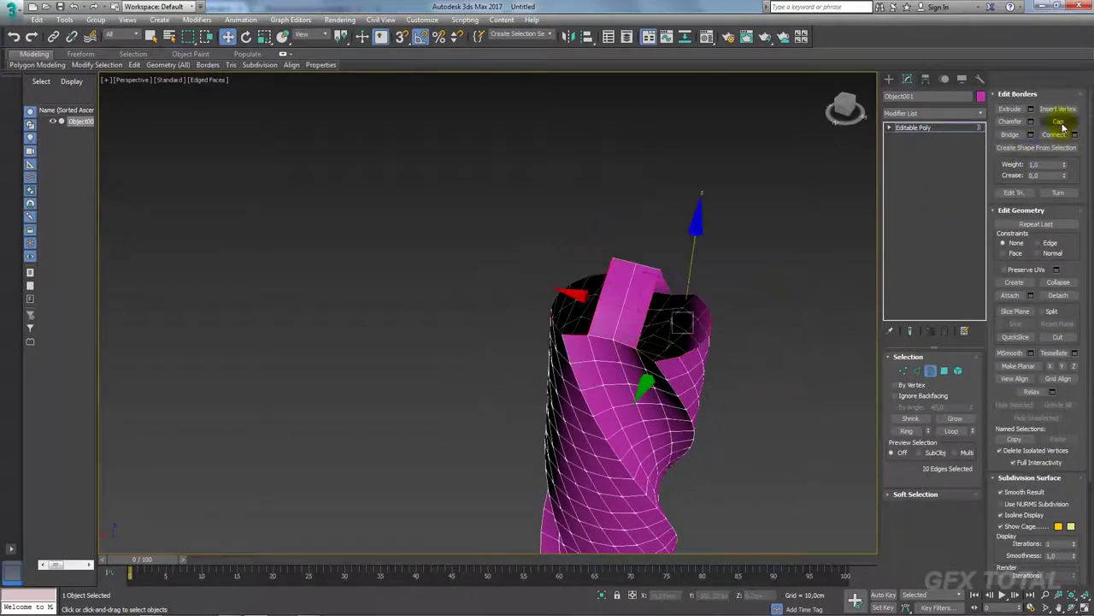
pyautogui.click(1059, 121)
pyautogui.moveTo(781, 284)
pyautogui.keyDown('alt'); pyautogui.mouseDown(button='middle')
pyautogui.moveTo(727, 273)
pyautogui.moveTo(766, 292)
pyautogui.moveTo(835, 227)
pyautogui.moveTo(741, 345)
pyautogui.moveTo(771, 281)
pyautogui.moveTo(733, 333)
pyautogui.moveTo(488, 305)
pyautogui.moveTo(550, 255)
pyautogui.moveTo(684, 228)
pyautogui.moveTo(576, 274)
pyautogui.moveTo(640, 290)
pyautogui.mouseUp(button='middle'); pyautogui.keyUp('alt')
pyautogui.scroll(2, 549, 255)
pyautogui.moveTo(535, 289)
pyautogui.keyDown('alt'); pyautogui.mouseDown(button='middle')
pyautogui.moveTo(541, 297)
pyautogui.moveTo(445, 289)
pyautogui.mouseUp(button='middle'); pyautogui.keyUp('alt')
pyautogui.click(944, 370)
pyautogui.moveTo(678, 86); pyautogui.dragTo(436, 146)
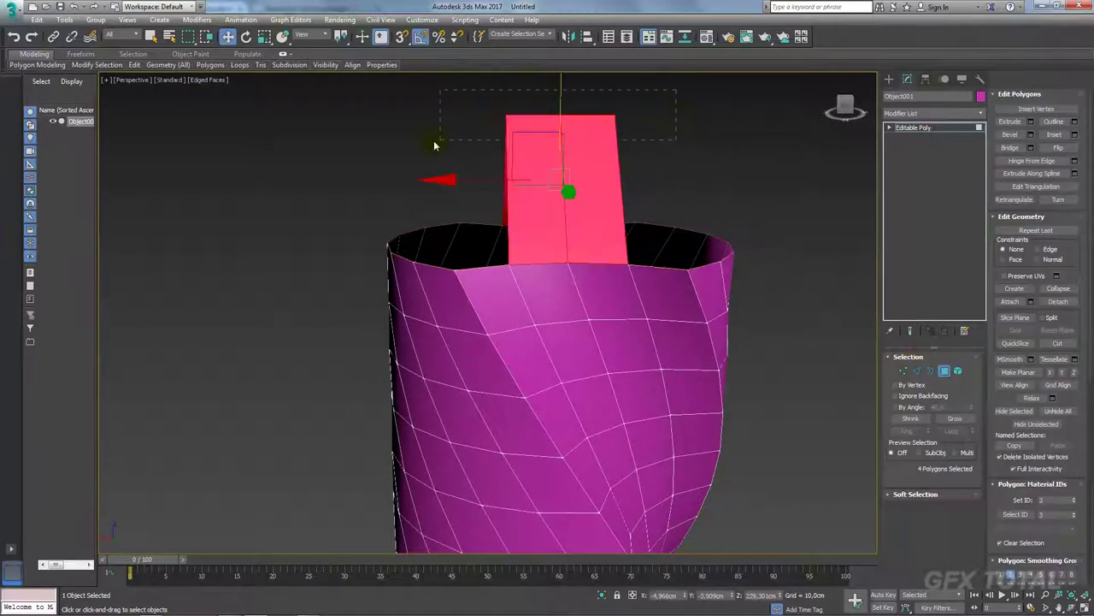
pyautogui.press('Delete')
pyautogui.click(927, 128)
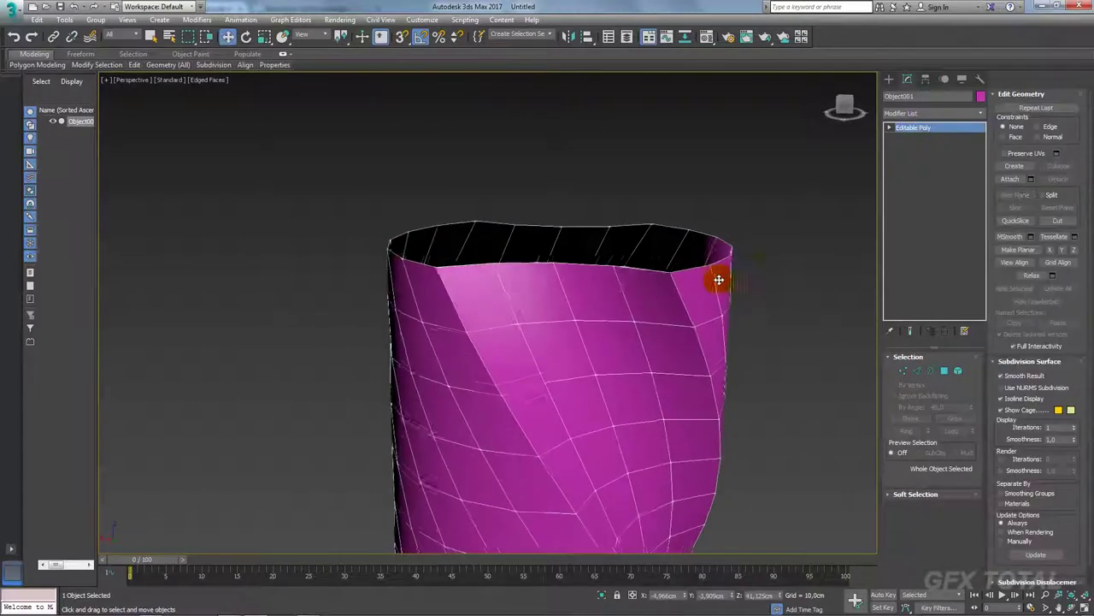
# Add a Slice modifier to the twisted column from the Modifier List.
pyautogui.click(983, 117)
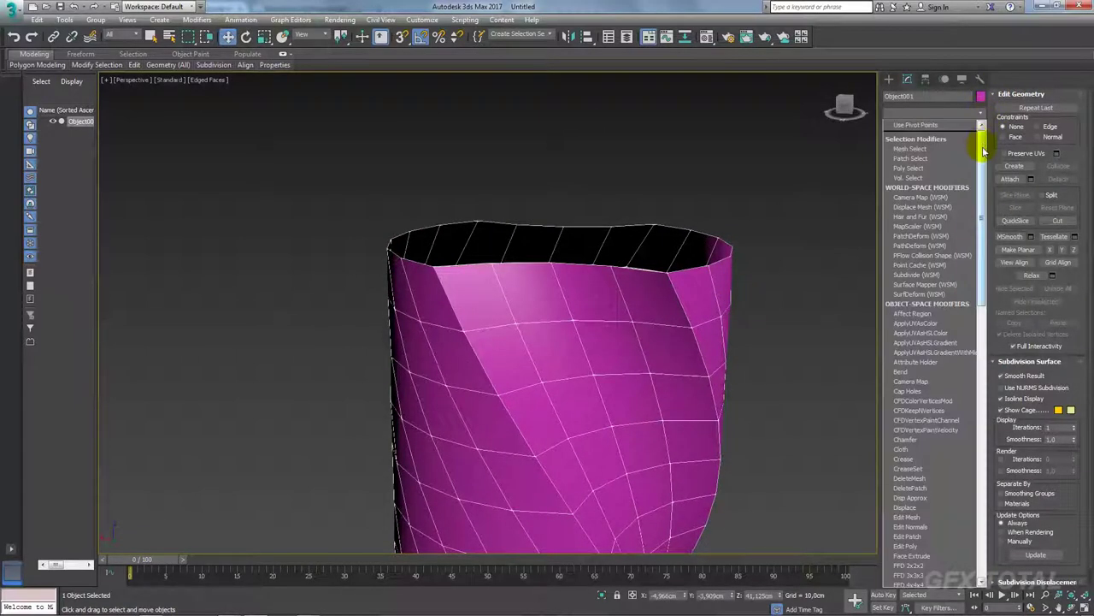
pyautogui.moveTo(979, 146); pyautogui.dragTo(979, 453)
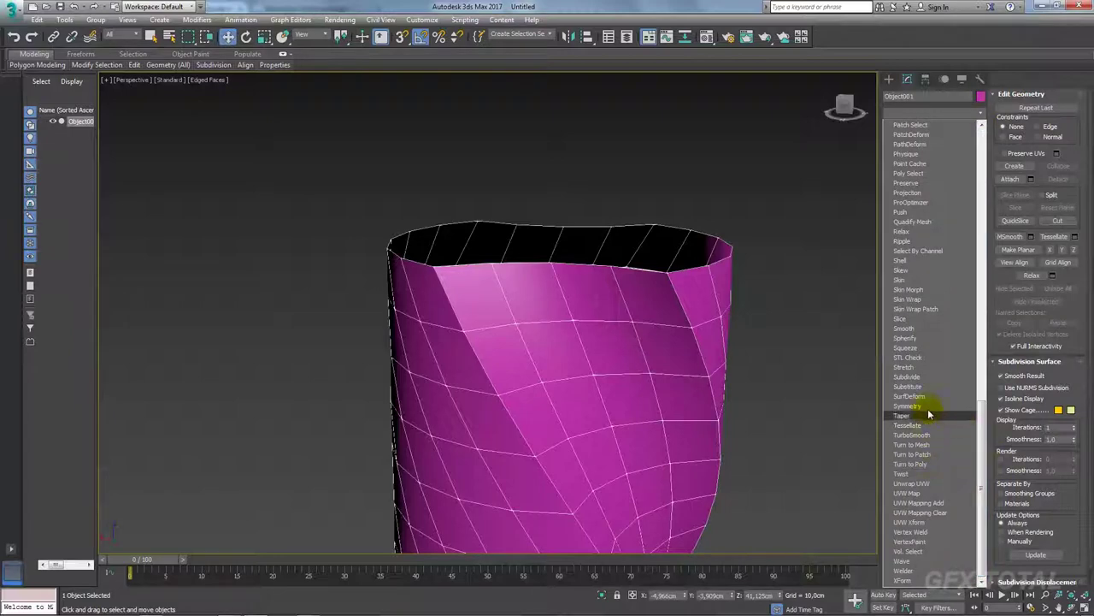
pyautogui.click(903, 318)
pyautogui.scroll(-5, 647, 325)
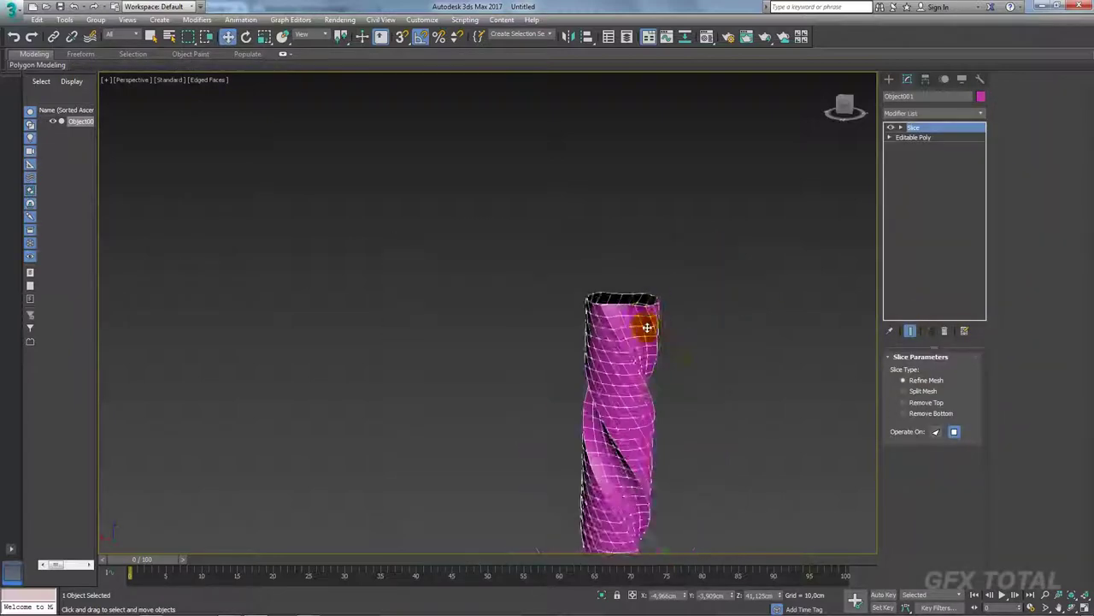
pyautogui.moveTo(647, 325)
pyautogui.keyDown('alt'); pyautogui.mouseDown(button='middle')
pyautogui.moveTo(655, 362)
pyautogui.moveTo(596, 371)
pyautogui.moveTo(625, 425)
pyautogui.moveTo(666, 350)
pyautogui.mouseUp(button='middle'); pyautogui.keyUp('alt')
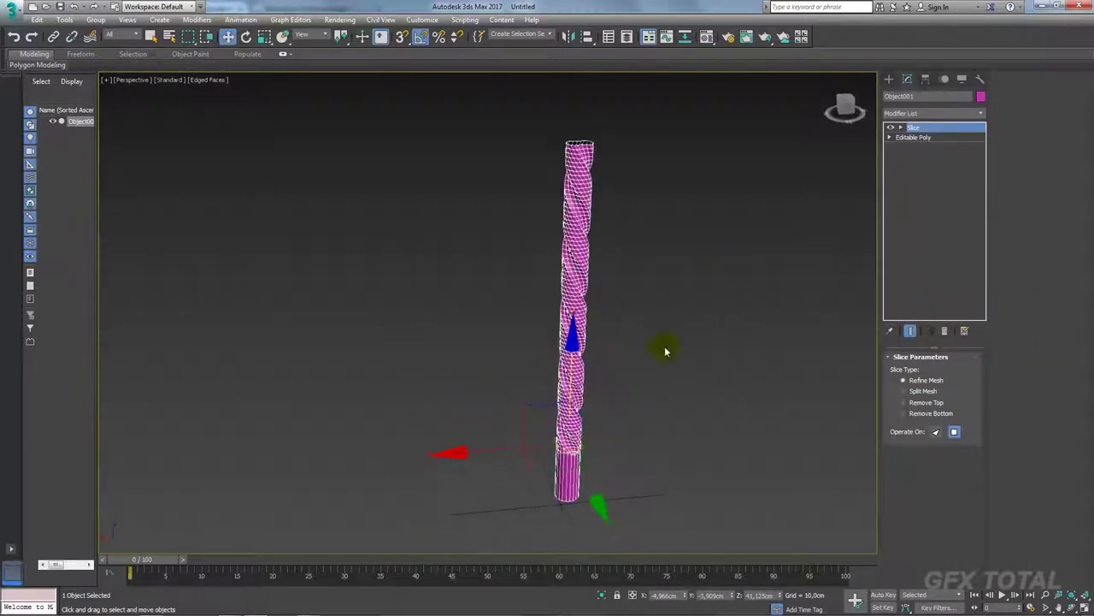
# Move the Slice Plane up to the top end of the column.
pyautogui.click(902, 129)
pyautogui.click(919, 138)
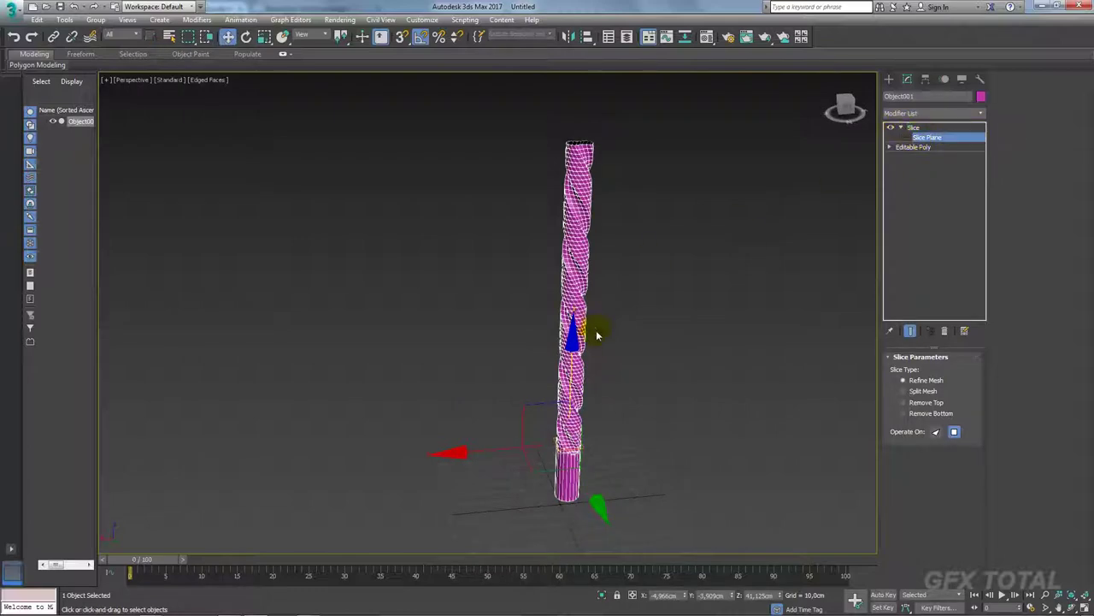
pyautogui.moveTo(571, 357); pyautogui.dragTo(575, 75)
pyautogui.scroll(2, 575, 128)
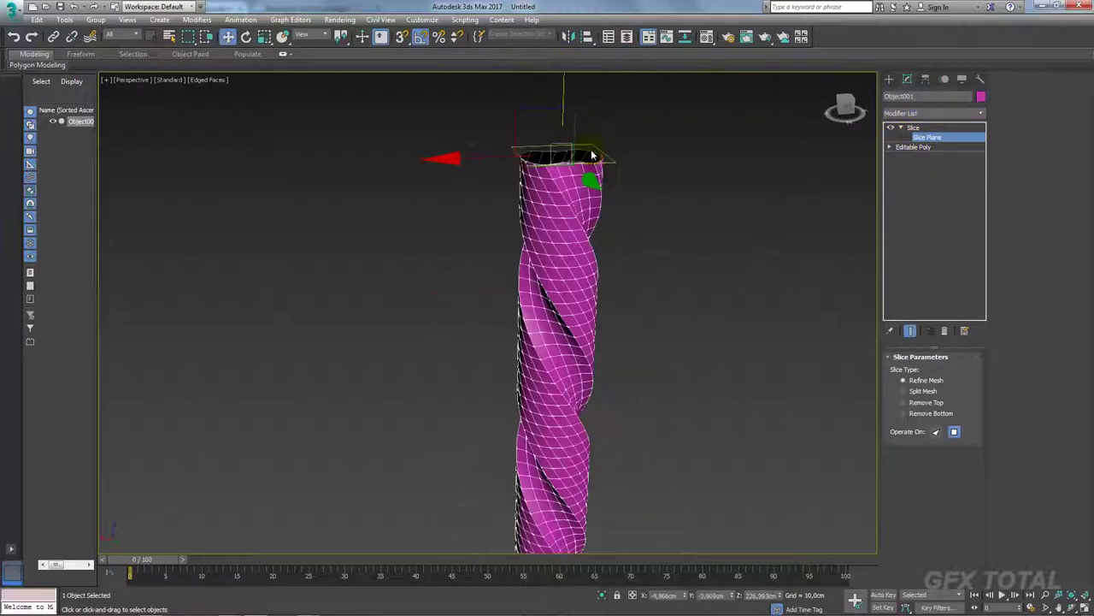
pyautogui.scroll(4, 576, 176)
pyautogui.scroll(2, 559, 171)
pyautogui.moveTo(559, 171)
pyautogui.mouseDown(button='middle')
pyautogui.moveTo(585, 243)
pyautogui.moveTo(576, 239)
pyautogui.mouseUp(button='middle')
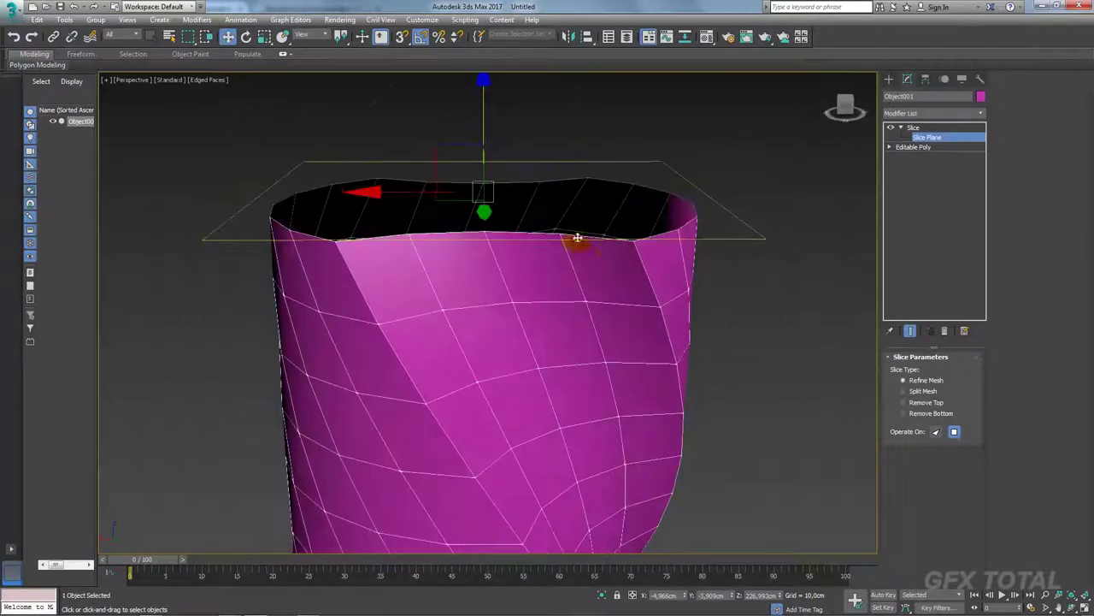
# Rotate the slice plane so it tilts across the column's top.
pyautogui.press('e')
pyautogui.moveTo(533, 94); pyautogui.dragTo(553, 98)
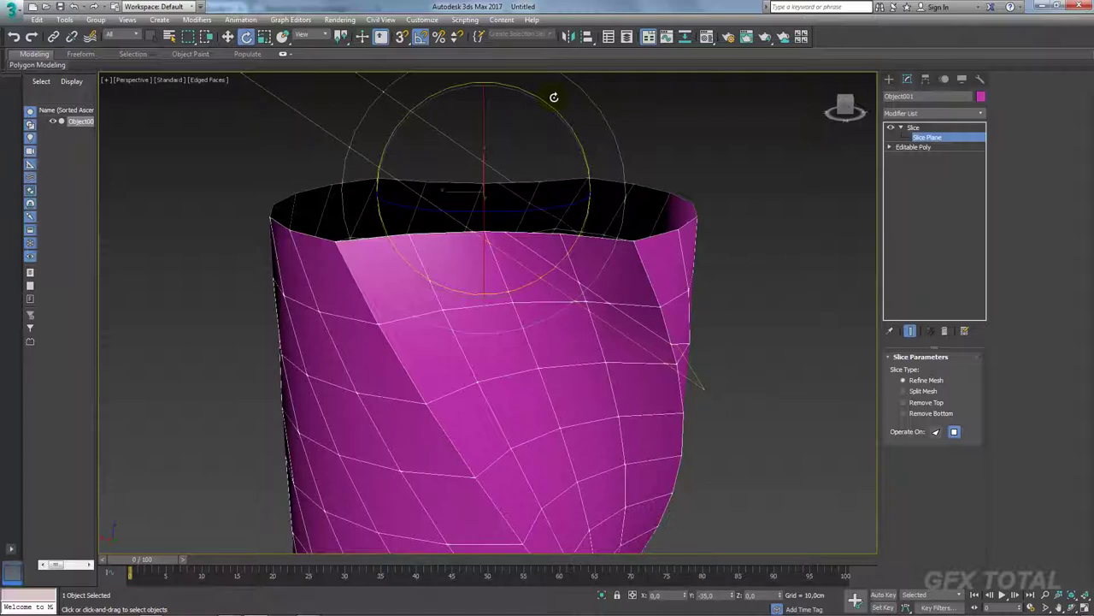
pyautogui.moveTo(553, 97); pyautogui.dragTo(552, 98)
pyautogui.moveTo(667, 221)
pyautogui.keyDown('alt'); pyautogui.mouseDown(button='middle')
pyautogui.moveTo(603, 237)
pyautogui.moveTo(691, 227)
pyautogui.mouseUp(button='middle'); pyautogui.keyUp('alt')
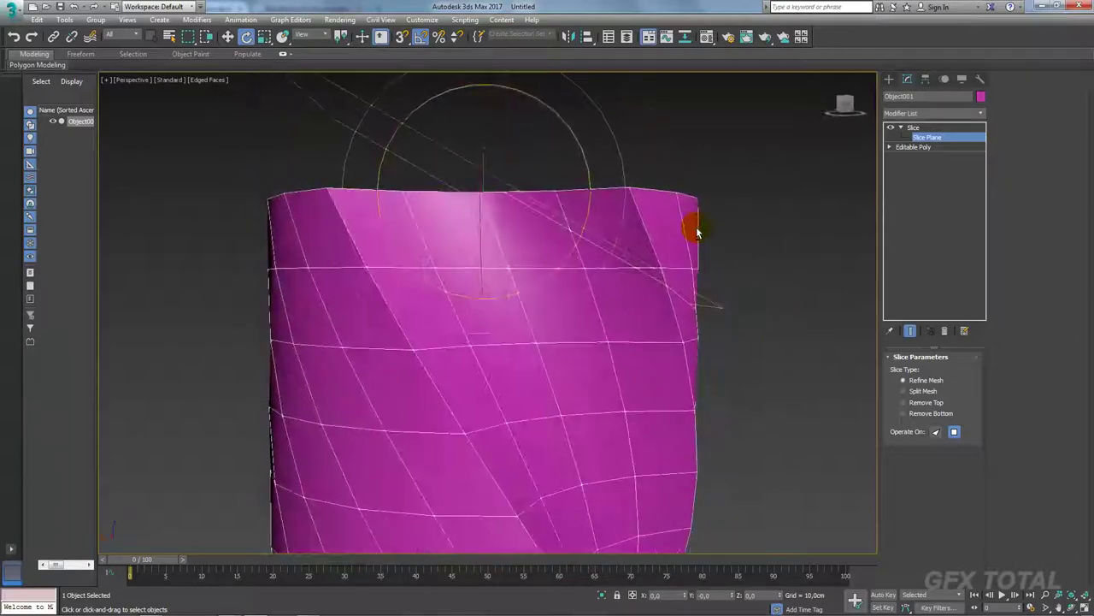
pyautogui.moveTo(521, 154); pyautogui.dragTo(514, 198)
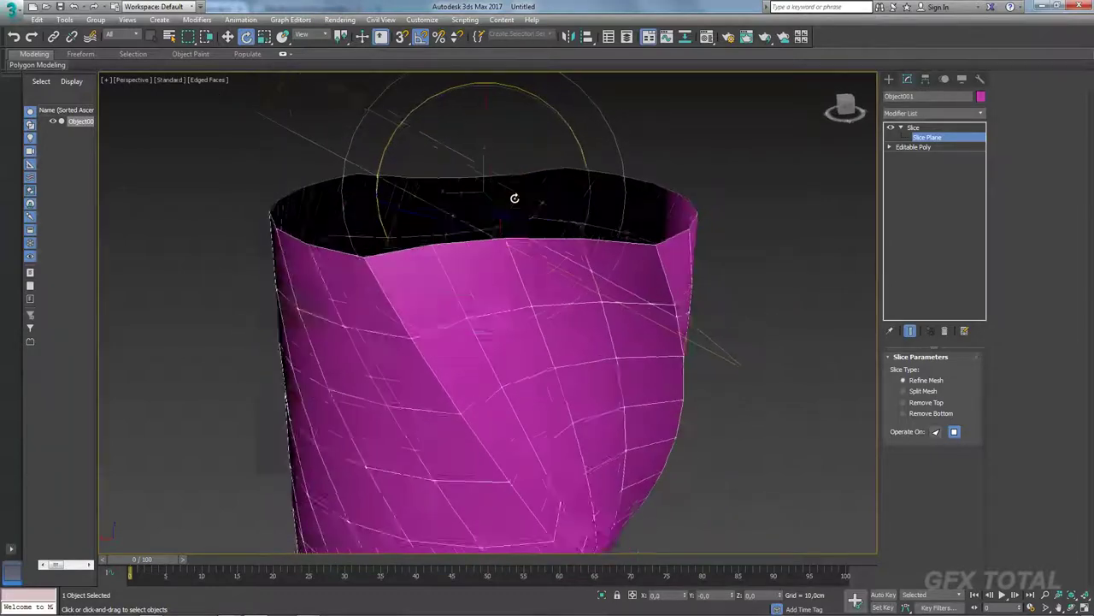
# Copy the Slice modifier and paste a second Slice into the stack.
pyautogui.click(916, 130)
pyautogui.rightClick(913, 128)
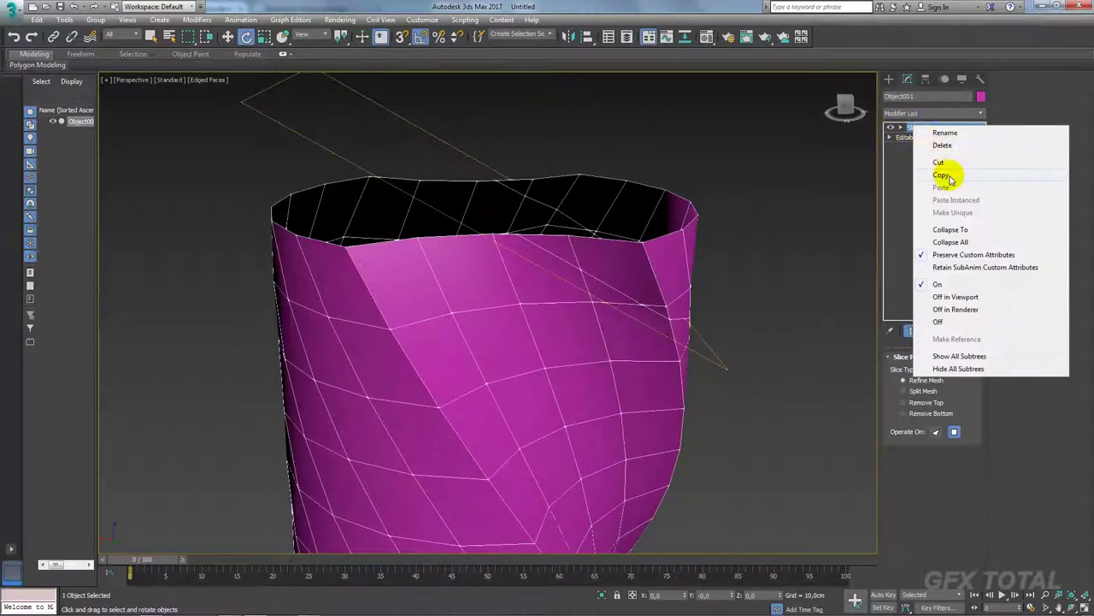
pyautogui.click(941, 176)
pyautogui.rightClick(932, 128)
pyautogui.click(943, 187)
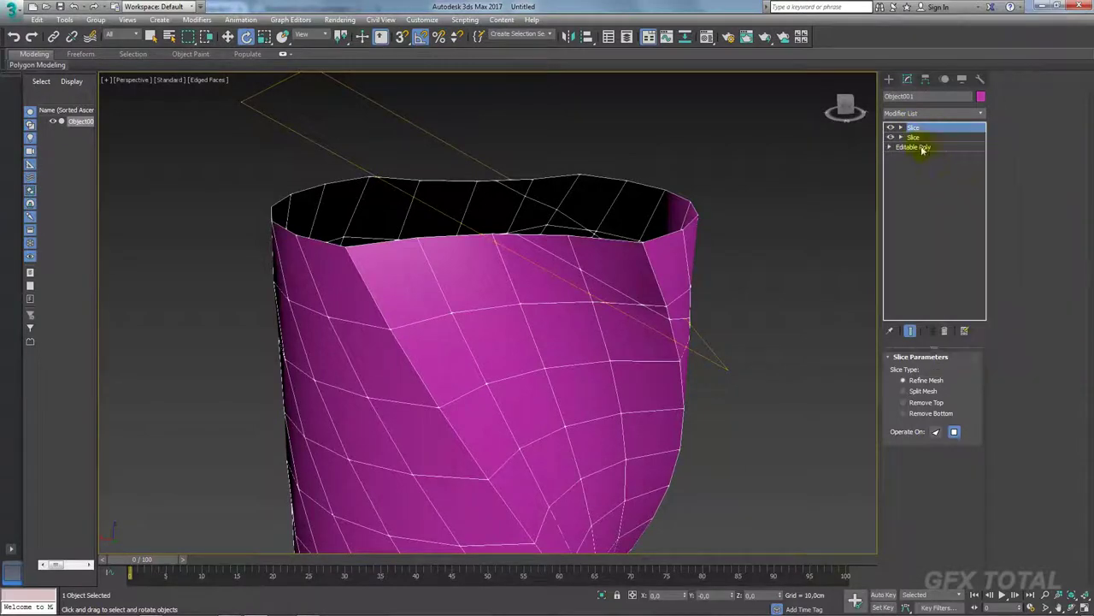
# Rotate the new Slice Plane to the opposite tilt, Y 30.
pyautogui.click(901, 128)
pyautogui.click(926, 137)
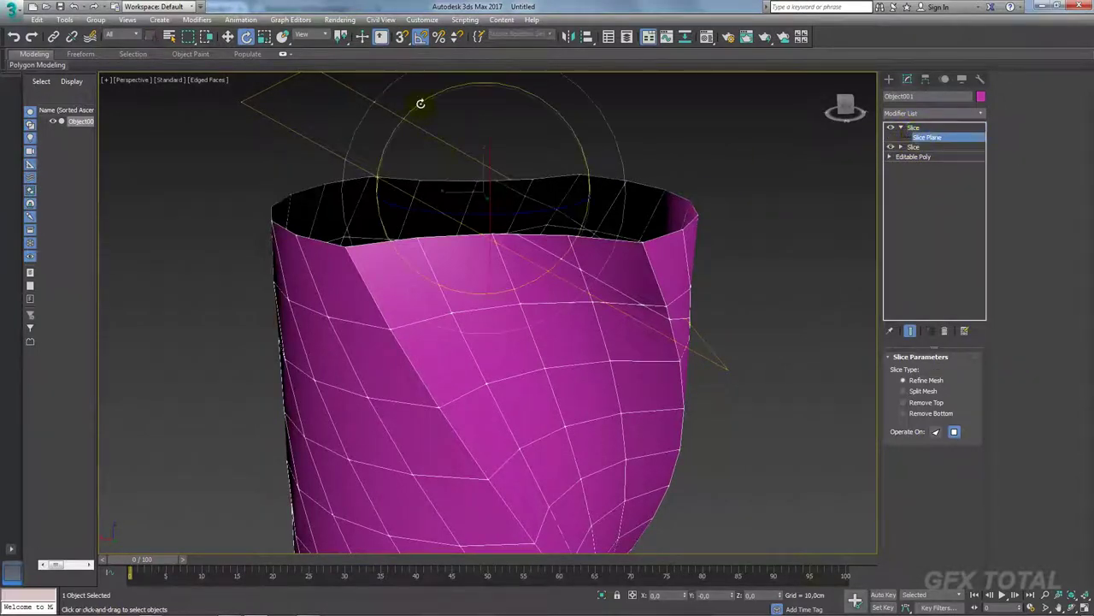
pyautogui.moveTo(420, 103); pyautogui.dragTo(403, 115)
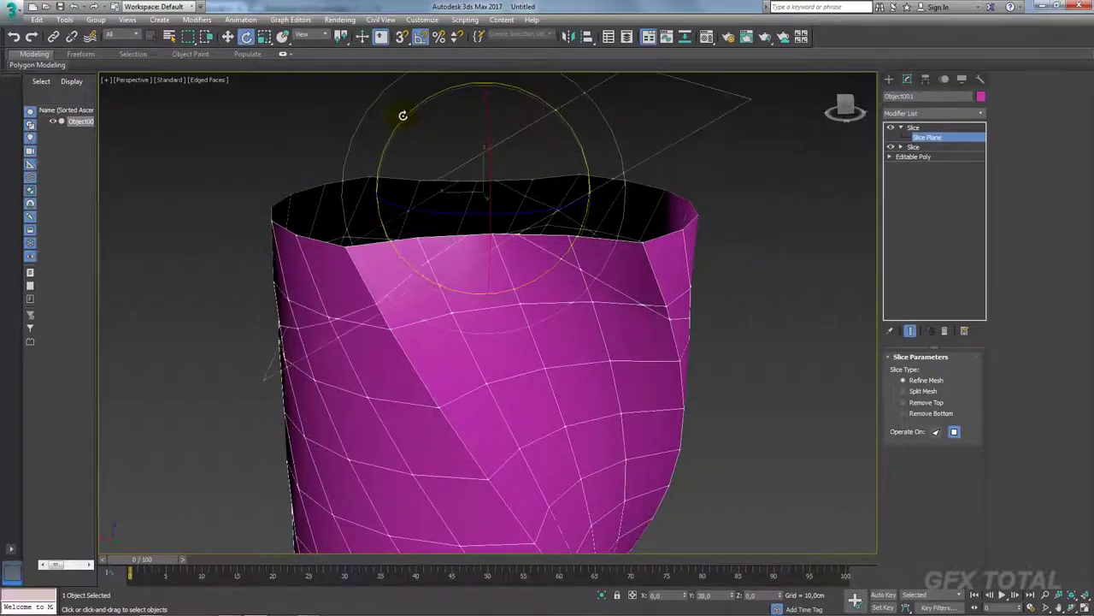
pyautogui.keyDown('alt'); pyautogui.moveTo(552, 225); pyautogui.dragTo(542, 239, button='middle'); pyautogui.keyUp('alt')
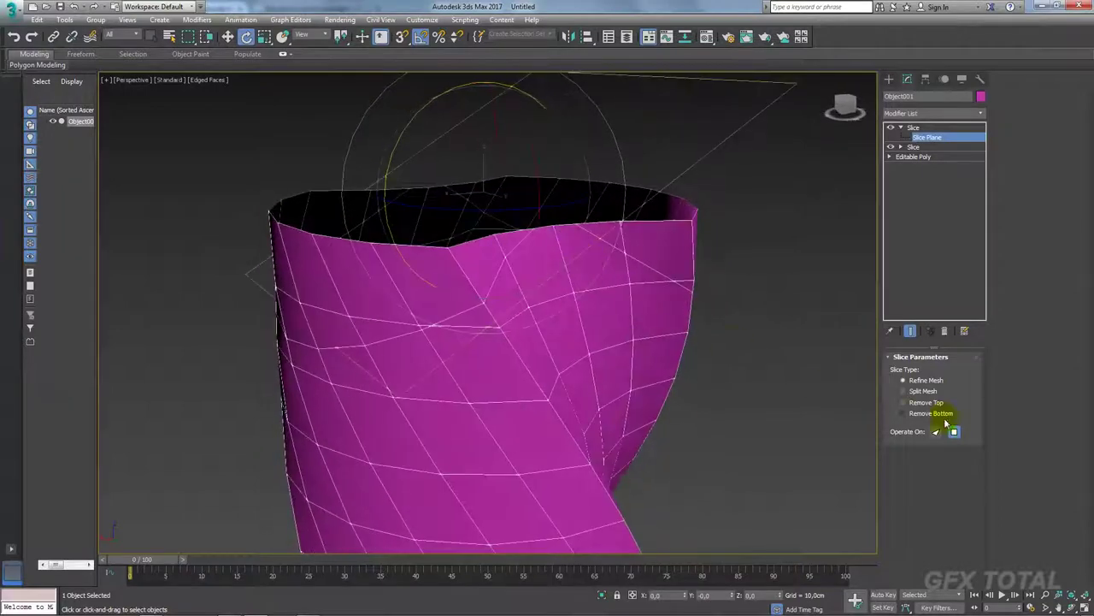
# Set both Slice modifiers to Remove Top, leaving an angled tip.
pyautogui.click(917, 402)
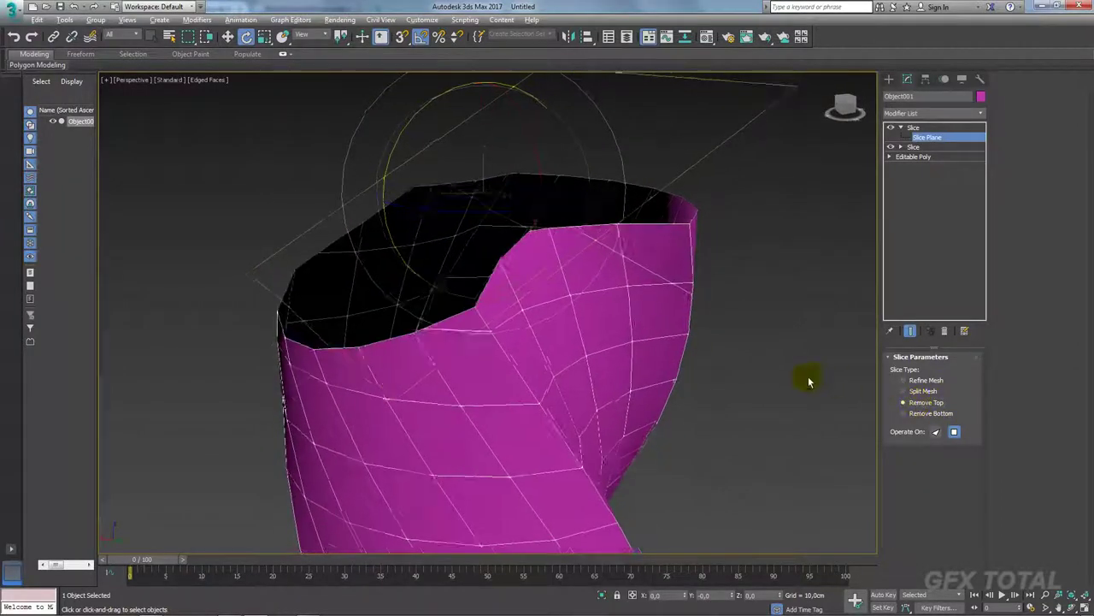
pyautogui.keyDown('alt'); pyautogui.moveTo(807, 373); pyautogui.dragTo(794, 347, button='middle'); pyautogui.keyUp('alt')
pyautogui.click(914, 147)
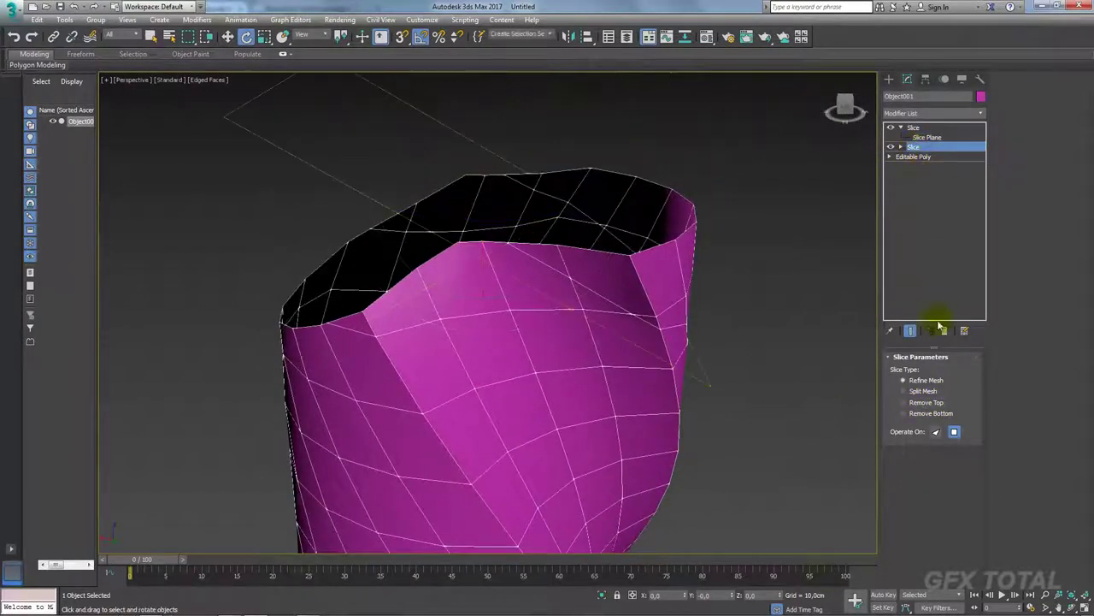
pyautogui.click(913, 406)
pyautogui.moveTo(652, 298)
pyautogui.keyDown('alt'); pyautogui.mouseDown(button='middle')
pyautogui.moveTo(667, 302)
pyautogui.moveTo(630, 307)
pyautogui.moveTo(625, 354)
pyautogui.moveTo(613, 312)
pyautogui.mouseUp(button='middle'); pyautogui.keyUp('alt')
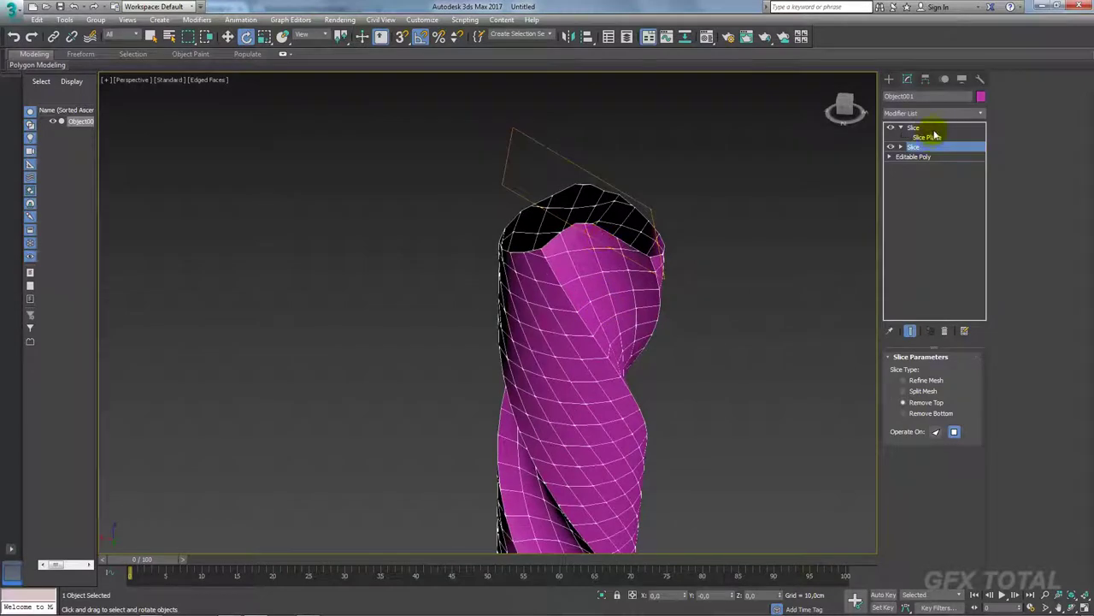
pyautogui.click(907, 127)
pyautogui.click(901, 127)
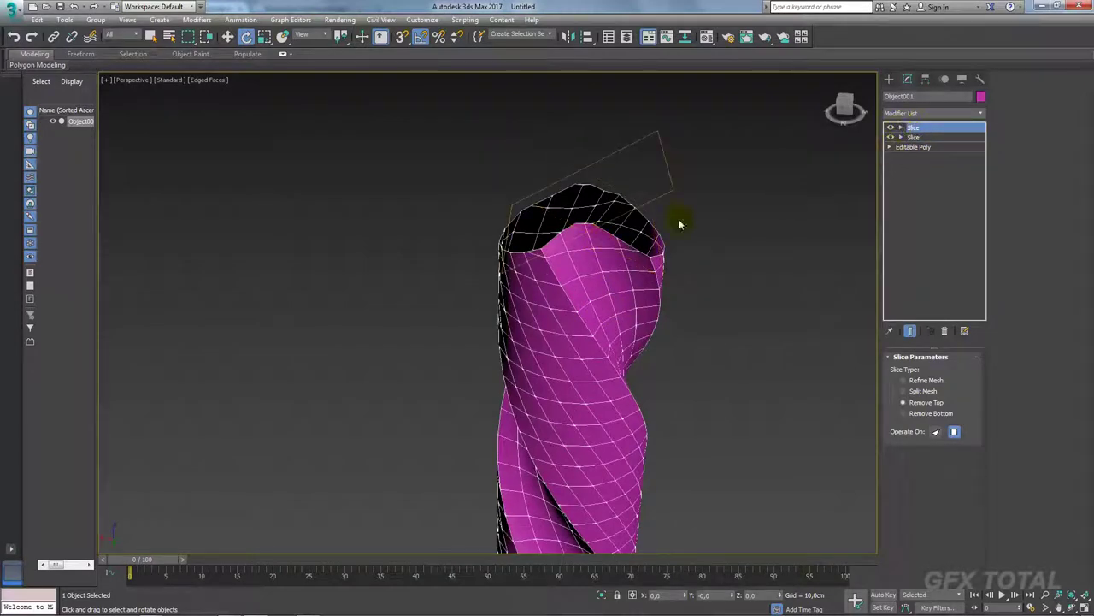
pyautogui.click(983, 113)
# Add an Edit Poly modifier on top of the sliced drill mesh.
pyautogui.moveTo(984, 146); pyautogui.dragTo(990, 237)
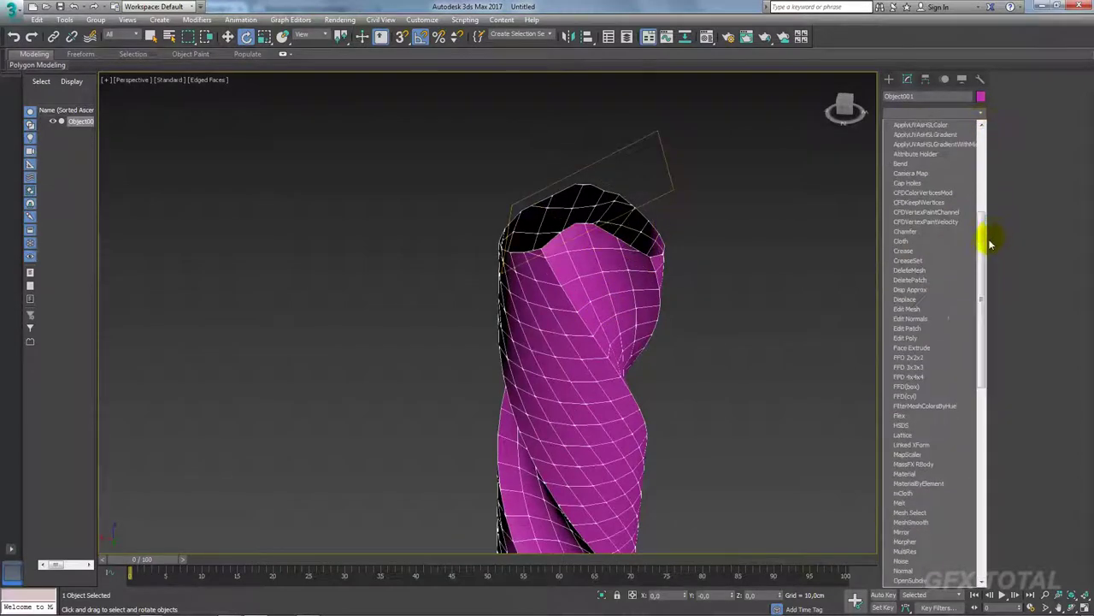
pyautogui.click(906, 338)
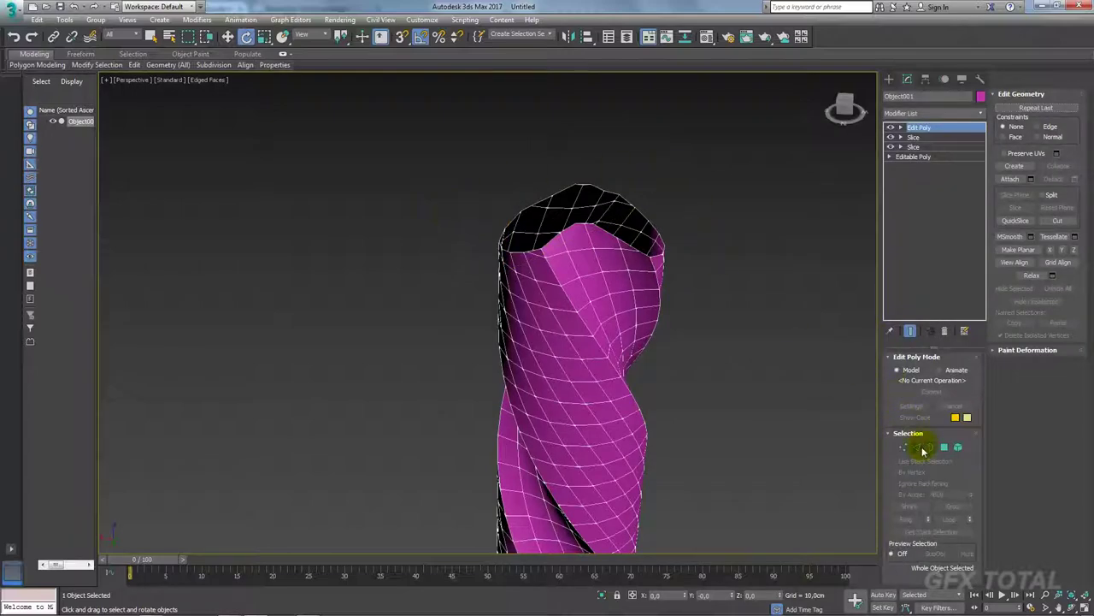
pyautogui.scroll(3, 630, 225)
pyautogui.scroll(3, 633, 275)
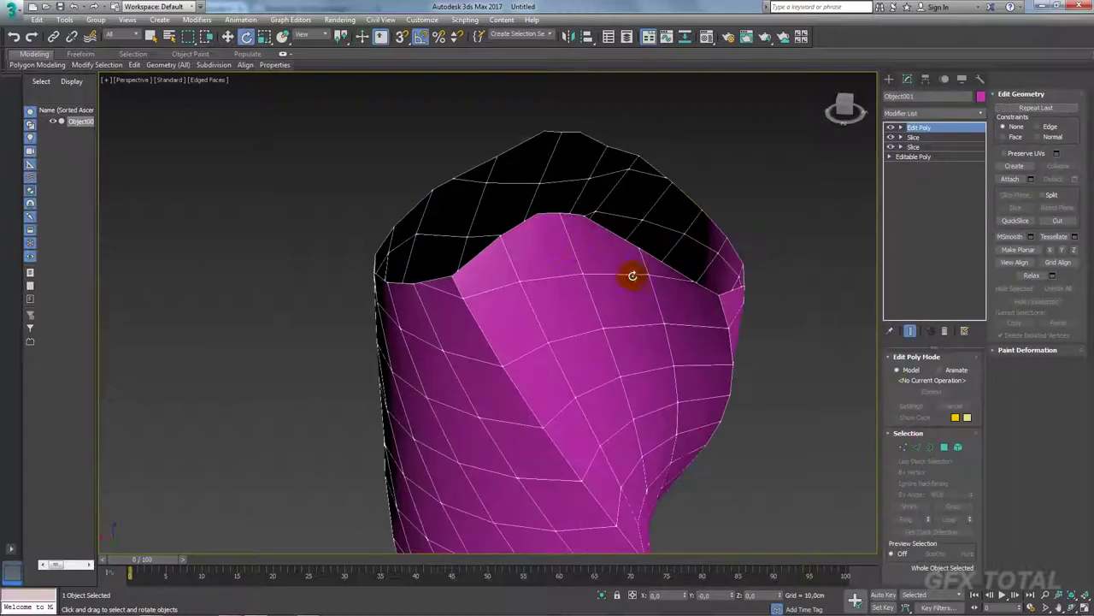
# Select edges on the top rim, then check the drill reference photo in Firefox.
pyautogui.click(927, 450)
pyautogui.click(552, 213)
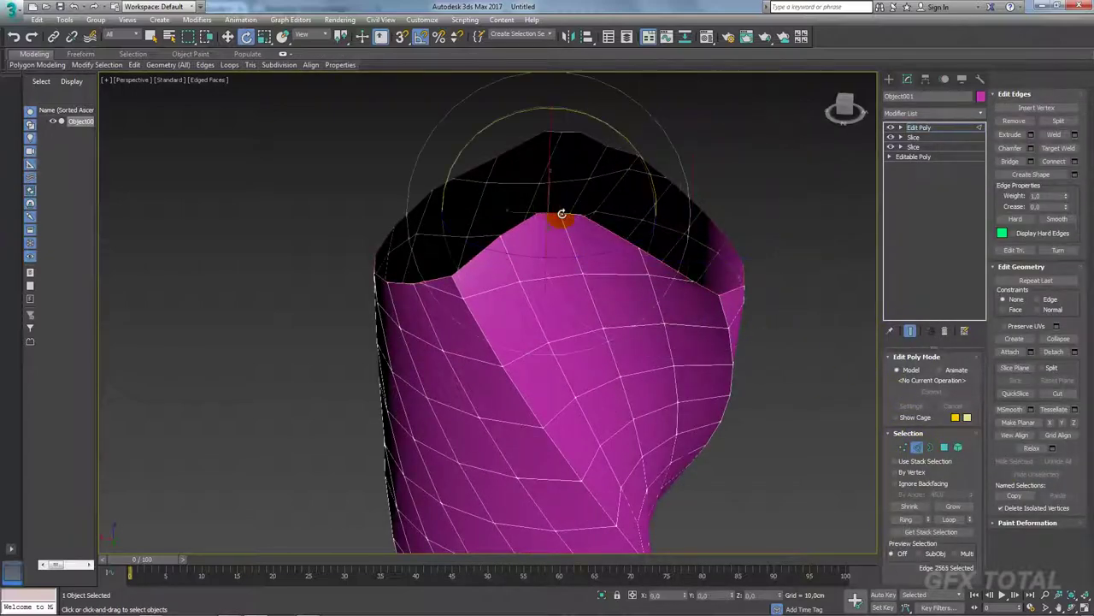
pyautogui.keyDown('ctrl'); pyautogui.click(562, 146); pyautogui.keyUp('ctrl')
pyautogui.keyDown('ctrl'); pyautogui.click(555, 131); pyautogui.keyUp('ctrl')
pyautogui.keyDown('ctrl'); pyautogui.click(555, 131); pyautogui.keyUp('ctrl')
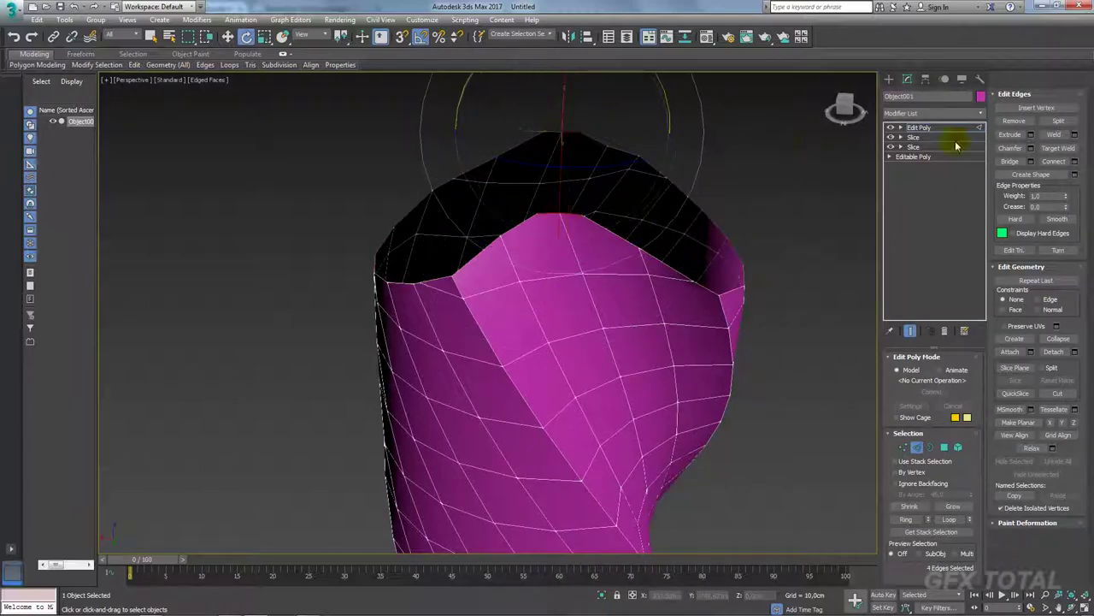
pyautogui.moveTo(564, 171)
pyautogui.keyDown('alt'); pyautogui.mouseDown(button='middle')
pyautogui.moveTo(818, 196)
pyautogui.moveTo(660, 410)
pyautogui.mouseUp(button='middle'); pyautogui.keyUp('alt')
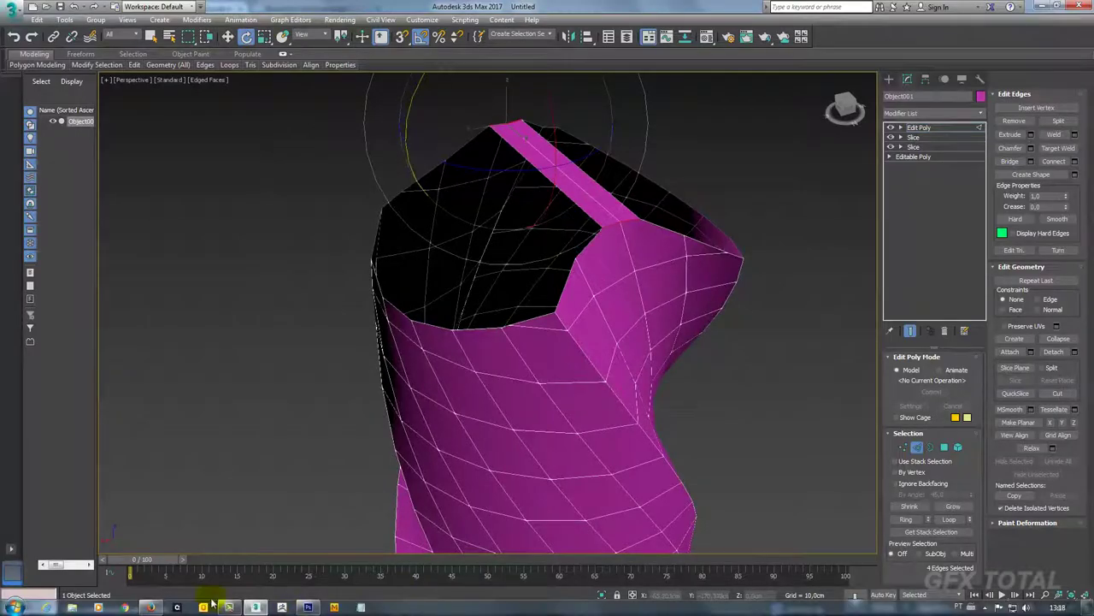
pyautogui.click(152, 608)
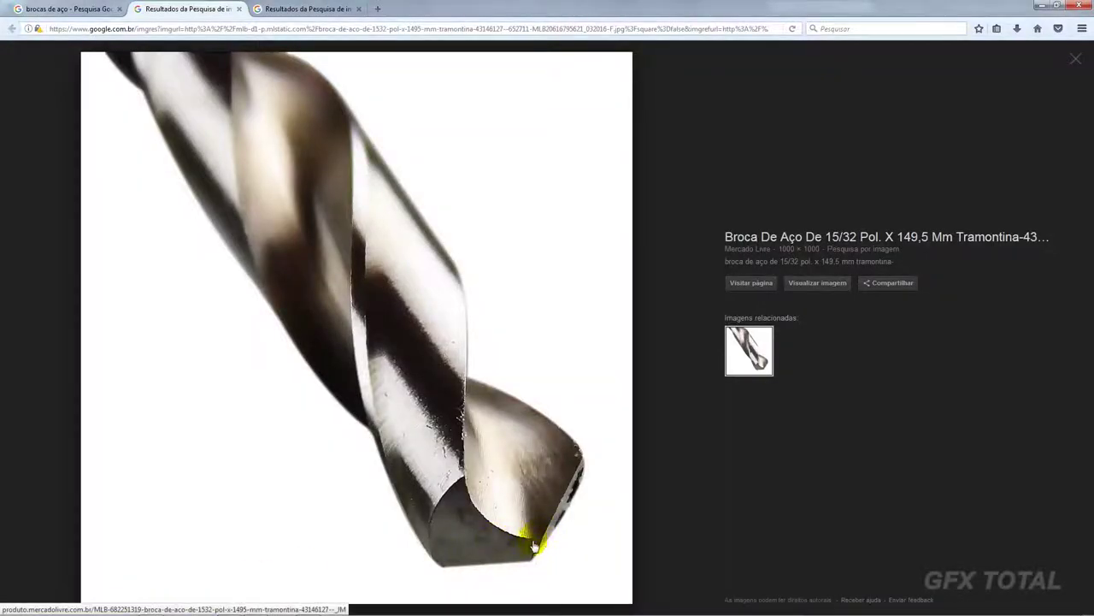
# Narrow the thin flute strip by scaling its edges, then raise its tip slightly.
pyautogui.hotkey('alt', 'Tab')
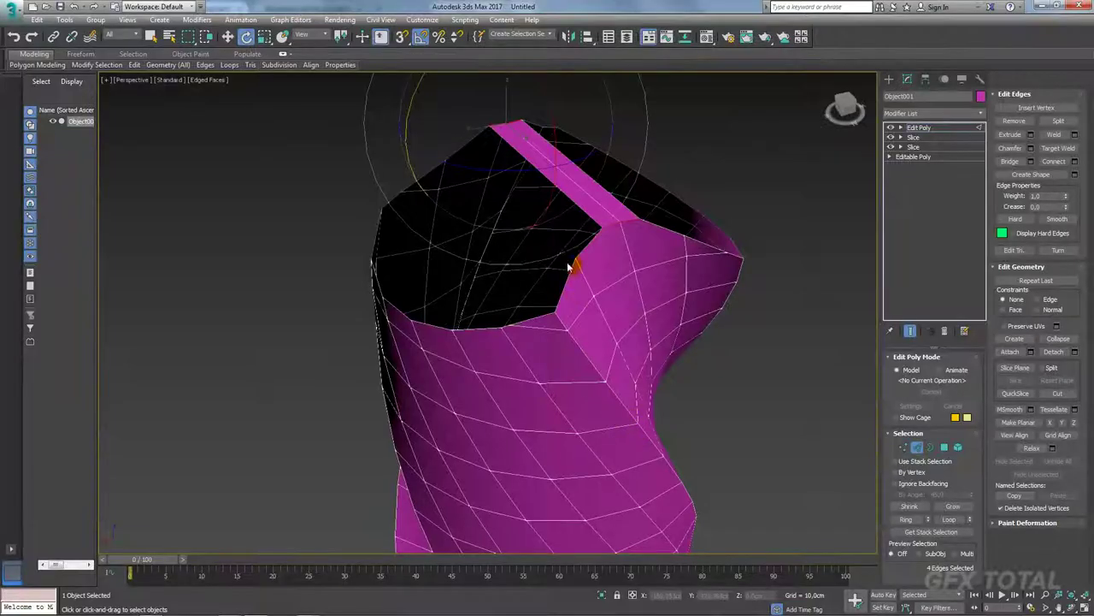
pyautogui.moveTo(574, 262)
pyautogui.keyDown('alt'); pyautogui.mouseDown(button='middle')
pyautogui.moveTo(547, 247)
pyautogui.moveTo(578, 227)
pyautogui.moveTo(591, 249)
pyautogui.mouseUp(button='middle'); pyautogui.keyUp('alt')
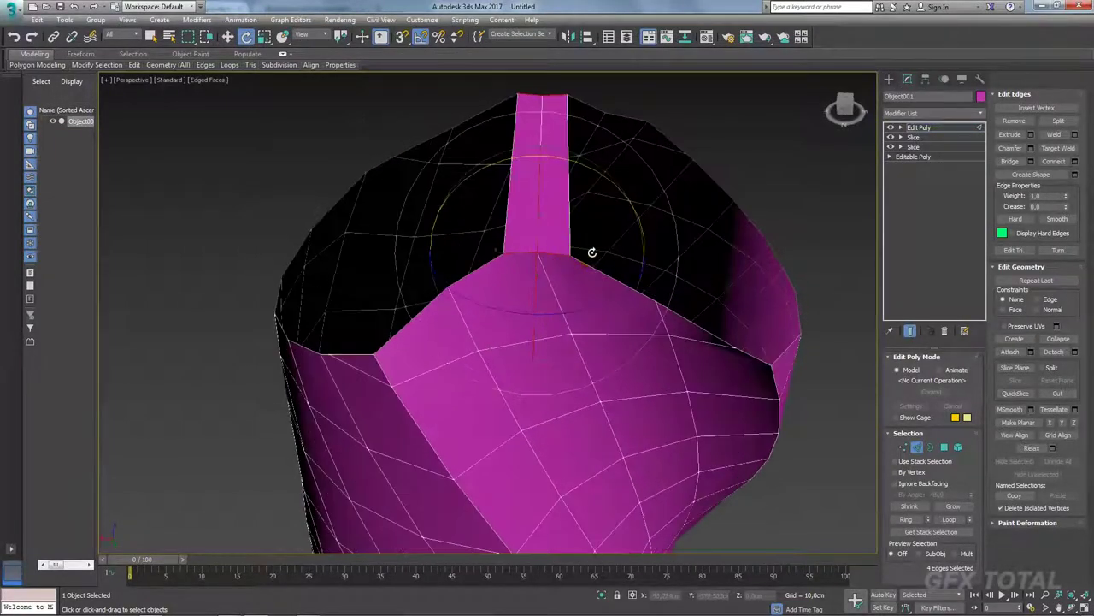
pyautogui.press('r')
pyautogui.moveTo(666, 258); pyautogui.dragTo(561, 246)
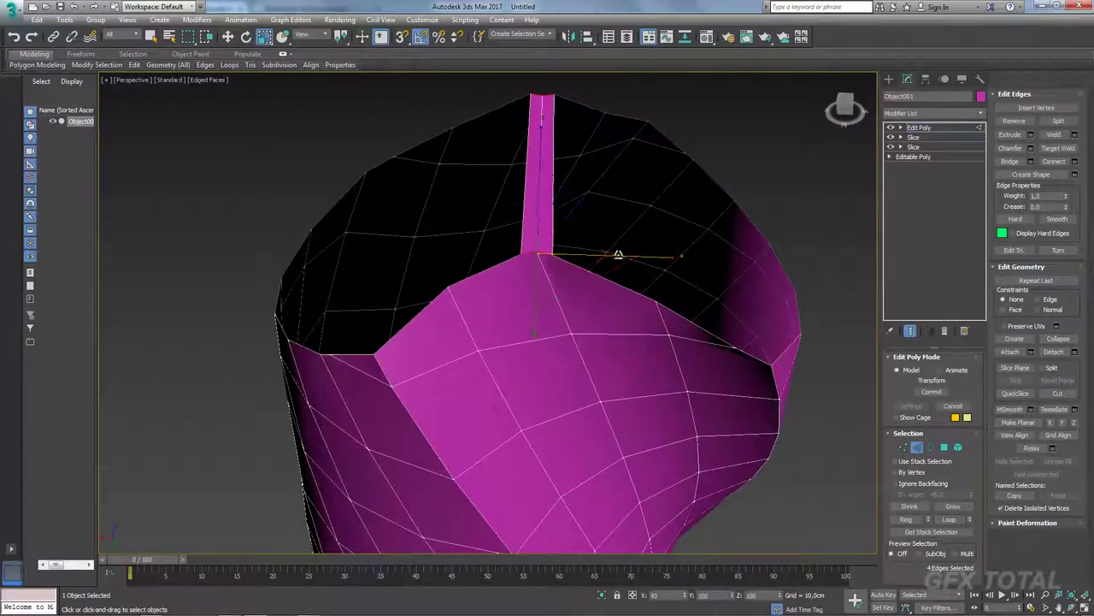
pyautogui.keyDown('alt'); pyautogui.moveTo(561, 247); pyautogui.dragTo(561, 142, button='middle'); pyautogui.keyUp('alt')
pyautogui.press('w')
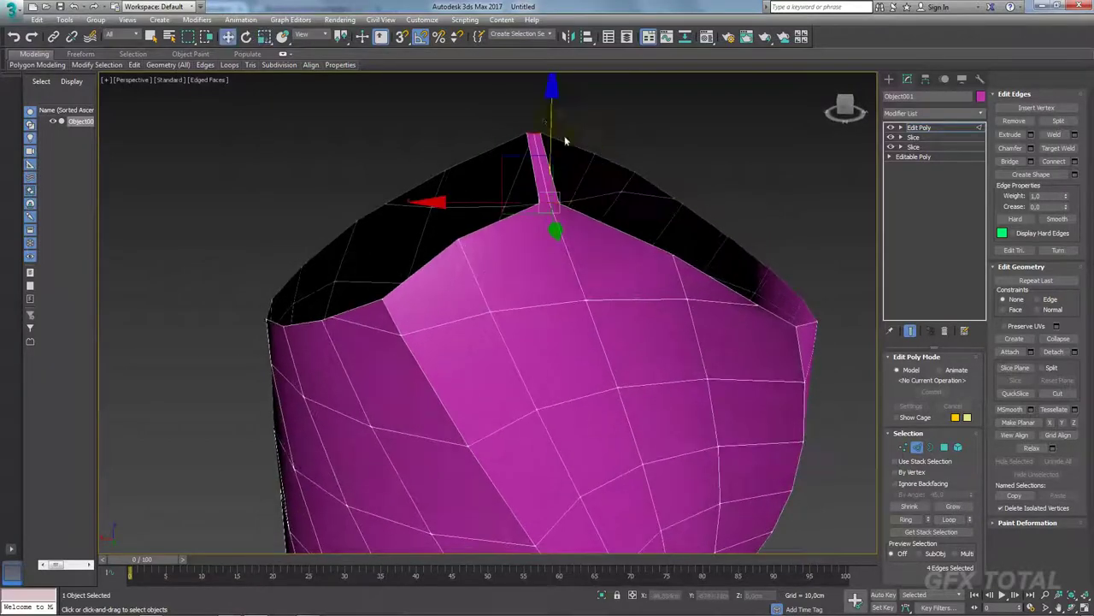
pyautogui.moveTo(552, 110); pyautogui.dragTo(542, 94)
# Bridge the selected top edges to close the gap with new faces.
pyautogui.click(544, 124)
pyautogui.keyDown('alt'); pyautogui.moveTo(542, 94); pyautogui.dragTo(692, 248, button='middle'); pyautogui.keyUp('alt')
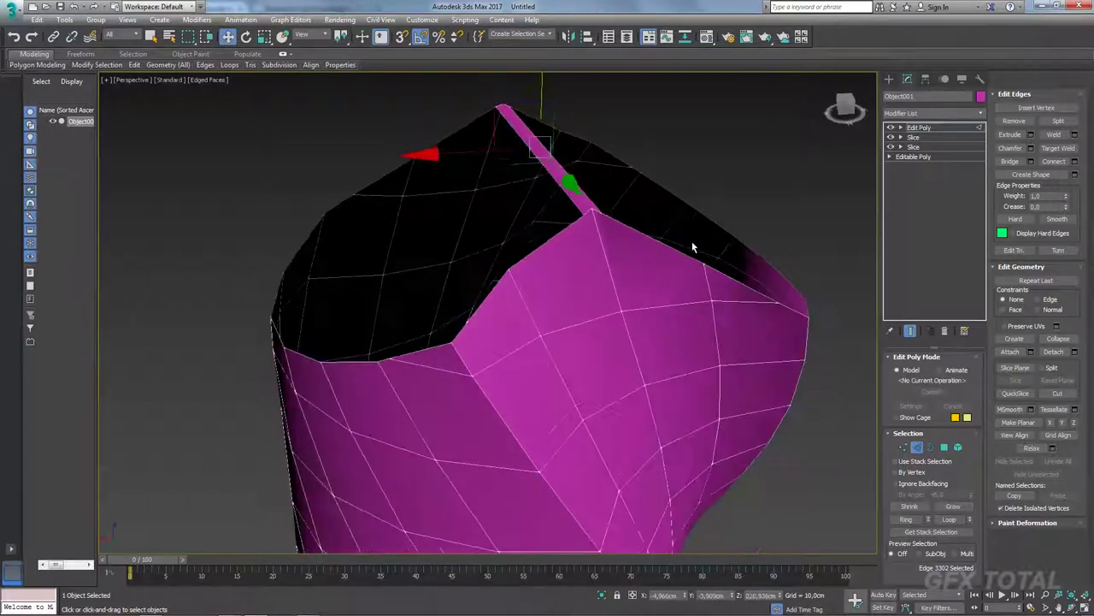
pyautogui.click(930, 447)
pyautogui.click(757, 291)
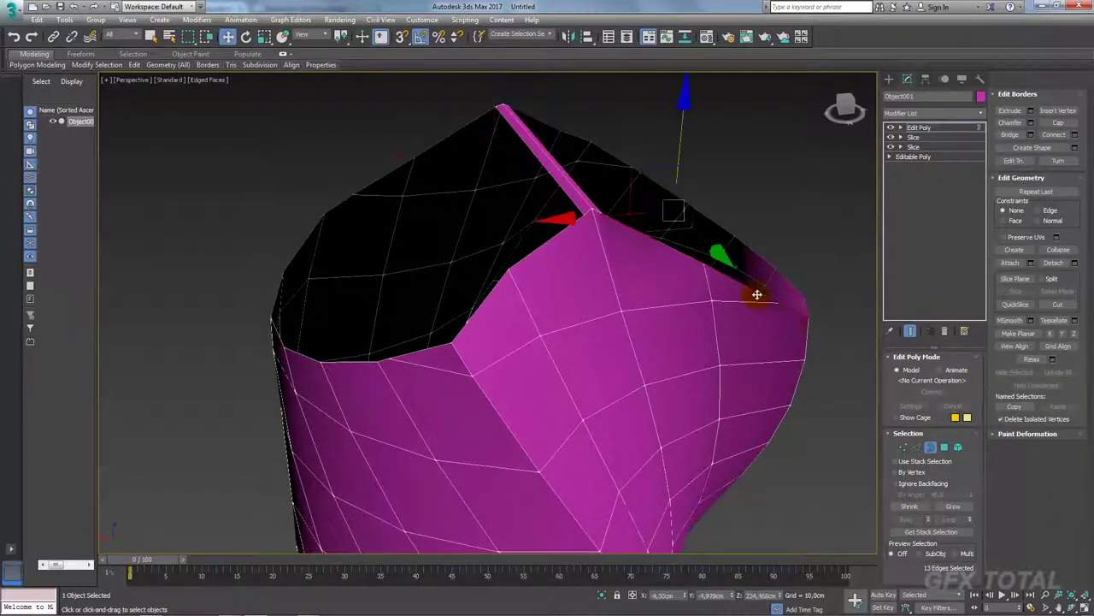
pyautogui.moveTo(757, 291)
pyautogui.keyDown('alt'); pyautogui.mouseDown(button='middle')
pyautogui.moveTo(757, 367)
pyautogui.moveTo(742, 383)
pyautogui.mouseUp(button='middle'); pyautogui.keyUp('alt')
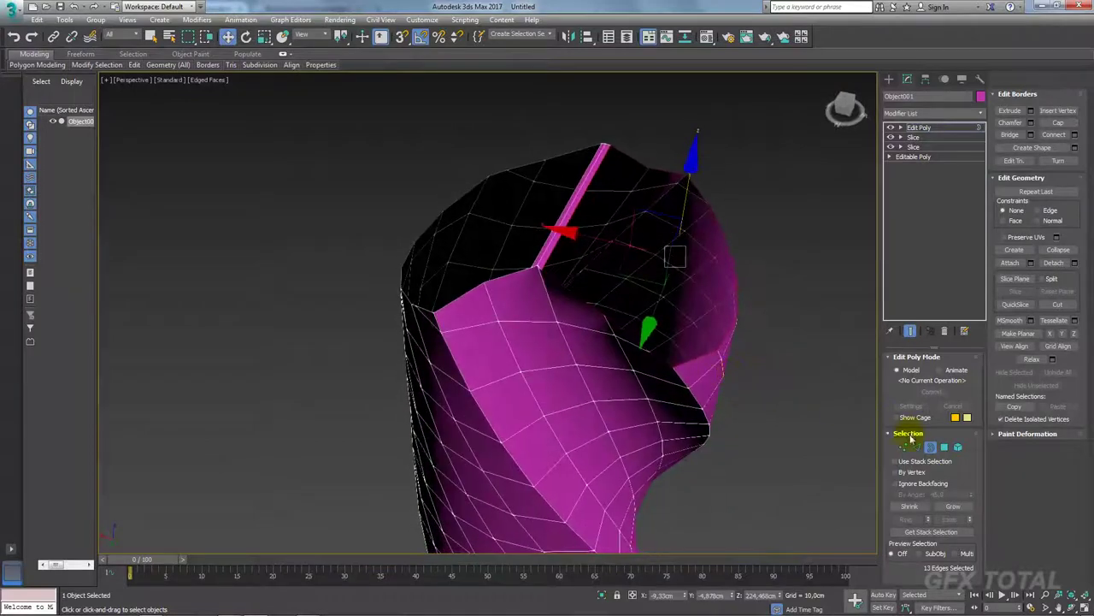
pyautogui.click(918, 447)
pyautogui.keyDown('alt'); pyautogui.moveTo(650, 223); pyautogui.dragTo(557, 141, button='middle'); pyautogui.keyUp('alt')
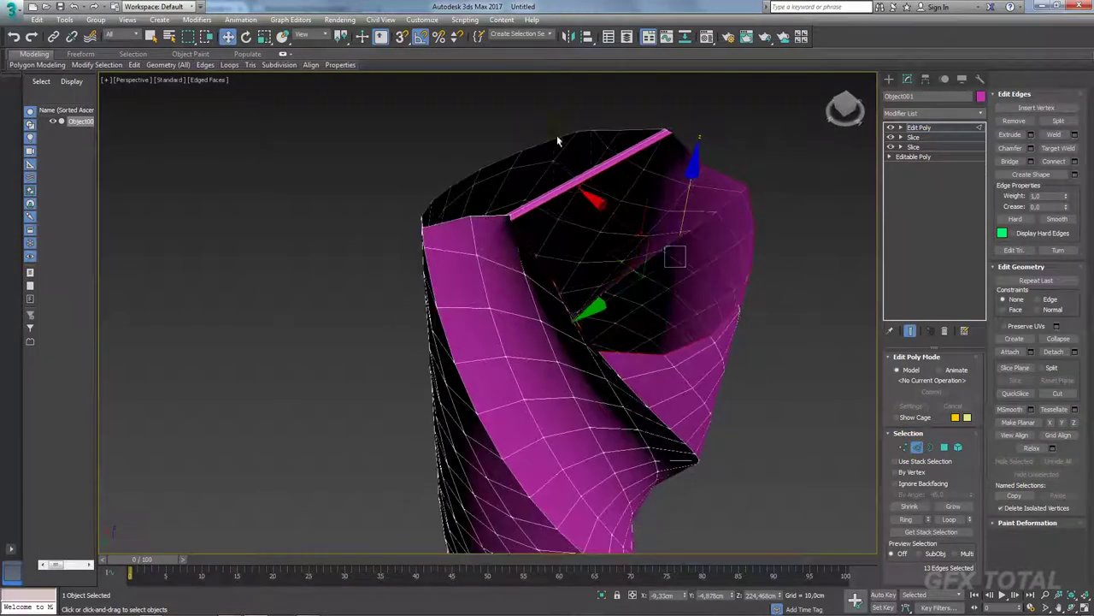
pyautogui.moveTo(594, 200)
pyautogui.keyDown('alt'); pyautogui.mouseDown(button='middle')
pyautogui.moveTo(733, 281)
pyautogui.moveTo(787, 213)
pyautogui.mouseUp(button='middle'); pyautogui.keyUp('alt')
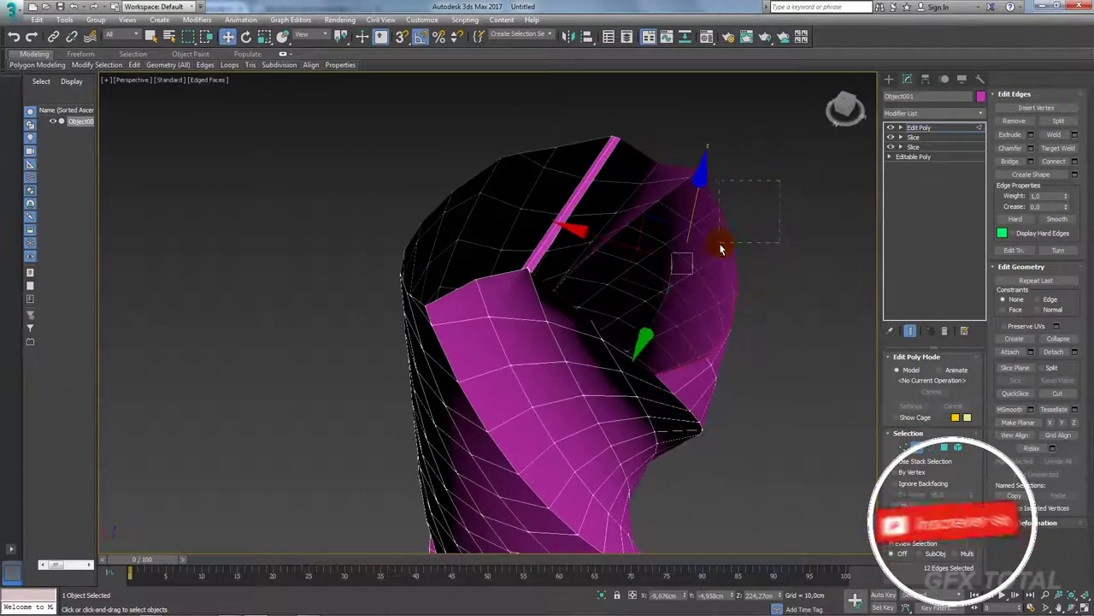
pyautogui.moveTo(704, 293)
pyautogui.keyDown('alt'); pyautogui.mouseDown(button='middle')
pyautogui.moveTo(696, 268)
pyautogui.moveTo(752, 317)
pyautogui.mouseUp(button='middle'); pyautogui.keyUp('alt')
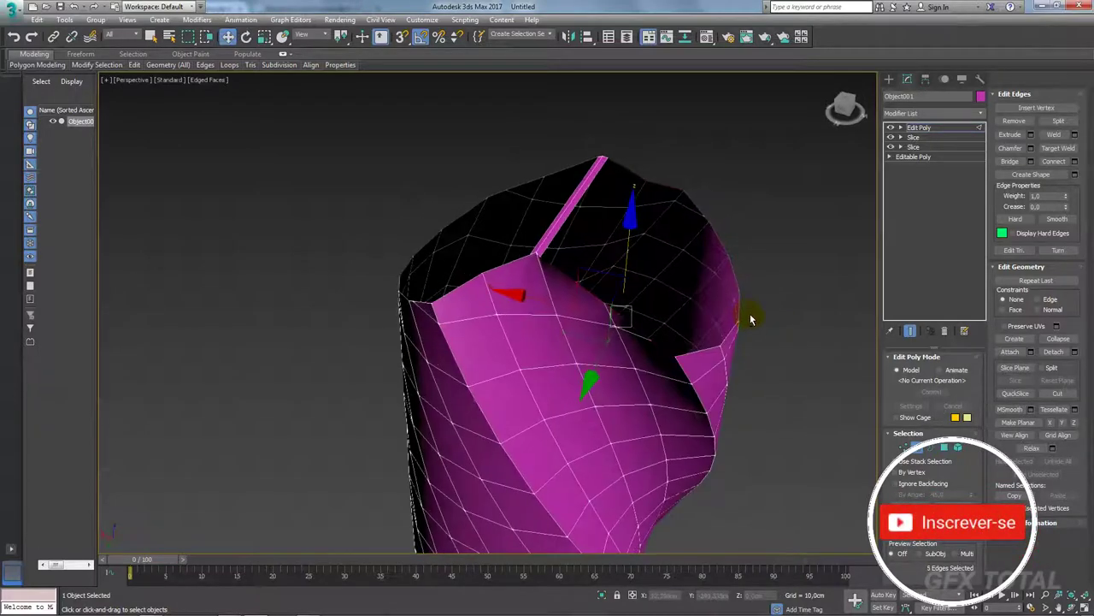
pyautogui.click(1009, 162)
pyautogui.moveTo(714, 244)
pyautogui.keyDown('alt'); pyautogui.mouseDown(button='middle')
pyautogui.moveTo(578, 242)
pyautogui.moveTo(684, 222)
pyautogui.moveTo(574, 234)
pyautogui.moveTo(704, 240)
pyautogui.moveTo(655, 277)
pyautogui.mouseUp(button='middle'); pyautogui.keyUp('alt')
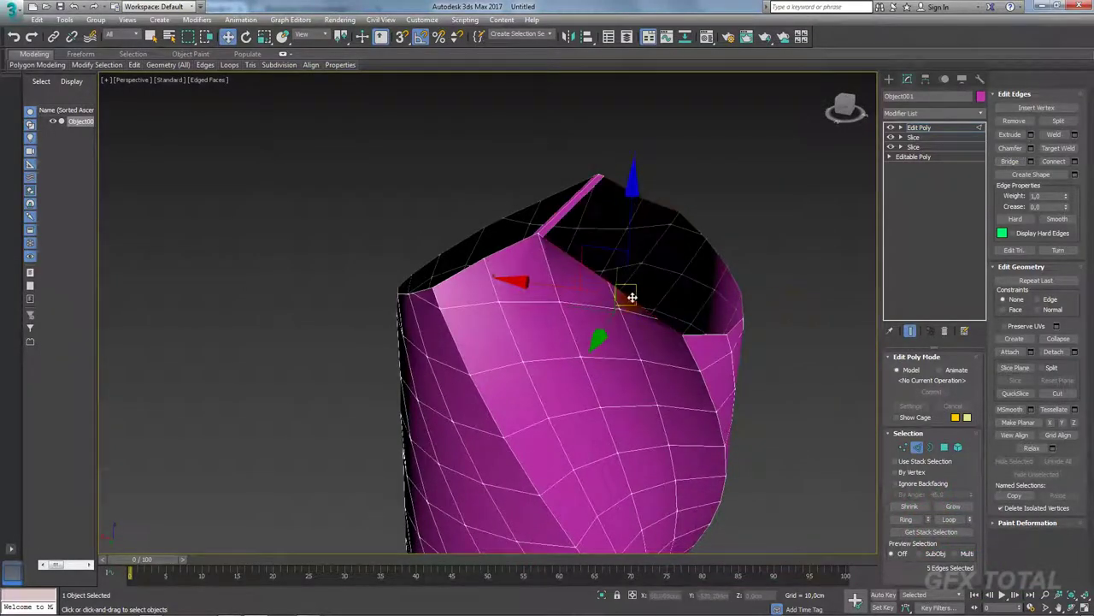
# Collapse a stray top edge and Target Weld a loose vertex to its neighbour.
pyautogui.click(631, 299)
pyautogui.keyDown('alt'); pyautogui.moveTo(630, 300); pyautogui.dragTo(641, 313, button='middle'); pyautogui.keyUp('alt')
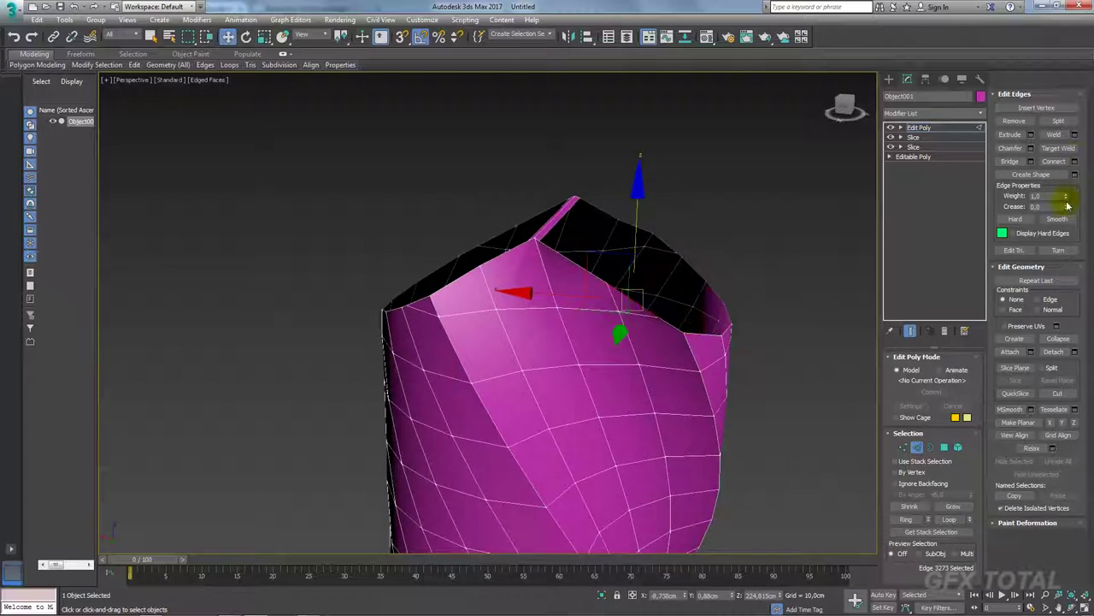
pyautogui.click(1059, 339)
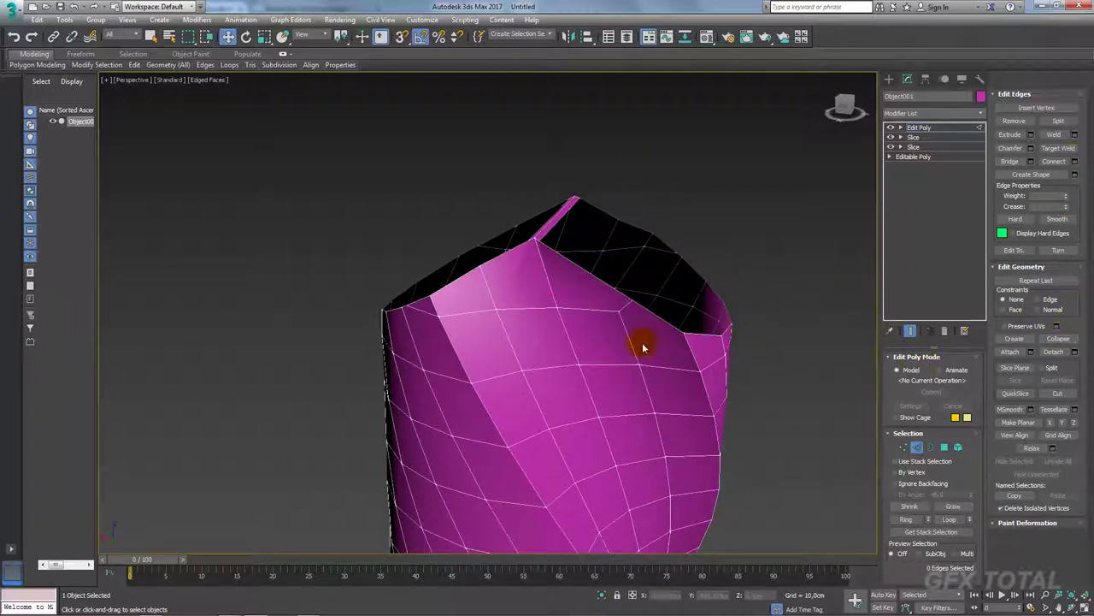
pyautogui.click(903, 447)
pyautogui.click(1059, 134)
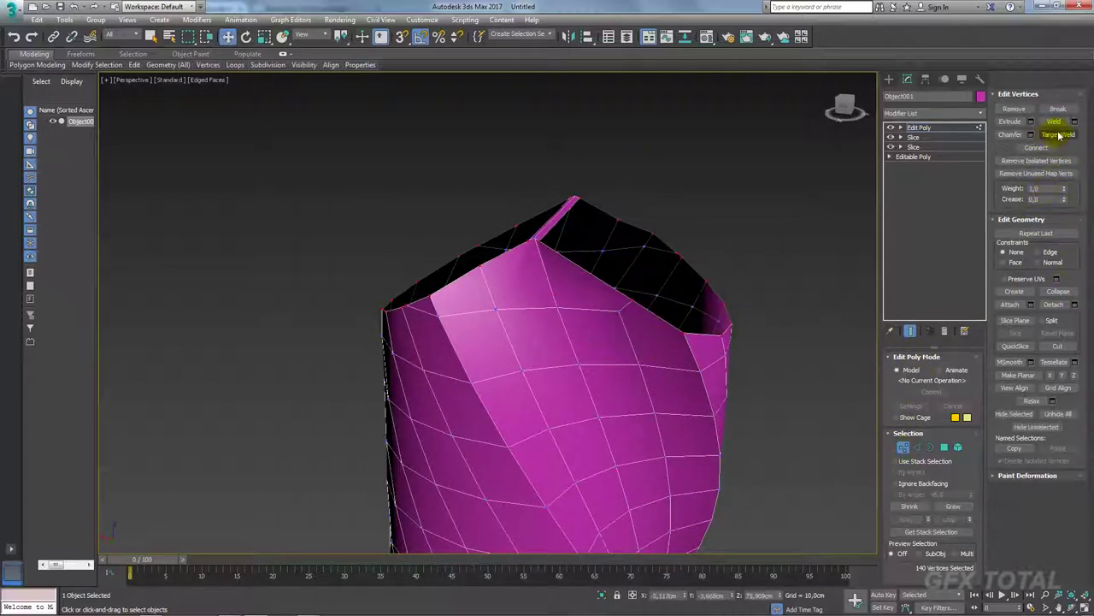
pyautogui.click(628, 299)
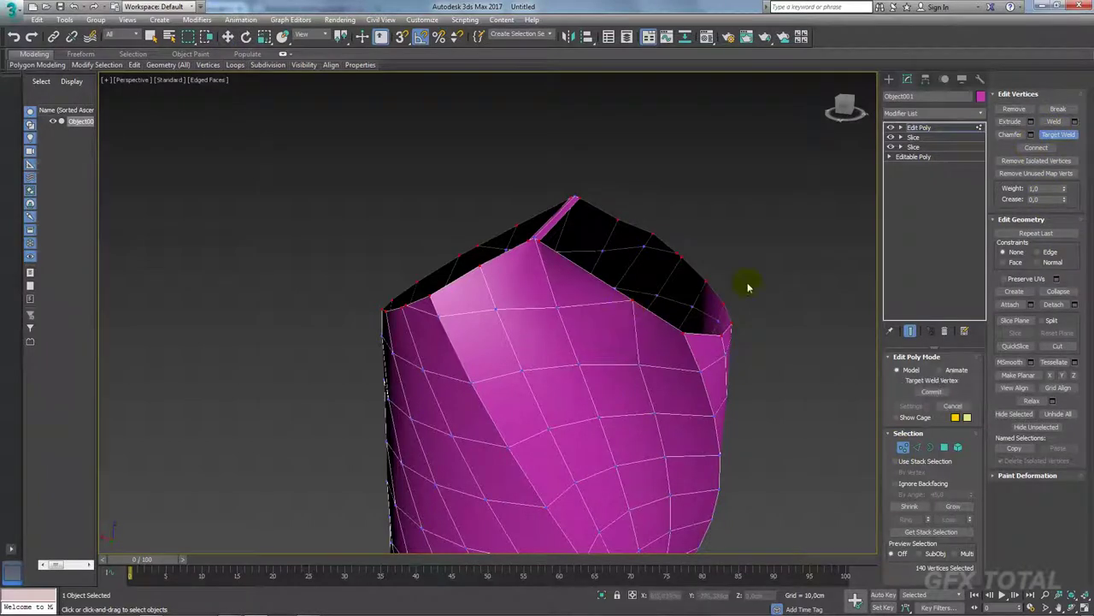
# Select four edges around the top opening and Bridge them closed.
pyautogui.click(931, 449)
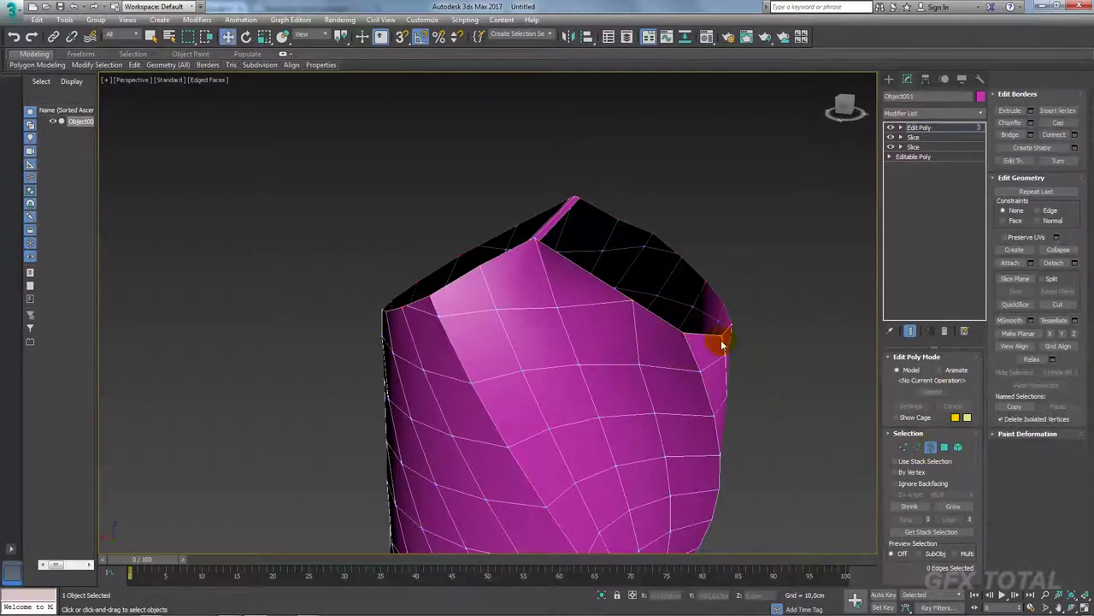
pyautogui.click(722, 342)
pyautogui.click(915, 449)
pyautogui.keyDown('alt'); pyautogui.moveTo(747, 279); pyautogui.dragTo(761, 269, button='middle'); pyautogui.keyUp('alt')
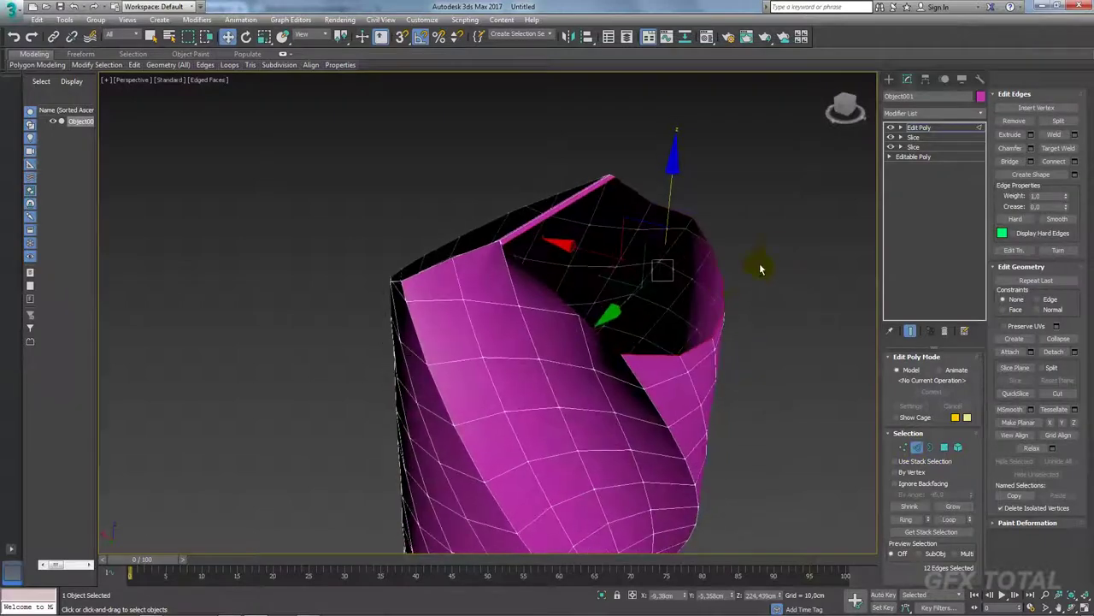
pyautogui.moveTo(684, 331); pyautogui.dragTo(672, 349)
pyautogui.moveTo(672, 349)
pyautogui.keyDown('alt'); pyautogui.mouseDown(button='middle')
pyautogui.moveTo(621, 258)
pyautogui.moveTo(641, 253)
pyautogui.mouseUp(button='middle'); pyautogui.keyUp('alt')
pyautogui.click(1010, 161)
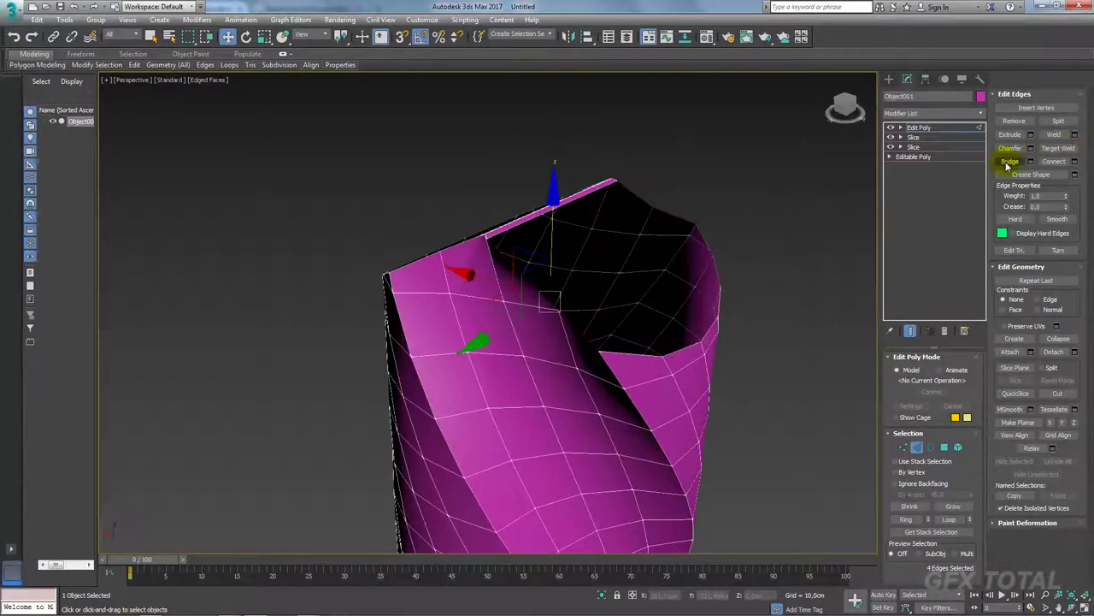
pyautogui.moveTo(769, 276)
pyautogui.keyDown('alt'); pyautogui.mouseDown(button='middle')
pyautogui.moveTo(665, 295)
pyautogui.moveTo(655, 308)
pyautogui.mouseUp(button='middle'); pyautogui.keyUp('alt')
# Select the hole's open border and narrow it to a single rim edge.
pyautogui.click(931, 446)
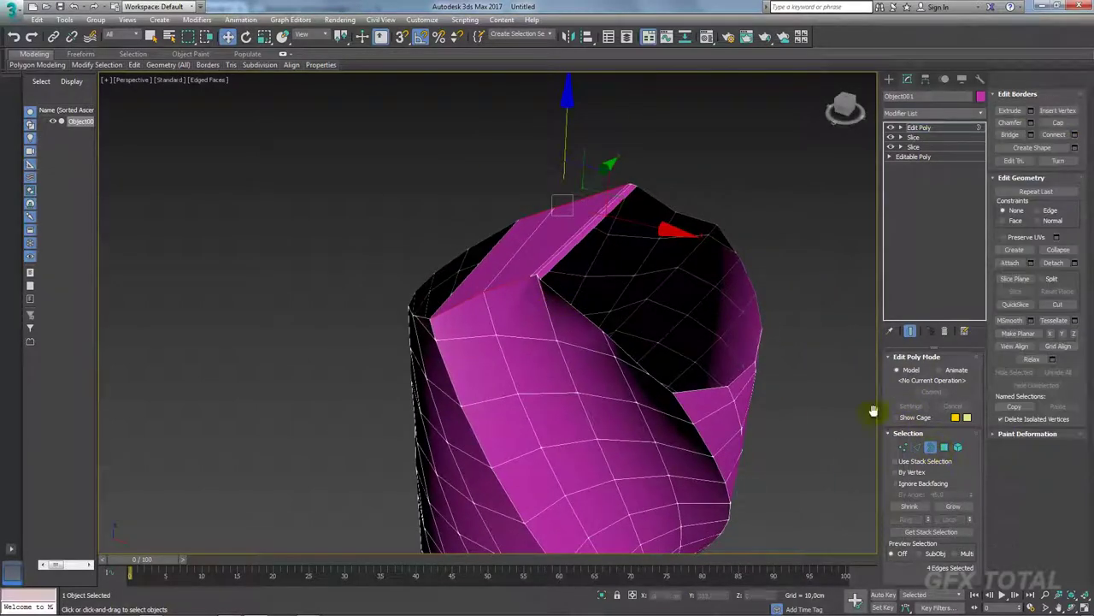
pyautogui.click(650, 372)
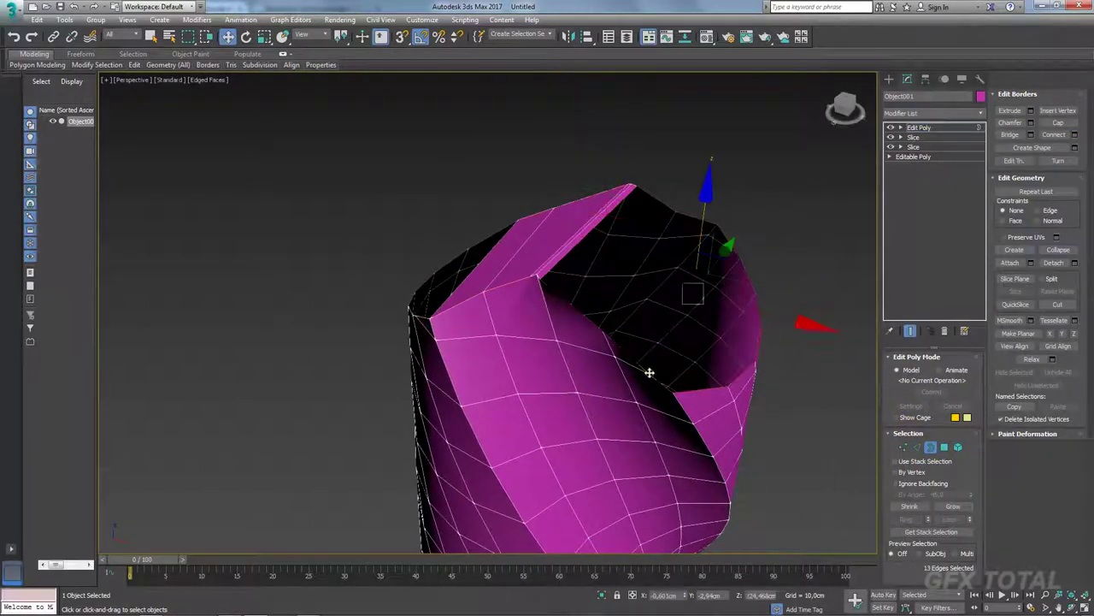
pyautogui.click(916, 447)
pyautogui.doubleClick(591, 221)
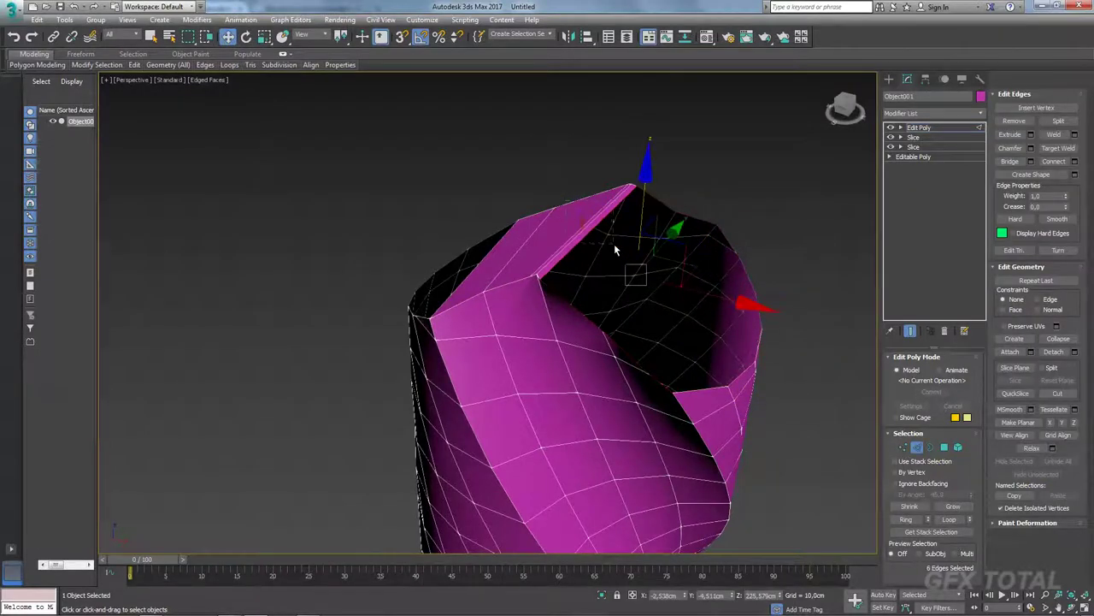
pyautogui.keyDown('alt'); pyautogui.click(614, 248); pyautogui.keyUp('alt')
pyautogui.keyDown('alt'); pyautogui.moveTo(614, 248); pyautogui.dragTo(685, 331, button='middle'); pyautogui.keyUp('alt')
pyautogui.click(678, 330)
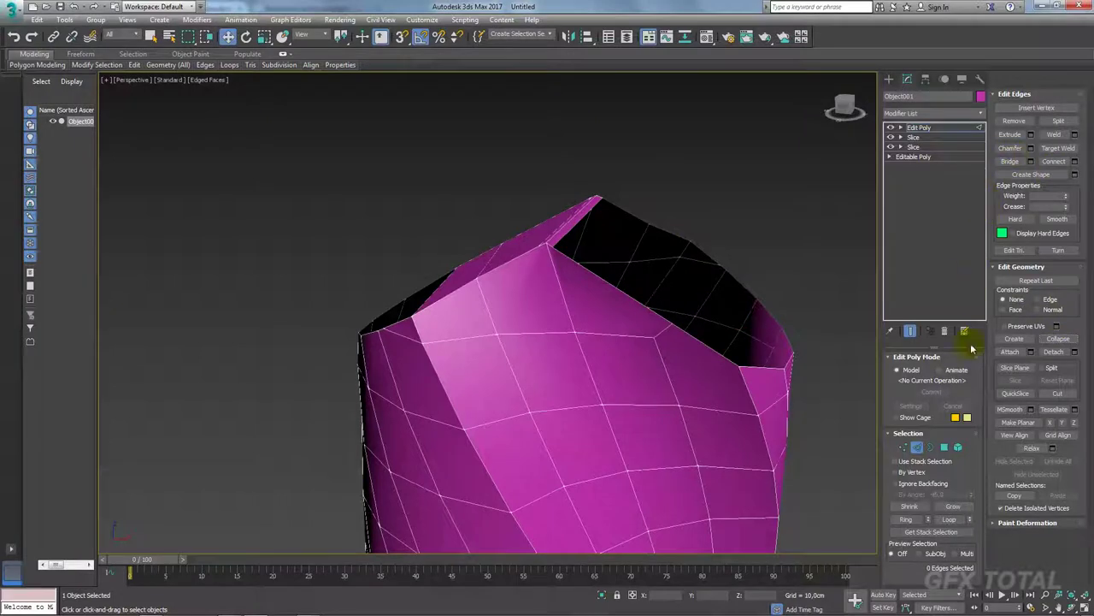
# Weld a vertex onto its neighbour and move the rim edges to reshape the tip.
pyautogui.click(908, 443)
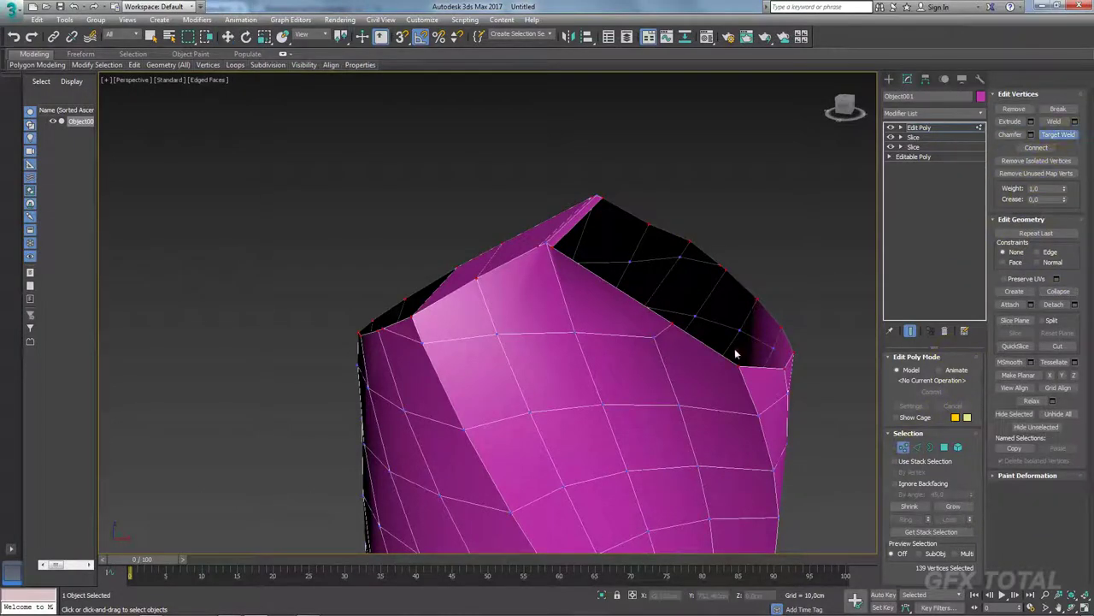
pyautogui.click(672, 328)
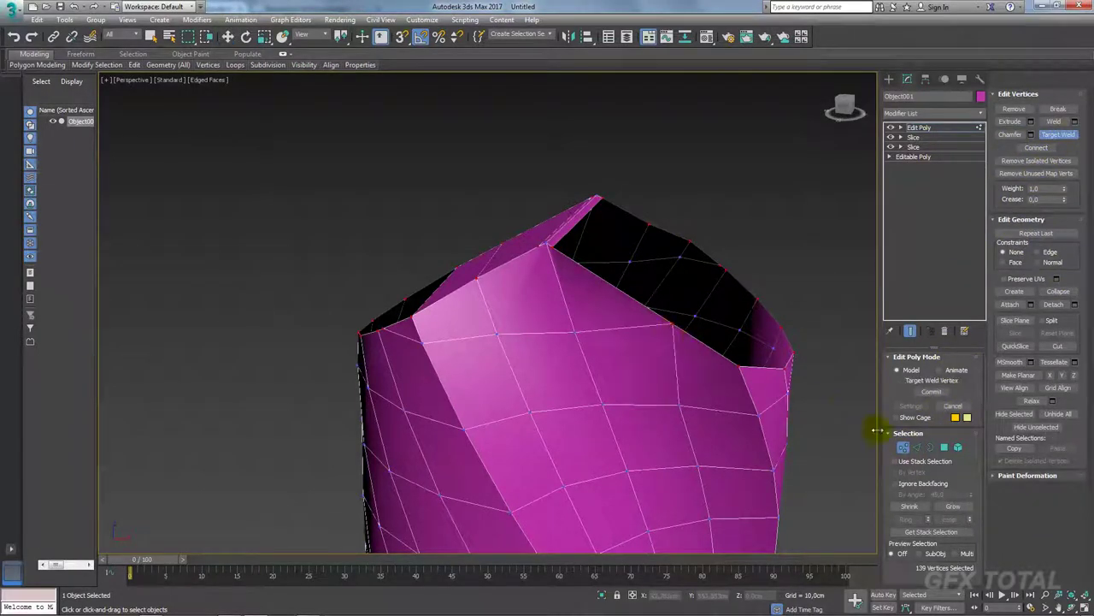
pyautogui.press('w')
pyautogui.click(917, 446)
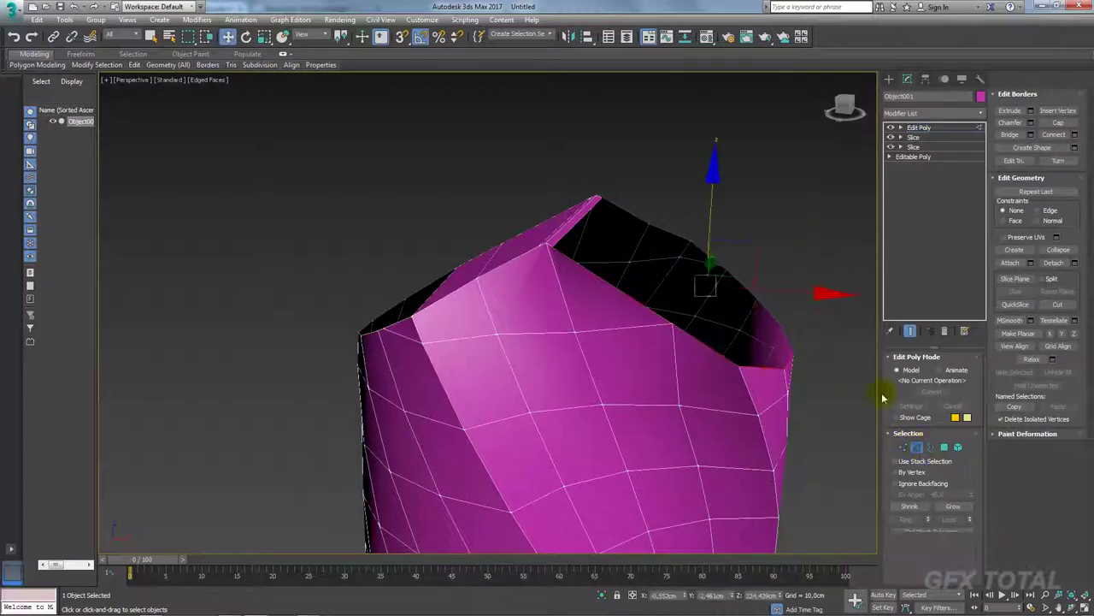
pyautogui.moveTo(775, 295); pyautogui.dragTo(717, 256)
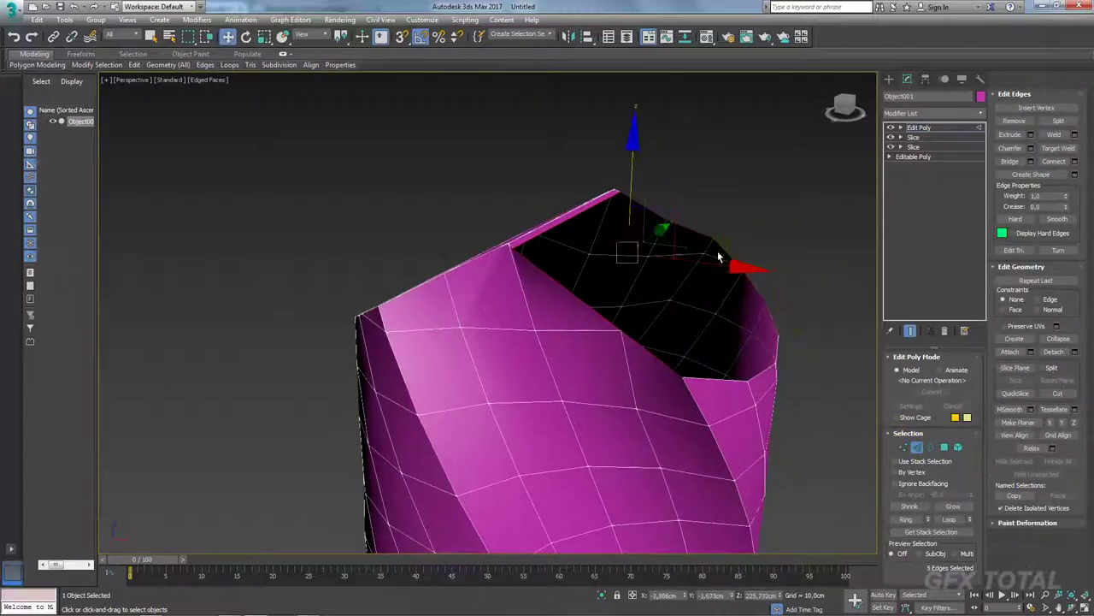
pyautogui.keyDown('alt'); pyautogui.click(588, 221); pyautogui.keyUp('alt')
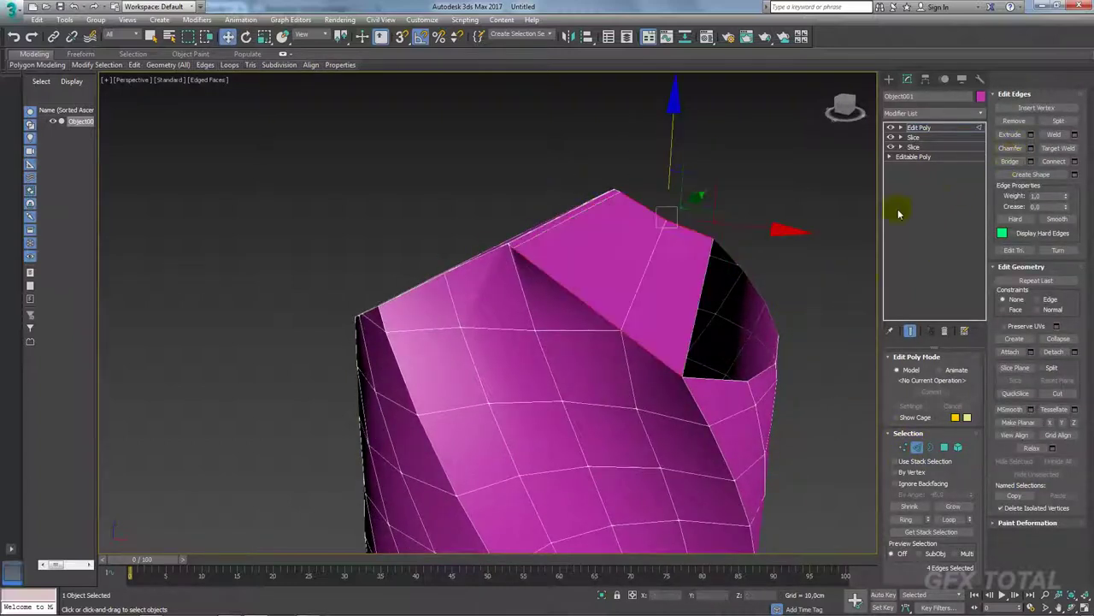
pyautogui.moveTo(827, 237)
pyautogui.keyDown('alt'); pyautogui.mouseDown(button='middle')
pyautogui.moveTo(772, 237)
pyautogui.moveTo(781, 239)
pyautogui.moveTo(611, 325)
pyautogui.moveTo(599, 350)
pyautogui.mouseUp(button='middle'); pyautogui.keyUp('alt')
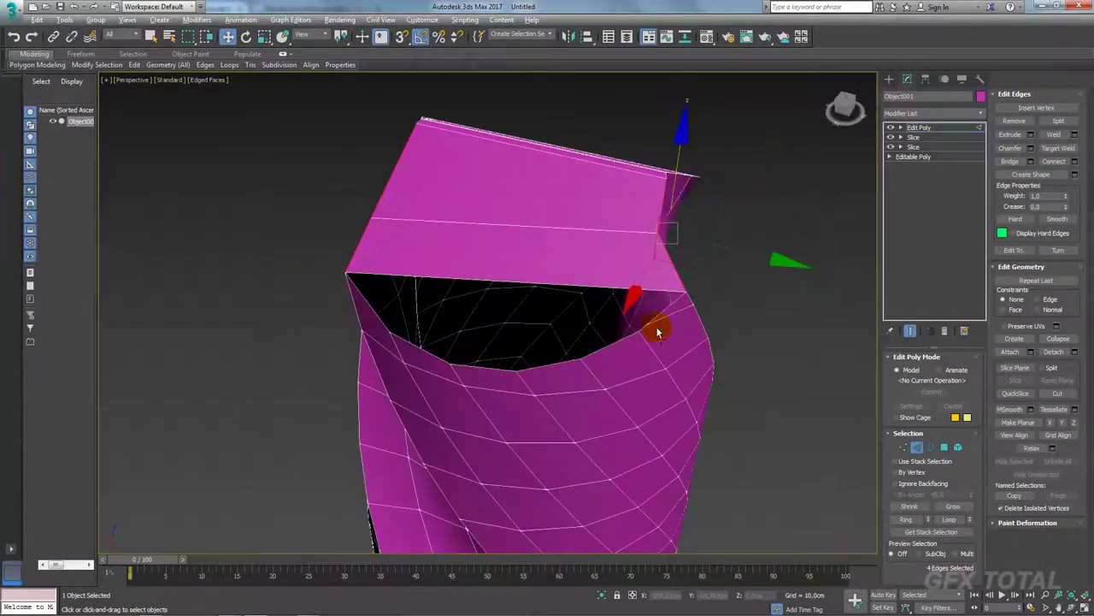
pyautogui.moveTo(657, 332)
pyautogui.keyDown('alt'); pyautogui.mouseDown(button='middle')
pyautogui.moveTo(630, 342)
pyautogui.moveTo(597, 330)
pyautogui.moveTo(765, 313)
pyautogui.moveTo(745, 305)
pyautogui.moveTo(652, 332)
pyautogui.moveTo(633, 289)
pyautogui.moveTo(672, 264)
pyautogui.moveTo(730, 321)
pyautogui.moveTo(642, 308)
pyautogui.moveTo(806, 305)
pyautogui.mouseUp(button='middle'); pyautogui.keyUp('alt')
pyautogui.scroll(3, 593, 264)
# Remove two stray edges crossing the tip's top faces.
pyautogui.click(643, 294)
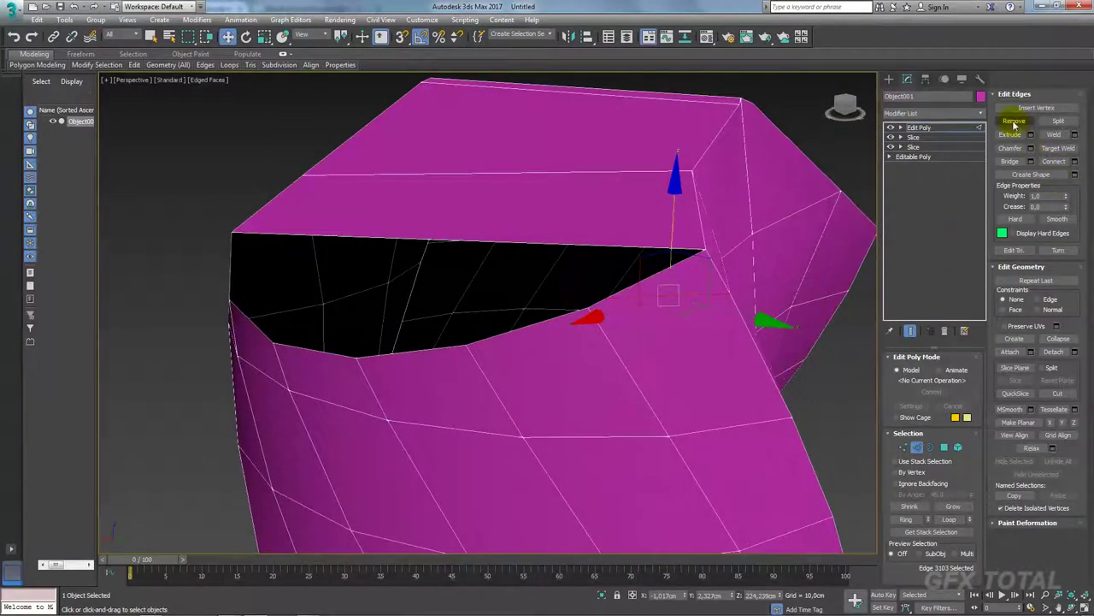
pyautogui.click(1014, 121)
pyautogui.scroll(-3, 664, 366)
pyautogui.moveTo(664, 365)
pyautogui.keyDown('alt'); pyautogui.mouseDown(button='middle')
pyautogui.moveTo(685, 361)
pyautogui.moveTo(556, 288)
pyautogui.moveTo(691, 310)
pyautogui.mouseUp(button='middle'); pyautogui.keyUp('alt')
pyautogui.click(733, 350)
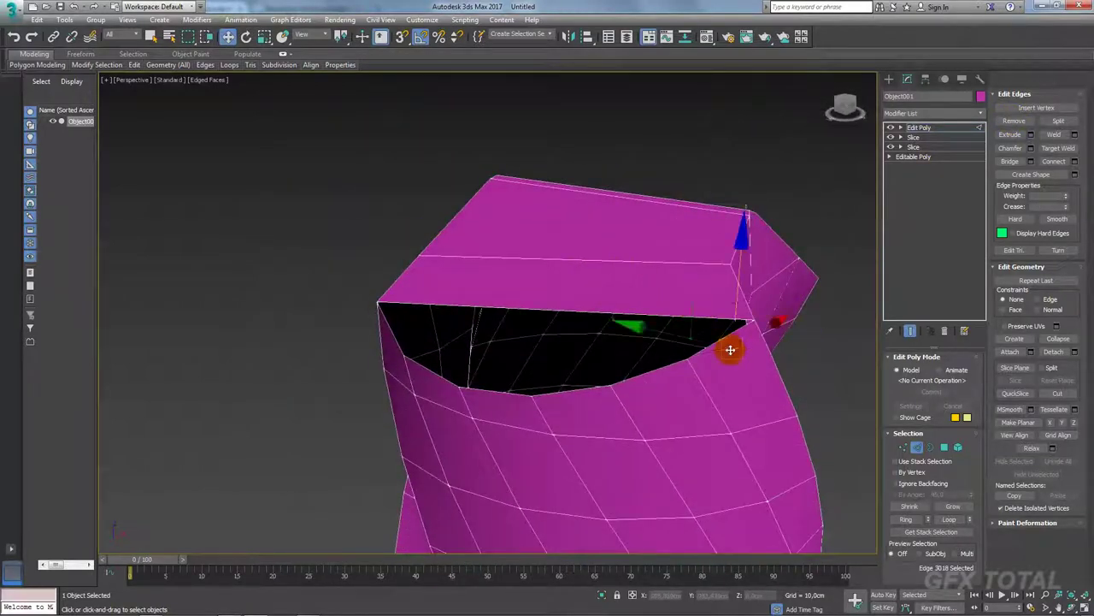
pyautogui.click(1016, 122)
# Remove the top-ridge edge and the vertical edge below it, then inspect the tip.
pyautogui.keyDown('alt'); pyautogui.moveTo(607, 394); pyautogui.dragTo(533, 373, button='middle'); pyautogui.keyUp('alt')
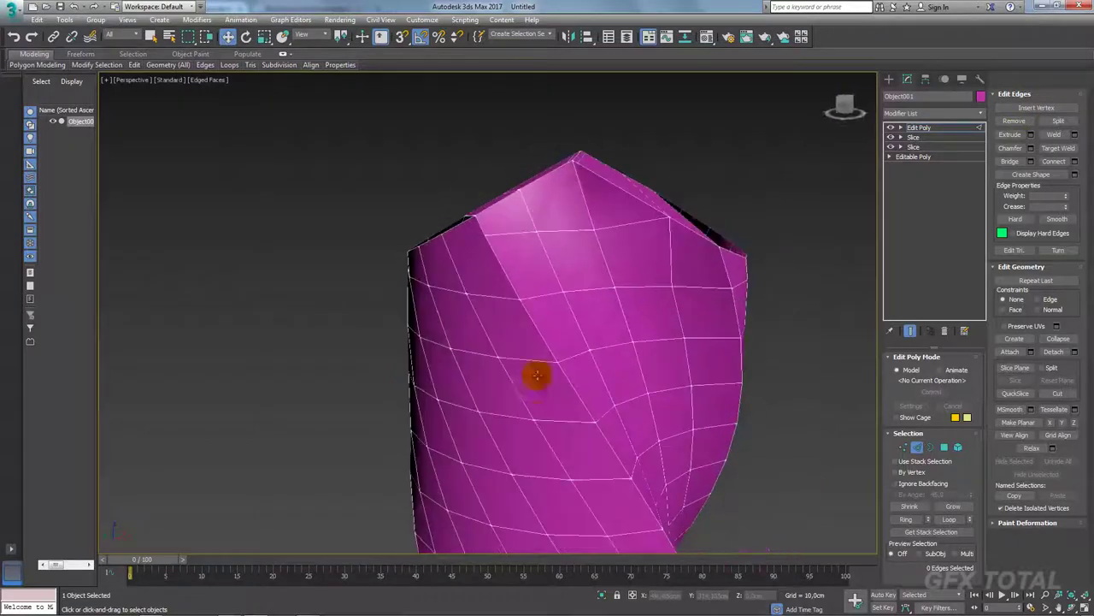
pyautogui.moveTo(632, 206)
pyautogui.keyDown('alt'); pyautogui.mouseDown(button='middle')
pyautogui.moveTo(593, 214)
pyautogui.moveTo(625, 207)
pyautogui.moveTo(675, 304)
pyautogui.mouseUp(button='middle'); pyautogui.keyUp('alt')
pyautogui.click(674, 304)
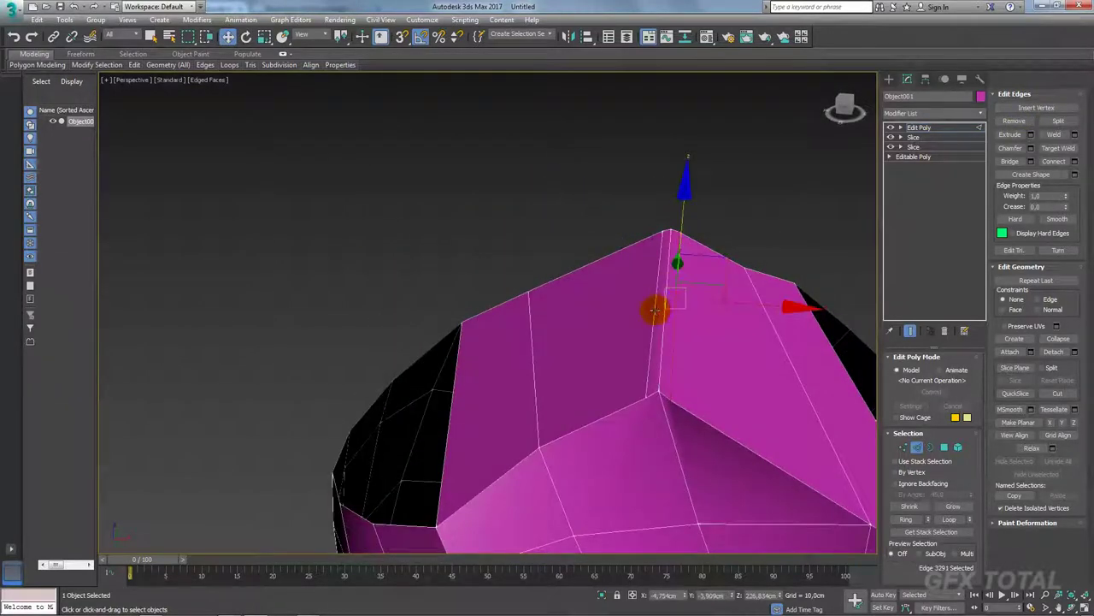
pyautogui.keyDown('ctrl'); pyautogui.click(655, 311); pyautogui.keyUp('ctrl')
pyautogui.click(1013, 121)
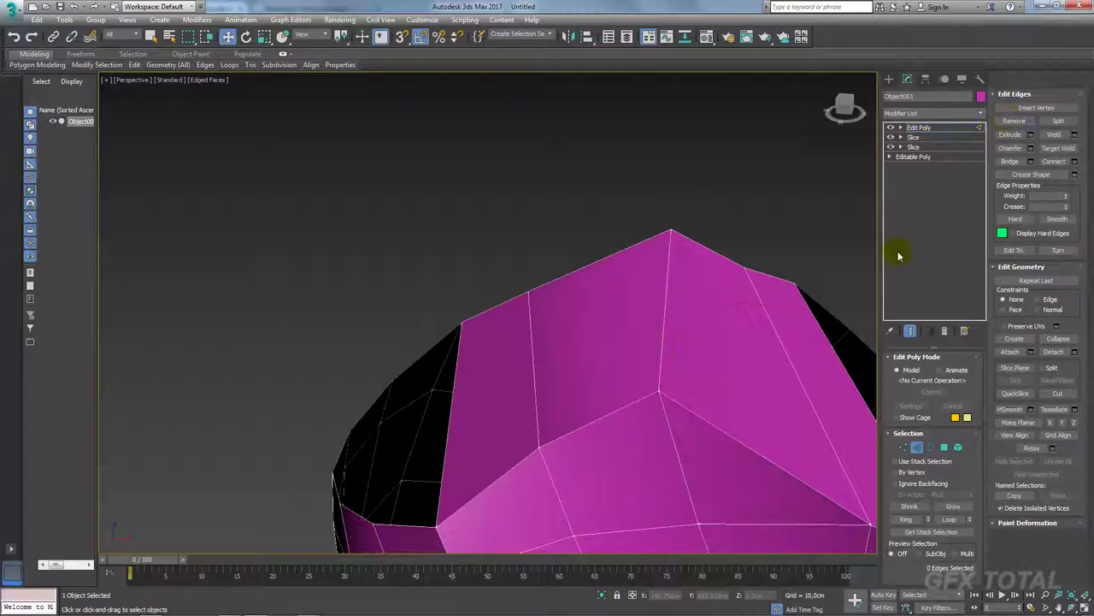
pyautogui.moveTo(684, 368)
pyautogui.keyDown('alt'); pyautogui.mouseDown(button='middle')
pyautogui.moveTo(672, 367)
pyautogui.moveTo(732, 391)
pyautogui.moveTo(703, 361)
pyautogui.mouseUp(button='middle'); pyautogui.keyUp('alt')
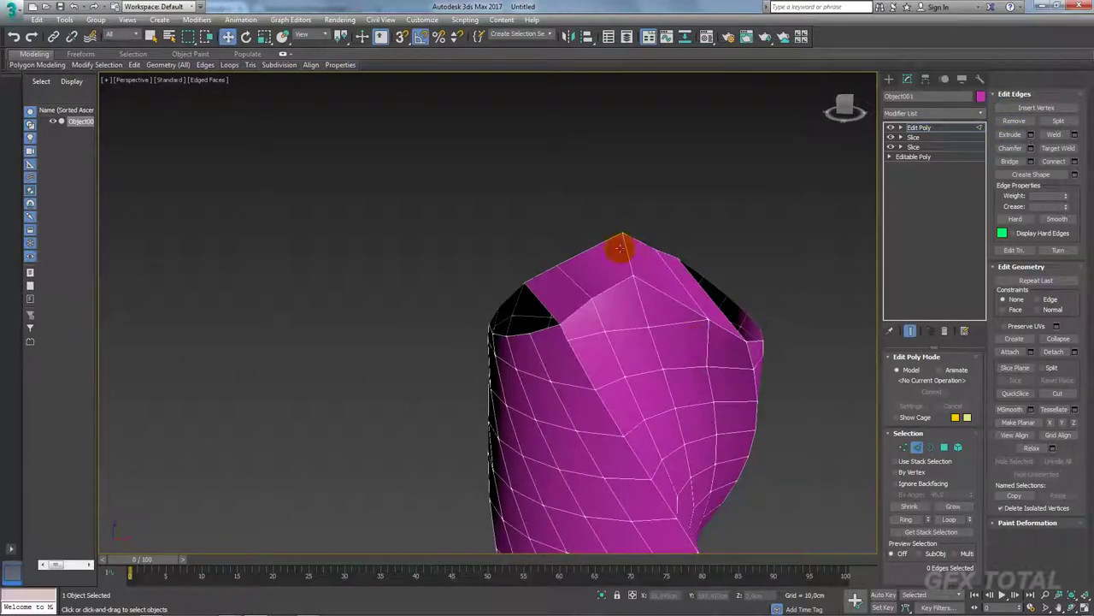
pyautogui.moveTo(623, 247)
pyautogui.keyDown('alt'); pyautogui.mouseDown(button='middle')
pyautogui.moveTo(647, 286)
pyautogui.moveTo(640, 279)
pyautogui.mouseUp(button='middle'); pyautogui.keyUp('alt')
pyautogui.scroll(2, 716, 311)
pyautogui.moveTo(717, 312)
pyautogui.keyDown('alt'); pyautogui.mouseDown(button='middle')
pyautogui.moveTo(660, 317)
pyautogui.moveTo(635, 342)
pyautogui.moveTo(637, 369)
pyautogui.mouseUp(button='middle'); pyautogui.keyUp('alt')
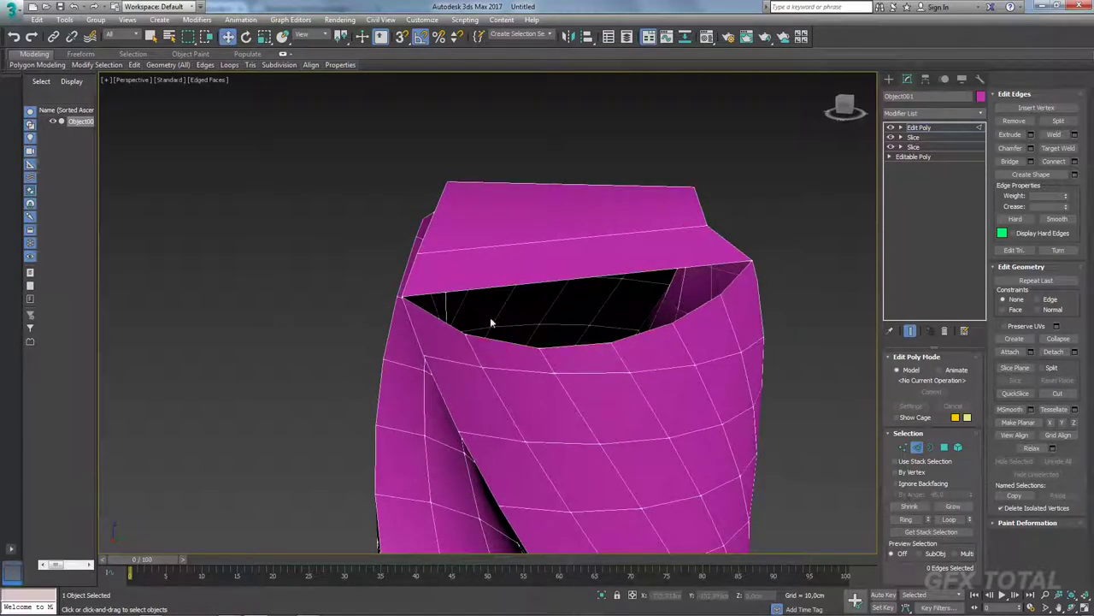
pyautogui.moveTo(494, 282)
pyautogui.keyDown('alt'); pyautogui.mouseDown(button='middle')
pyautogui.moveTo(516, 317)
pyautogui.moveTo(511, 235)
pyautogui.moveTo(518, 249)
pyautogui.mouseUp(button='middle'); pyautogui.keyUp('alt')
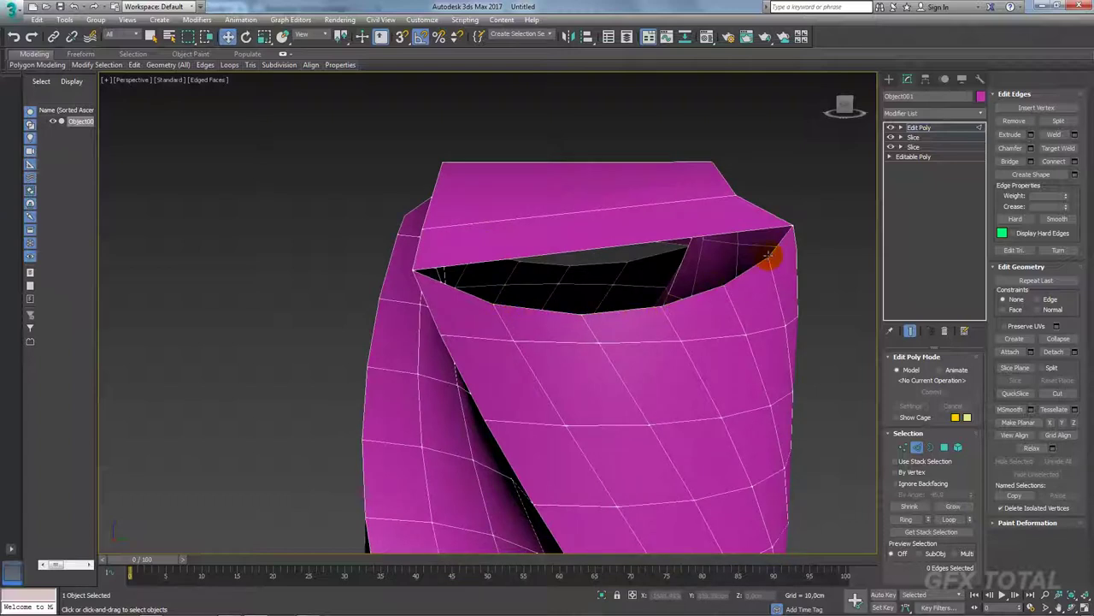
# Select the ring of edges along the cut's top rim and Connect them.
pyautogui.keyDown('alt'); pyautogui.moveTo(770, 257); pyautogui.dragTo(671, 278, button='middle'); pyautogui.keyUp('alt')
pyautogui.click(642, 259)
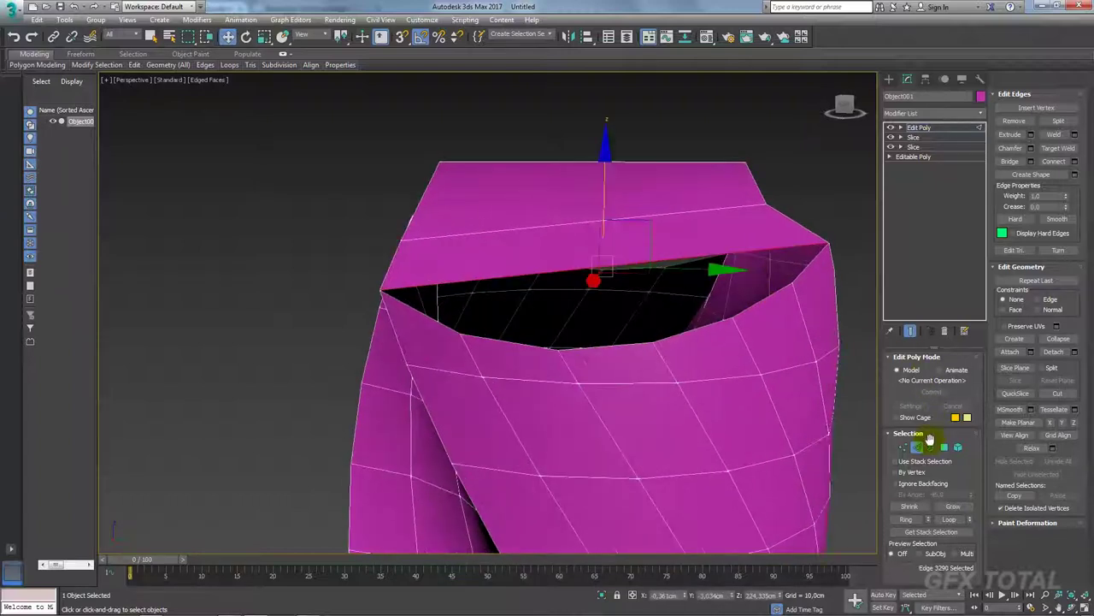
pyautogui.click(907, 520)
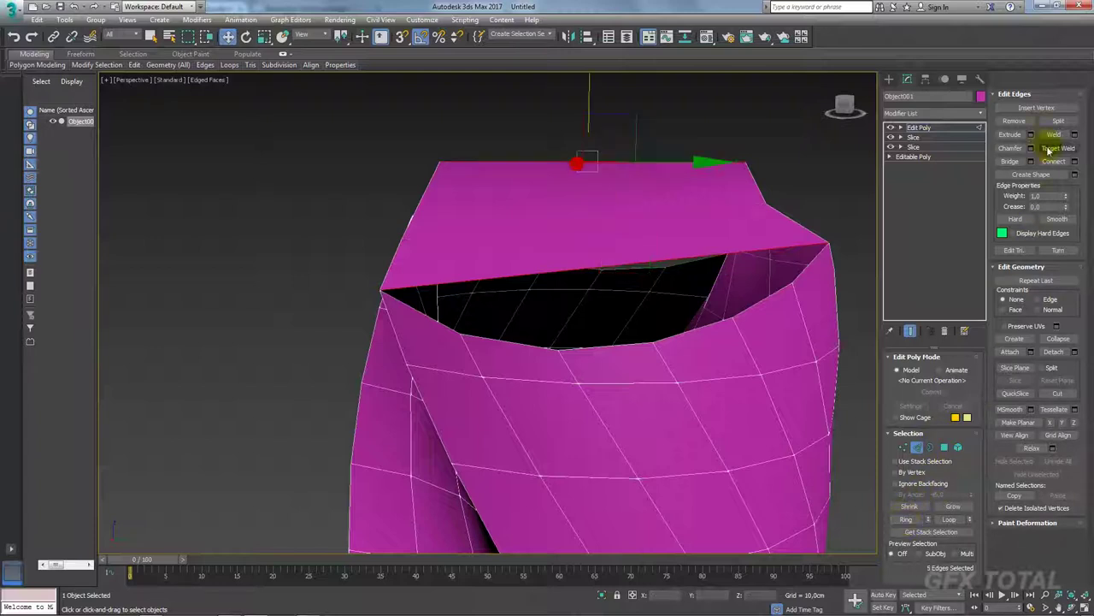
pyautogui.click(1075, 162)
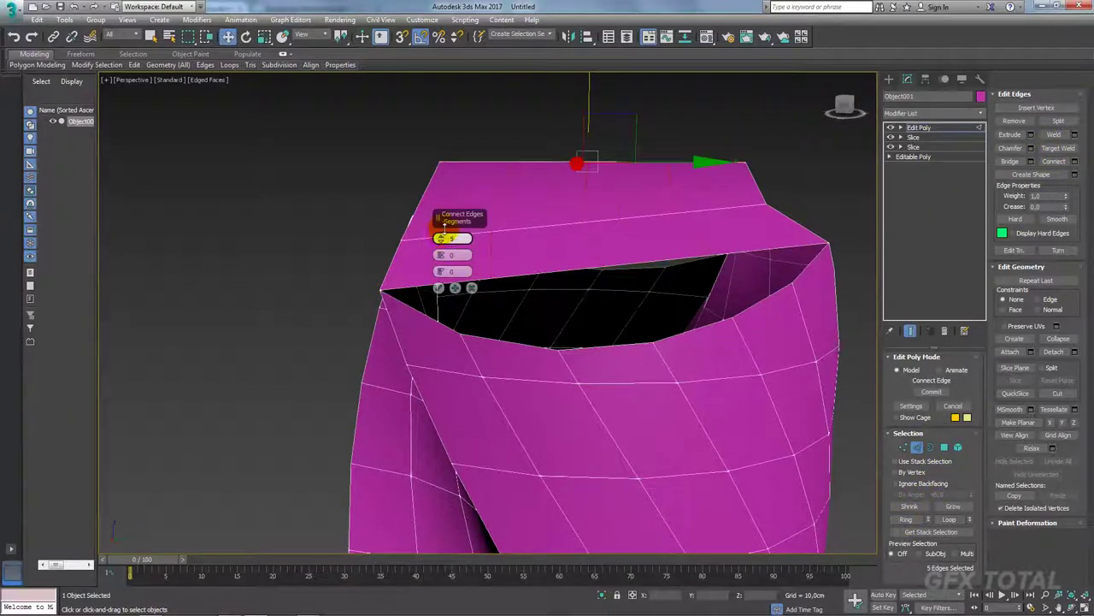
pyautogui.click(438, 288)
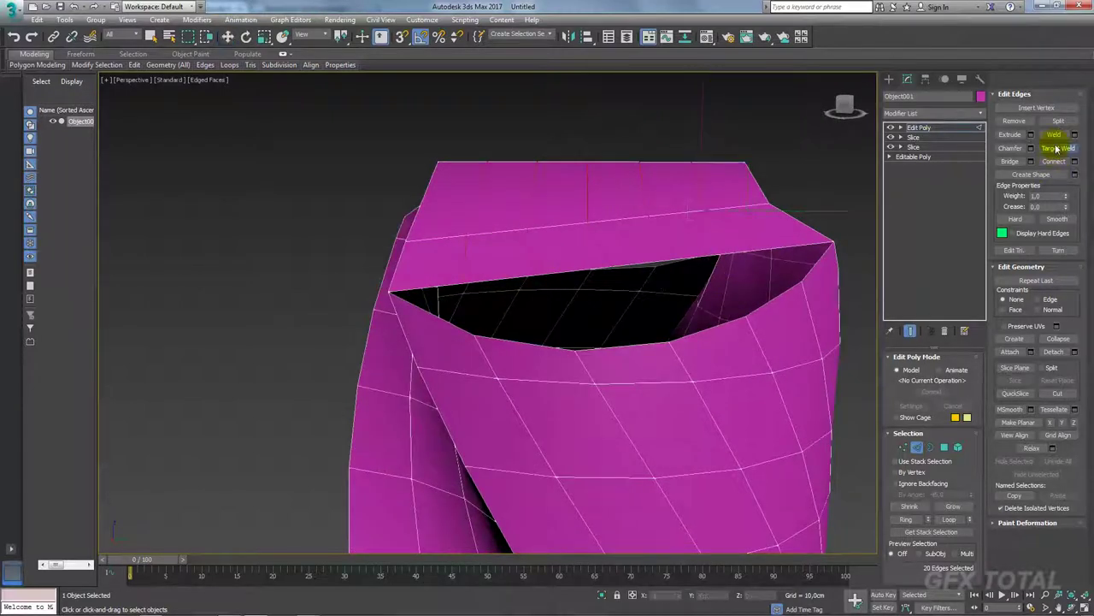
# Target Weld edges together to close the right-hand hole.
pyautogui.click(583, 269)
pyautogui.keyDown('alt'); pyautogui.moveTo(608, 351); pyautogui.dragTo(630, 354, button='middle'); pyautogui.keyUp('alt')
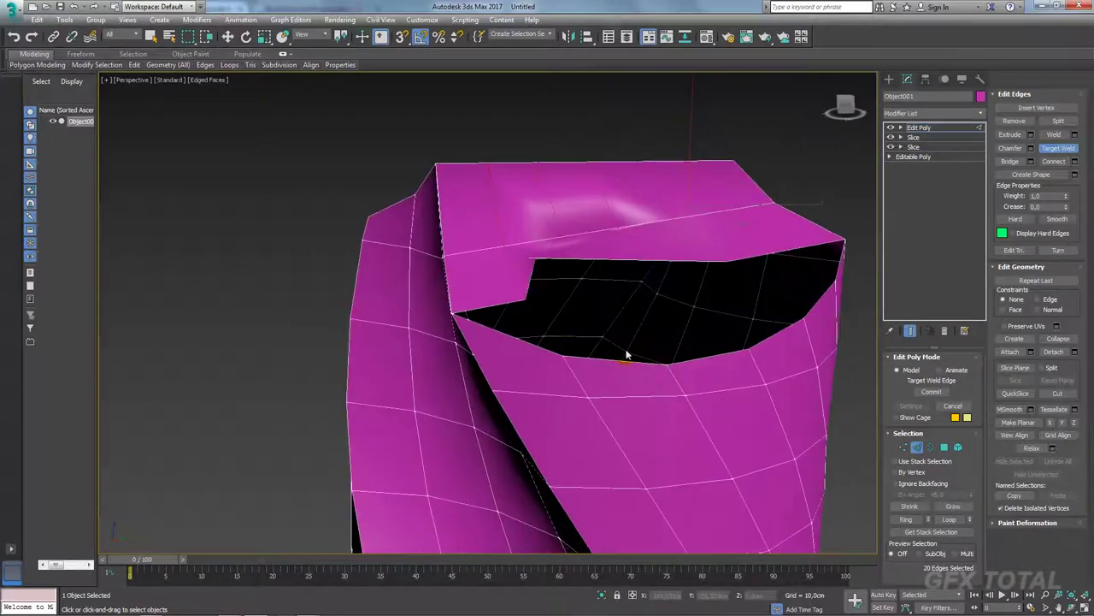
pyautogui.click(608, 281)
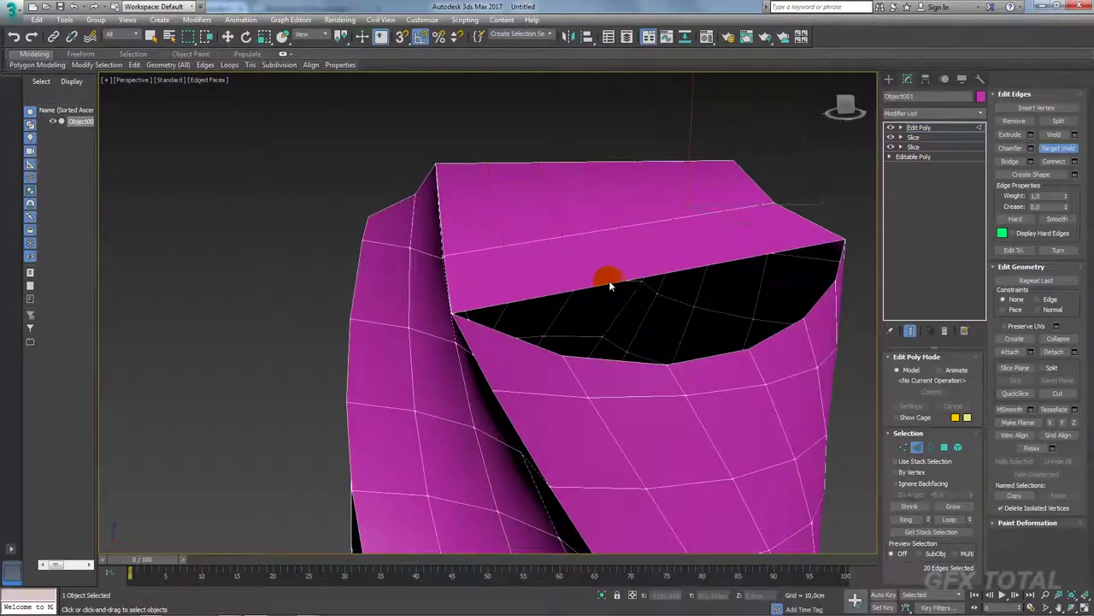
pyautogui.click(692, 364)
pyautogui.keyDown('alt'); pyautogui.moveTo(724, 349); pyautogui.dragTo(734, 271, button='middle'); pyautogui.keyUp('alt')
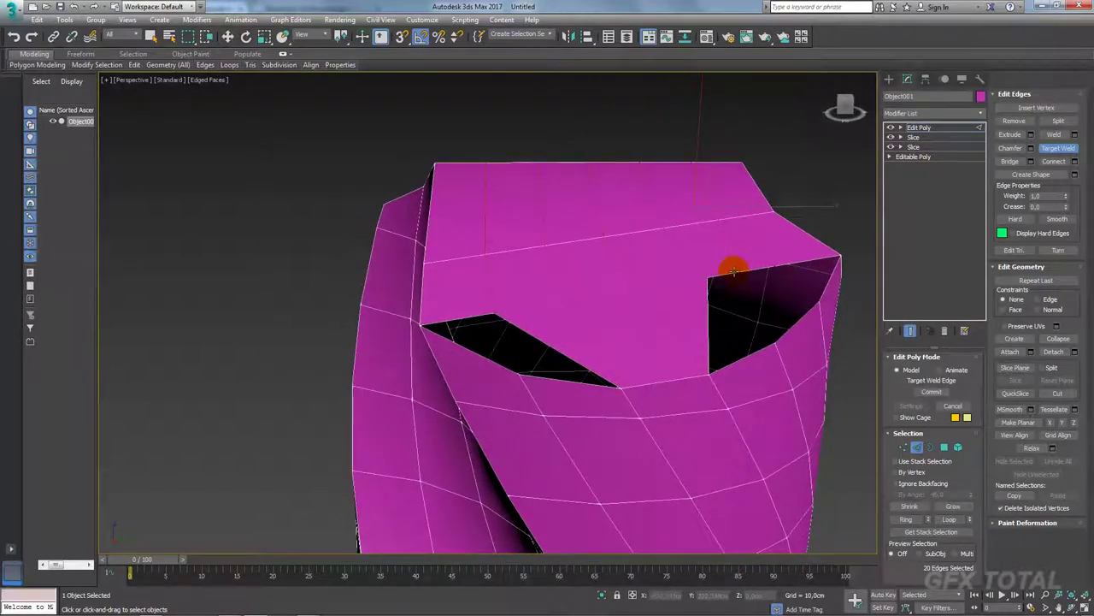
pyautogui.click(782, 331)
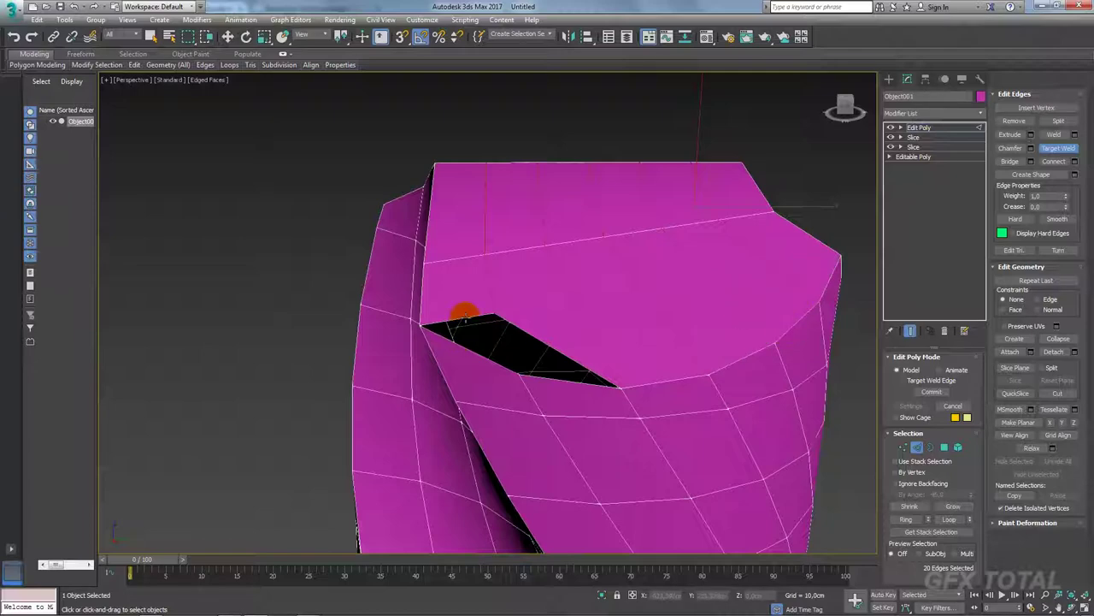
# Weld shut the left hole, the thin sliver and the last small hole.
pyautogui.moveTo(462, 346)
pyautogui.keyDown('alt'); pyautogui.mouseDown(button='middle')
pyautogui.moveTo(452, 349)
pyautogui.moveTo(505, 361)
pyautogui.moveTo(525, 323)
pyautogui.mouseUp(button='middle'); pyautogui.keyUp('alt')
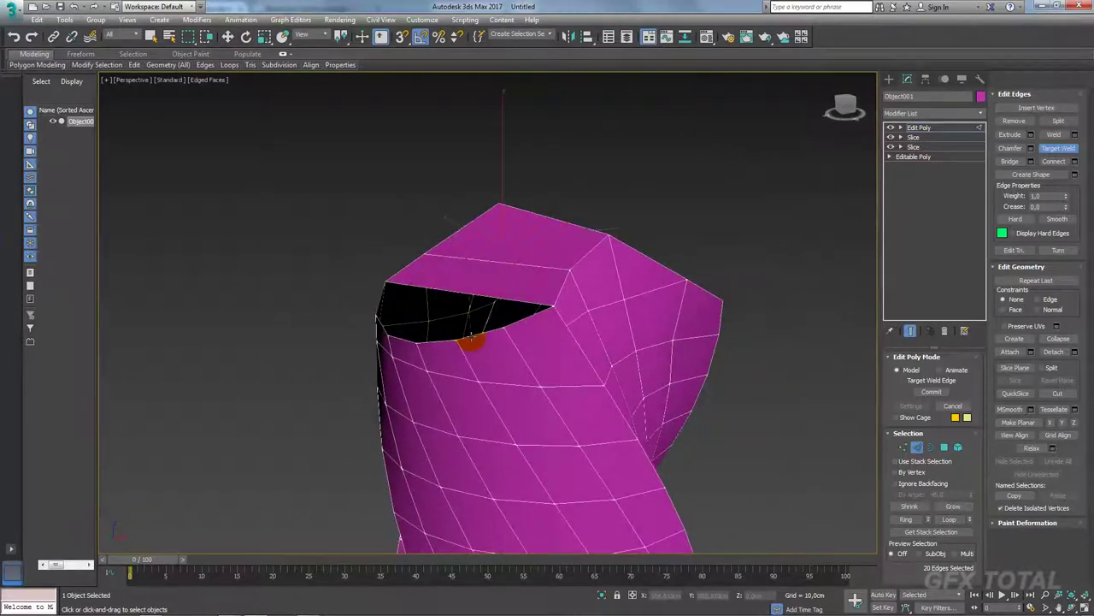
pyautogui.click(500, 310)
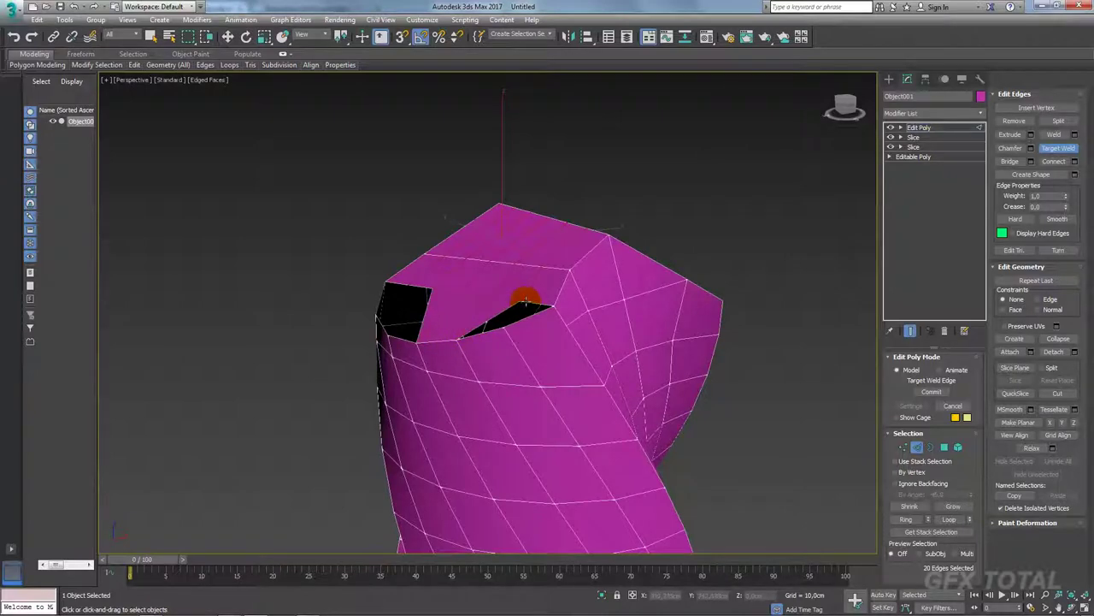
pyautogui.click(523, 320)
pyautogui.click(424, 301)
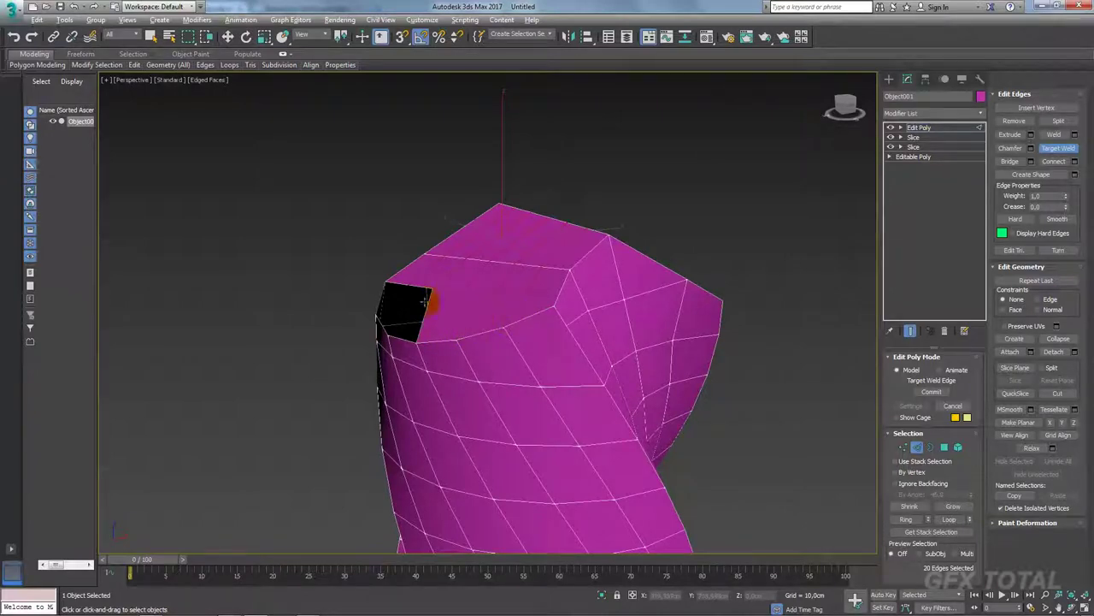
pyautogui.click(381, 320)
pyautogui.moveTo(380, 319)
pyautogui.keyDown('alt'); pyautogui.mouseDown(button='middle')
pyautogui.moveTo(442, 335)
pyautogui.moveTo(556, 281)
pyautogui.moveTo(630, 328)
pyautogui.moveTo(654, 307)
pyautogui.mouseUp(button='middle'); pyautogui.keyUp('alt')
pyautogui.press('w')
# Cap the shank's open bottom border by scaling in an inset ring and collapsing it.
pyautogui.click(921, 130)
pyautogui.scroll(-5, 659, 225)
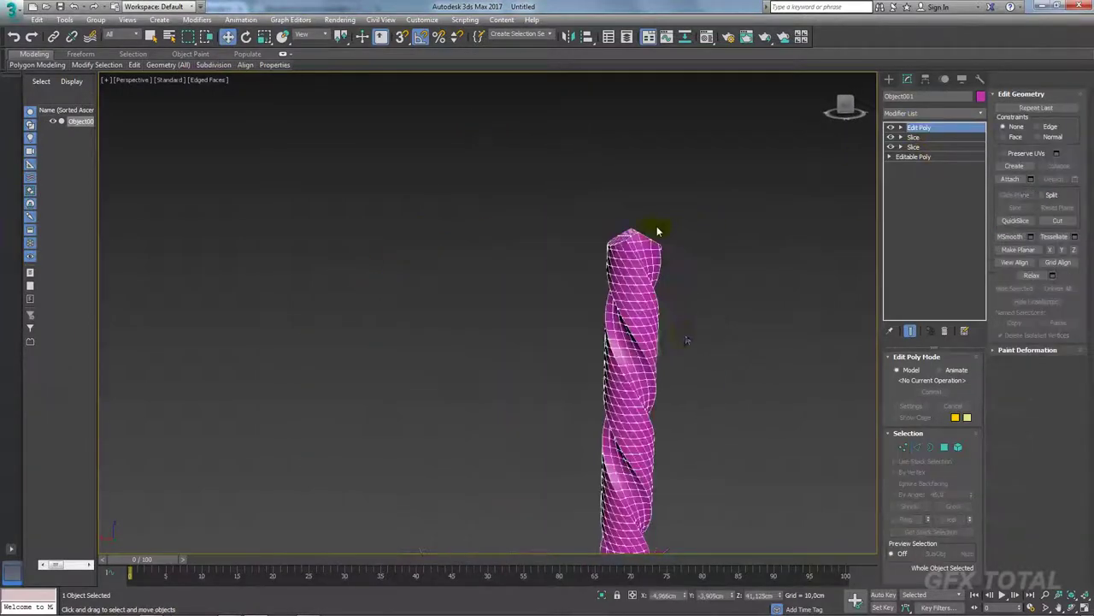
pyautogui.moveTo(660, 225)
pyautogui.keyDown('alt'); pyautogui.mouseDown(button='middle')
pyautogui.moveTo(712, 382)
pyautogui.moveTo(603, 264)
pyautogui.moveTo(556, 299)
pyautogui.moveTo(625, 309)
pyautogui.mouseUp(button='middle'); pyautogui.keyUp('alt')
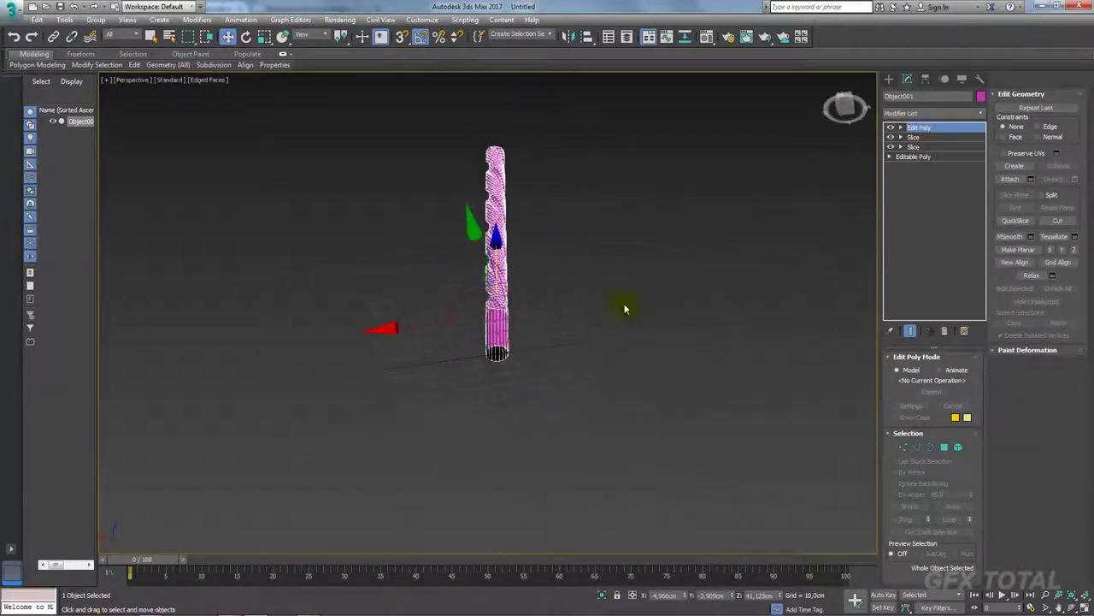
pyautogui.click(930, 453)
pyautogui.click(483, 365)
pyautogui.scroll(5, 542, 296)
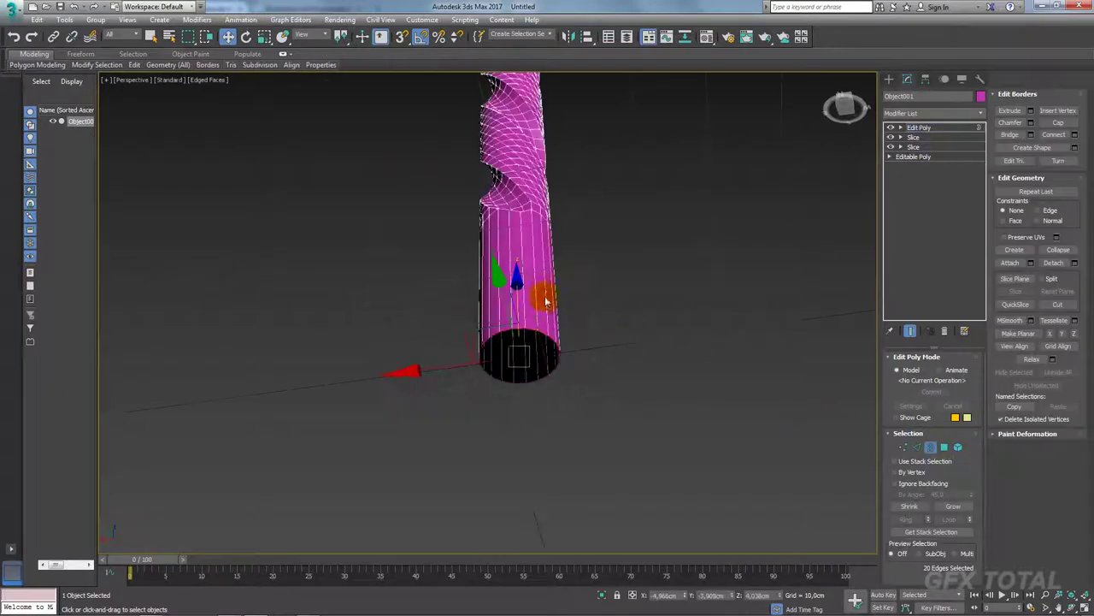
pyautogui.scroll(3, 524, 325)
pyautogui.moveTo(506, 305)
pyautogui.keyDown('alt'); pyautogui.mouseDown(button='middle')
pyautogui.moveTo(501, 396)
pyautogui.moveTo(521, 346)
pyautogui.moveTo(552, 393)
pyautogui.mouseUp(button='middle'); pyautogui.keyUp('alt')
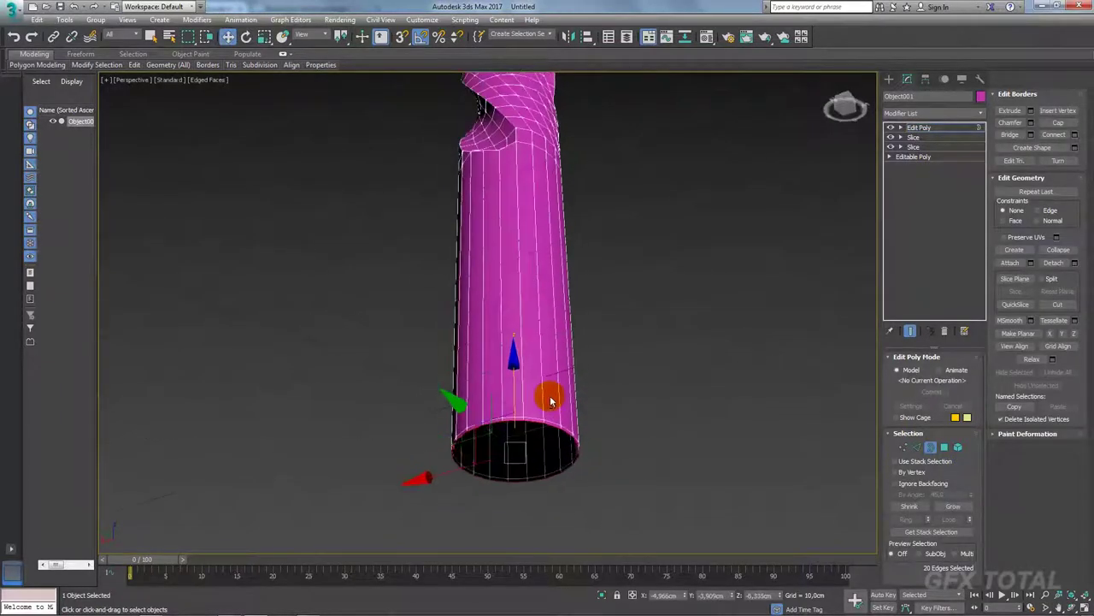
pyautogui.press('r')
pyautogui.keyDown('shift'); pyautogui.moveTo(517, 441); pyautogui.dragTo(537, 504); pyautogui.keyUp('shift')
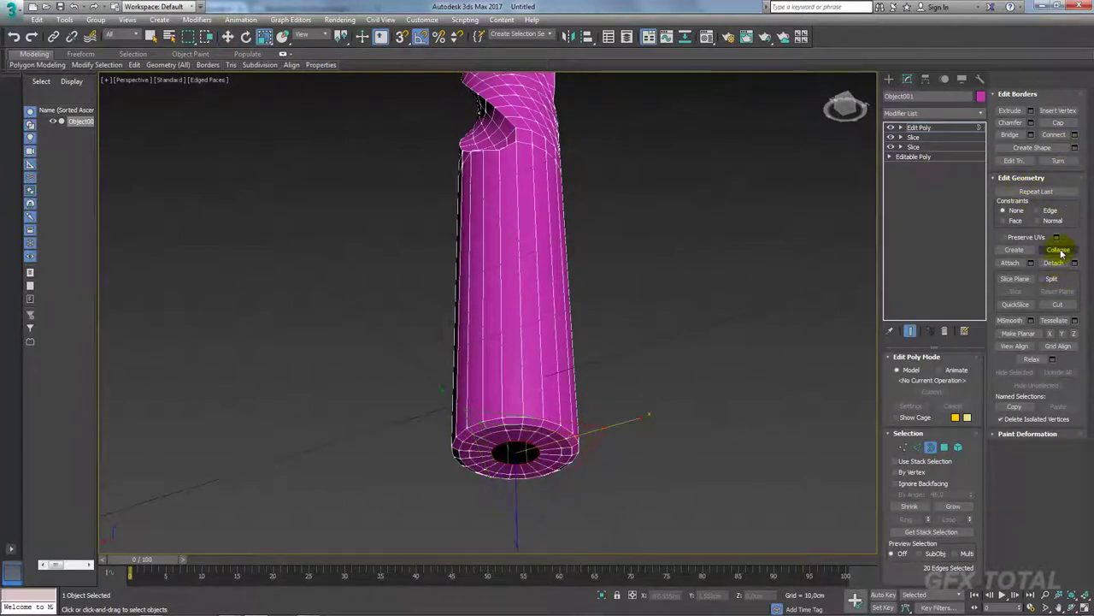
pyautogui.click(1060, 252)
# Add connecting edge loops with a pinch of 77 around the lower shank.
pyautogui.keyDown('alt'); pyautogui.moveTo(587, 280); pyautogui.dragTo(617, 293, button='middle'); pyautogui.keyUp('alt')
pyautogui.click(918, 446)
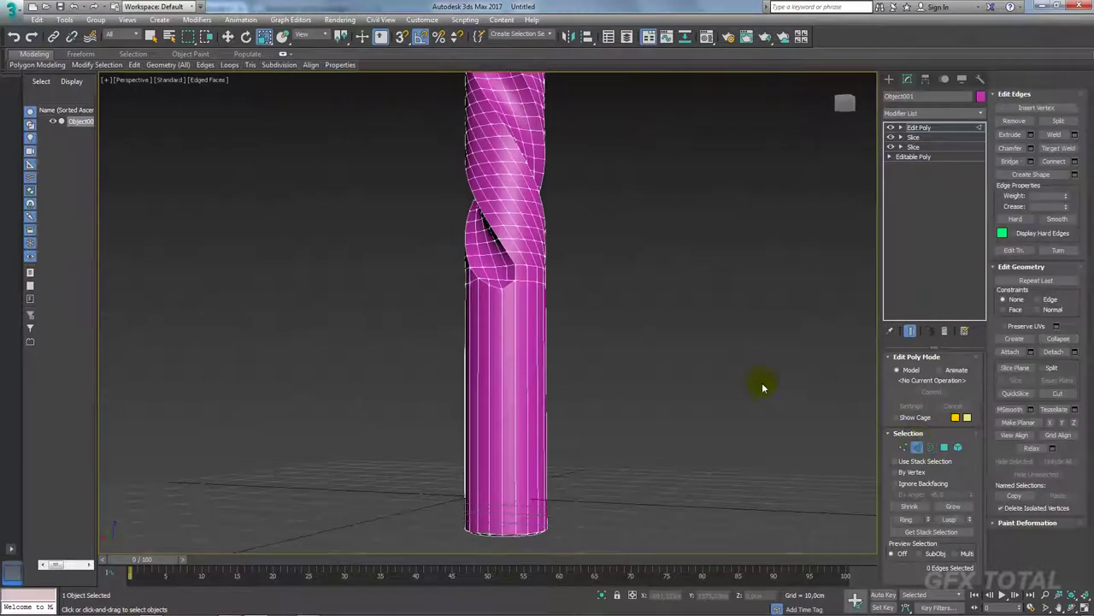
pyautogui.click(1075, 162)
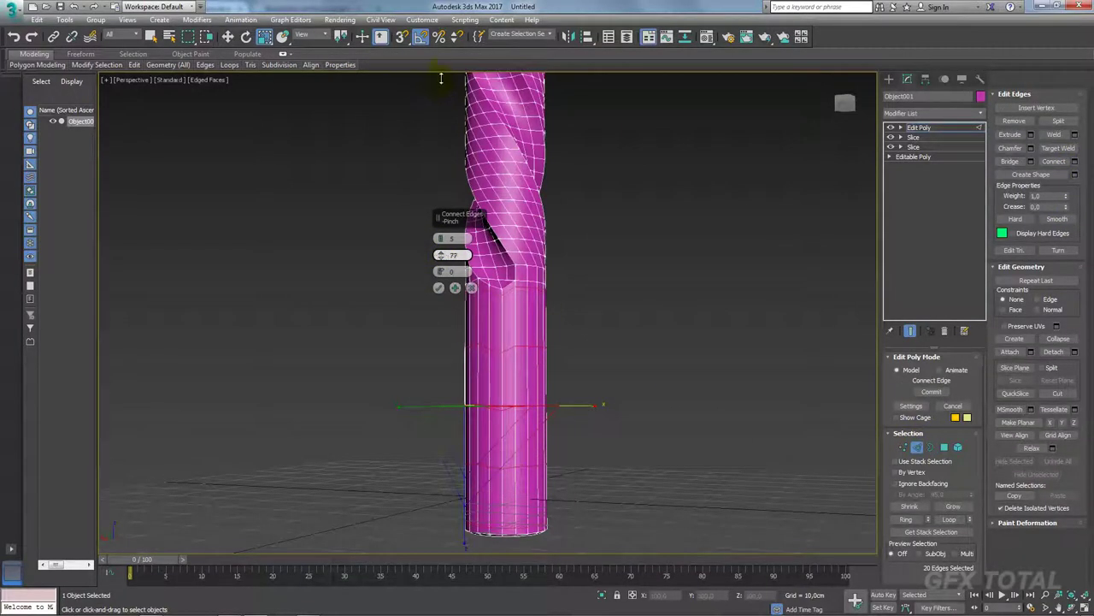
pyautogui.click(440, 287)
pyautogui.keyDown('alt'); pyautogui.moveTo(562, 217); pyautogui.dragTo(634, 148, button='middle'); pyautogui.keyUp('alt')
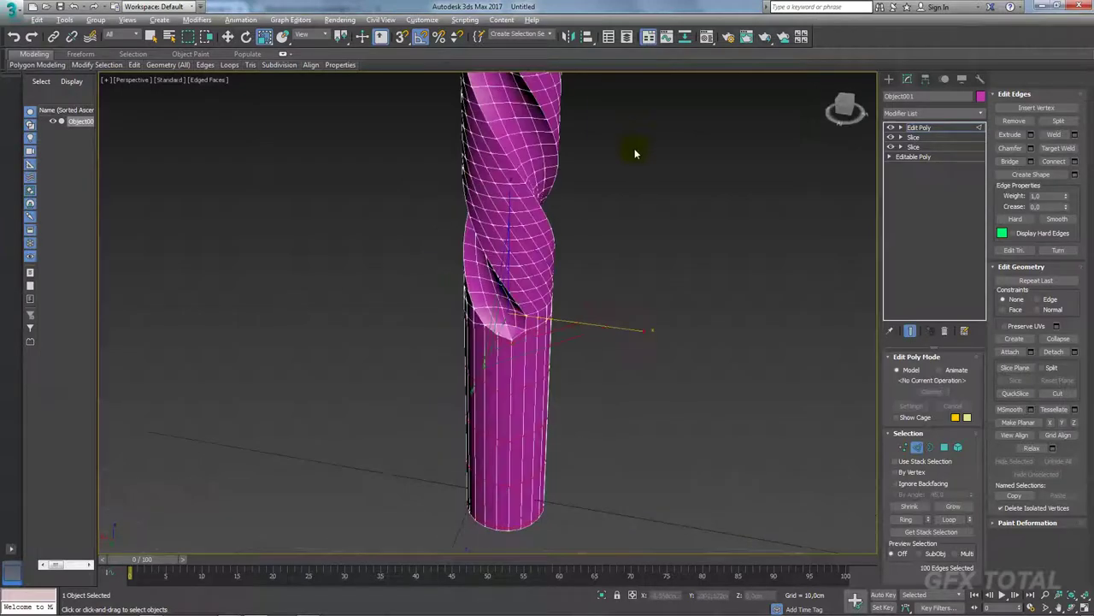
pyautogui.click(919, 127)
pyautogui.scroll(-5, 666, 214)
# Apply a TurboSmooth modifier with 1 iteration to the drill.
pyautogui.keyDown('alt'); pyautogui.moveTo(667, 215); pyautogui.dragTo(679, 227, button='middle'); pyautogui.keyUp('alt')
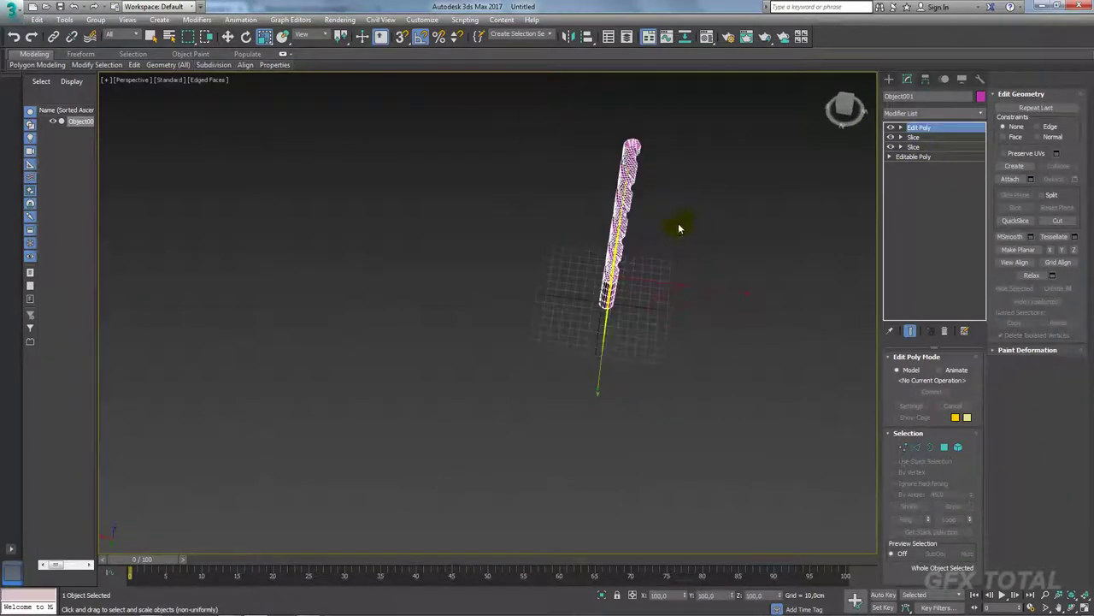
pyautogui.scroll(5, 659, 163)
pyautogui.click(980, 116)
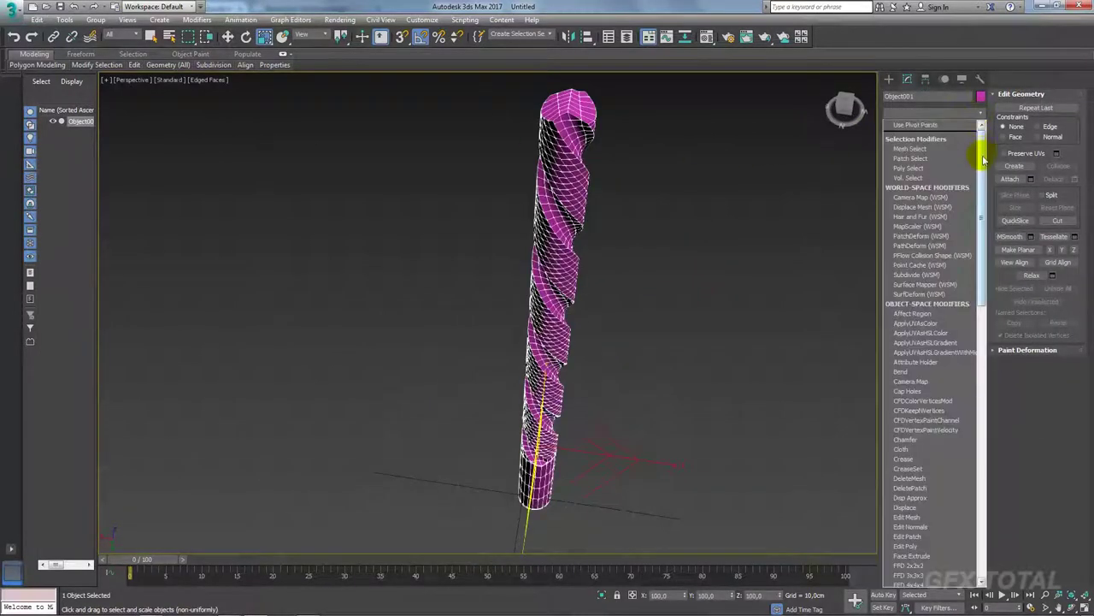
pyautogui.moveTo(977, 160); pyautogui.dragTo(977, 359)
pyautogui.click(912, 435)
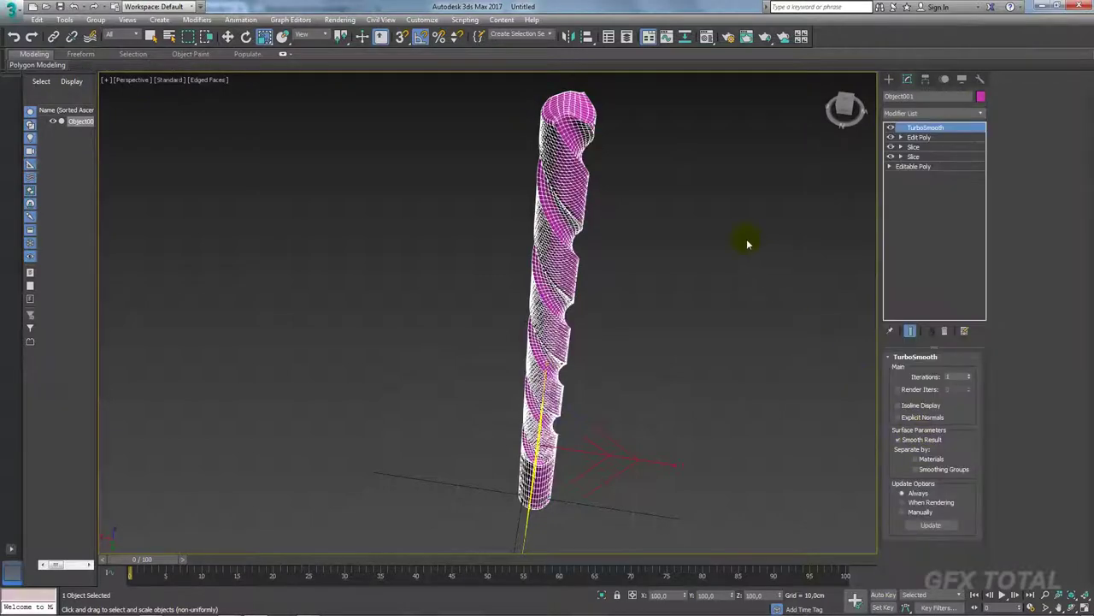
# Show the deselected drill in plain Default Shading without edges and inspect it.
pyautogui.click(711, 228)
pyautogui.press('F4')
pyautogui.moveTo(643, 250)
pyautogui.keyDown('alt'); pyautogui.mouseDown(button='middle')
pyautogui.moveTo(697, 248)
pyautogui.moveTo(662, 282)
pyautogui.moveTo(706, 337)
pyautogui.moveTo(433, 276)
pyautogui.moveTo(501, 330)
pyautogui.moveTo(418, 279)
pyautogui.moveTo(496, 276)
pyautogui.mouseUp(button='middle'); pyautogui.keyUp('alt')
pyautogui.scroll(3, 697, 246)
pyautogui.scroll(4, 701, 244)
pyautogui.click(409, 252)
pyautogui.scroll(-5, 409, 252)
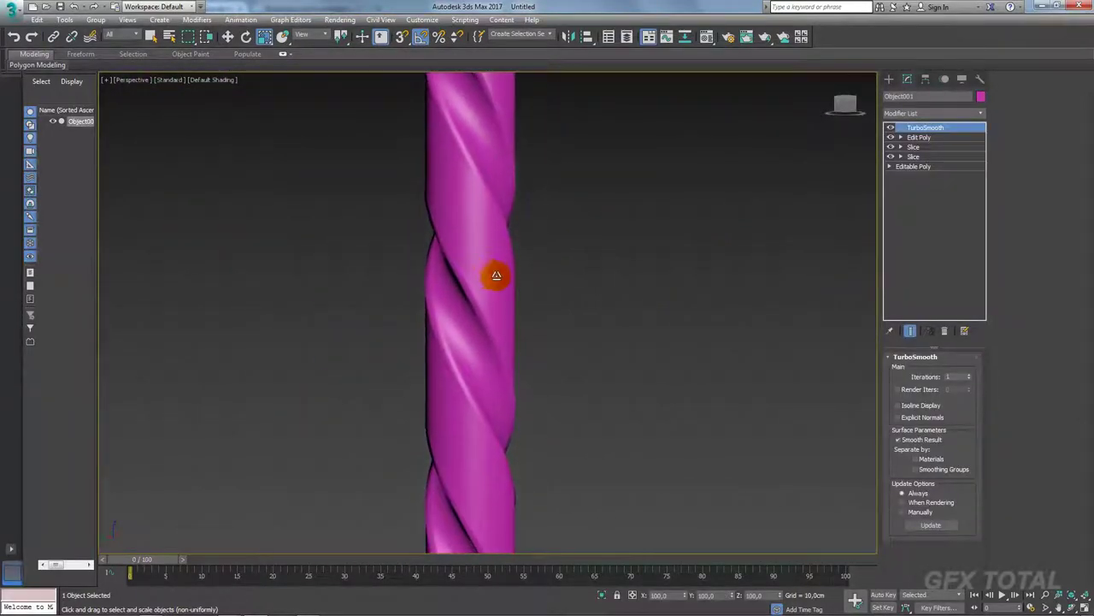
pyautogui.scroll(2, 521, 306)
pyautogui.scroll(3, 437, 225)
pyautogui.scroll(-3, 450, 295)
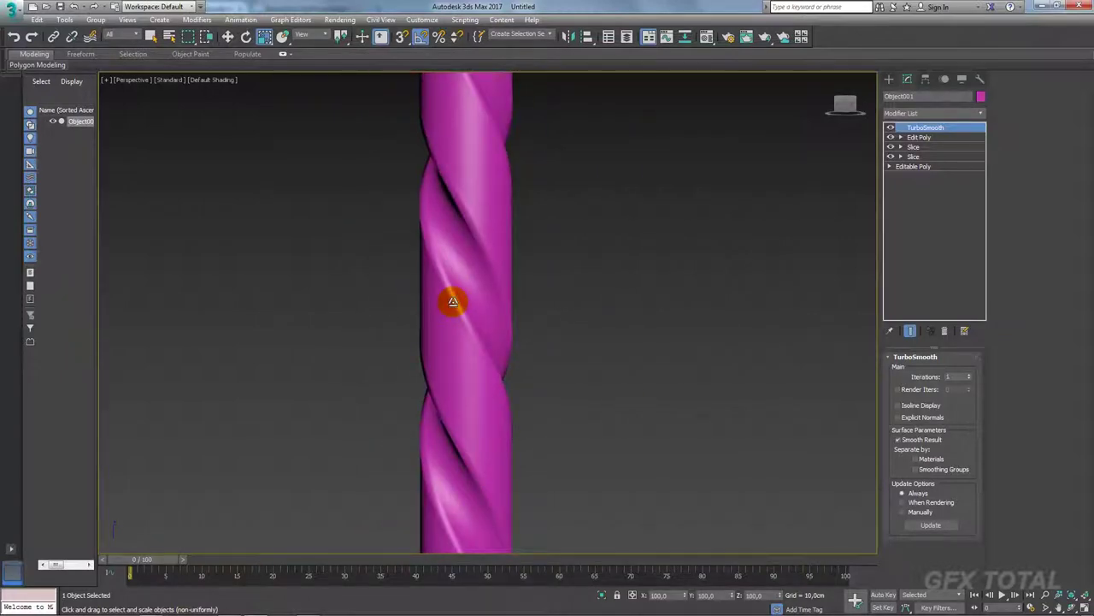
# Disable TurboSmooth, show edged faces with F4, and go to Edit Poly edge level.
pyautogui.click(891, 127)
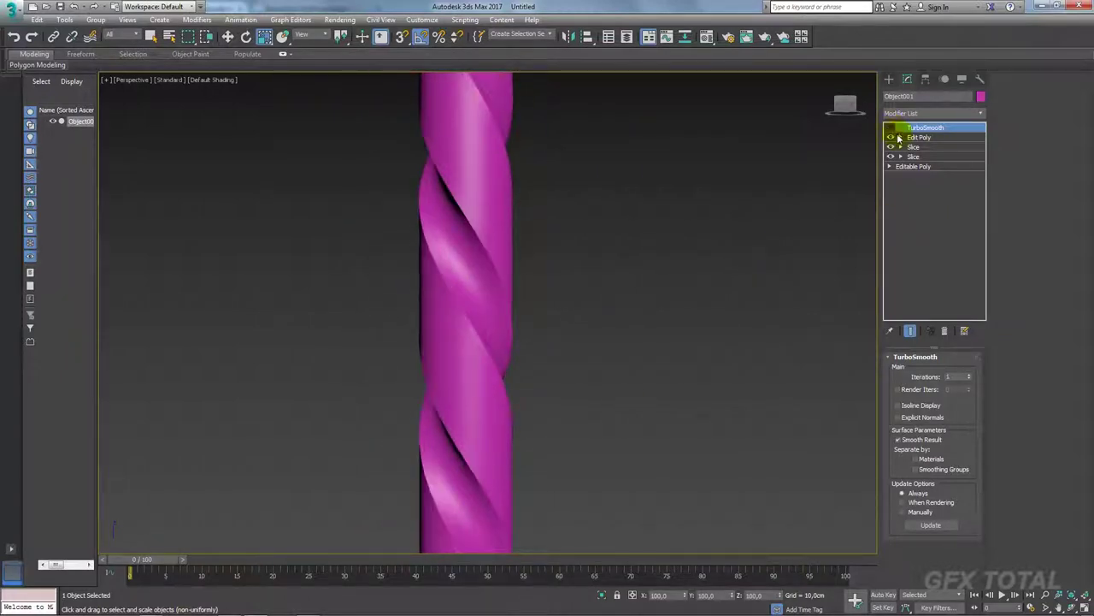
pyautogui.click(900, 137)
pyautogui.press('F4')
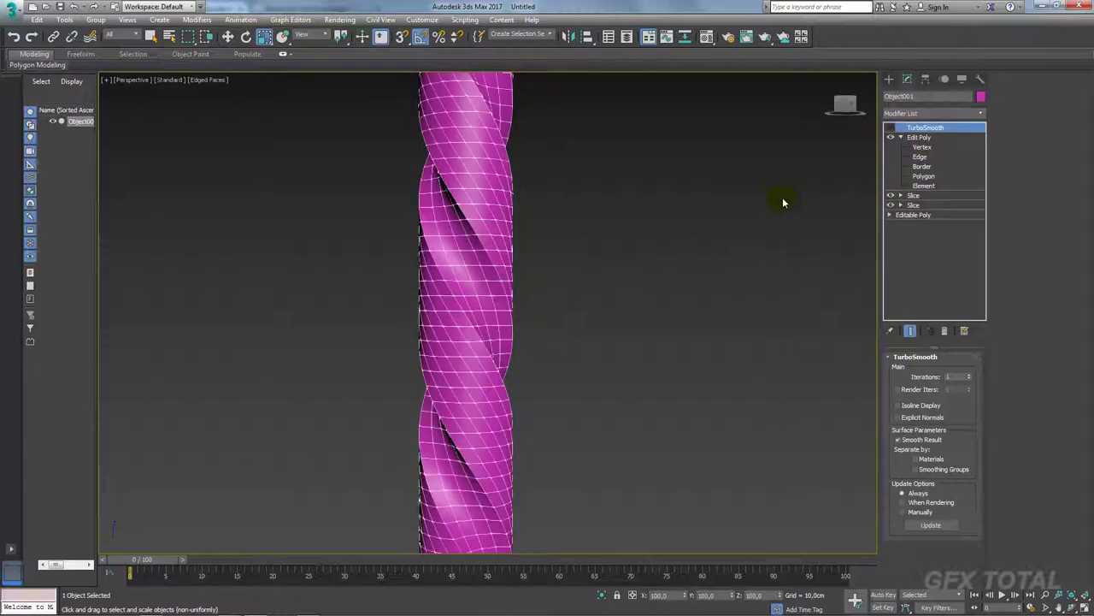
pyautogui.click(921, 156)
pyautogui.scroll(-5, 590, 201)
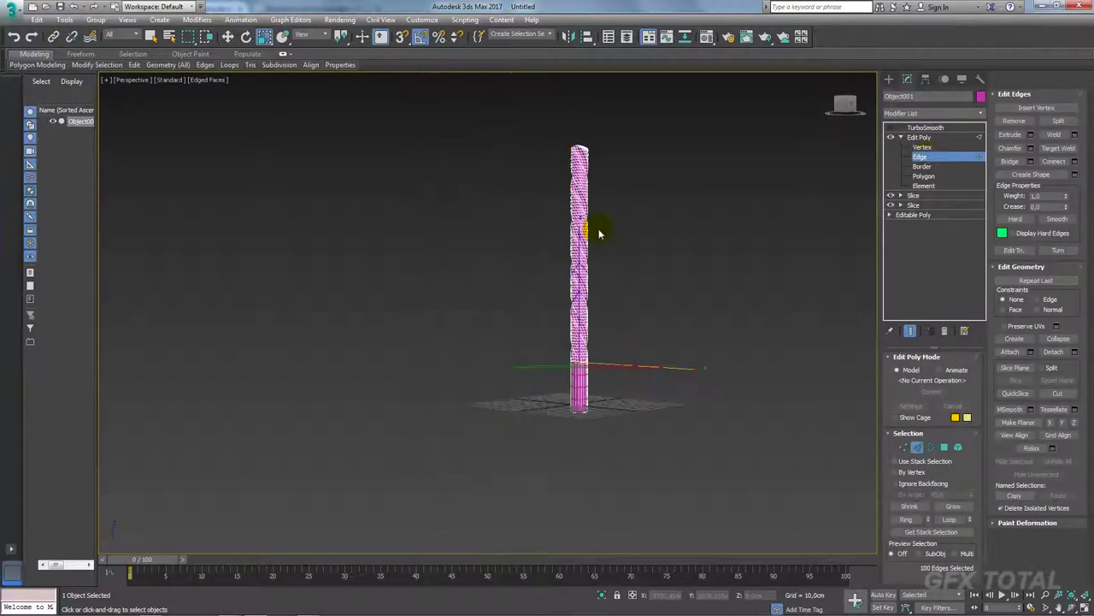
pyautogui.scroll(3, 618, 226)
pyautogui.scroll(1, 593, 215)
pyautogui.scroll(3, 613, 243)
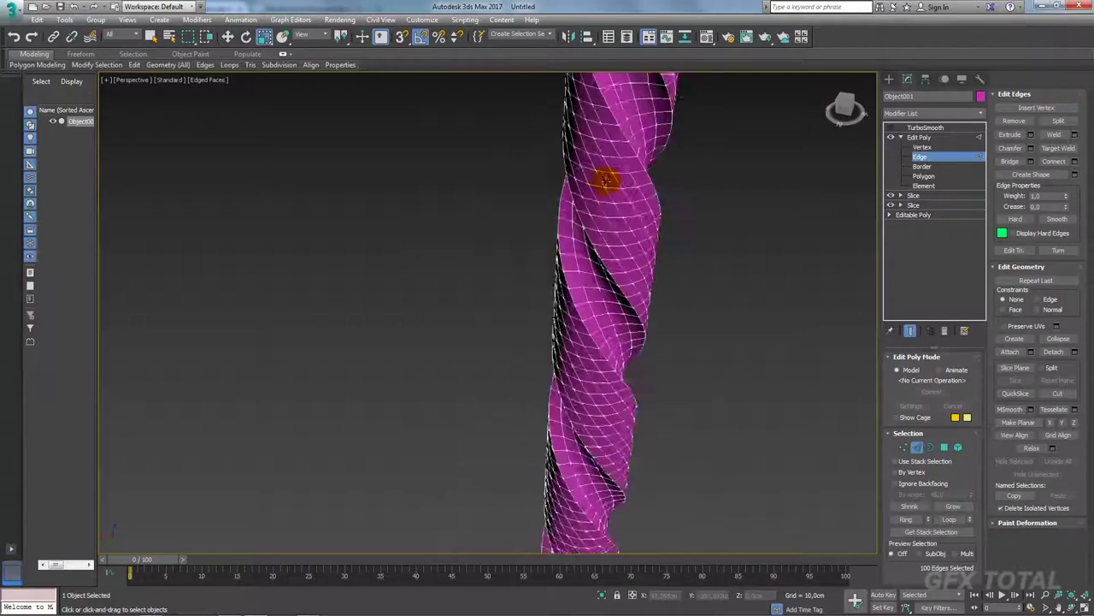
pyautogui.scroll(2, 604, 183)
pyautogui.keyDown('alt'); pyautogui.moveTo(623, 168); pyautogui.dragTo(641, 200, button='middle'); pyautogui.keyUp('alt')
# Select the spiral flute edge loops with Alt+L.
pyautogui.hotkey('alt', 'l')
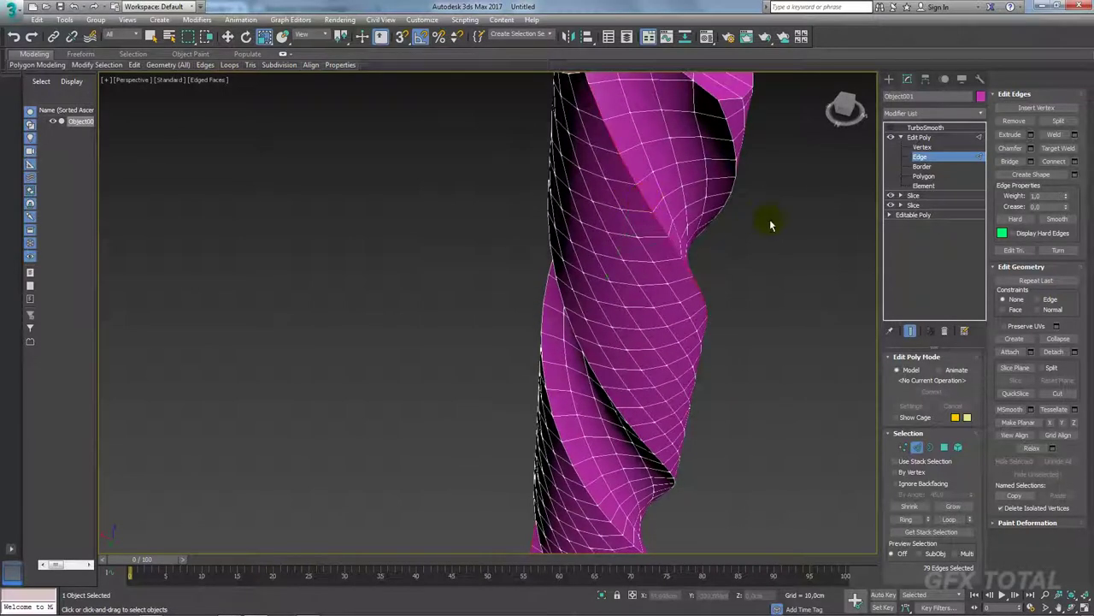
pyautogui.keyDown('alt'); pyautogui.moveTo(772, 223); pyautogui.dragTo(718, 176, button='middle'); pyautogui.keyUp('alt')
pyautogui.scroll(-5, 736, 234)
pyautogui.moveTo(736, 233)
pyautogui.keyDown('alt'); pyautogui.mouseDown(button='middle')
pyautogui.moveTo(772, 294)
pyautogui.moveTo(624, 276)
pyautogui.moveTo(723, 218)
pyautogui.mouseUp(button='middle'); pyautogui.keyUp('alt')
pyautogui.scroll(5, 722, 218)
pyautogui.scroll(3, 722, 218)
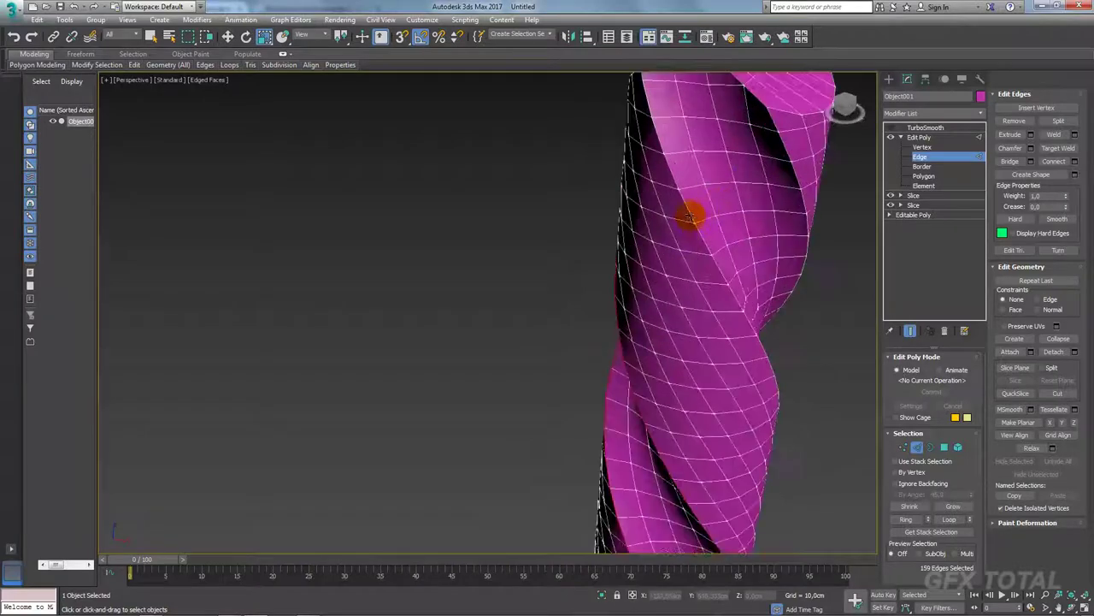
pyautogui.scroll(-5, 796, 177)
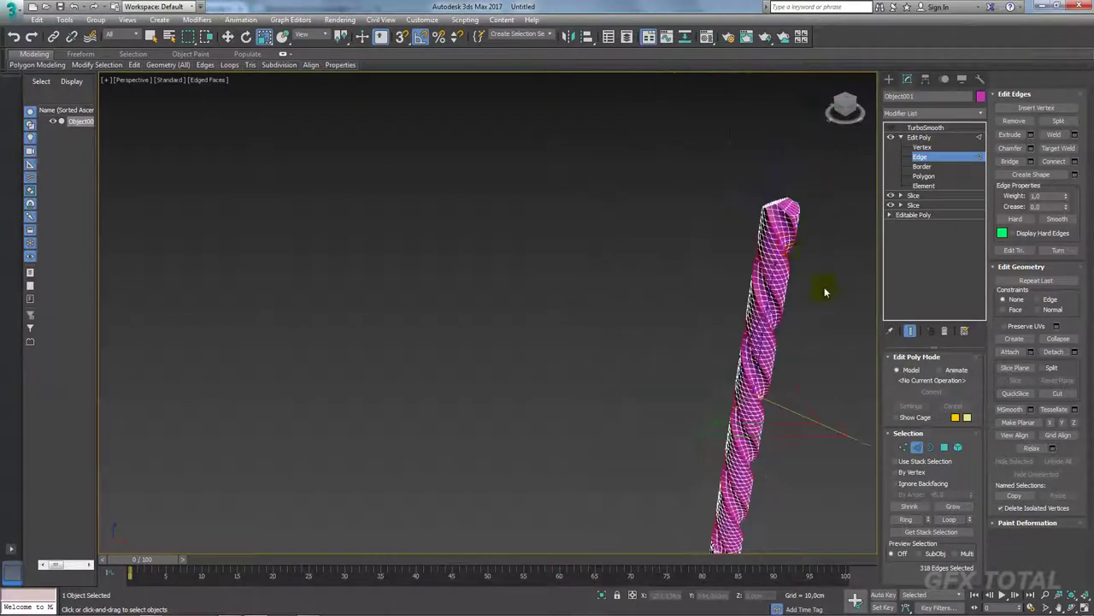
pyautogui.moveTo(826, 288)
pyautogui.keyDown('alt'); pyautogui.mouseDown(button='middle')
pyautogui.moveTo(721, 232)
pyautogui.moveTo(608, 320)
pyautogui.mouseUp(button='middle'); pyautogui.keyUp('alt')
pyautogui.scroll(5, 529, 262)
pyautogui.scroll(4, 530, 263)
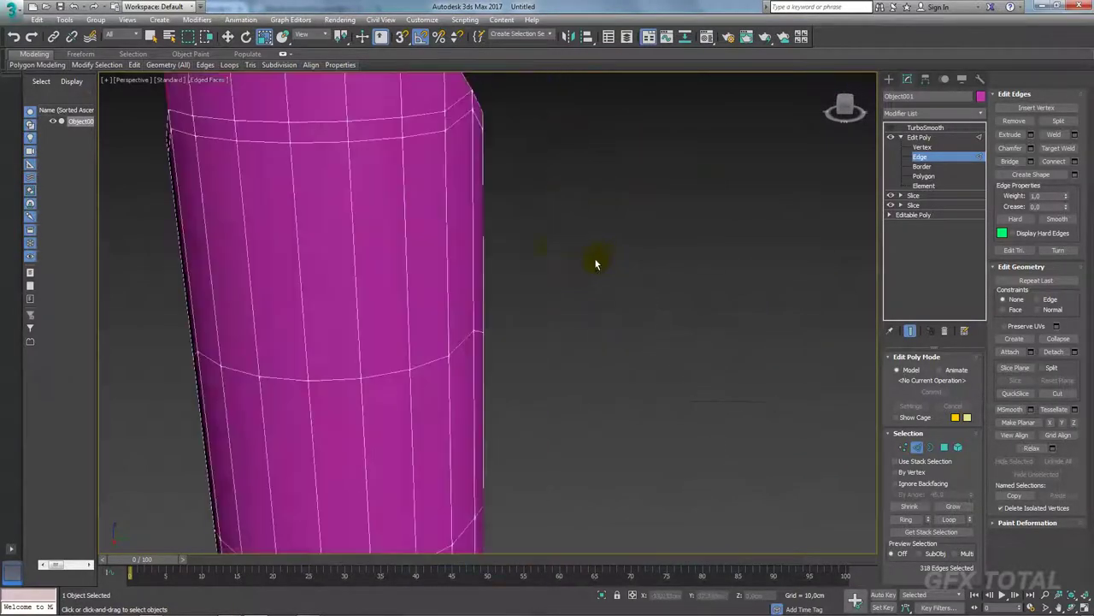
pyautogui.scroll(2, 593, 261)
# Add the edges around the drill's bevelled top rim to the selection.
pyautogui.moveTo(520, 254)
pyautogui.keyDown('alt'); pyautogui.mouseDown(button='middle')
pyautogui.moveTo(520, 293)
pyautogui.moveTo(442, 231)
pyautogui.mouseUp(button='middle'); pyautogui.keyUp('alt')
pyautogui.scroll(2, 442, 232)
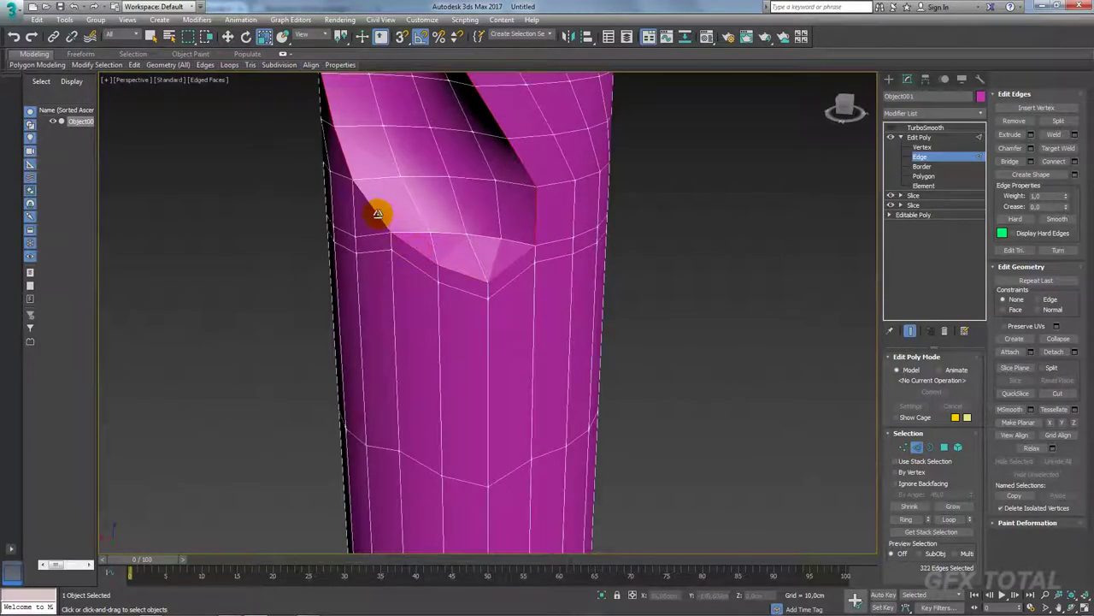
pyautogui.moveTo(378, 213)
pyautogui.keyDown('alt'); pyautogui.mouseDown(button='middle')
pyautogui.moveTo(489, 256)
pyautogui.moveTo(593, 268)
pyautogui.moveTo(463, 185)
pyautogui.moveTo(518, 386)
pyautogui.moveTo(610, 237)
pyautogui.moveTo(599, 290)
pyautogui.mouseUp(button='middle'); pyautogui.keyUp('alt')
pyautogui.scroll(-3, 397, 136)
pyautogui.moveTo(607, 165)
pyautogui.keyDown('alt'); pyautogui.mouseDown(button='middle')
pyautogui.moveTo(650, 309)
pyautogui.moveTo(642, 274)
pyautogui.mouseUp(button='middle'); pyautogui.keyUp('alt')
pyautogui.scroll(2, 613, 212)
pyautogui.scroll(3, 662, 195)
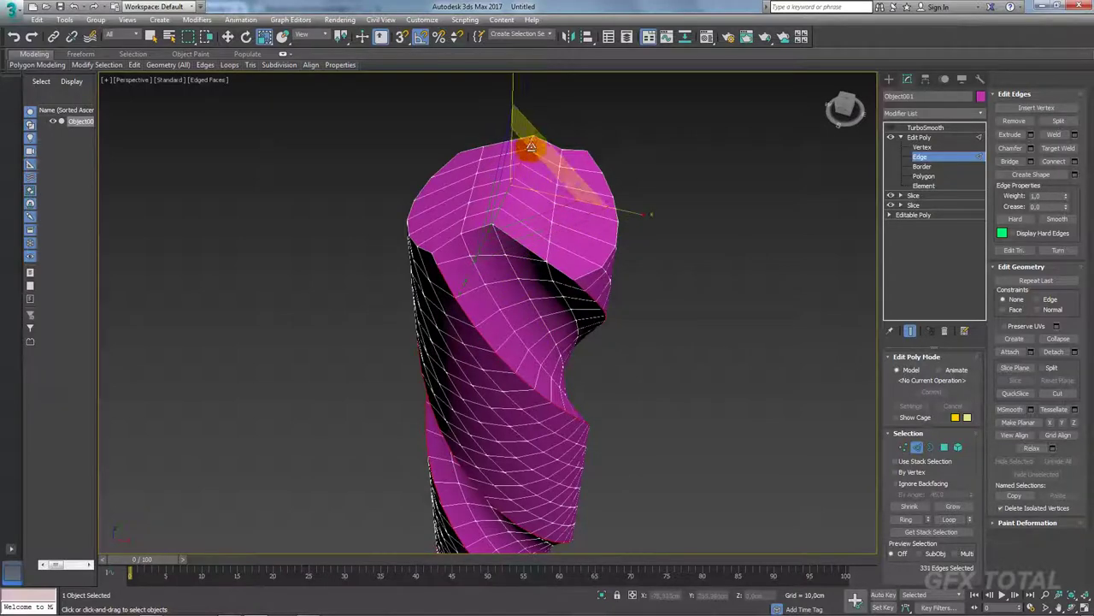
pyautogui.moveTo(581, 171)
pyautogui.keyDown('alt'); pyautogui.mouseDown(button='middle')
pyautogui.moveTo(587, 218)
pyautogui.moveTo(557, 237)
pyautogui.moveTo(561, 214)
pyautogui.moveTo(542, 214)
pyautogui.mouseUp(button='middle'); pyautogui.keyUp('alt')
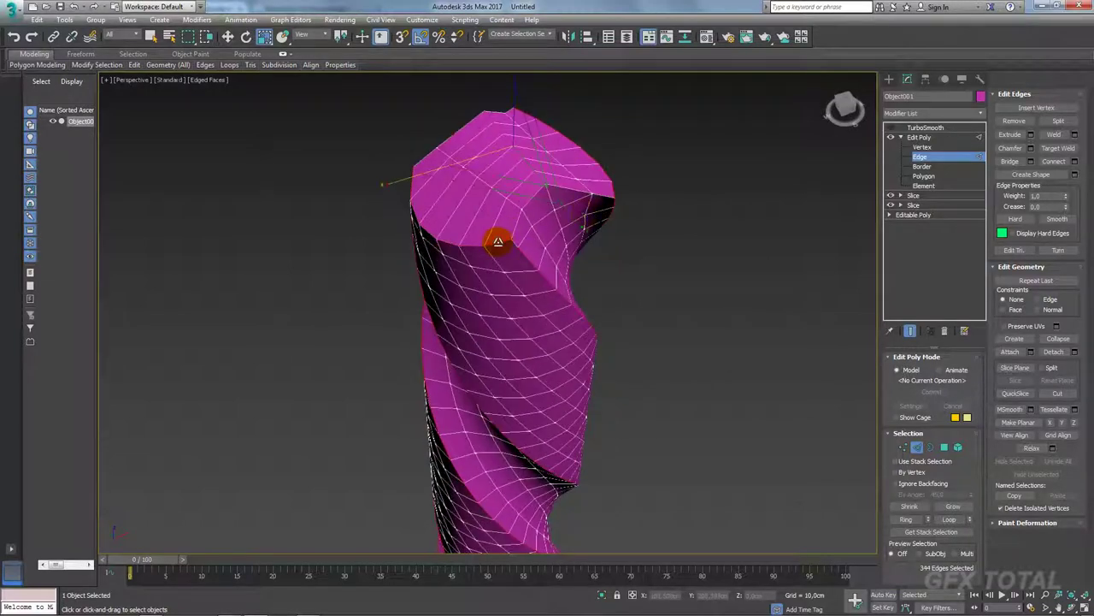
pyautogui.moveTo(498, 242)
pyautogui.keyDown('alt'); pyautogui.mouseDown(button='middle')
pyautogui.moveTo(689, 245)
pyautogui.moveTo(593, 196)
pyautogui.mouseUp(button='middle'); pyautogui.keyUp('alt')
pyautogui.scroll(5, 683, 228)
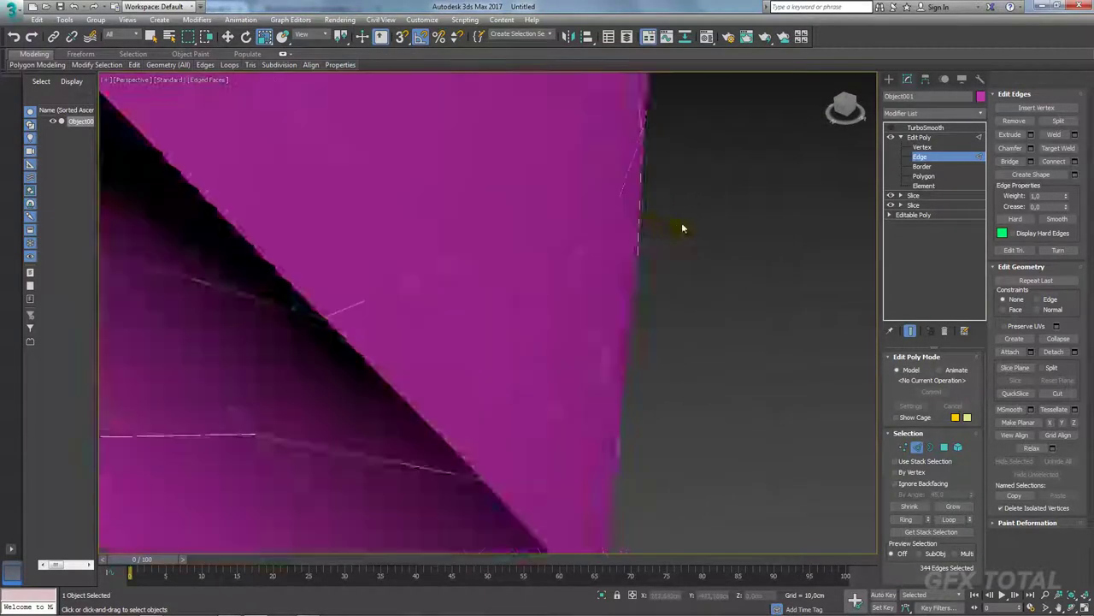
pyautogui.scroll(-2, 683, 228)
pyautogui.scroll(-2, 655, 232)
pyautogui.scroll(-2, 599, 262)
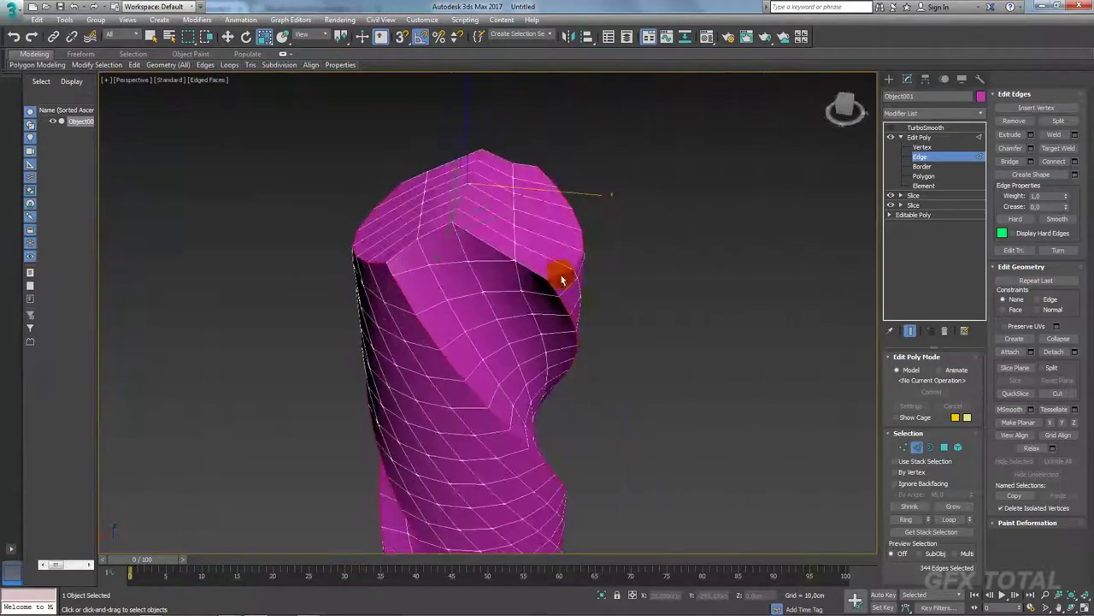
pyautogui.scroll(2, 528, 270)
pyautogui.rightClick(407, 226)
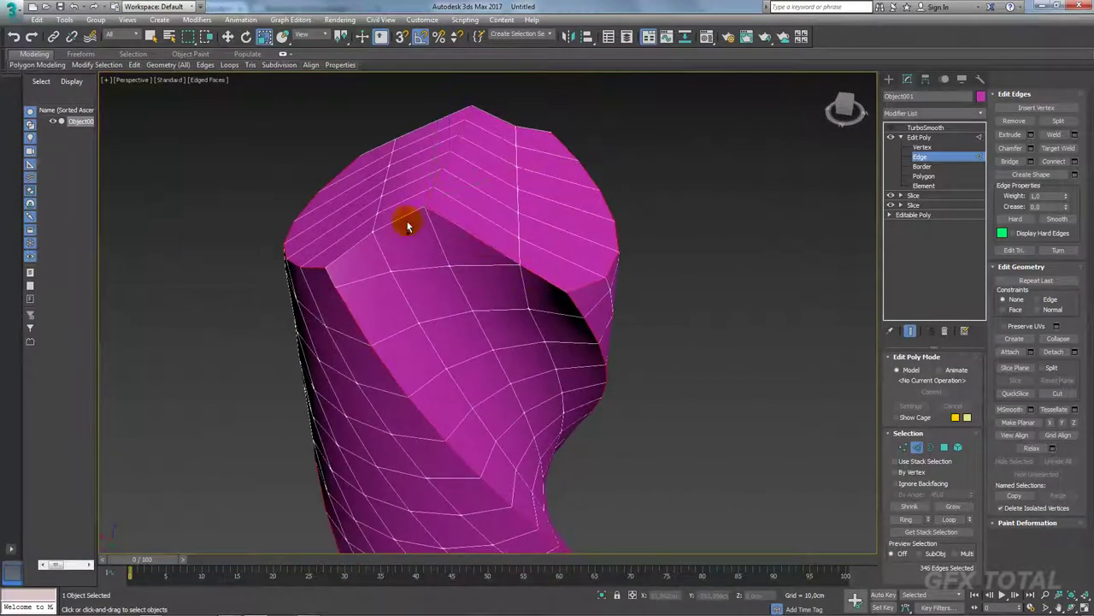
pyautogui.click(329, 281)
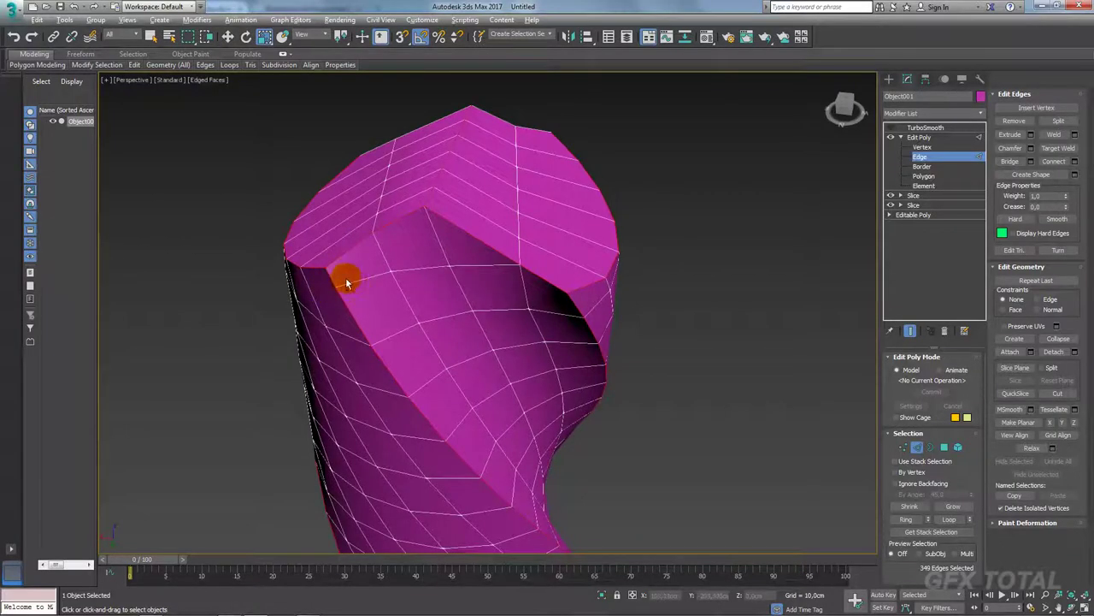
# Give the selected flute and top edges a crease of 1.0 and return to TurboSmooth.
pyautogui.moveTo(347, 283)
pyautogui.keyDown('alt'); pyautogui.mouseDown(button='middle')
pyautogui.moveTo(481, 279)
pyautogui.moveTo(462, 203)
pyautogui.mouseUp(button='middle'); pyautogui.keyUp('alt')
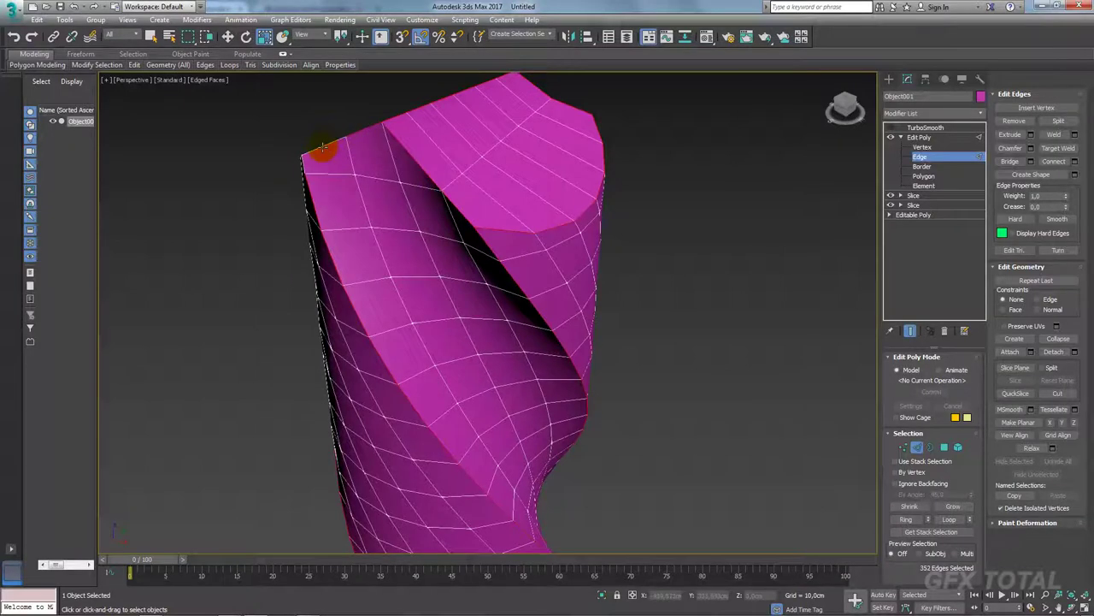
pyautogui.moveTo(323, 147)
pyautogui.keyDown('alt'); pyautogui.mouseDown(button='middle')
pyautogui.moveTo(325, 212)
pyautogui.moveTo(373, 188)
pyautogui.mouseUp(button='middle'); pyautogui.keyUp('alt')
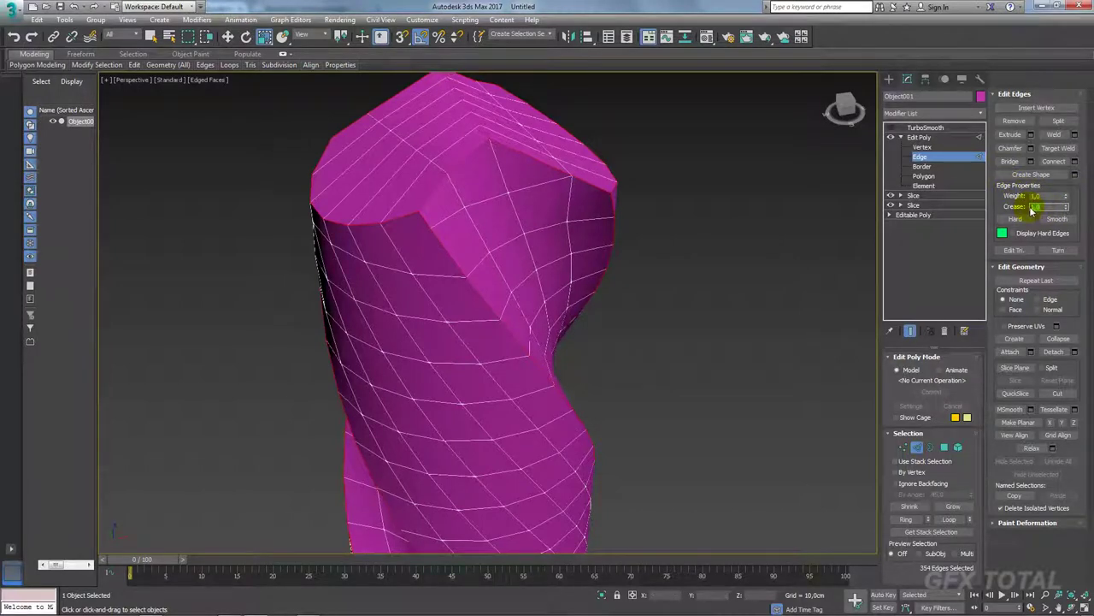
pyautogui.click(922, 137)
pyautogui.click(902, 128)
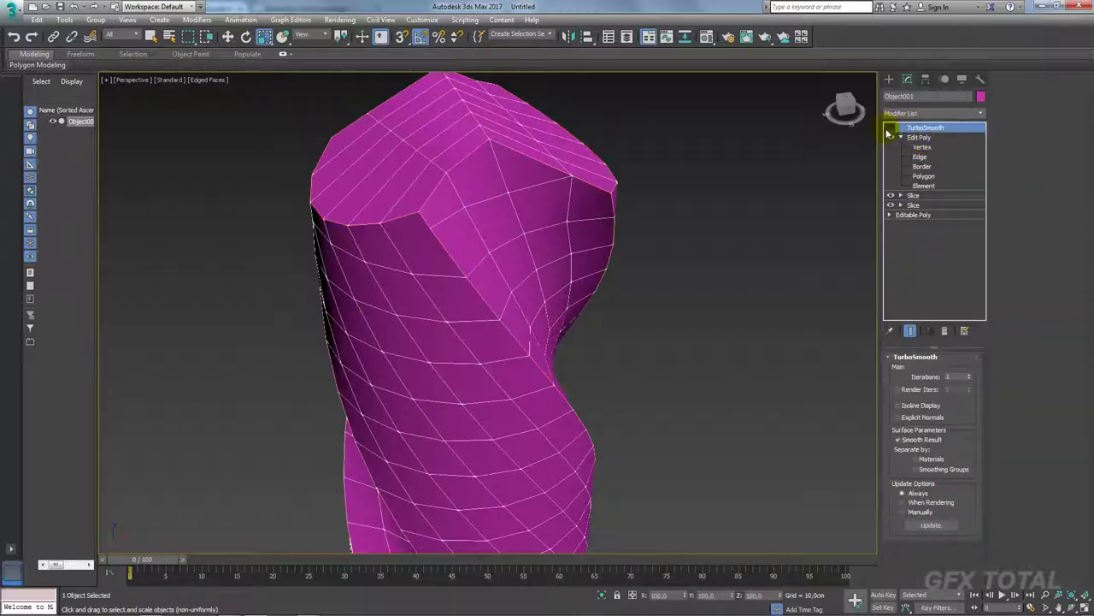
pyautogui.click(890, 129)
pyautogui.click(812, 184)
pyautogui.scroll(-5, 770, 218)
pyautogui.scroll(2, 684, 250)
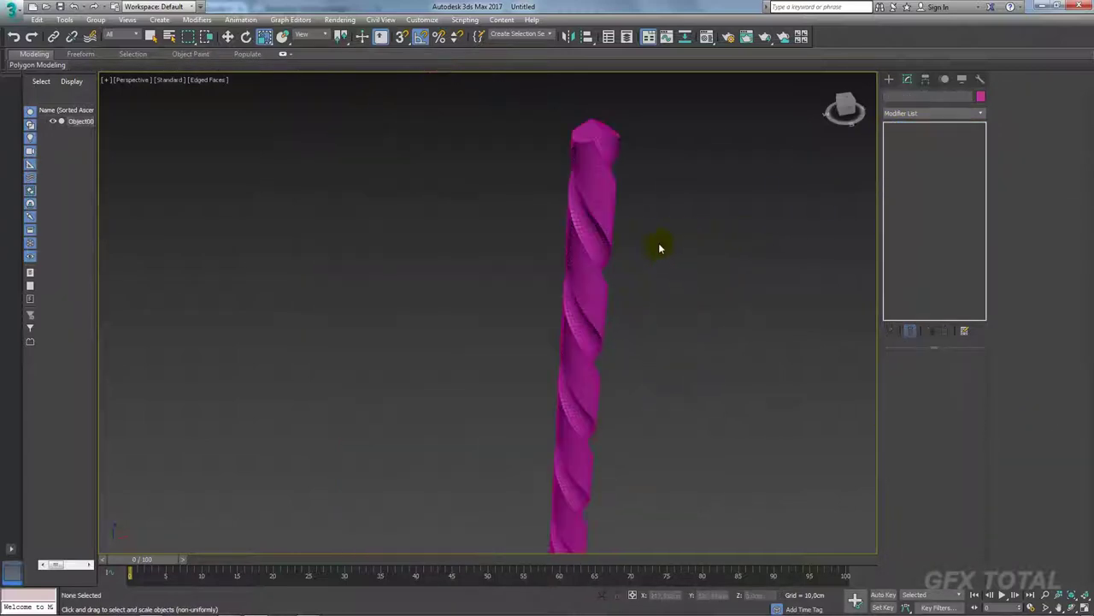
pyautogui.scroll(4, 659, 248)
pyautogui.moveTo(591, 215)
pyautogui.keyDown('ctrl'); pyautogui.keyDown('alt'); pyautogui.mouseDown(button='middle')
pyautogui.moveTo(569, 155)
pyautogui.moveTo(586, 127)
pyautogui.moveTo(572, 273)
pyautogui.moveTo(576, 244)
pyautogui.mouseUp(button='middle'); pyautogui.keyUp('alt'); pyautogui.keyUp('ctrl')
pyautogui.click(609, 268)
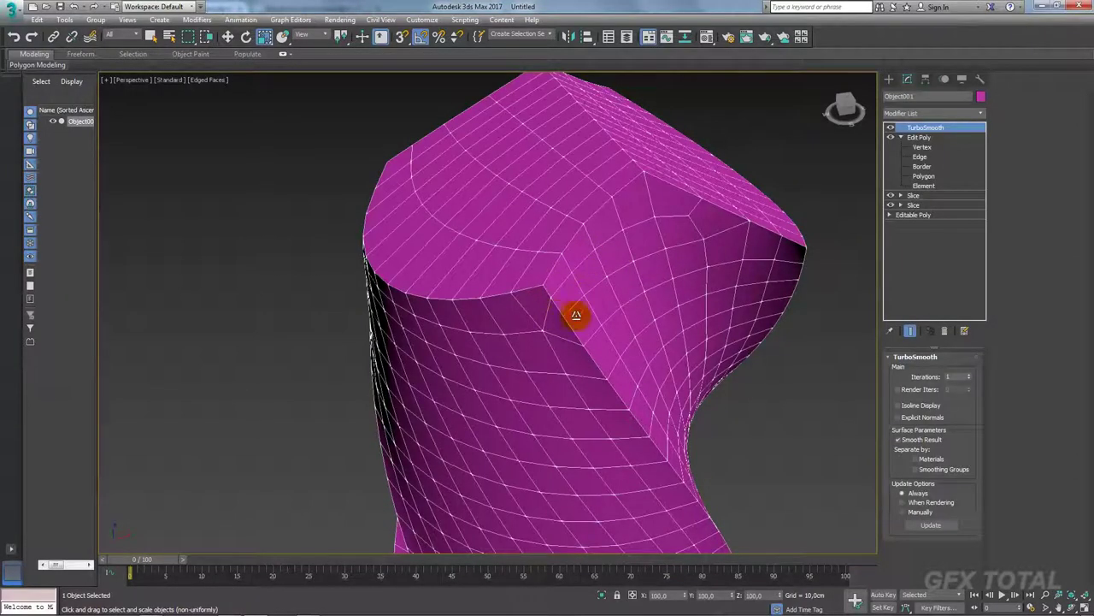
pyautogui.moveTo(578, 313)
pyautogui.keyDown('alt'); pyautogui.mouseDown(button='middle')
pyautogui.moveTo(625, 320)
pyautogui.moveTo(576, 313)
pyautogui.moveTo(562, 268)
pyautogui.moveTo(647, 264)
pyautogui.moveTo(586, 271)
pyautogui.mouseUp(button='middle'); pyautogui.keyUp('alt')
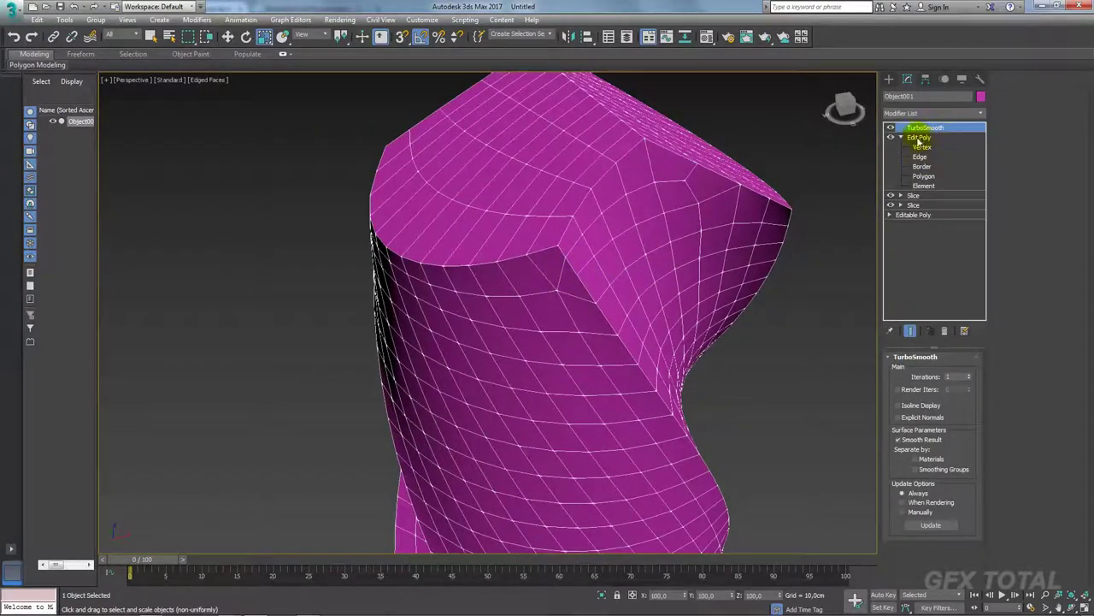
pyautogui.click(890, 128)
pyautogui.keyDown('alt'); pyautogui.moveTo(662, 238); pyautogui.dragTo(814, 272, button='middle'); pyautogui.keyUp('alt')
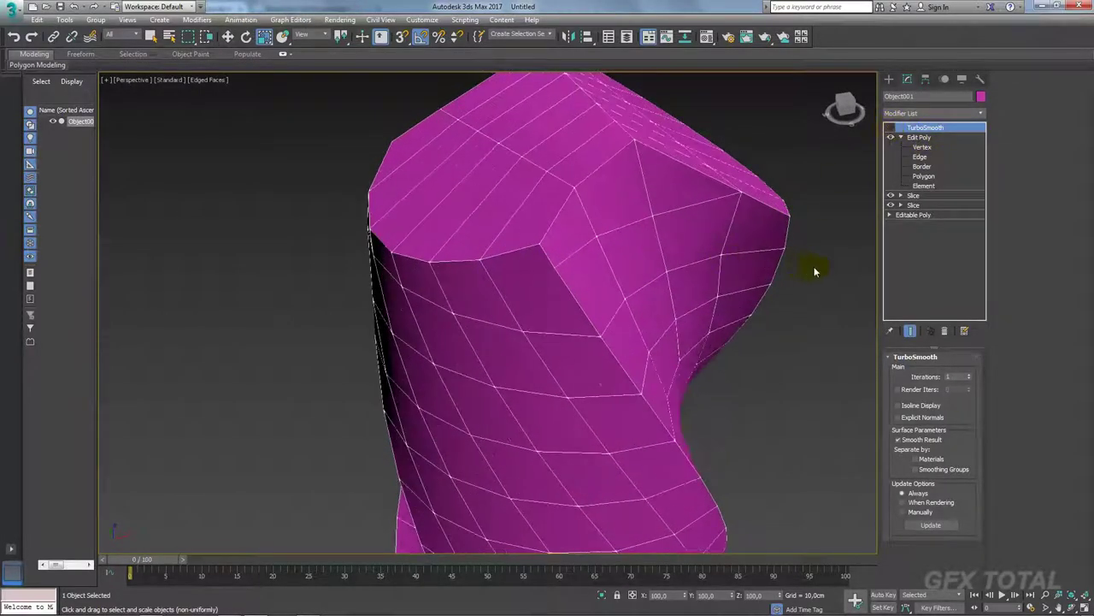
pyautogui.click(921, 148)
pyautogui.click(550, 272)
# Move vertices on the drill's top surface to adjust its shape.
pyautogui.moveTo(550, 272)
pyautogui.mouseDown()
pyautogui.moveTo(588, 274)
pyautogui.moveTo(524, 212)
pyautogui.mouseUp()
pyautogui.press('w')
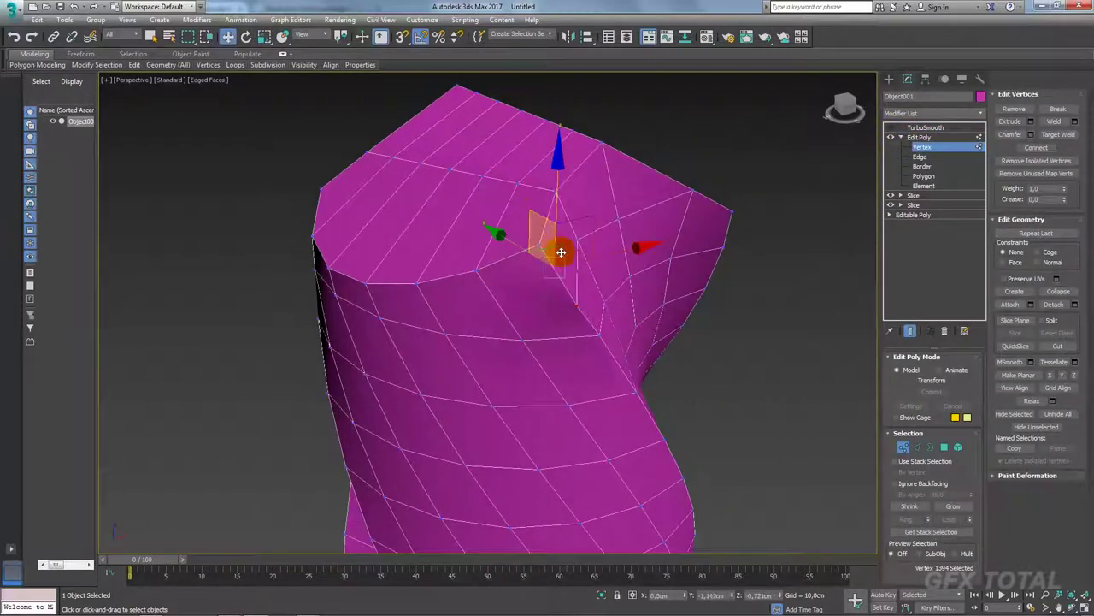
pyautogui.click(523, 205)
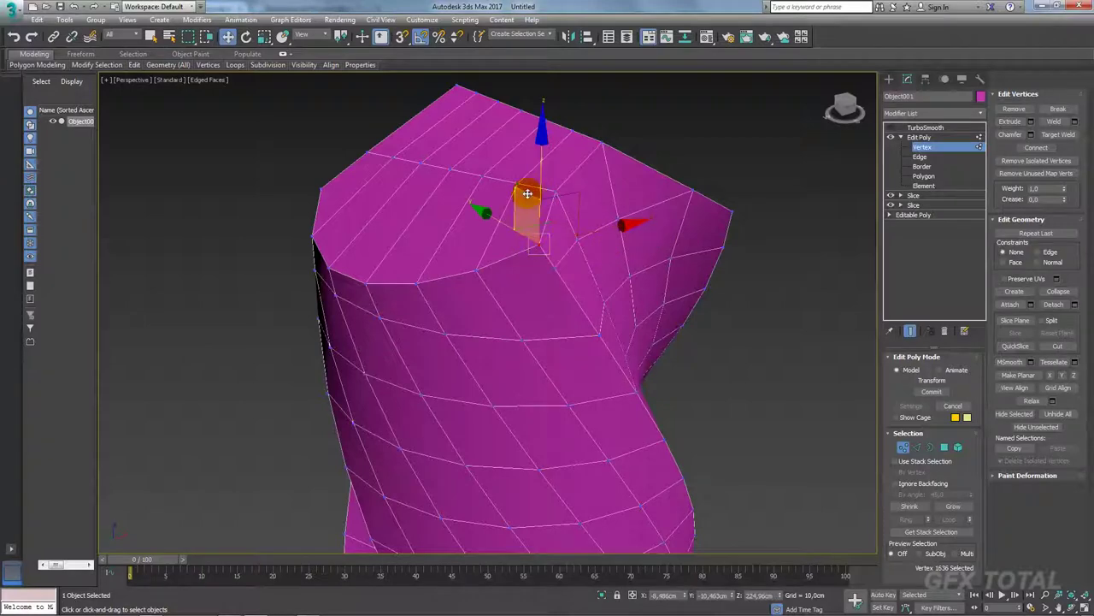
pyautogui.moveTo(522, 205); pyautogui.dragTo(498, 221)
pyautogui.moveTo(574, 277)
pyautogui.keyDown('alt'); pyautogui.mouseDown(button='middle')
pyautogui.moveTo(534, 269)
pyautogui.moveTo(566, 259)
pyautogui.moveTo(508, 301)
pyautogui.moveTo(525, 318)
pyautogui.mouseUp(button='middle'); pyautogui.keyUp('alt')
pyautogui.keyDown('ctrl'); pyautogui.click(521, 344); pyautogui.keyUp('ctrl')
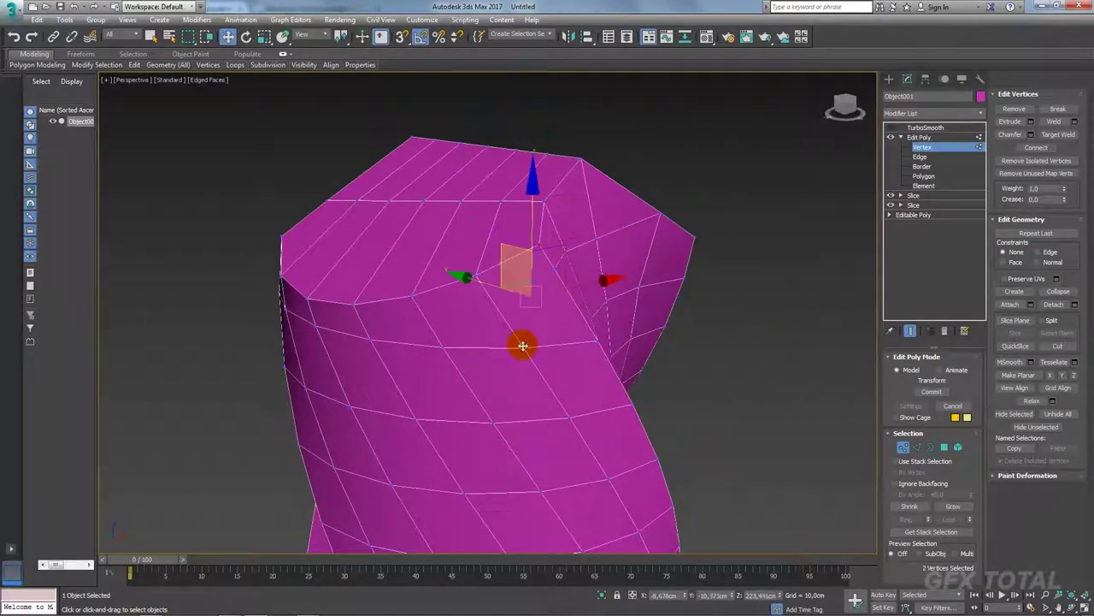
pyautogui.keyDown('ctrl'); pyautogui.click(556, 278); pyautogui.keyUp('ctrl')
pyautogui.keyDown('ctrl'); pyautogui.click(544, 348); pyautogui.keyUp('ctrl')
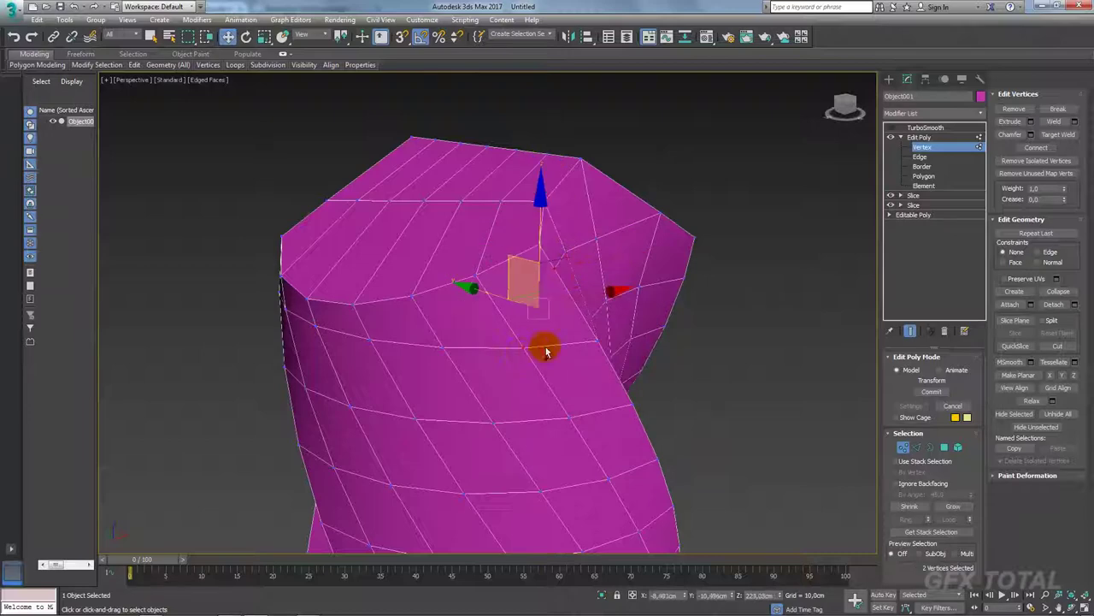
pyautogui.click(1052, 149)
pyautogui.keyDown('alt'); pyautogui.moveTo(619, 309); pyautogui.dragTo(565, 315, button='middle'); pyautogui.keyUp('alt')
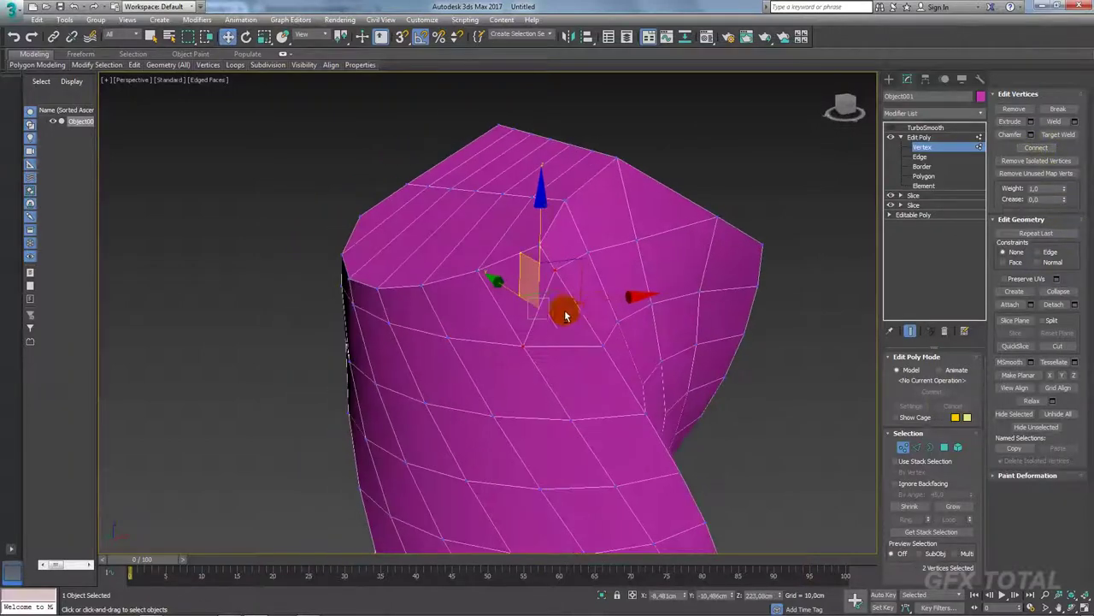
pyautogui.moveTo(691, 354)
pyautogui.keyDown('alt'); pyautogui.mouseDown(button='middle')
pyautogui.moveTo(479, 325)
pyautogui.moveTo(618, 379)
pyautogui.moveTo(445, 352)
pyautogui.moveTo(601, 373)
pyautogui.moveTo(665, 396)
pyautogui.moveTo(752, 342)
pyautogui.mouseUp(button='middle'); pyautogui.keyUp('alt')
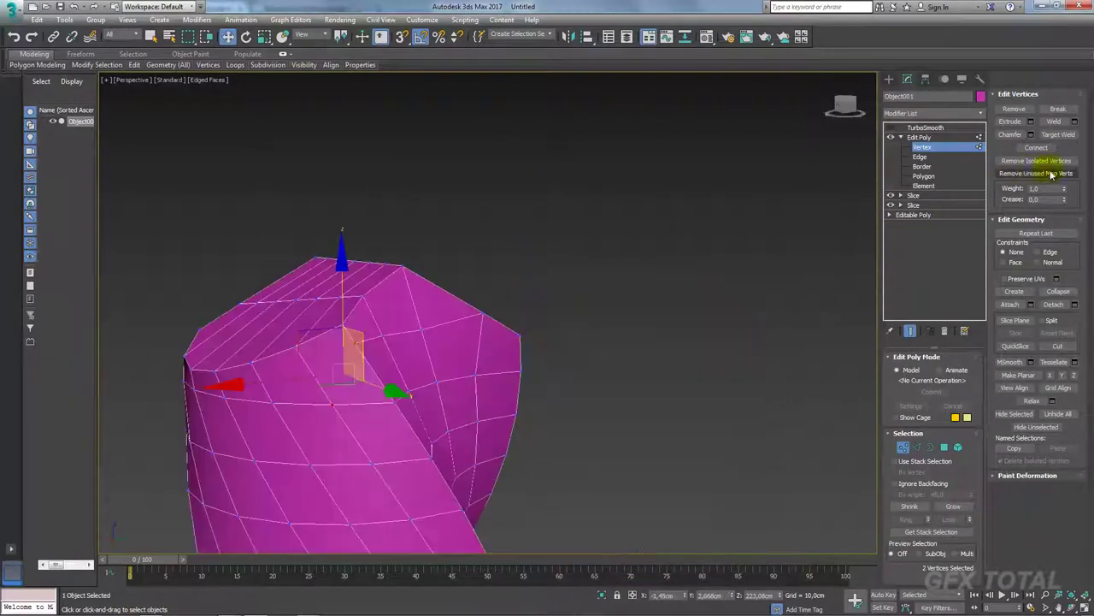
pyautogui.keyDown('alt'); pyautogui.moveTo(353, 357); pyautogui.dragTo(571, 323, button='middle'); pyautogui.keyUp('alt')
# Cut a new edge from the corner vertex across the top rim.
pyautogui.rightClick(570, 313)
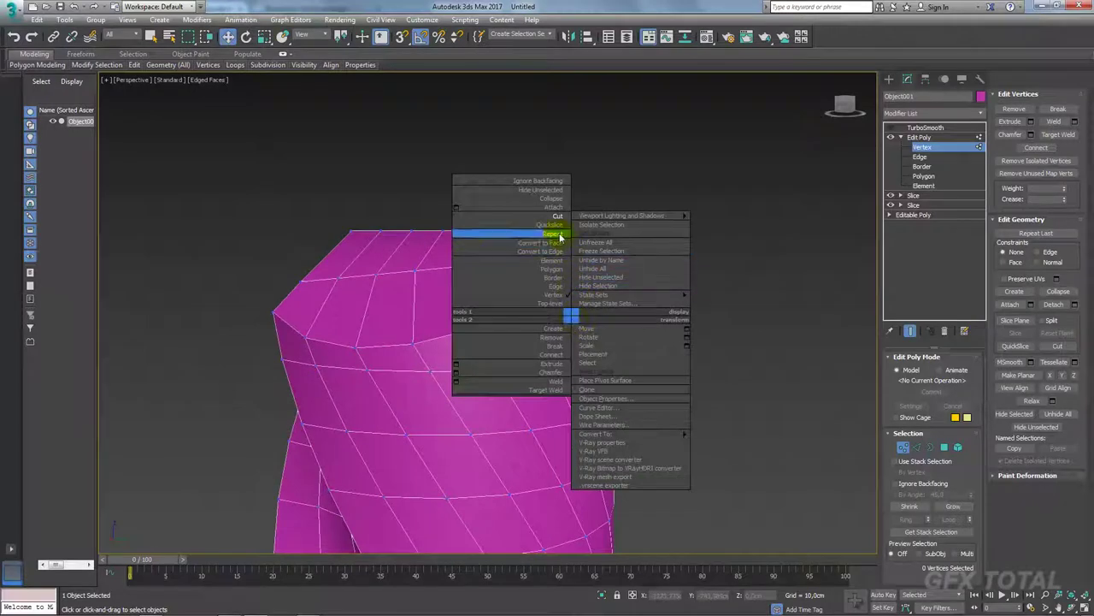
pyautogui.click(557, 220)
pyautogui.click(569, 302)
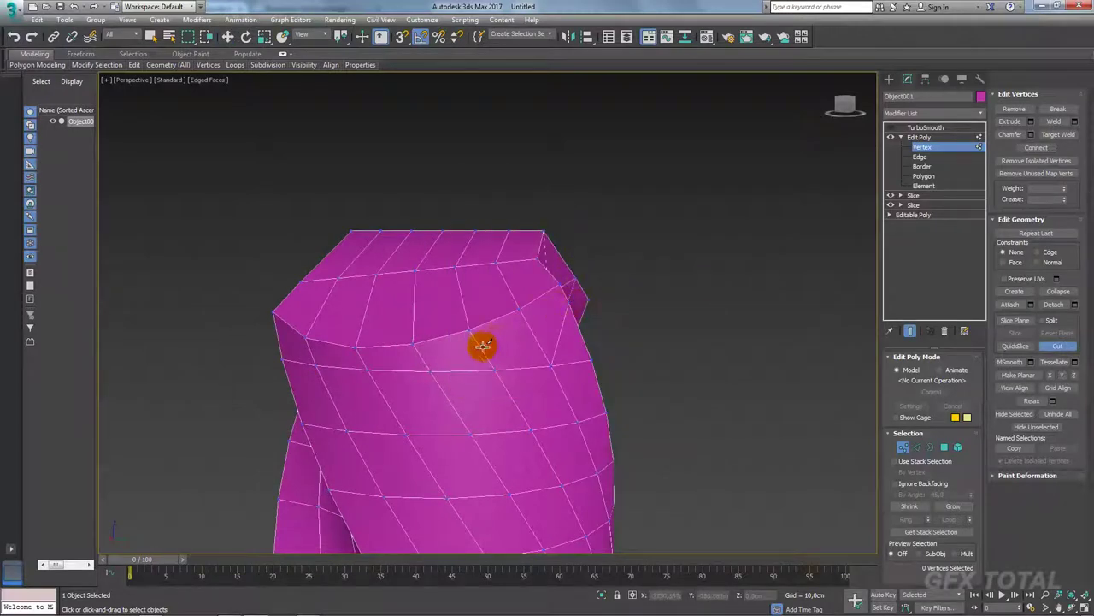
pyautogui.click(484, 350)
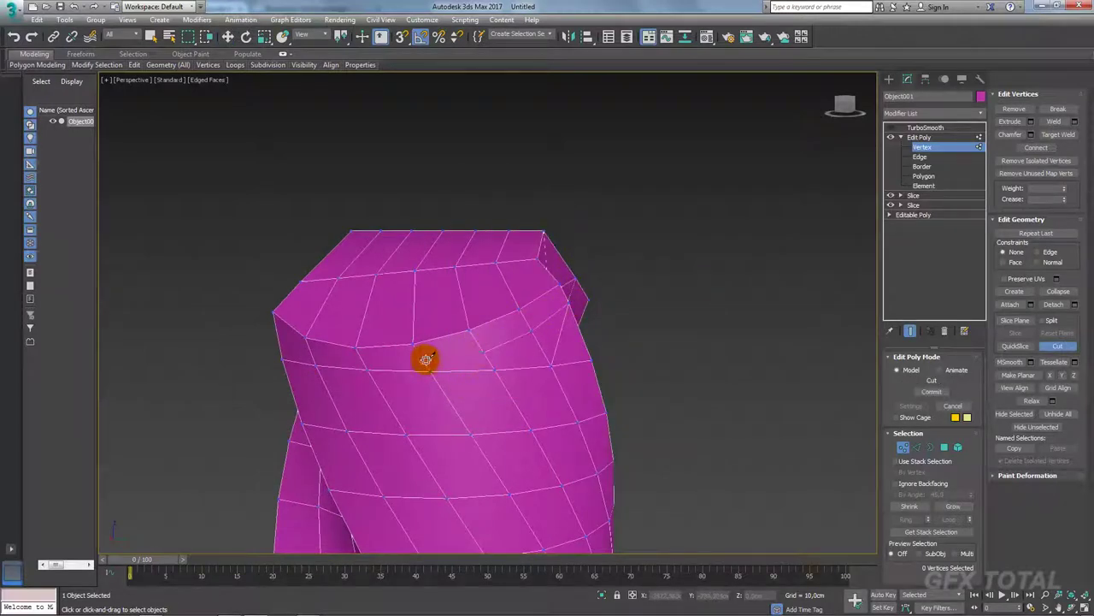
pyautogui.click(423, 359)
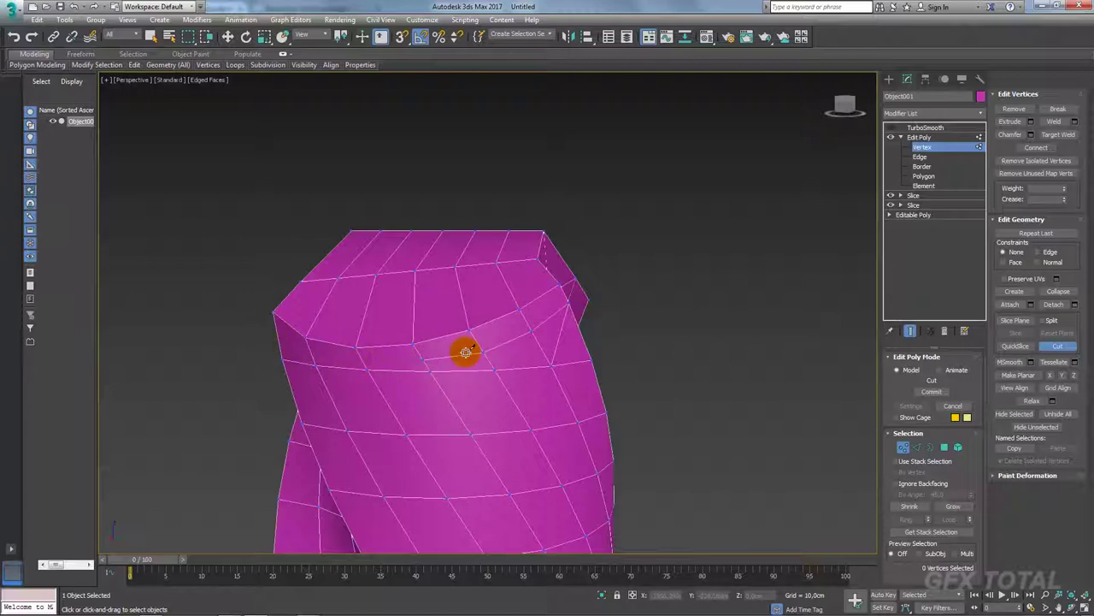
# Remove the stray edges near the top corner.
pyautogui.click(915, 447)
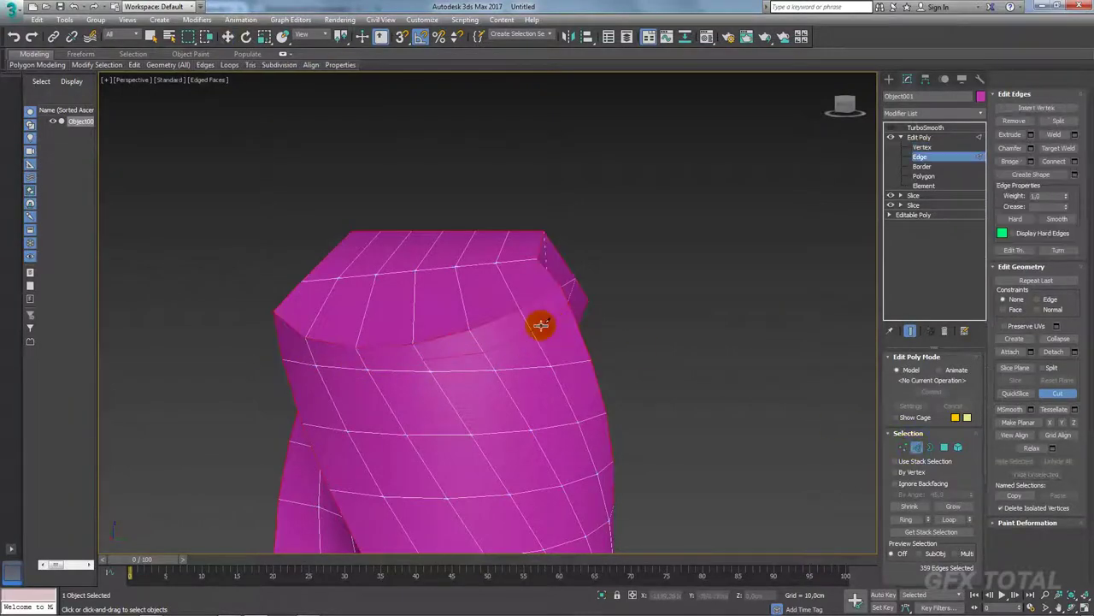
pyautogui.rightClick(551, 329)
pyautogui.click(556, 334)
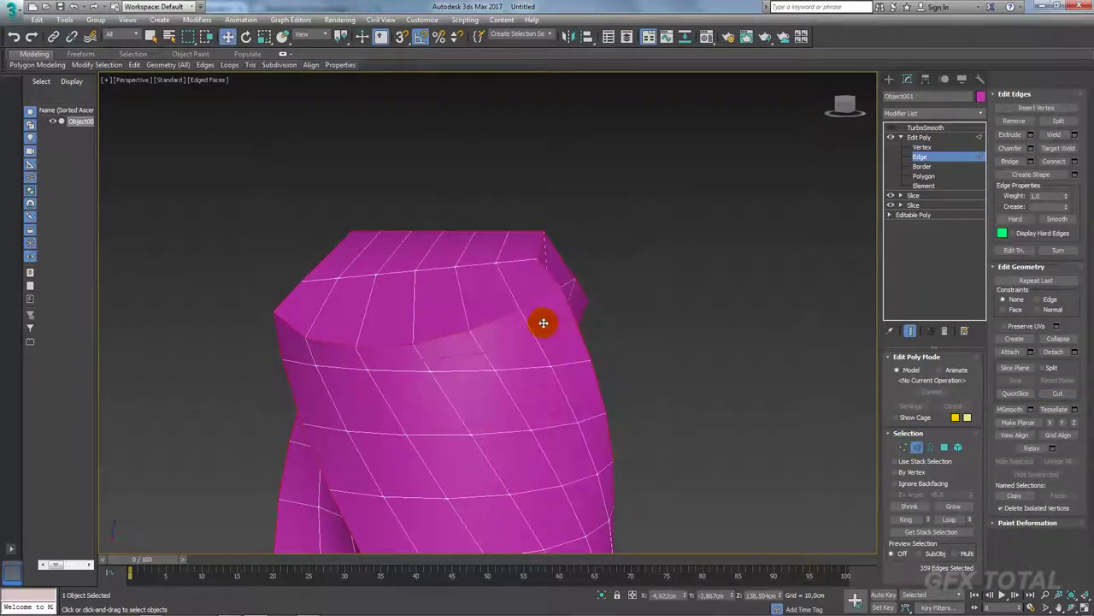
pyautogui.click(542, 319)
pyautogui.keyDown('ctrl'); pyautogui.click(462, 356); pyautogui.keyUp('ctrl')
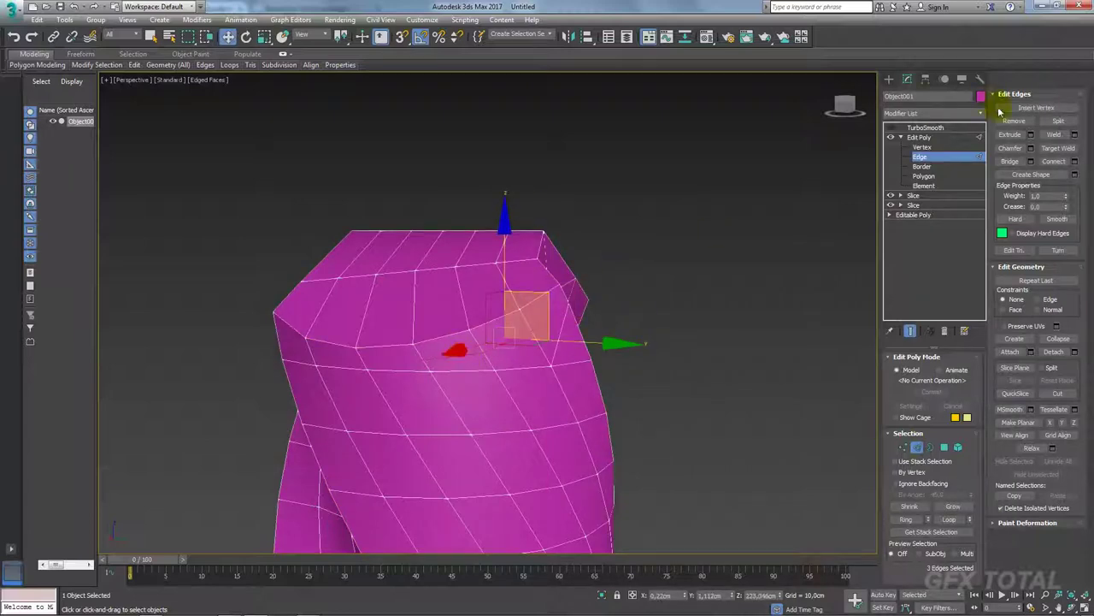
pyautogui.click(1013, 123)
# Switch the TurboSmooth modifier back on.
pyautogui.moveTo(623, 305); pyautogui.dragTo(680, 298, button='middle')
pyautogui.click(920, 157)
pyautogui.click(925, 128)
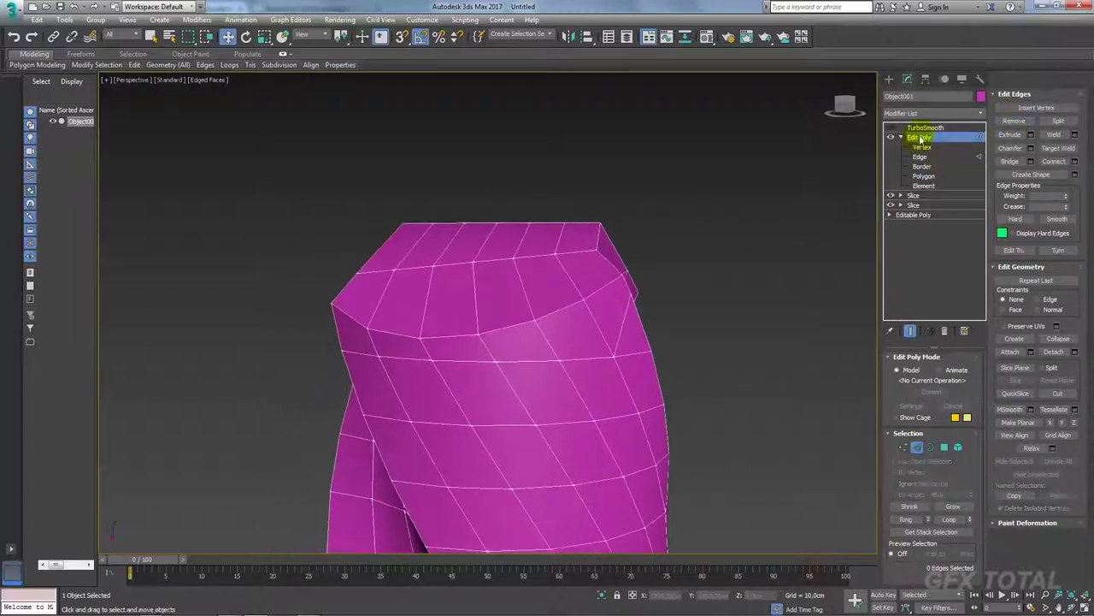
pyautogui.click(890, 127)
# Assign the default grey material to the drill from the Material Editor.
pyautogui.scroll(-8, 638, 315)
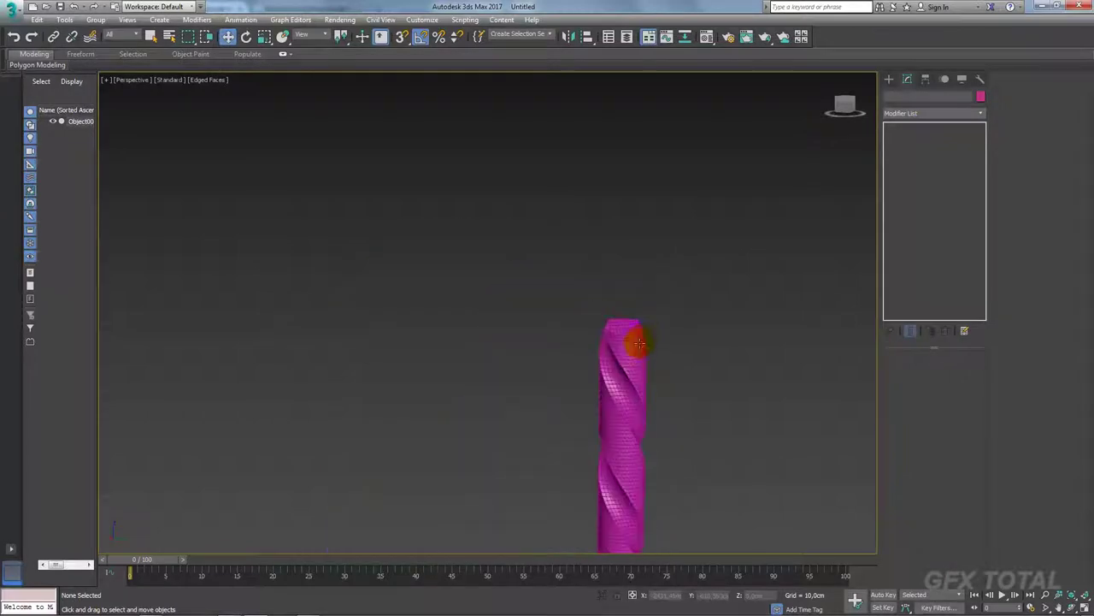
pyautogui.scroll(-2, 651, 387)
pyautogui.moveTo(659, 385)
pyautogui.keyDown('alt'); pyautogui.mouseDown(button='middle')
pyautogui.moveTo(525, 196)
pyautogui.moveTo(608, 232)
pyautogui.mouseUp(button='middle'); pyautogui.keyUp('alt')
pyautogui.scroll(8, 618, 142)
pyautogui.press('z')
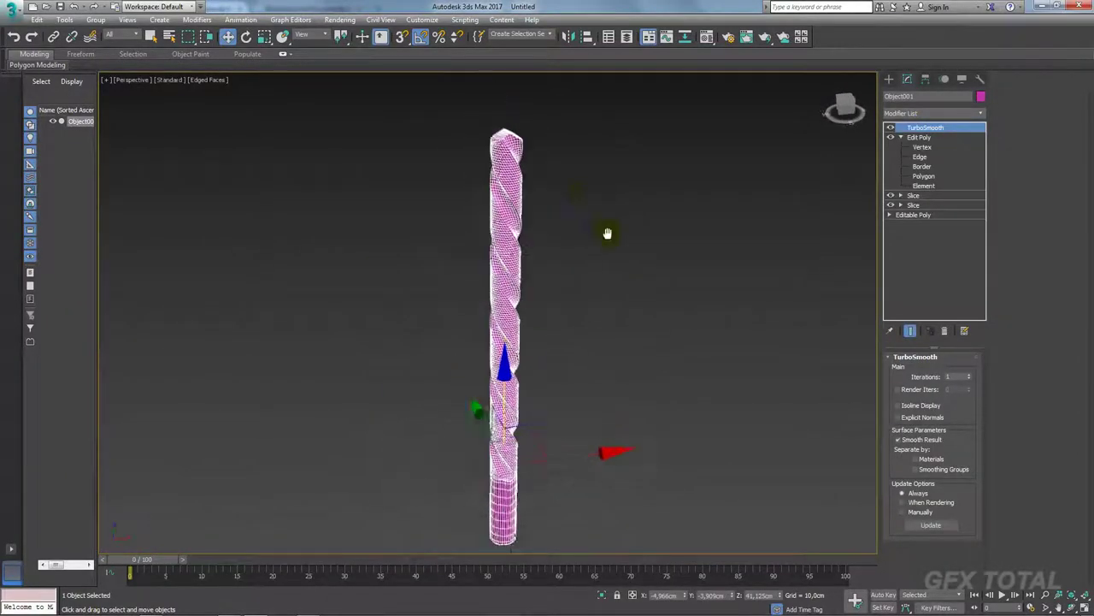
pyautogui.click(980, 97)
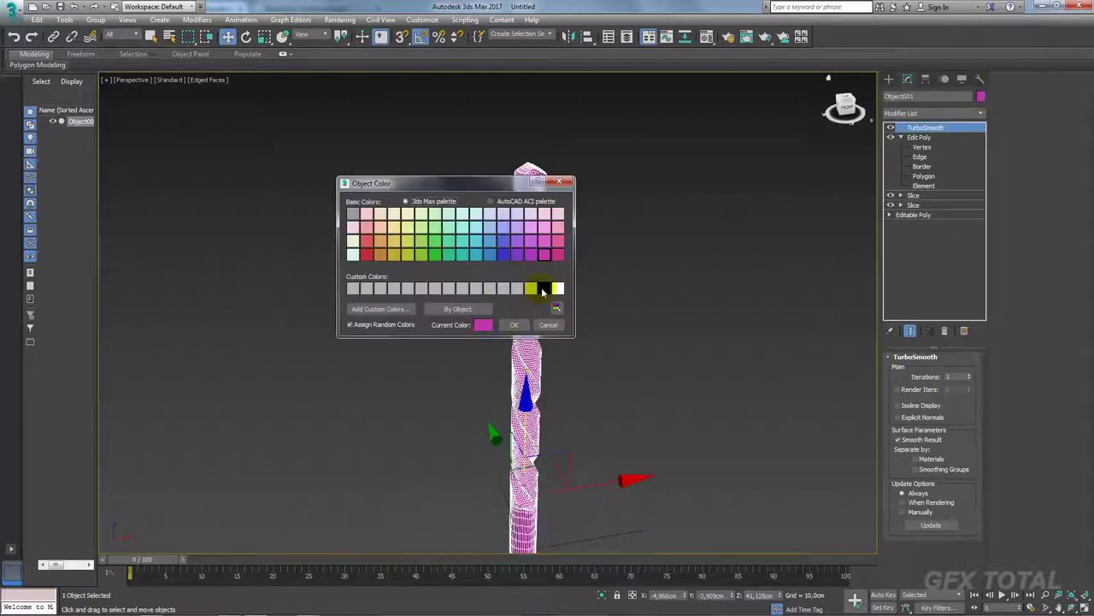
pyautogui.click(514, 325)
pyautogui.click(706, 37)
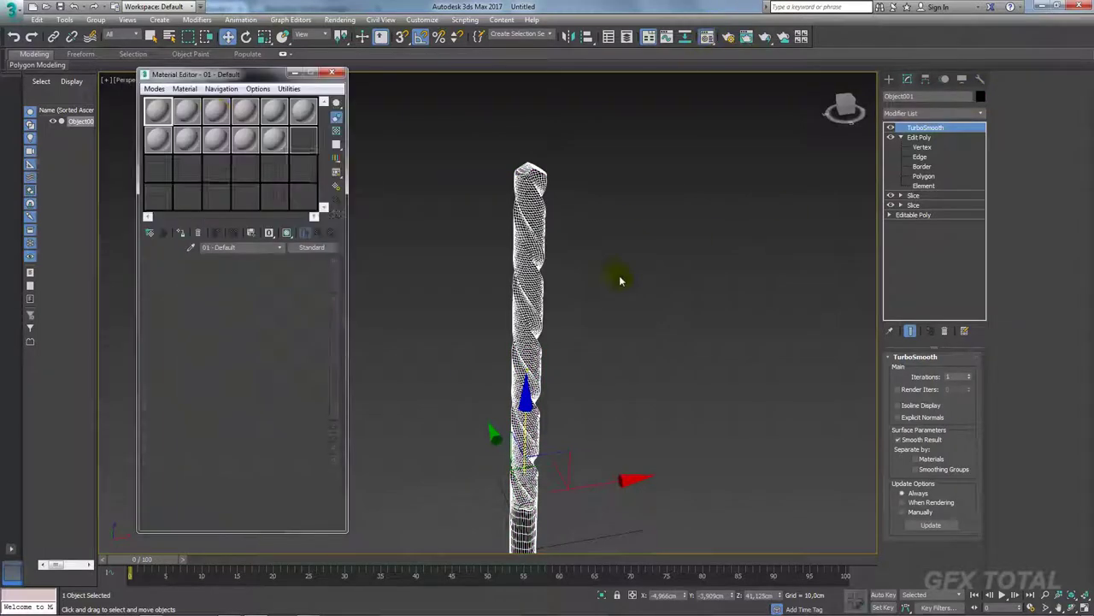
pyautogui.click(186, 236)
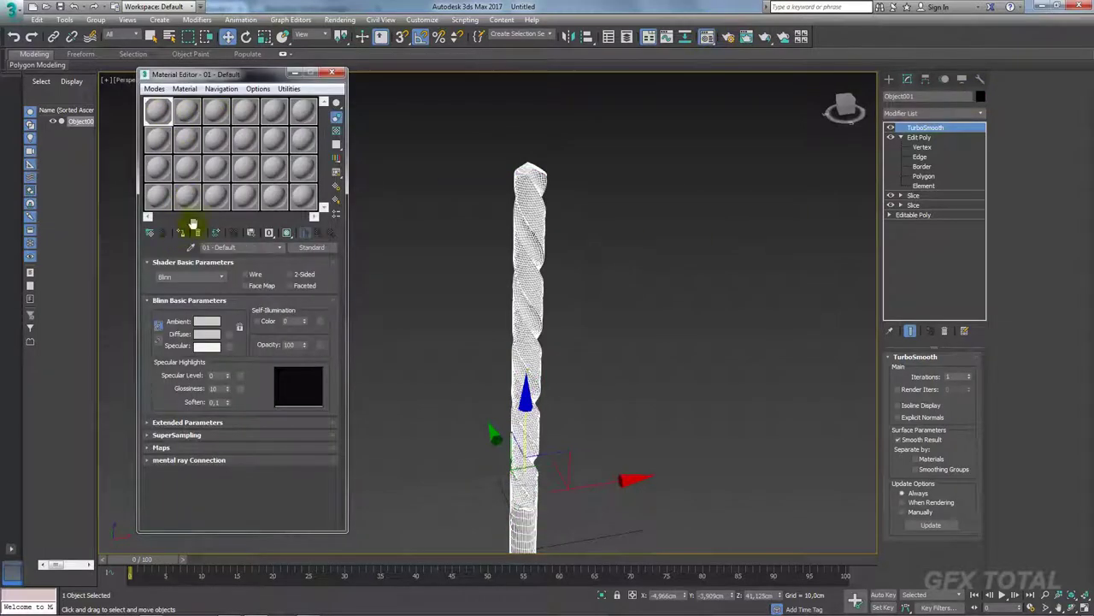
pyautogui.click(334, 74)
# Enable TurboSmooth Isoline Display and inspect the smoothed drill from several angles.
pyautogui.click(716, 235)
pyautogui.scroll(5, 621, 320)
pyautogui.click(478, 291)
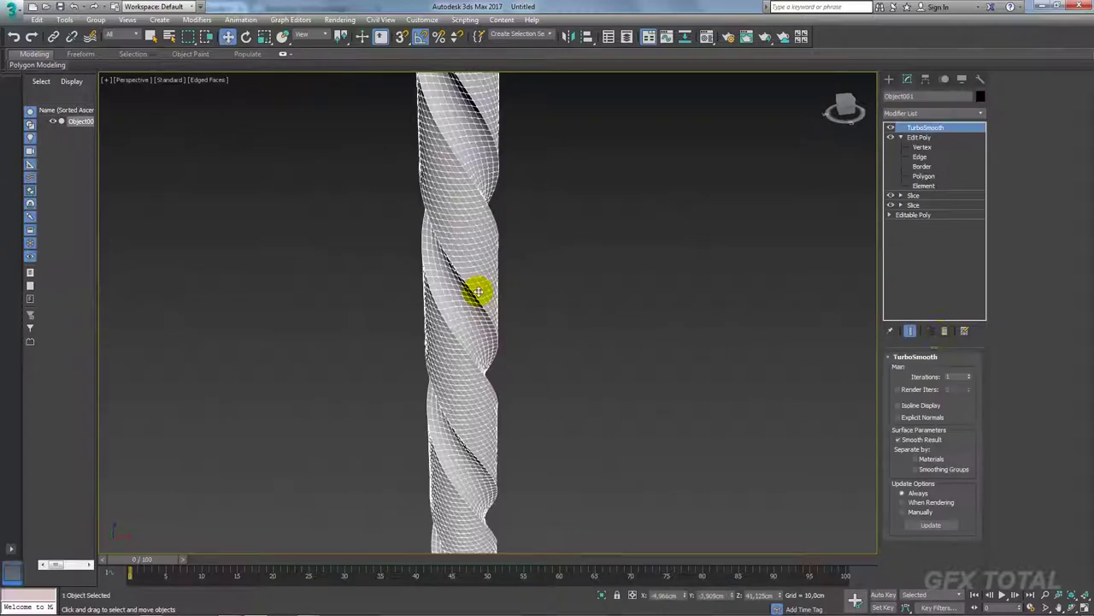
pyautogui.click(908, 407)
pyautogui.click(751, 336)
pyautogui.scroll(-5, 677, 290)
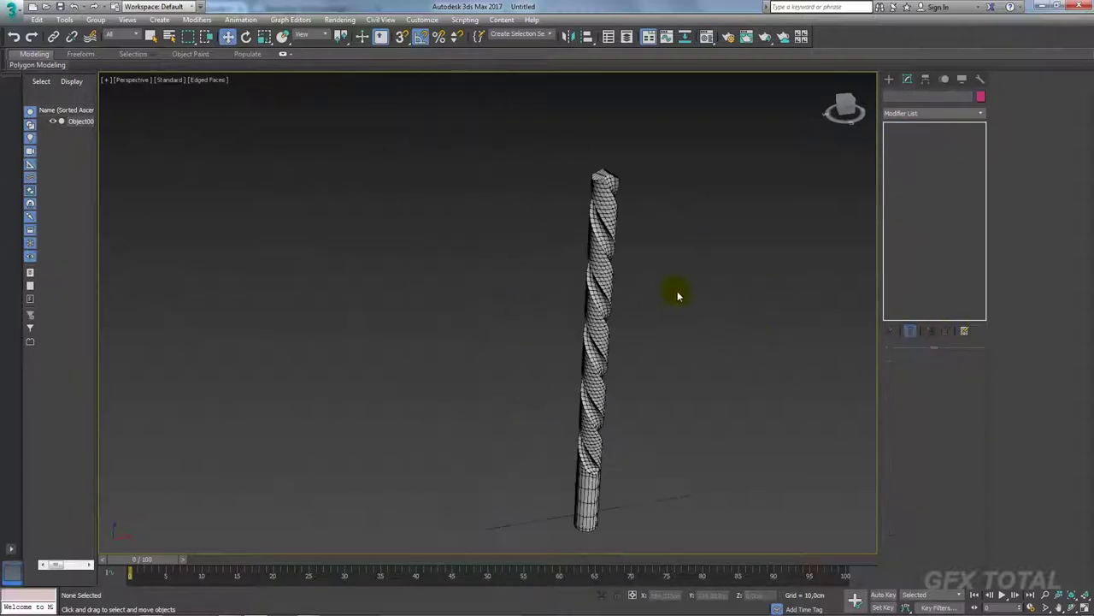
pyautogui.scroll(3, 581, 290)
pyautogui.scroll(5, 521, 267)
pyautogui.moveTo(520, 270)
pyautogui.keyDown('alt'); pyautogui.mouseDown(button='middle')
pyautogui.moveTo(672, 208)
pyautogui.moveTo(639, 245)
pyautogui.moveTo(664, 310)
pyautogui.moveTo(413, 295)
pyautogui.moveTo(546, 338)
pyautogui.mouseUp(button='middle'); pyautogui.keyUp('alt')
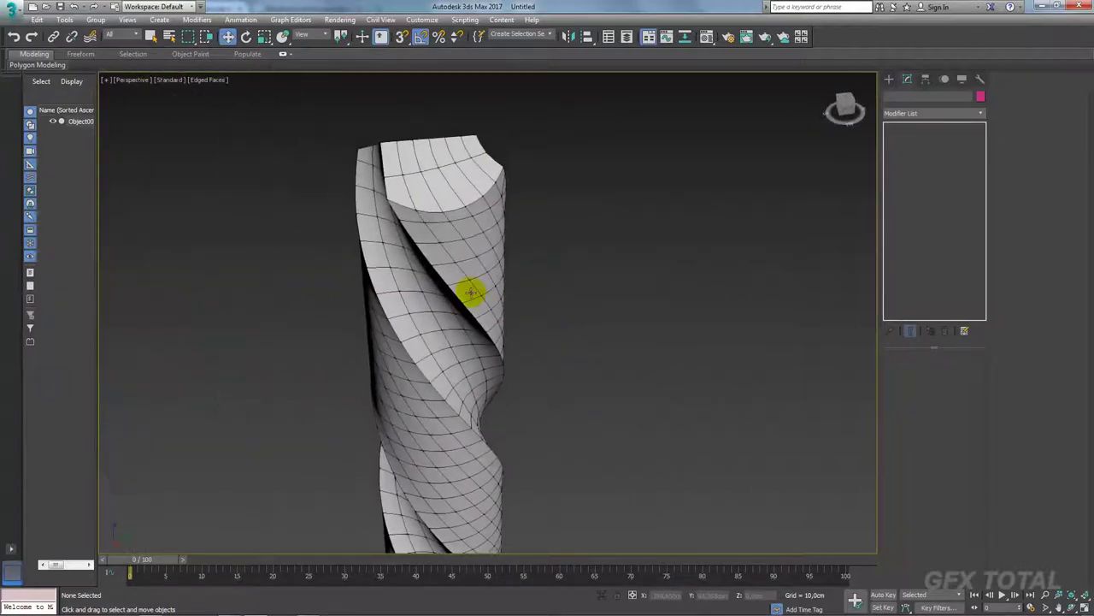
pyautogui.scroll(-5, 488, 293)
pyautogui.moveTo(623, 384)
pyautogui.keyDown('alt'); pyautogui.mouseDown(button='middle')
pyautogui.moveTo(547, 416)
pyautogui.moveTo(442, 348)
pyautogui.mouseUp(button='middle'); pyautogui.keyUp('alt')
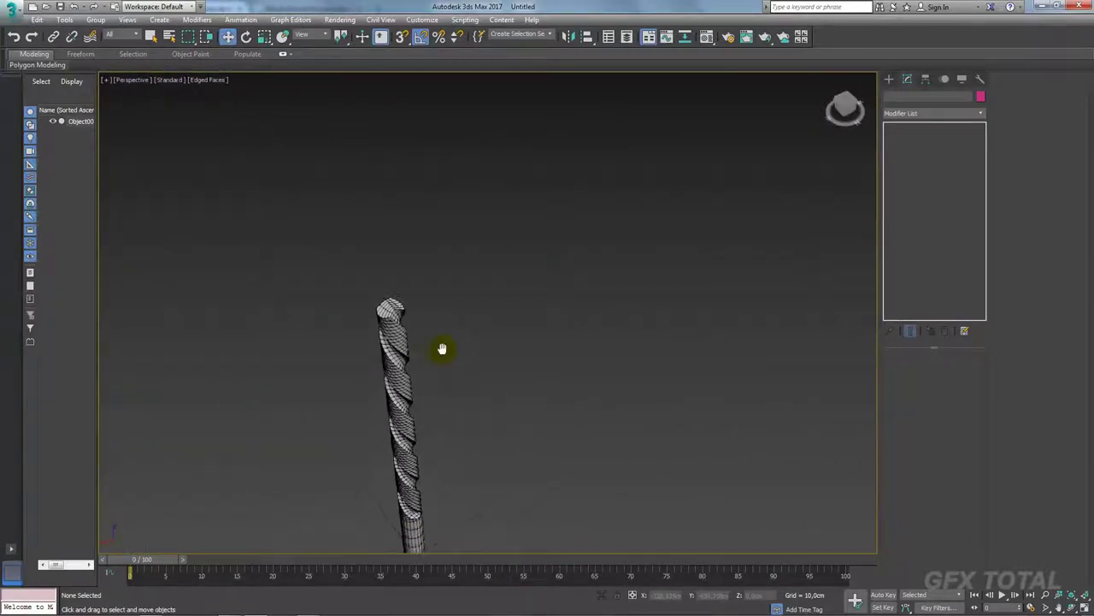
pyautogui.scroll(3, 454, 282)
pyautogui.scroll(3, 423, 196)
pyautogui.scroll(3, 409, 225)
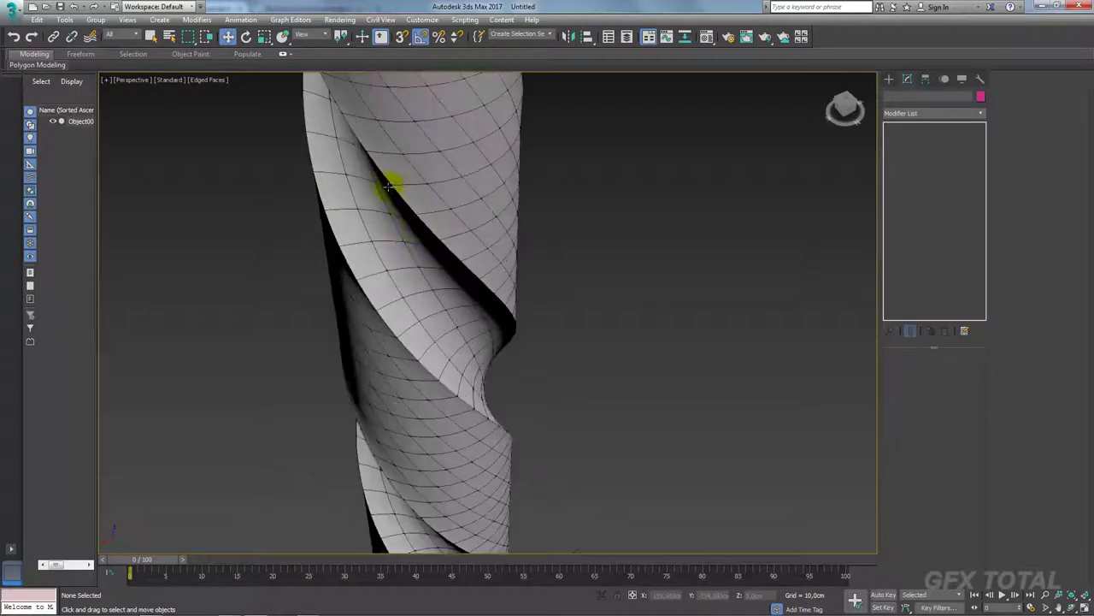
pyautogui.scroll(-3, 428, 334)
pyautogui.scroll(-2, 447, 331)
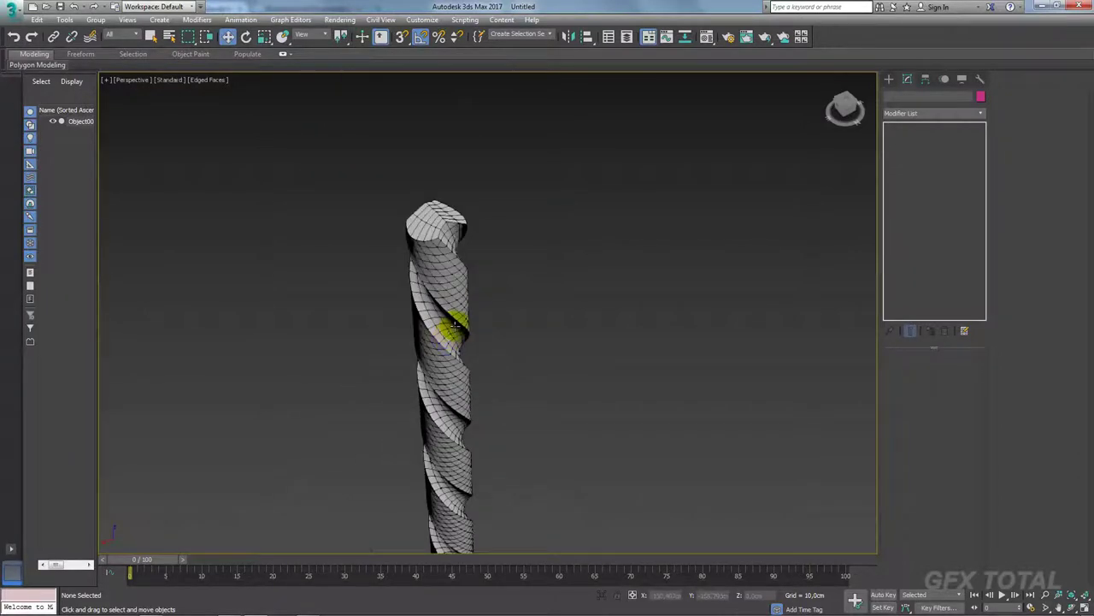
# Compare the model against the steel drill reference photo in Firefox.
pyautogui.click(151, 607)
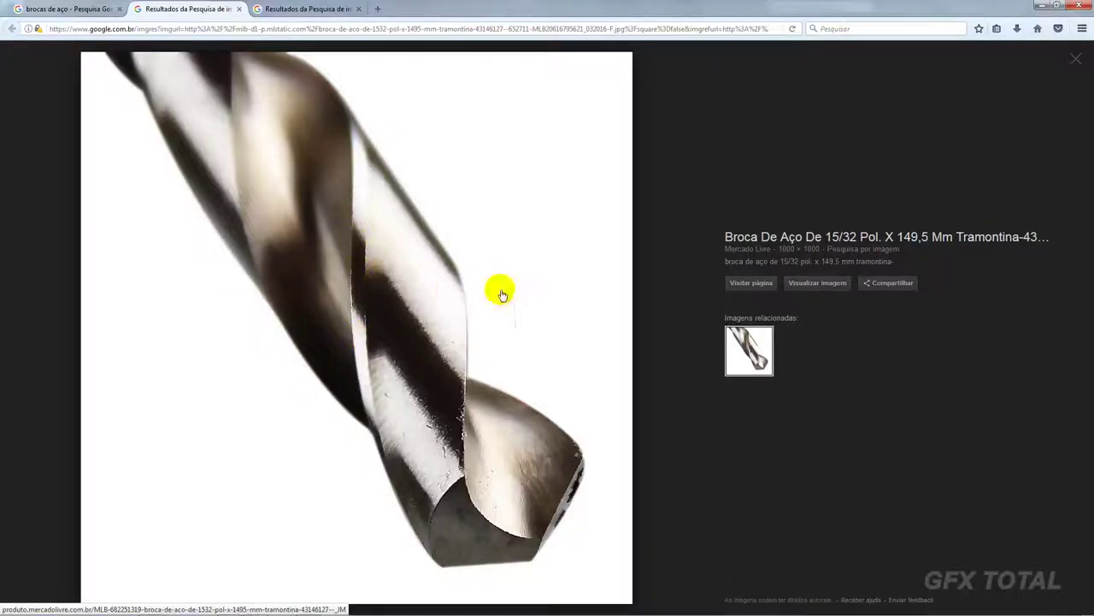
pyautogui.hotkey('alt', 'Tab')
pyautogui.scroll(2, 490, 309)
pyautogui.scroll(5, 488, 295)
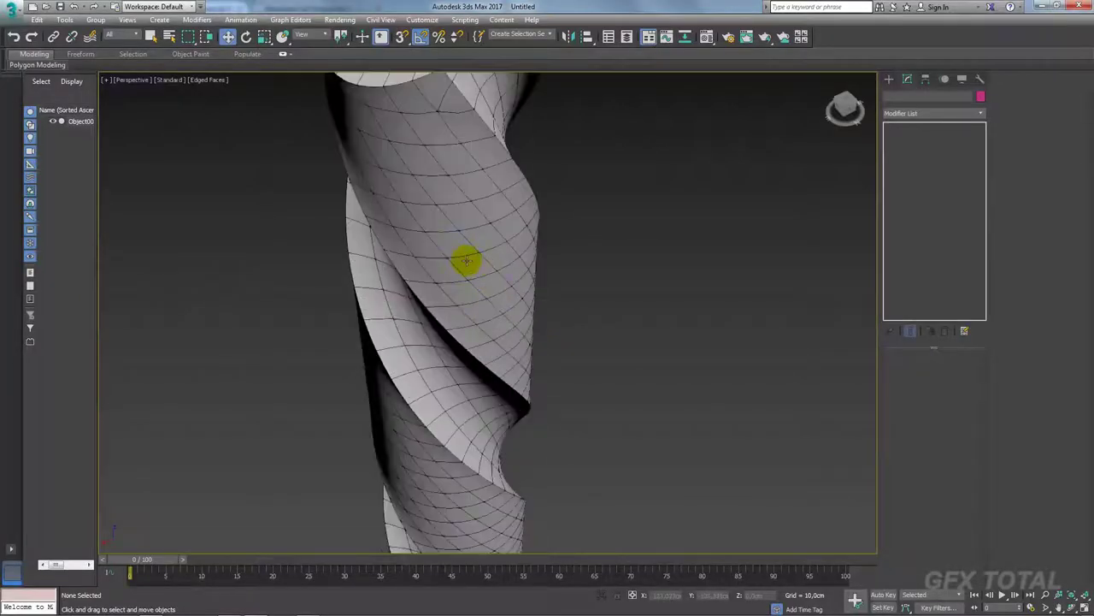
# Select the drill, switch to Edge level and turn TurboSmooth off.
pyautogui.scroll(-3, 431, 240)
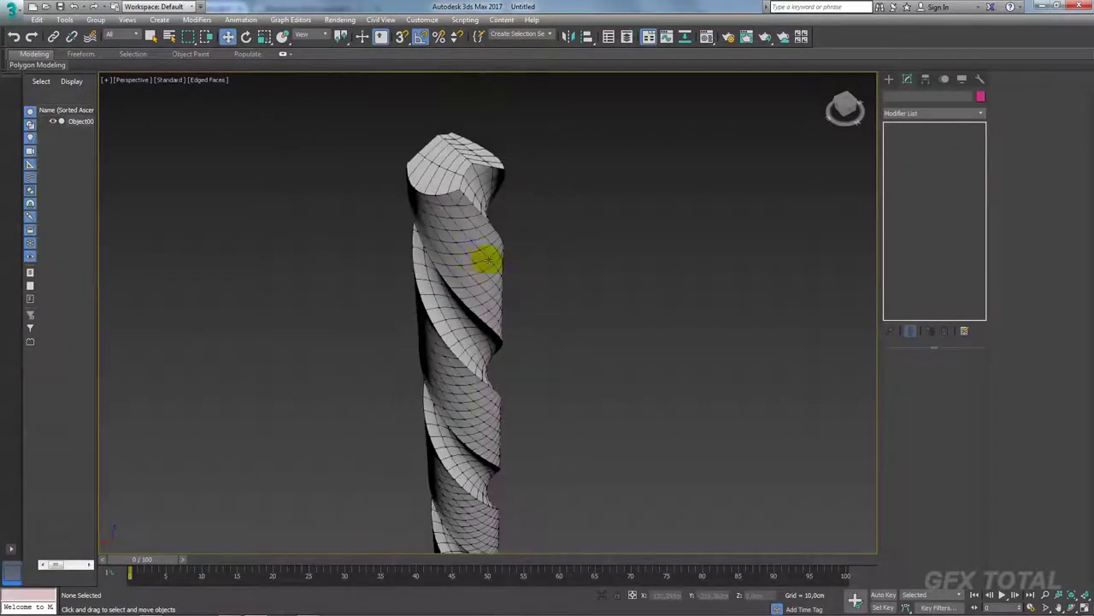
pyautogui.moveTo(488, 257)
pyautogui.mouseDown(button='middle')
pyautogui.moveTo(442, 247)
pyautogui.moveTo(496, 276)
pyautogui.mouseUp(button='middle')
pyautogui.click(496, 257)
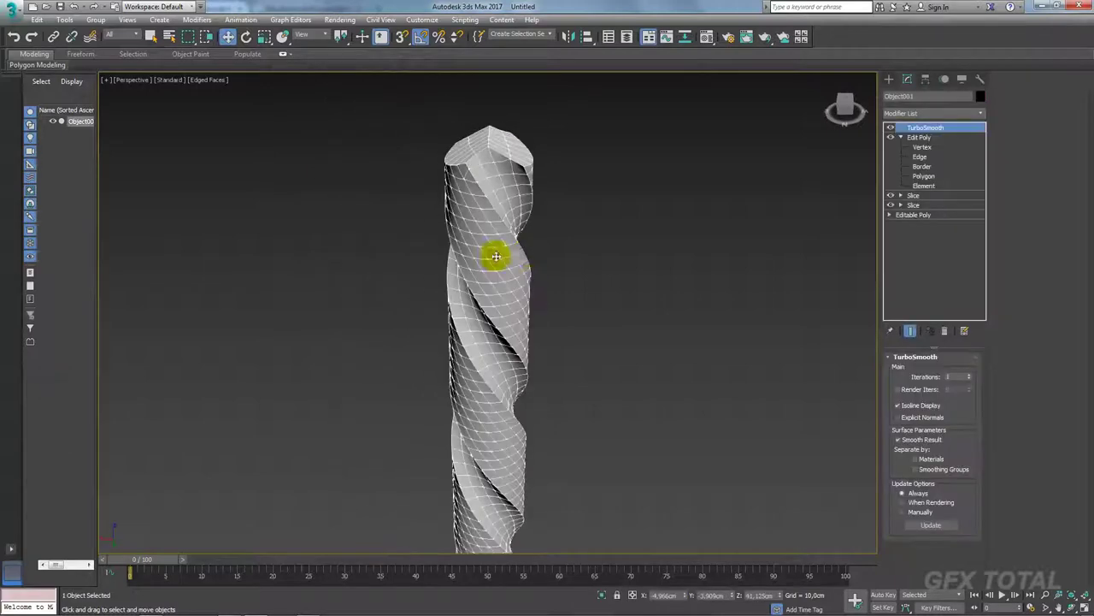
pyautogui.click(924, 175)
pyautogui.click(925, 176)
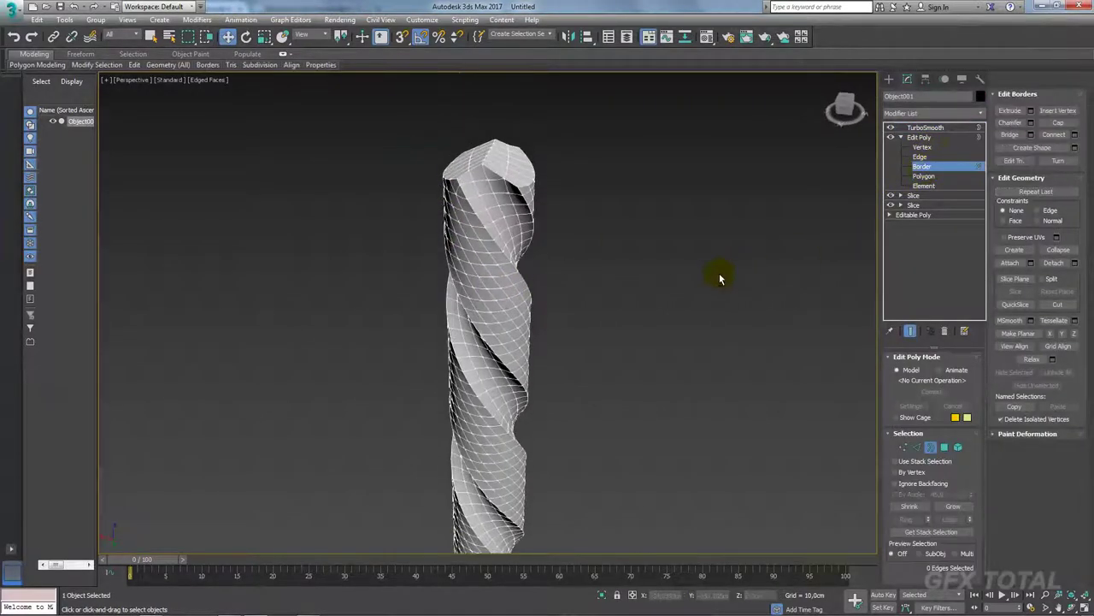
pyautogui.click(920, 157)
pyautogui.moveTo(427, 187); pyautogui.dragTo(619, 225, button='middle')
pyautogui.scroll(3, 618, 225)
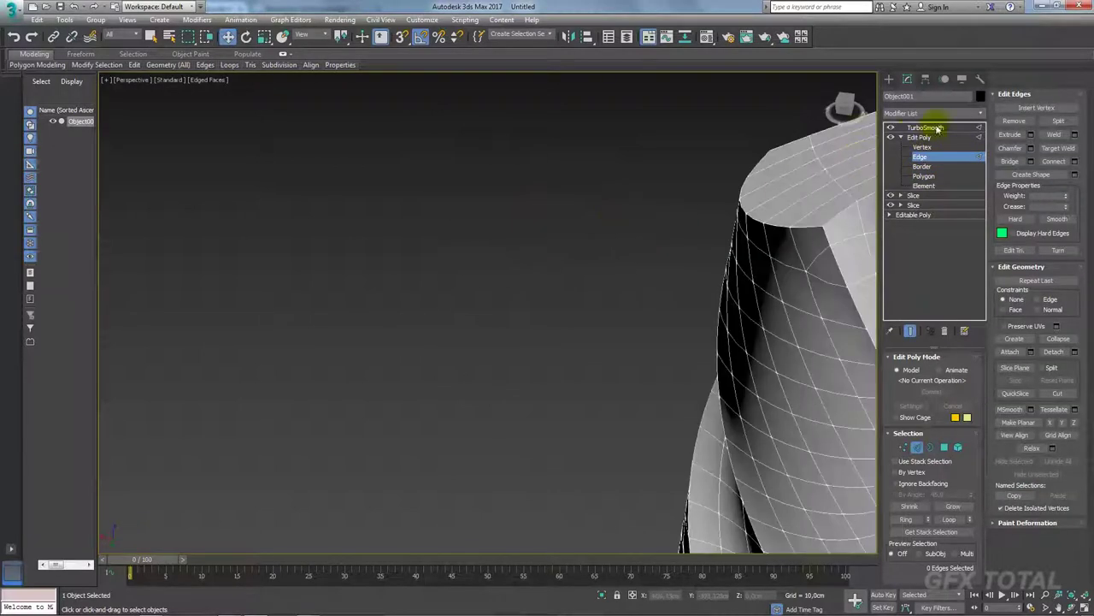
pyautogui.click(890, 128)
# Ring an edge on one flute, convert it to a polygon strip, and return to Edge level.
pyautogui.moveTo(716, 232); pyautogui.dragTo(386, 193, button='middle')
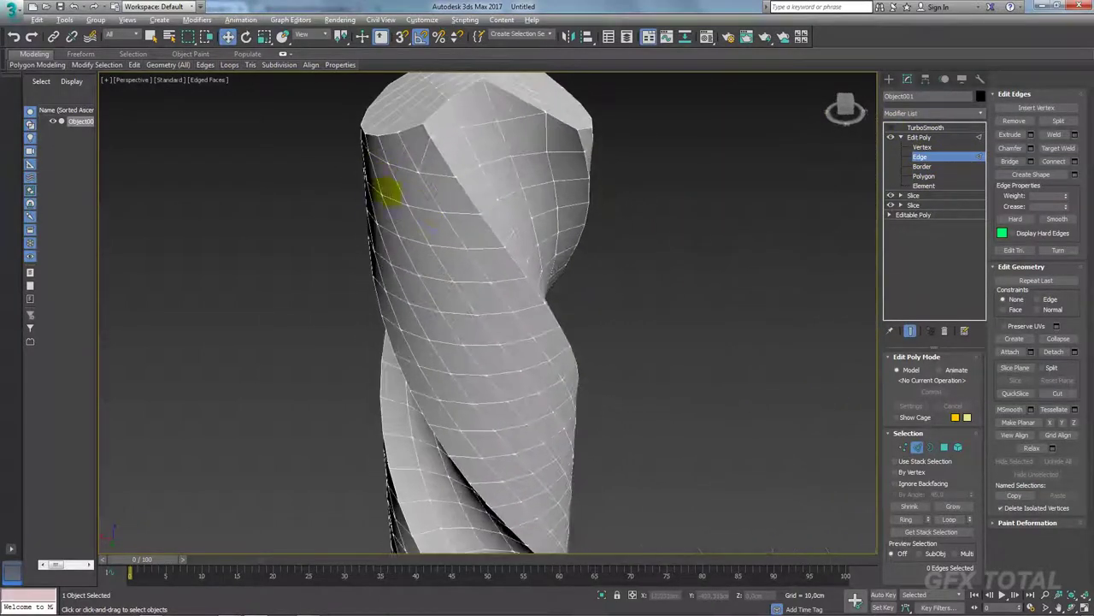
pyautogui.click(461, 213)
pyautogui.moveTo(594, 249); pyautogui.dragTo(600, 252, button='middle')
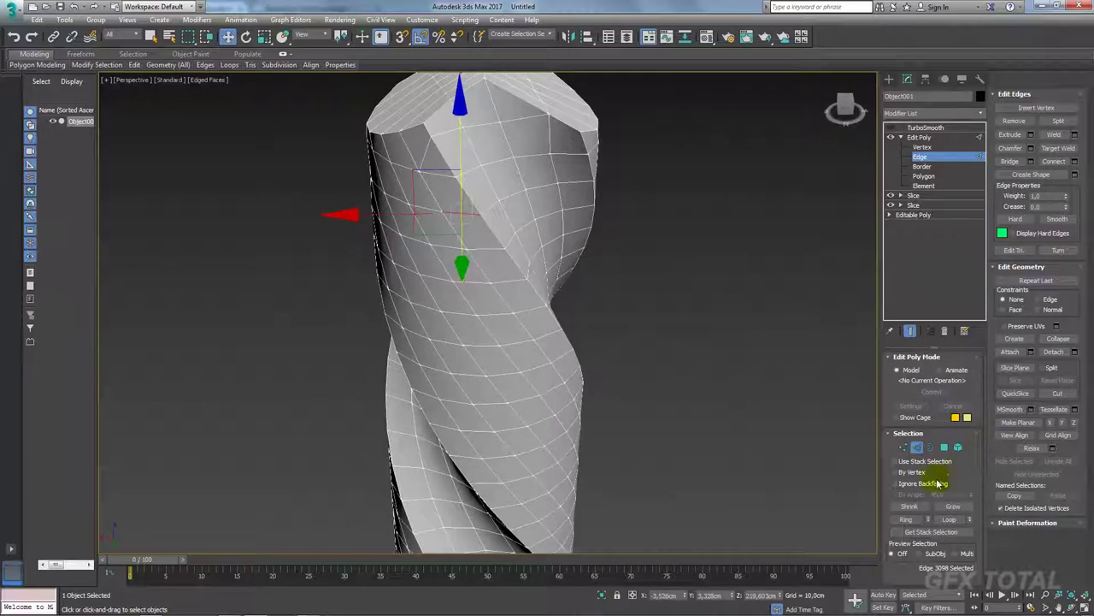
pyautogui.click(910, 520)
pyautogui.keyDown('ctrl'); pyautogui.click(951, 449); pyautogui.keyUp('ctrl')
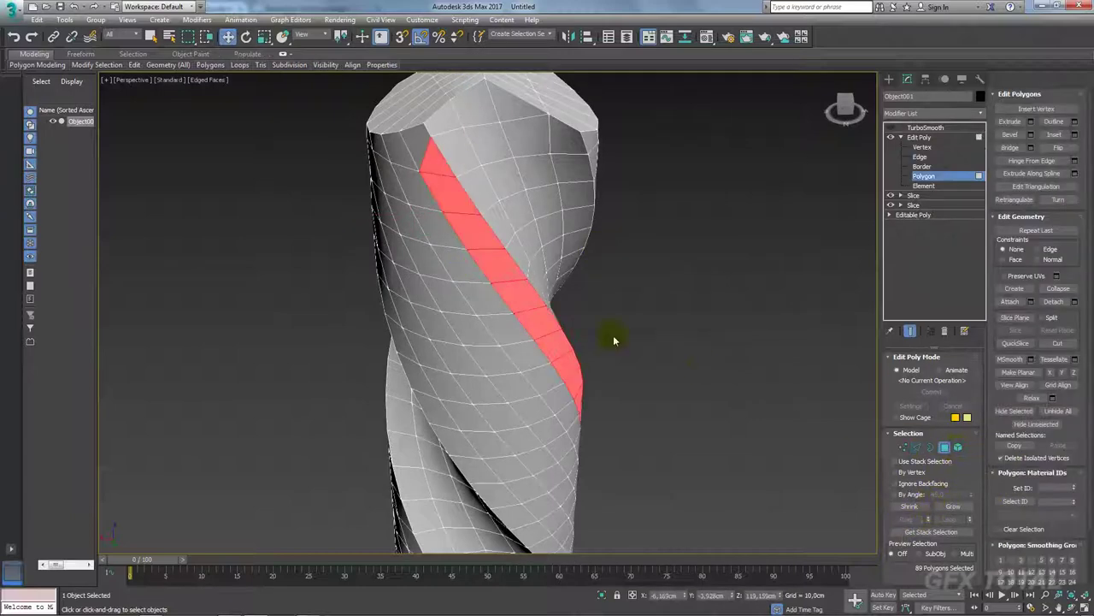
pyautogui.scroll(-5, 611, 337)
pyautogui.moveTo(586, 325)
pyautogui.keyDown('alt'); pyautogui.mouseDown(button='middle')
pyautogui.moveTo(571, 379)
pyautogui.moveTo(574, 302)
pyautogui.mouseUp(button='middle'); pyautogui.keyUp('alt')
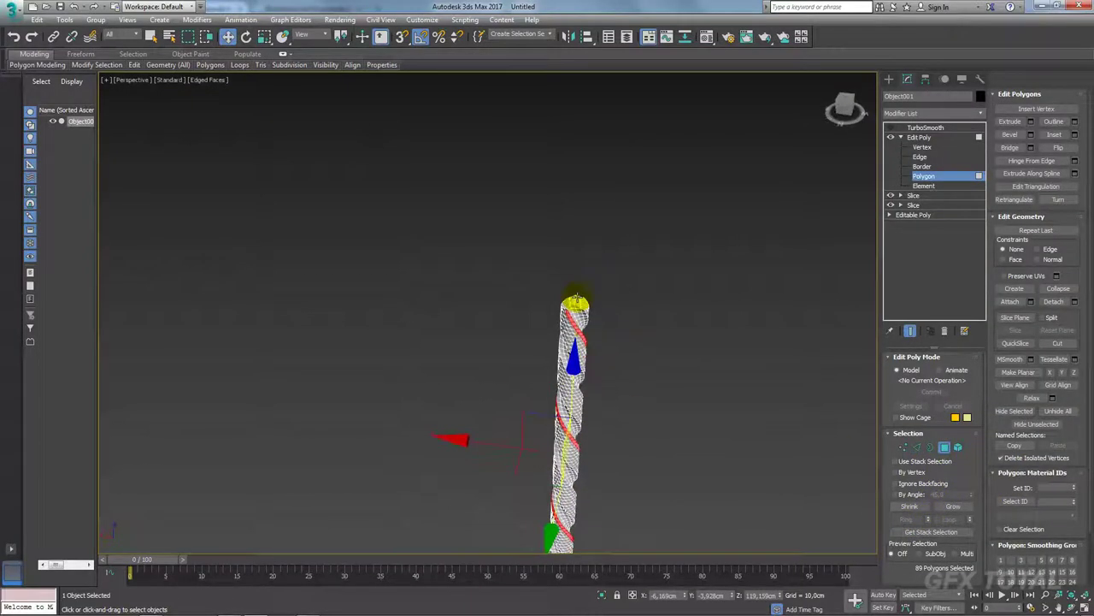
pyautogui.scroll(5, 625, 342)
pyautogui.moveTo(625, 342)
pyautogui.keyDown('alt'); pyautogui.mouseDown(button='middle')
pyautogui.moveTo(540, 348)
pyautogui.moveTo(516, 269)
pyautogui.moveTo(650, 339)
pyautogui.mouseUp(button='middle'); pyautogui.keyUp('alt')
pyautogui.click(917, 444)
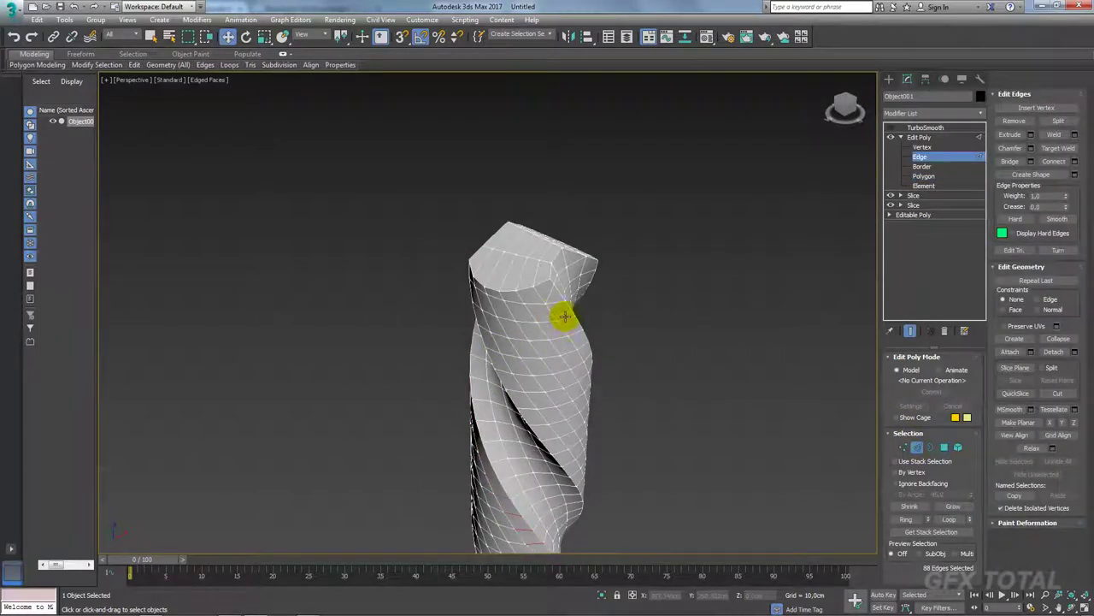
# Add an edge on the second flute, ring both flutes and convert them to polygon strips.
pyautogui.keyDown('ctrl'); pyautogui.click(564, 317); pyautogui.keyUp('ctrl')
pyautogui.click(917, 520)
pyautogui.keyDown('ctrl'); pyautogui.click(944, 447); pyautogui.keyUp('ctrl')
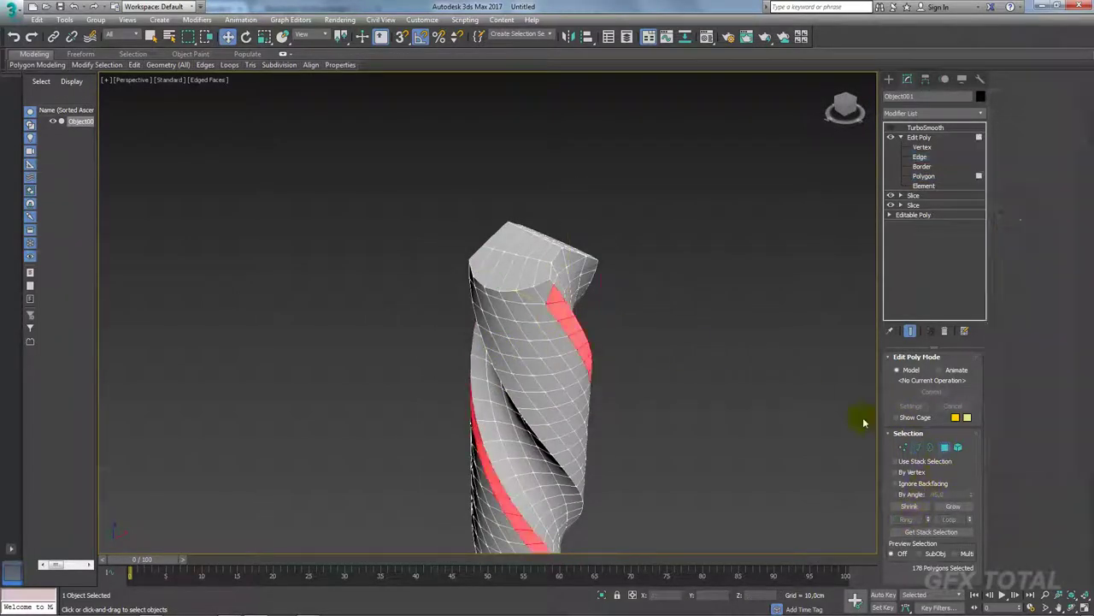
pyautogui.moveTo(860, 419)
pyautogui.keyDown('alt'); pyautogui.mouseDown(button='middle')
pyautogui.moveTo(667, 310)
pyautogui.moveTo(724, 426)
pyautogui.moveTo(640, 210)
pyautogui.mouseUp(button='middle'); pyautogui.keyUp('alt')
pyautogui.scroll(5, 621, 402)
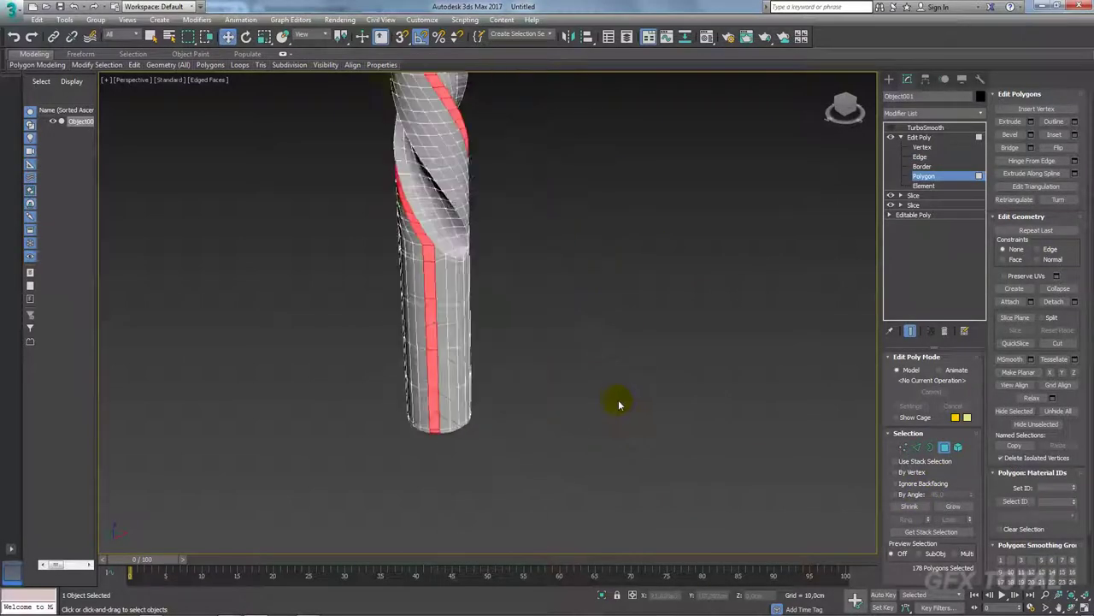
pyautogui.moveTo(620, 403); pyautogui.dragTo(596, 373, button='middle')
# Deselect the strip polygons on the plain lower cylinder, leaving 159 flute polygons selected.
pyautogui.keyDown('alt'); pyautogui.moveTo(350, 299); pyautogui.dragTo(337, 276); pyautogui.keyUp('alt')
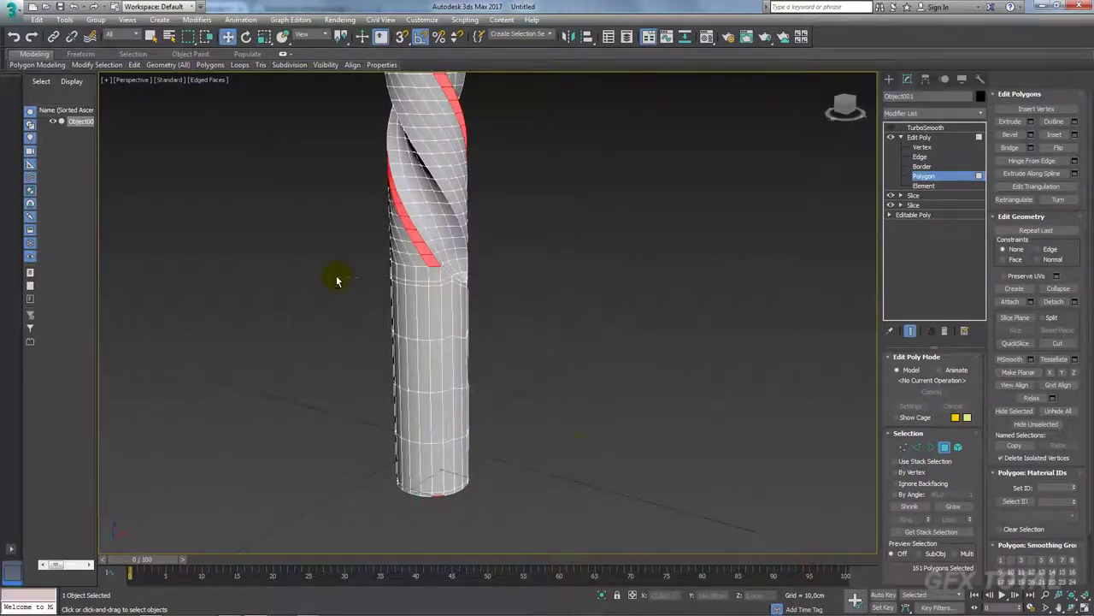
pyautogui.keyDown('alt'); pyautogui.moveTo(586, 455); pyautogui.dragTo(456, 447, button='middle'); pyautogui.keyUp('alt')
pyautogui.moveTo(569, 484)
pyautogui.keyDown('alt'); pyautogui.mouseDown(button='middle')
pyautogui.moveTo(490, 390)
pyautogui.moveTo(521, 361)
pyautogui.moveTo(513, 313)
pyautogui.mouseUp(button='middle'); pyautogui.keyUp('alt')
pyautogui.scroll(2, 513, 313)
pyautogui.keyDown('alt'); pyautogui.moveTo(411, 229); pyautogui.dragTo(411, 229); pyautogui.keyUp('alt')
pyautogui.moveTo(411, 229)
pyautogui.keyDown('alt'); pyautogui.mouseDown(button='middle')
pyautogui.moveTo(423, 279)
pyautogui.moveTo(525, 294)
pyautogui.moveTo(521, 320)
pyautogui.mouseUp(button='middle'); pyautogui.keyUp('alt')
pyautogui.scroll(-5, 547, 308)
pyautogui.scroll(2, 575, 298)
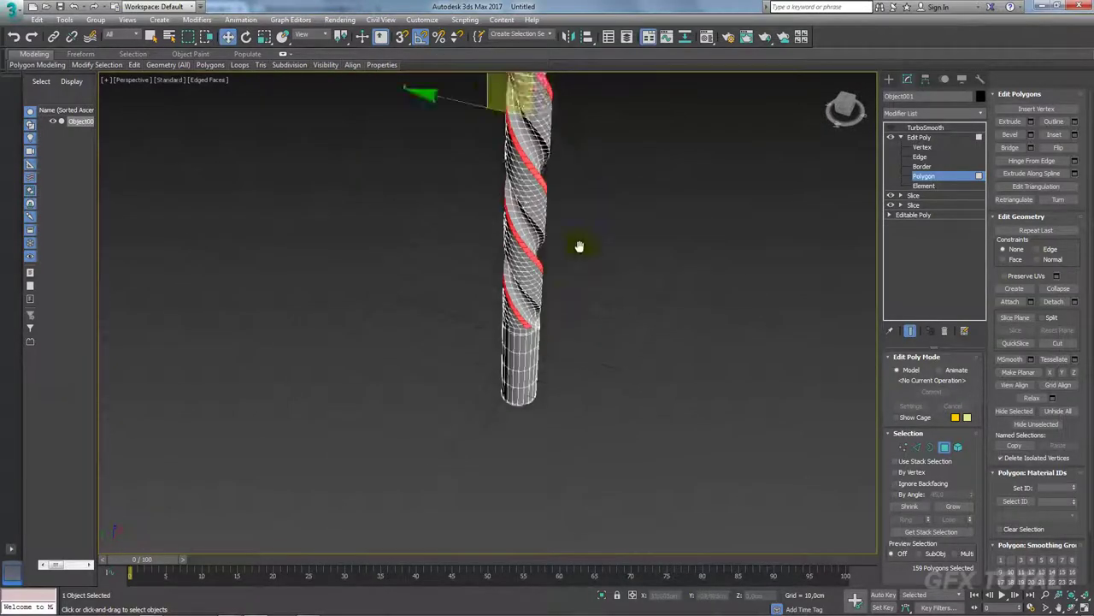
pyautogui.moveTo(579, 245)
pyautogui.keyDown('alt'); pyautogui.mouseDown(button='middle')
pyautogui.moveTo(652, 301)
pyautogui.moveTo(582, 283)
pyautogui.mouseUp(button='middle'); pyautogui.keyUp('alt')
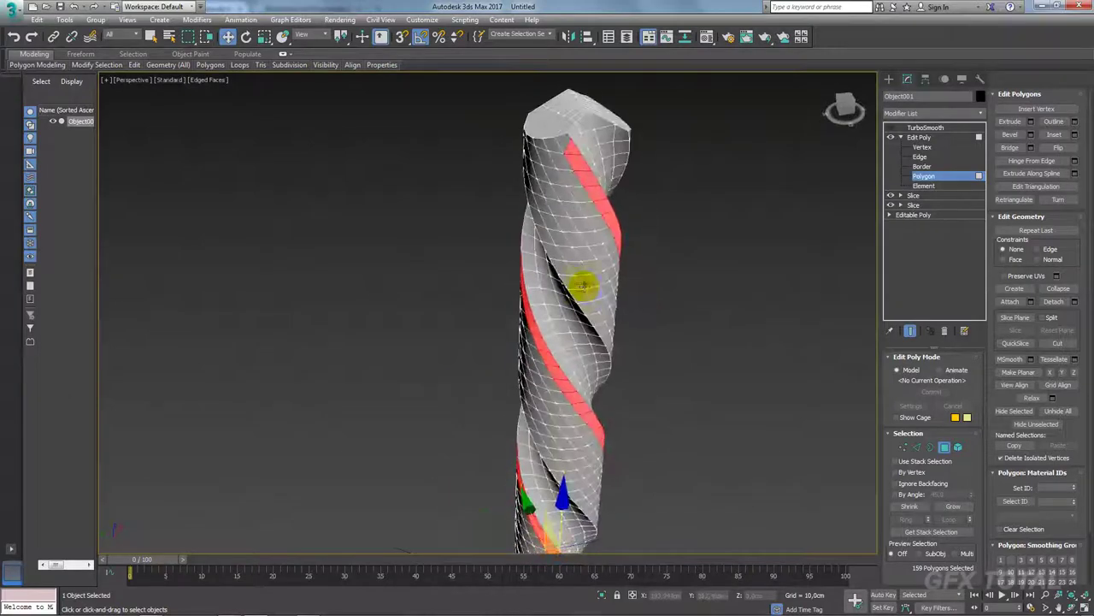
pyautogui.scroll(3, 608, 232)
pyautogui.scroll(1, 535, 166)
pyautogui.moveTo(535, 166)
pyautogui.keyDown('alt'); pyautogui.mouseDown(button='middle')
pyautogui.moveTo(542, 257)
pyautogui.moveTo(549, 245)
pyautogui.moveTo(658, 237)
pyautogui.moveTo(762, 279)
pyautogui.moveTo(610, 296)
pyautogui.moveTo(618, 311)
pyautogui.moveTo(597, 314)
pyautogui.moveTo(572, 266)
pyautogui.moveTo(565, 291)
pyautogui.moveTo(507, 252)
pyautogui.moveTo(523, 251)
pyautogui.moveTo(544, 300)
pyautogui.mouseUp(button='middle'); pyautogui.keyUp('alt')
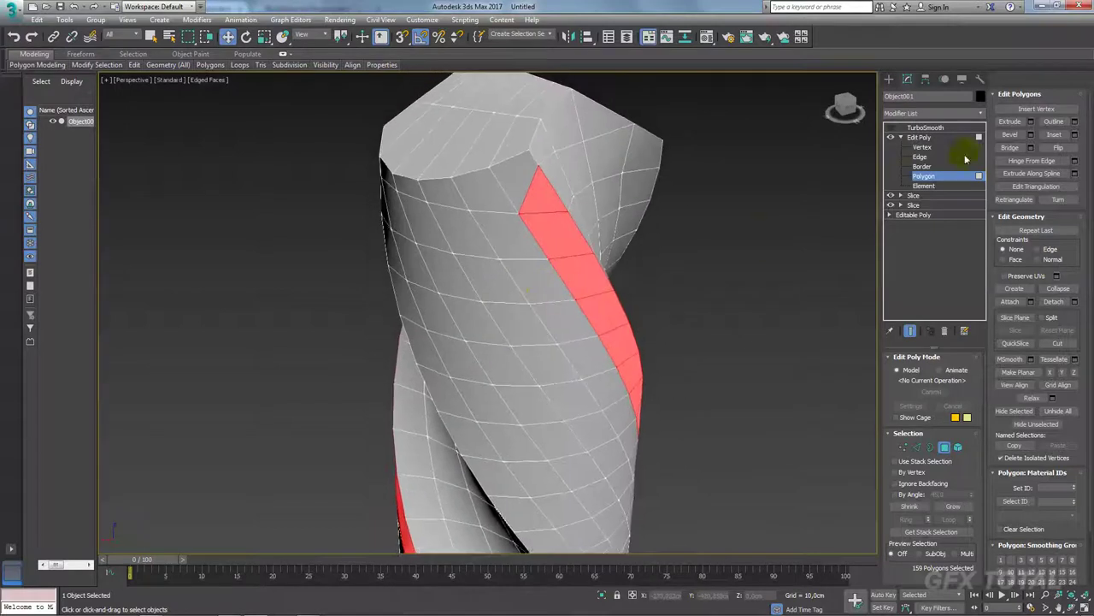
# Start an extrusion of the strip polygons and change the extrusion type in the caddy.
pyautogui.click(1031, 125)
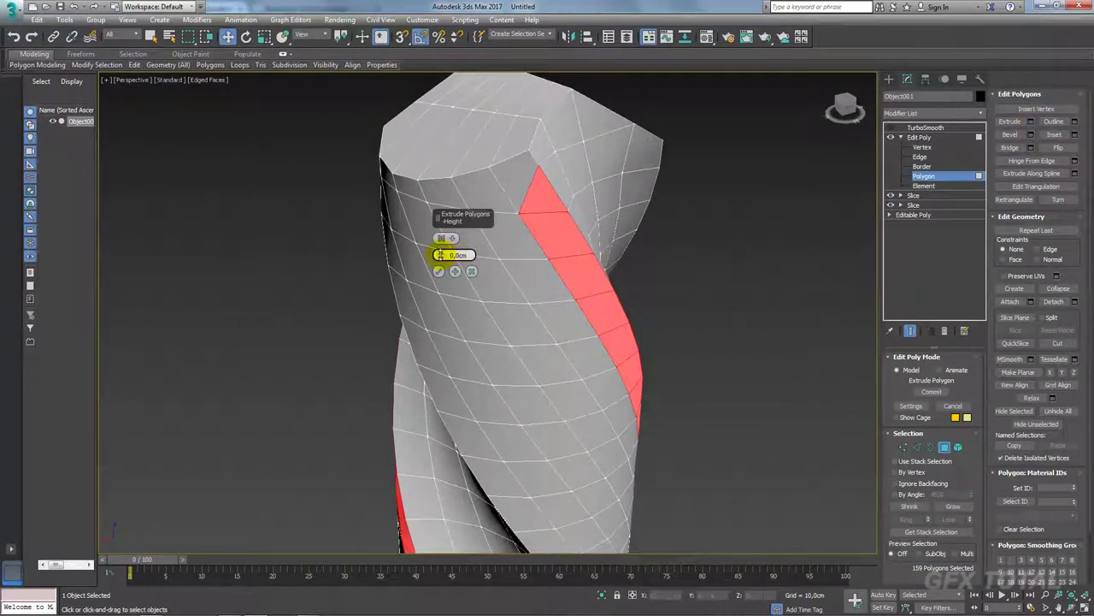
pyautogui.moveTo(439, 255)
pyautogui.mouseDown()
pyautogui.moveTo(435, 200)
pyautogui.moveTo(525, 261)
pyautogui.moveTo(441, 255)
pyautogui.mouseUp()
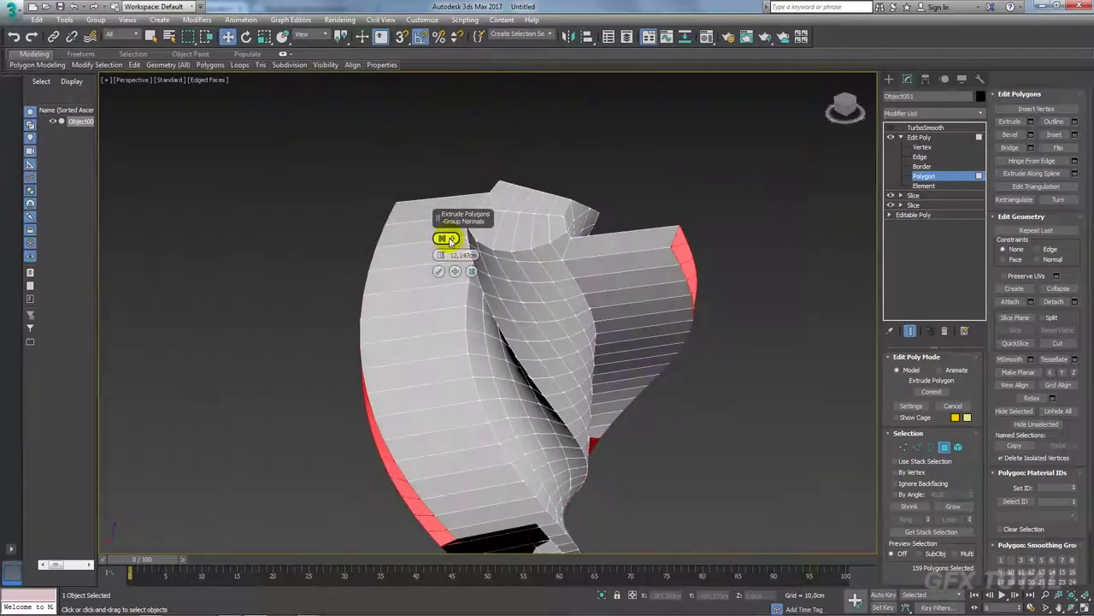
pyautogui.click(451, 242)
pyautogui.click(462, 265)
pyautogui.scroll(-5, 624, 359)
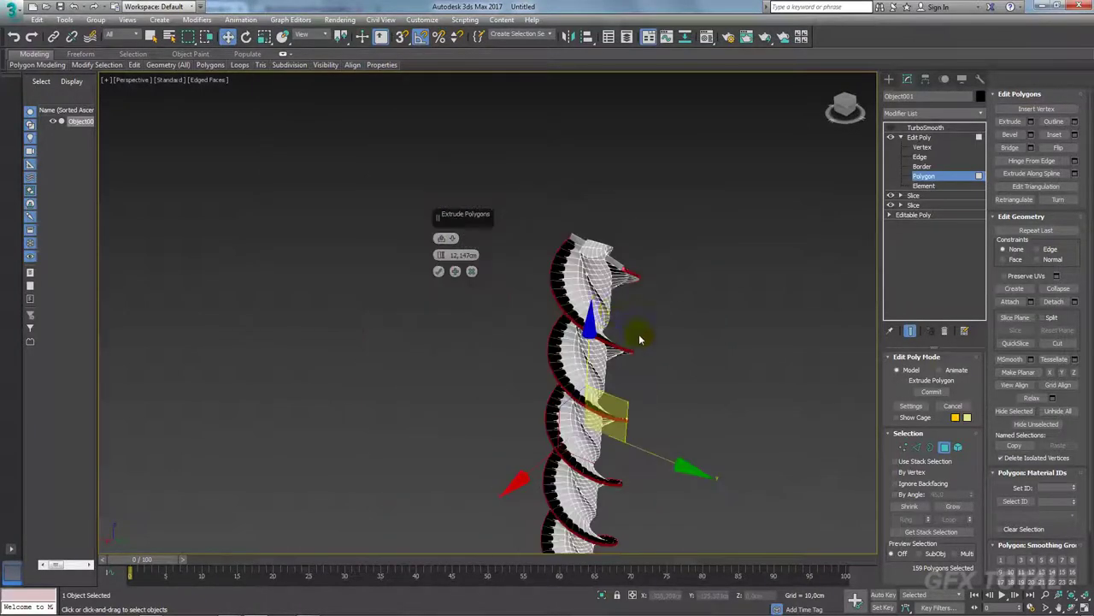
pyautogui.moveTo(640, 339)
pyautogui.keyDown('alt'); pyautogui.mouseDown(button='middle')
pyautogui.moveTo(543, 355)
pyautogui.moveTo(679, 359)
pyautogui.moveTo(501, 366)
pyautogui.moveTo(543, 379)
pyautogui.moveTo(496, 317)
pyautogui.mouseUp(button='middle'); pyautogui.keyUp('alt')
# Lower the extrusion height to 0.243cm and accept the raised spiral ridge.
pyautogui.moveTo(440, 254)
pyautogui.mouseDown()
pyautogui.moveTo(450, 251)
pyautogui.moveTo(450, 299)
pyautogui.mouseUp()
pyautogui.scroll(5, 653, 253)
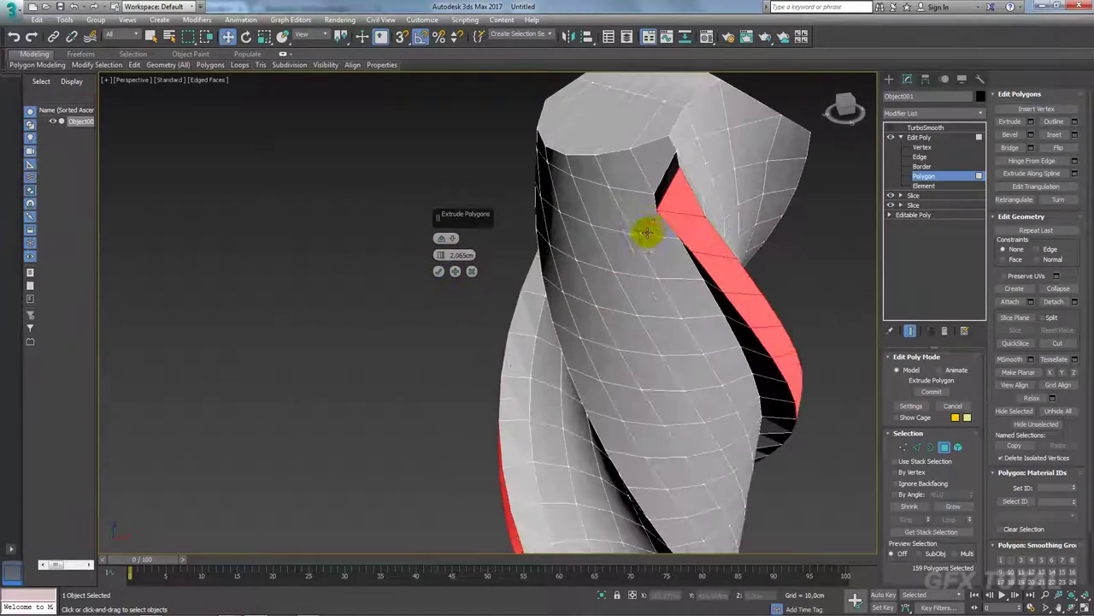
pyautogui.scroll(2, 652, 253)
pyautogui.moveTo(440, 255)
pyautogui.mouseDown()
pyautogui.moveTo(441, 274)
pyautogui.moveTo(441, 258)
pyautogui.mouseUp()
pyautogui.moveTo(703, 235)
pyautogui.keyDown('alt'); pyautogui.mouseDown(button='middle')
pyautogui.moveTo(740, 239)
pyautogui.moveTo(557, 190)
pyautogui.moveTo(801, 302)
pyautogui.mouseUp(button='middle'); pyautogui.keyUp('alt')
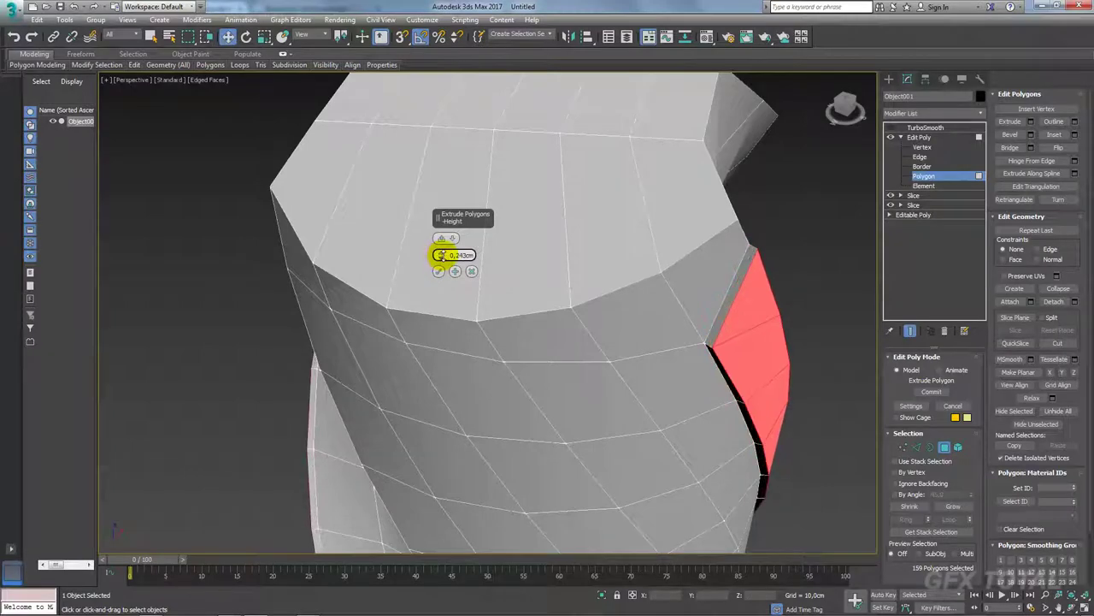
pyautogui.click(438, 273)
pyautogui.moveTo(770, 359)
pyautogui.keyDown('alt'); pyautogui.mouseDown(button='middle')
pyautogui.moveTo(706, 349)
pyautogui.moveTo(772, 336)
pyautogui.moveTo(681, 259)
pyautogui.mouseUp(button='middle'); pyautogui.keyUp('alt')
pyautogui.scroll(3, 752, 357)
pyautogui.scroll(-3, 706, 349)
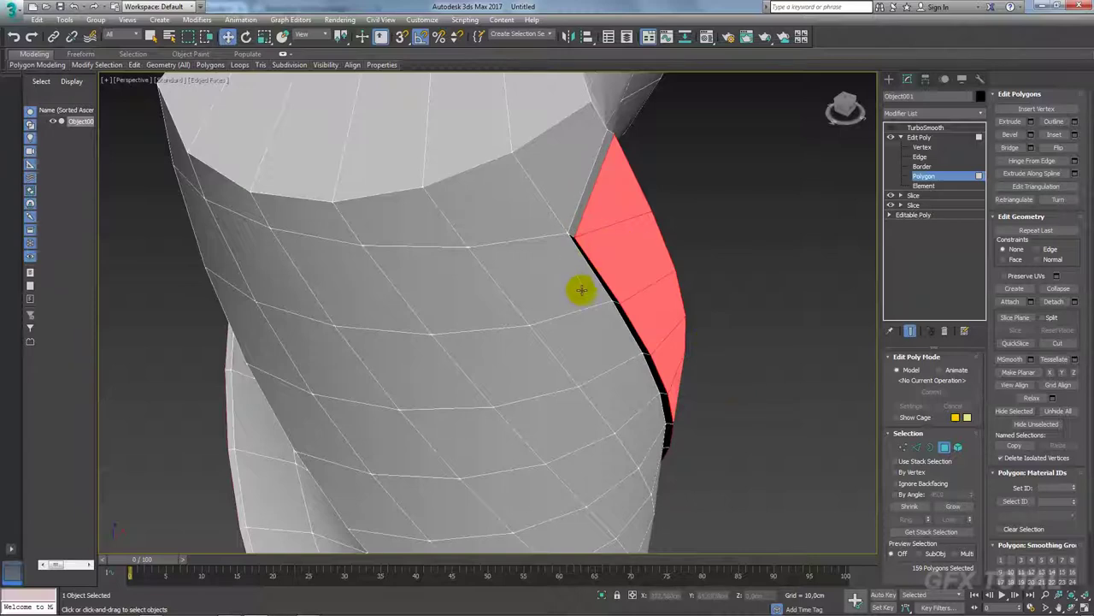
pyautogui.moveTo(581, 290)
pyautogui.keyDown('alt'); pyautogui.mouseDown(button='middle')
pyautogui.moveTo(624, 293)
pyautogui.moveTo(613, 237)
pyautogui.moveTo(641, 310)
pyautogui.mouseUp(button='middle'); pyautogui.keyUp('alt')
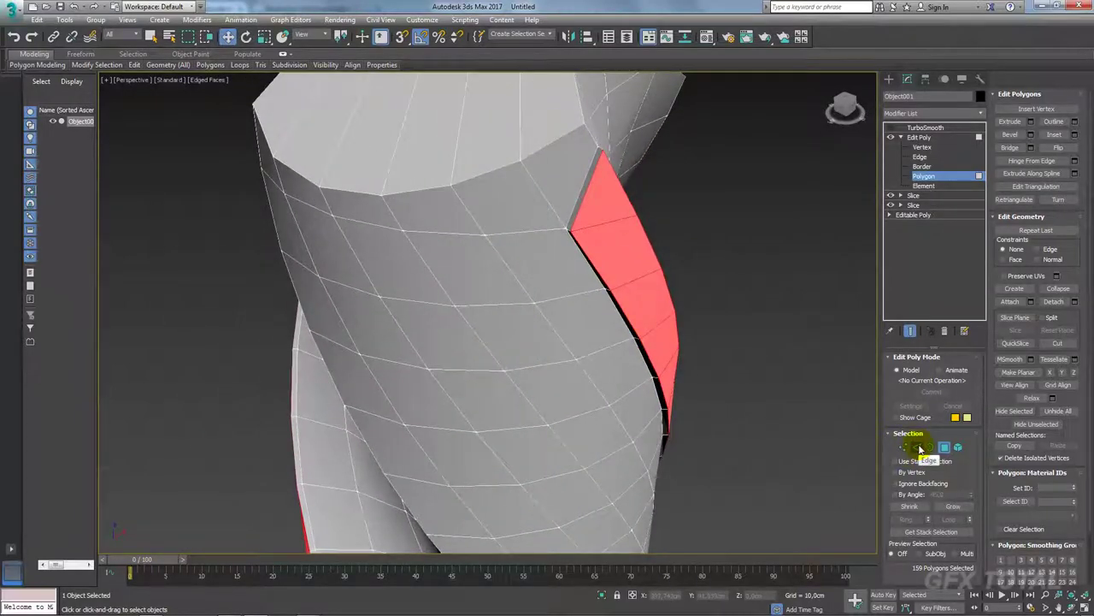
# Give the selected ridge edges a crease of 1.0.
pyautogui.click(920, 447)
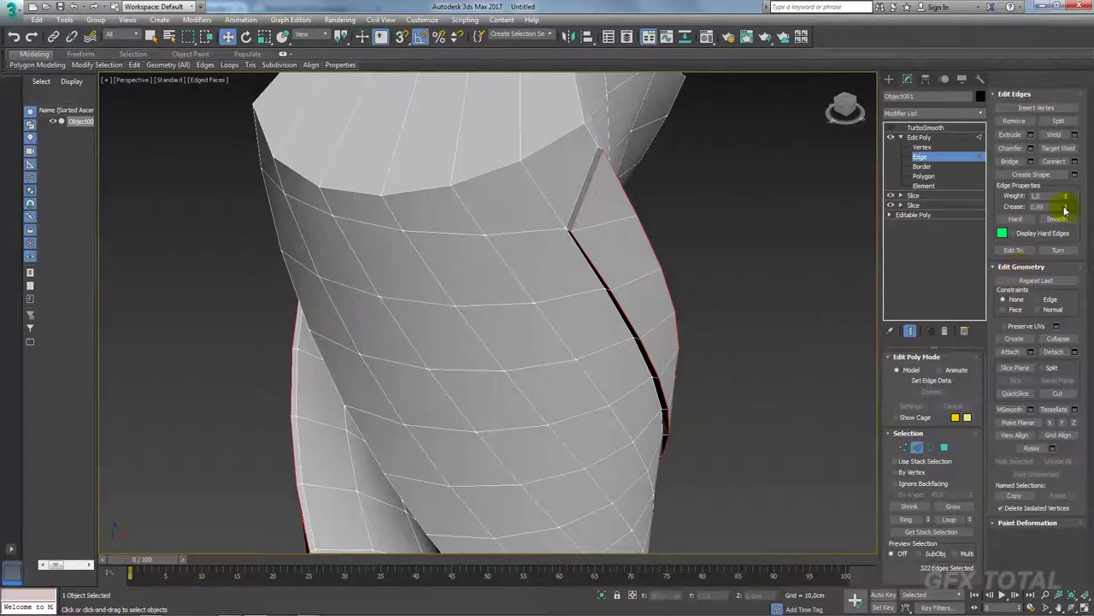
pyautogui.moveTo(1064, 210); pyautogui.dragTo(1064, 205)
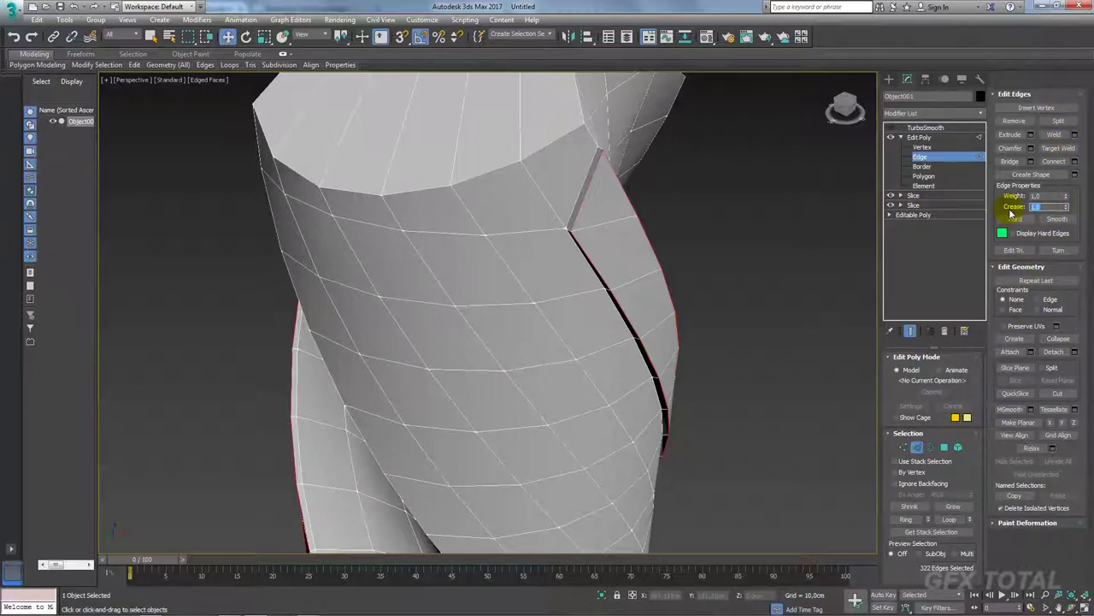
pyautogui.moveTo(747, 219)
pyautogui.keyDown('alt'); pyautogui.mouseDown(button='middle')
pyautogui.moveTo(720, 219)
pyautogui.moveTo(635, 349)
pyautogui.moveTo(569, 191)
pyautogui.moveTo(540, 306)
pyautogui.mouseUp(button='middle'); pyautogui.keyUp('alt')
# Remove two unneeded edge loops near the drill's top and leave Edge level.
pyautogui.doubleClick(483, 359)
pyautogui.scroll(-2, 483, 360)
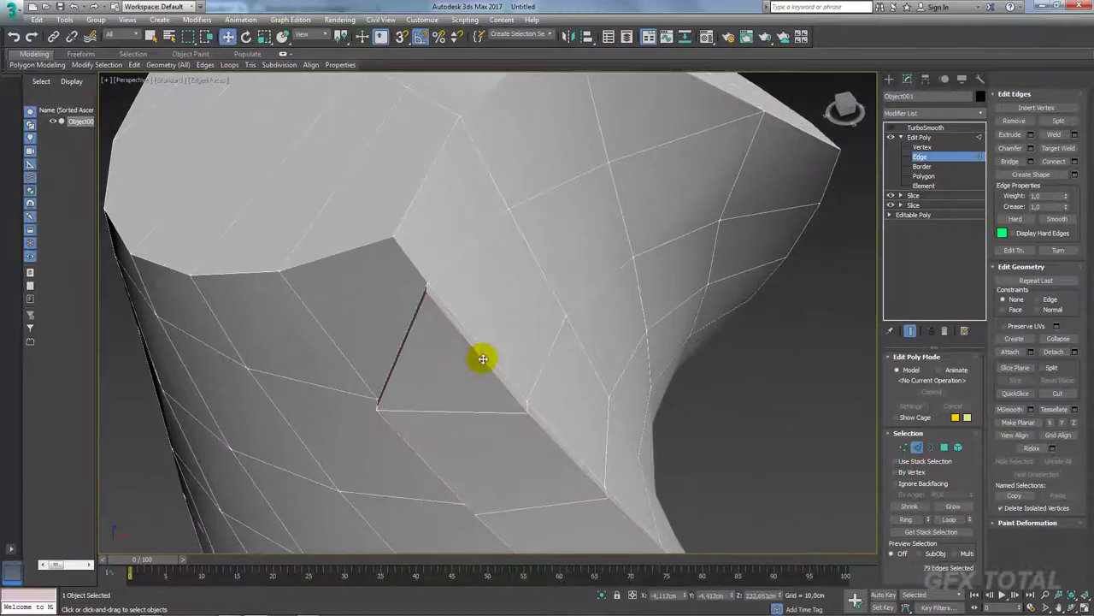
pyautogui.click(1014, 120)
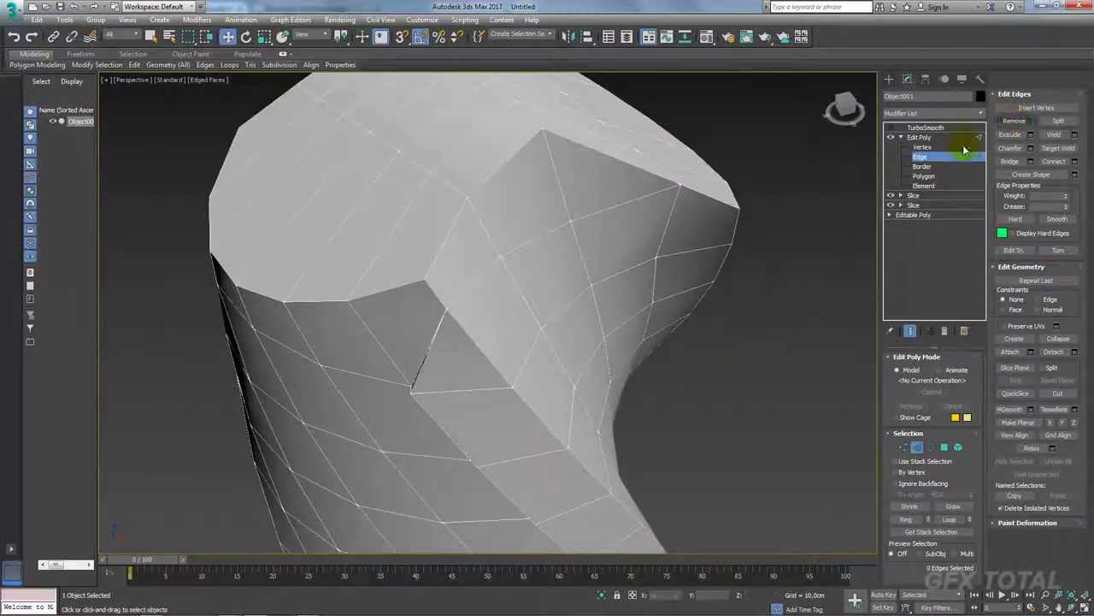
pyautogui.scroll(2, 398, 337)
pyautogui.scroll(3, 502, 340)
pyautogui.keyDown('alt'); pyautogui.moveTo(502, 339); pyautogui.dragTo(564, 336, button='middle'); pyautogui.keyUp('alt')
pyautogui.scroll(-3, 584, 337)
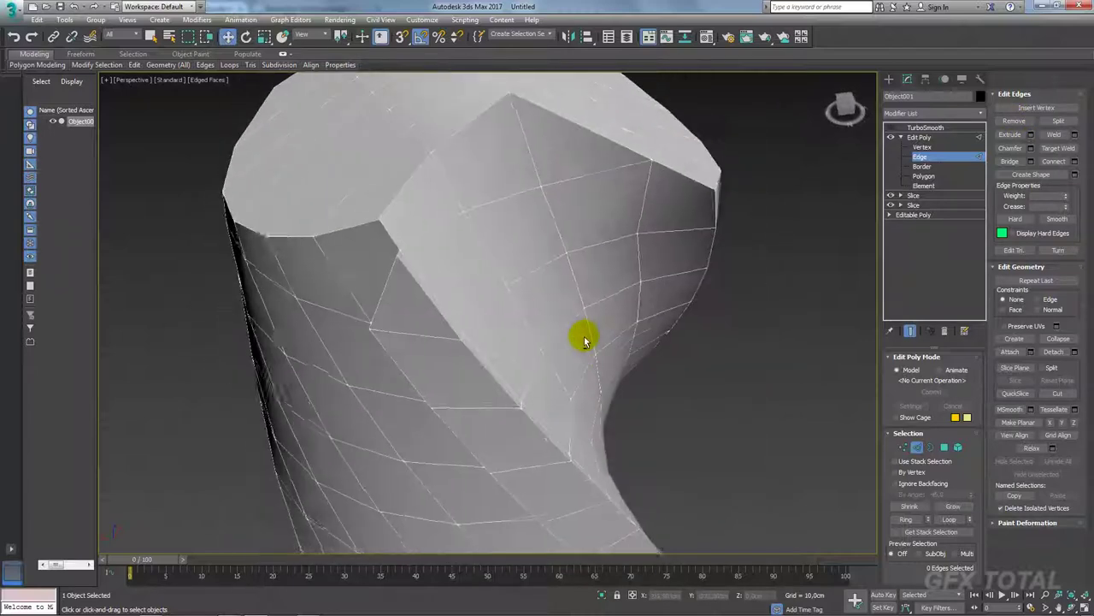
pyautogui.doubleClick(456, 294)
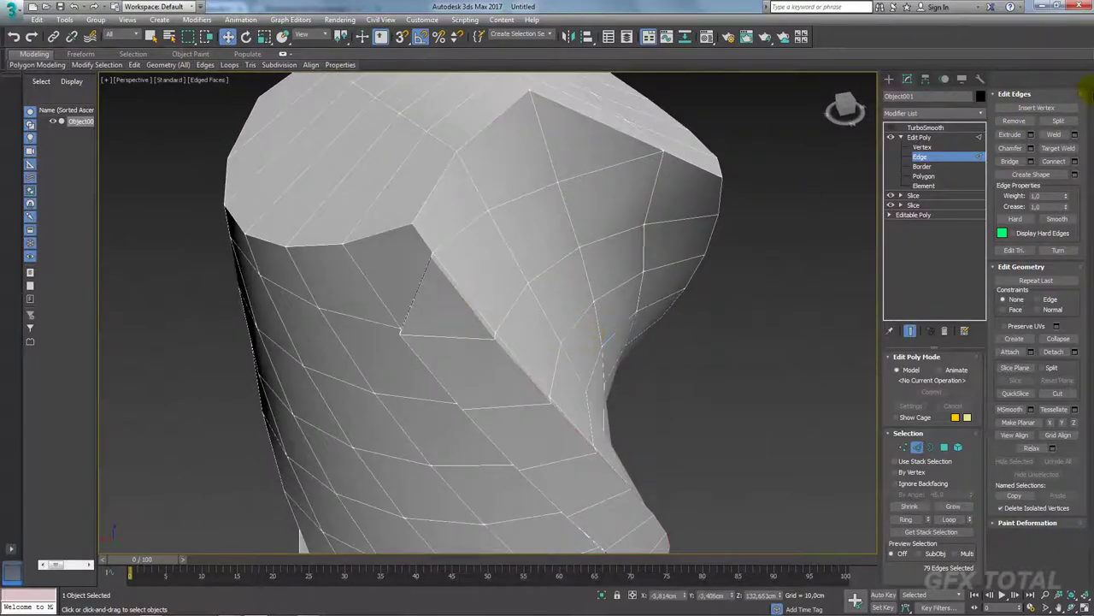
pyautogui.click(1023, 122)
pyautogui.click(919, 136)
# Re-enable TurboSmooth on the drill and deselect it to see the smooth result.
pyautogui.click(901, 137)
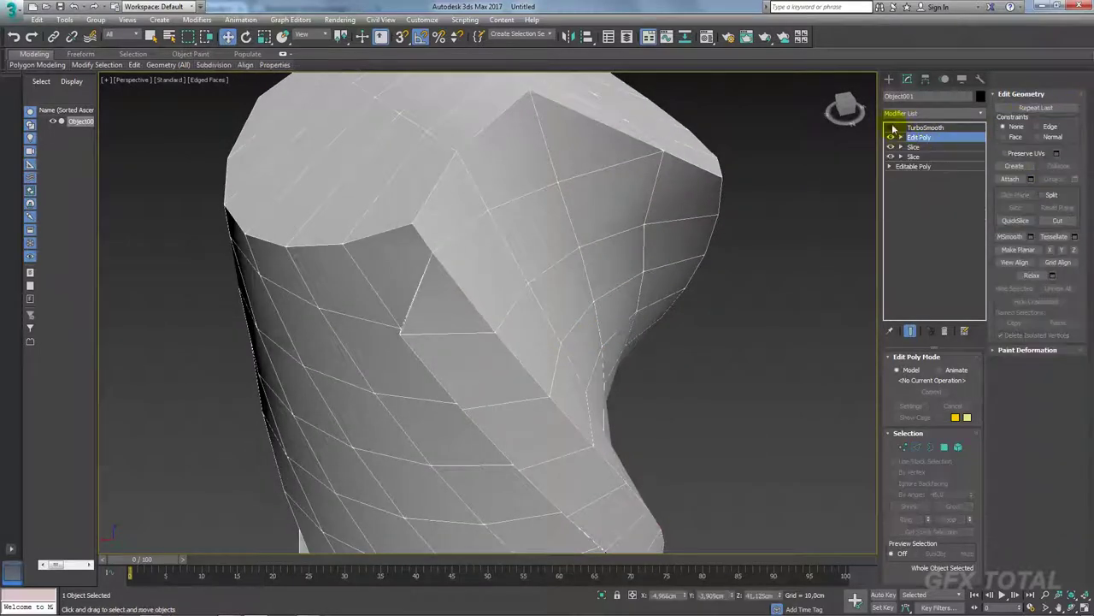
pyautogui.click(891, 127)
pyautogui.click(926, 127)
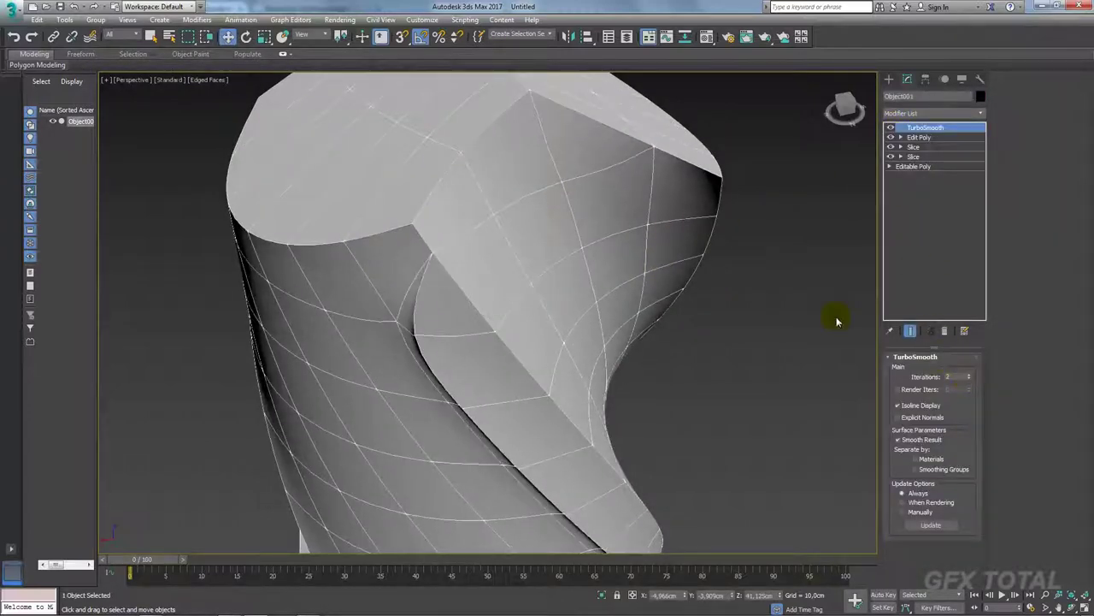
pyautogui.click(837, 317)
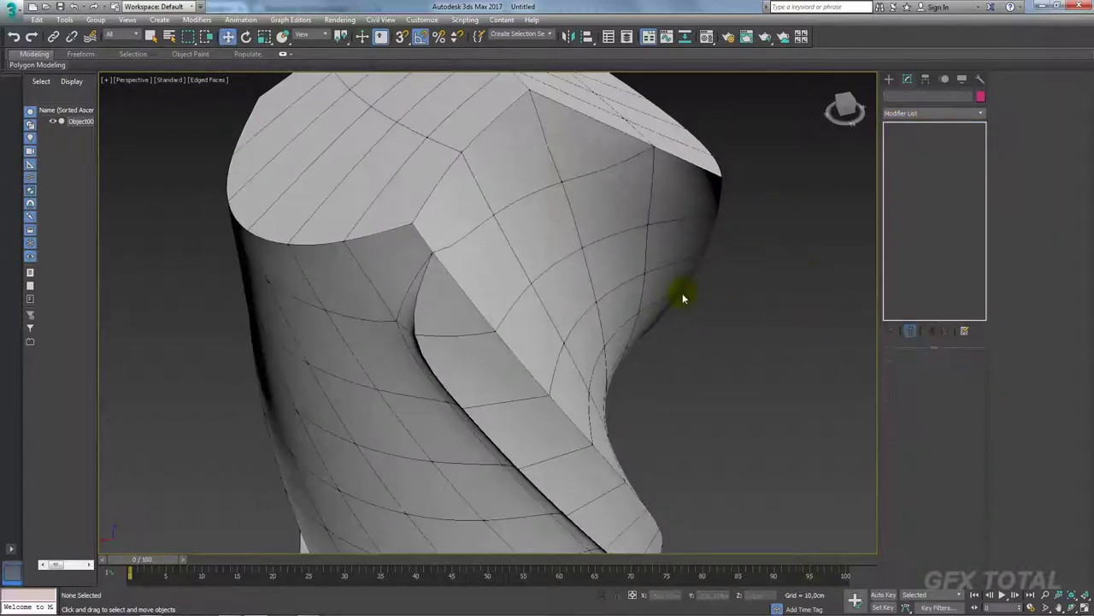
pyautogui.scroll(-10, 672, 362)
pyautogui.scroll(2, 650, 324)
# Turn off Edged Faces with F4, frame the drill and select it again.
pyautogui.press('F4')
pyautogui.scroll(3, 561, 231)
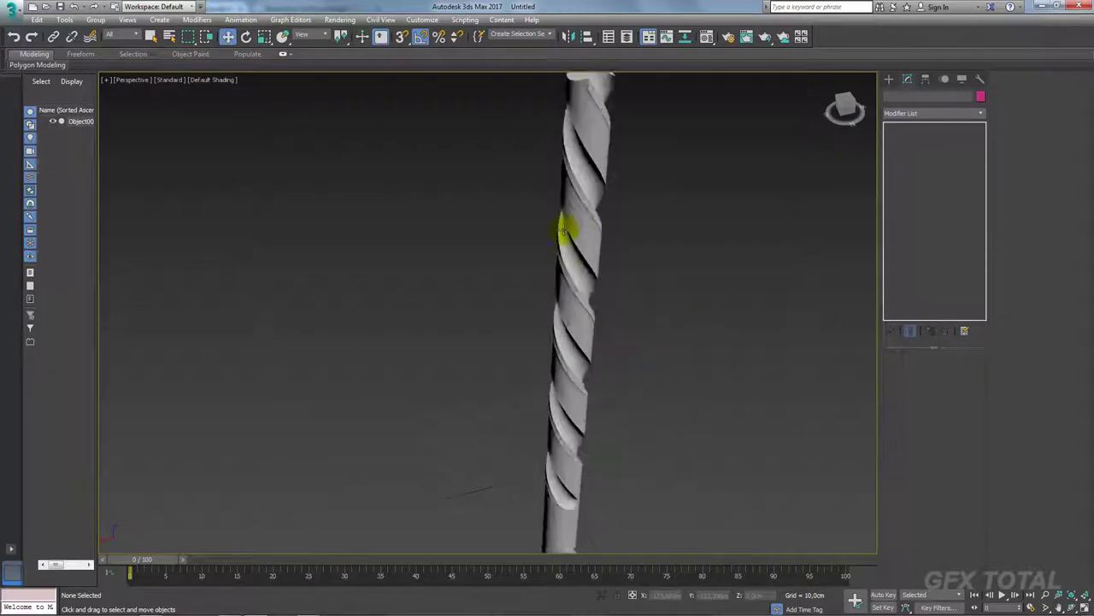
pyautogui.scroll(2, 606, 294)
pyautogui.moveTo(606, 293); pyautogui.dragTo(622, 319, button='middle')
pyautogui.scroll(1, 622, 318)
pyautogui.scroll(2, 610, 264)
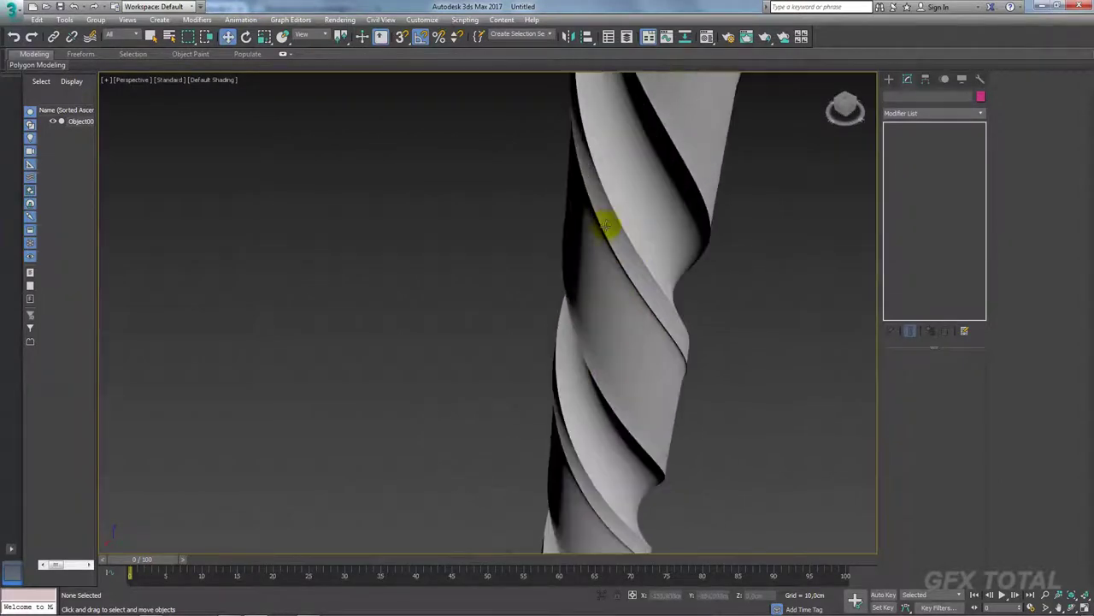
pyautogui.moveTo(607, 225); pyautogui.dragTo(653, 295, button='middle')
pyautogui.moveTo(721, 276)
pyautogui.keyDown('alt'); pyautogui.mouseDown(button='middle')
pyautogui.moveTo(567, 372)
pyautogui.moveTo(659, 390)
pyautogui.moveTo(695, 242)
pyautogui.moveTo(689, 214)
pyautogui.mouseUp(button='middle'); pyautogui.keyUp('alt')
pyautogui.scroll(4, 687, 224)
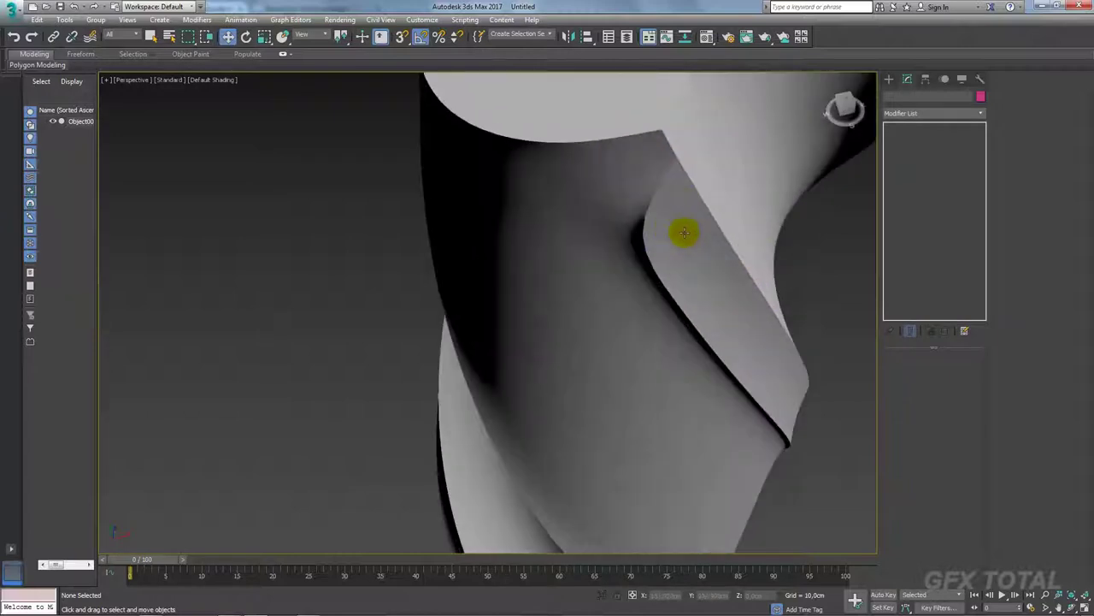
pyautogui.click(672, 276)
pyautogui.moveTo(672, 276)
pyautogui.keyDown('alt'); pyautogui.mouseDown(button='middle')
pyautogui.moveTo(706, 182)
pyautogui.moveTo(713, 225)
pyautogui.moveTo(863, 205)
pyautogui.mouseUp(button='middle'); pyautogui.keyUp('alt')
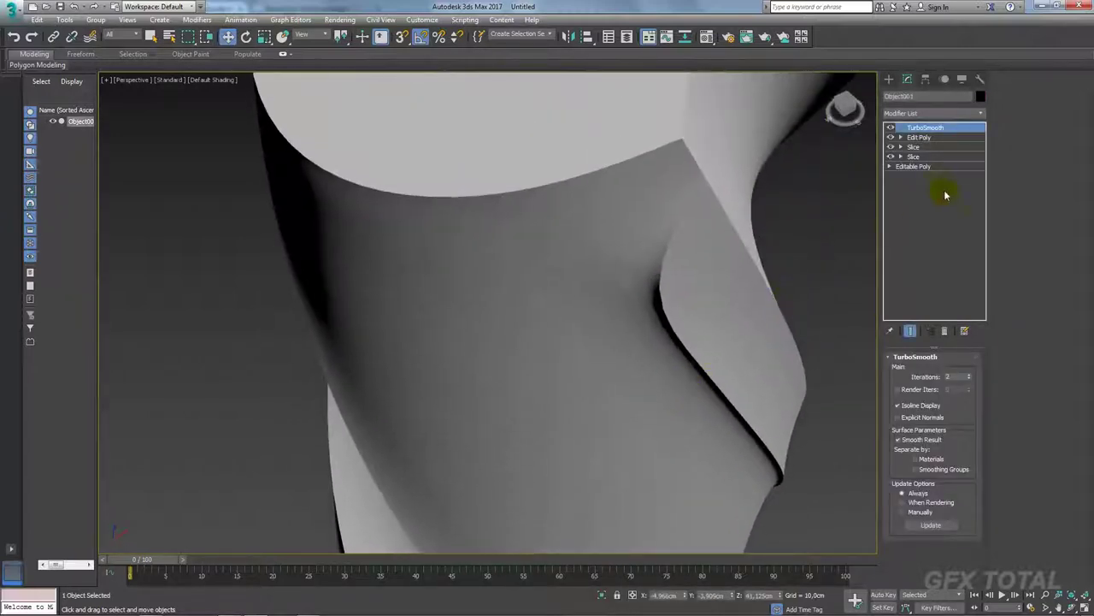
# Crease the edge along the drill tip's bevelled corner to 1.0.
pyautogui.click(908, 139)
pyautogui.click(921, 157)
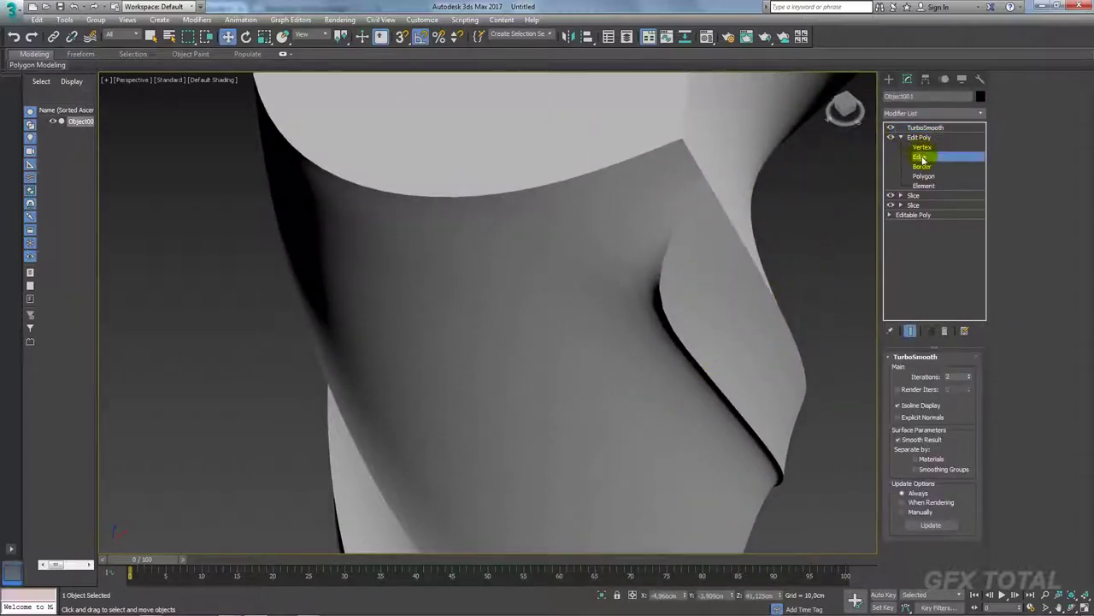
pyautogui.click(646, 257)
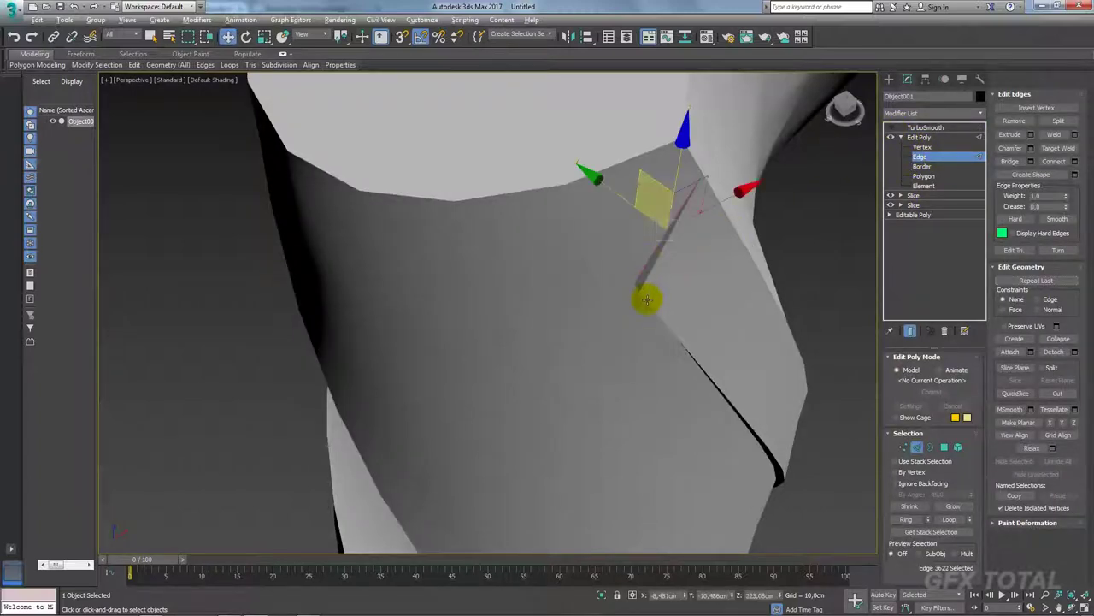
pyautogui.keyDown('alt'); pyautogui.moveTo(645, 299); pyautogui.dragTo(677, 303, button='middle'); pyautogui.keyUp('alt')
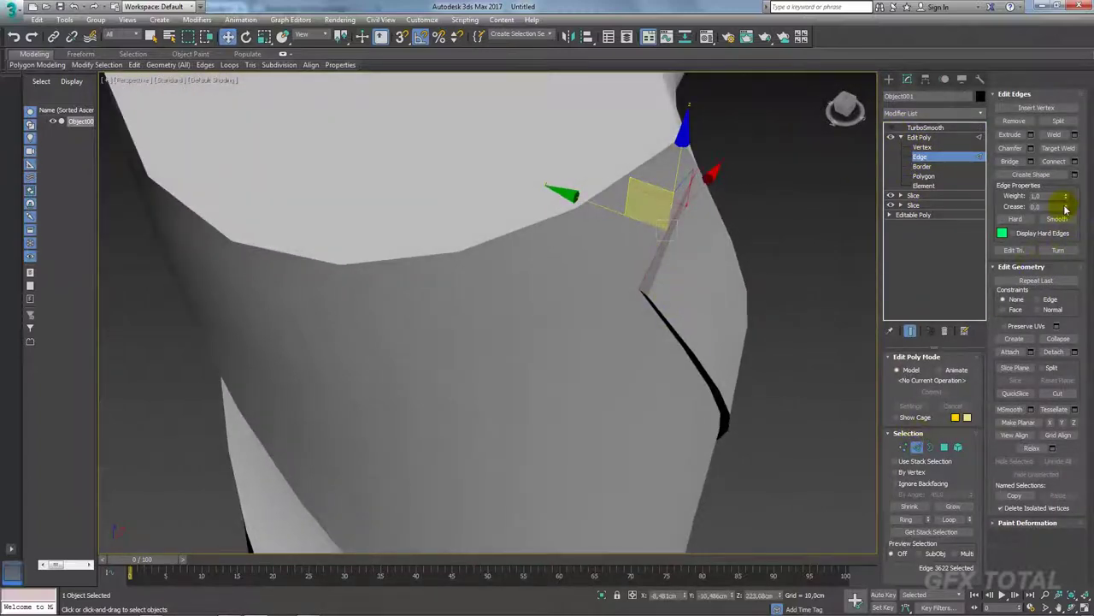
pyautogui.moveTo(1065, 209); pyautogui.dragTo(1020, 40)
# Preview the crease with TurboSmooth on, then turn it off and pick the neighbouring corner edge.
pyautogui.click(891, 127)
pyautogui.moveTo(743, 219)
pyautogui.keyDown('alt'); pyautogui.mouseDown(button='middle')
pyautogui.moveTo(766, 223)
pyautogui.moveTo(646, 231)
pyautogui.mouseUp(button='middle'); pyautogui.keyUp('alt')
pyautogui.moveTo(482, 291)
pyautogui.keyDown('alt'); pyautogui.mouseDown(button='middle')
pyautogui.moveTo(696, 296)
pyautogui.moveTo(703, 371)
pyautogui.mouseUp(button='middle'); pyautogui.keyUp('alt')
pyautogui.scroll(3, 719, 415)
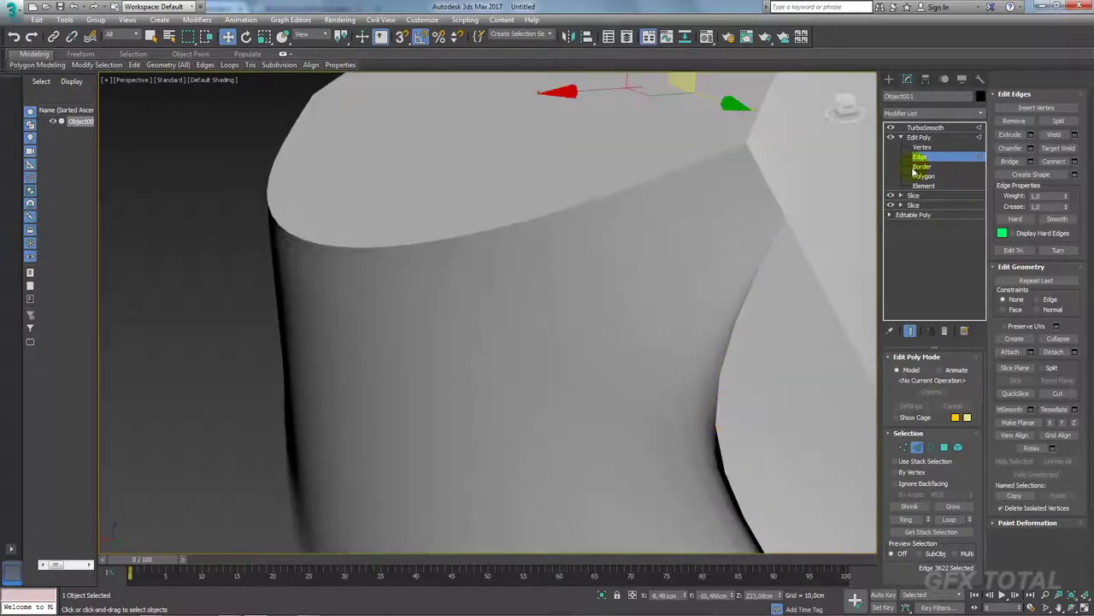
pyautogui.click(891, 128)
pyautogui.click(708, 355)
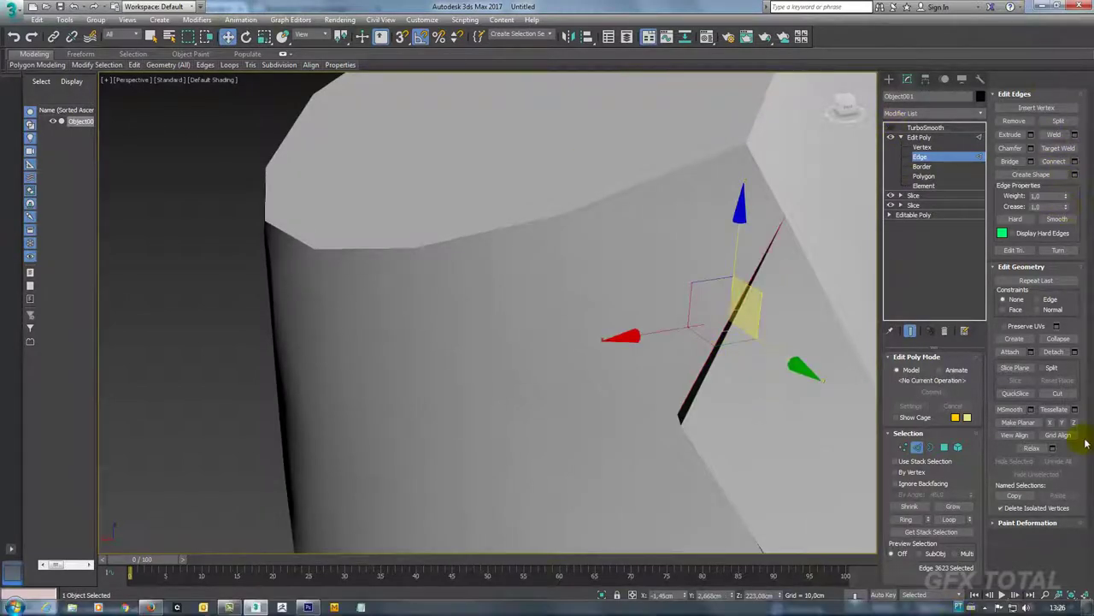
pyautogui.click(915, 137)
# Show the TurboSmooth result, zoom out and orbit, then box-select the whole drill again.
pyautogui.click(910, 127)
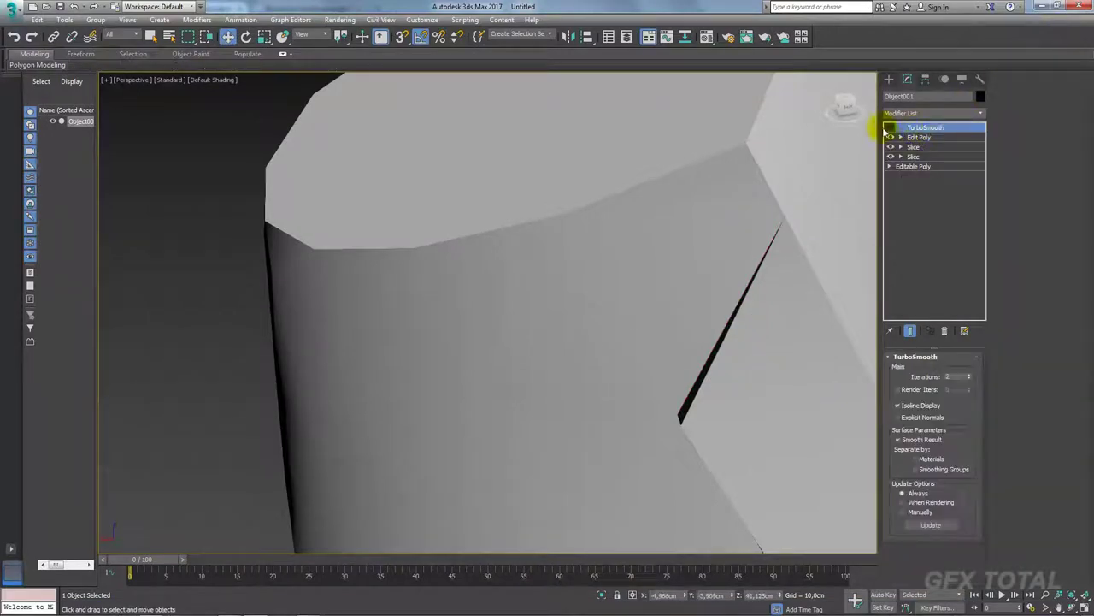
pyautogui.click(891, 127)
pyautogui.scroll(-5, 562, 248)
pyautogui.scroll(-3, 607, 288)
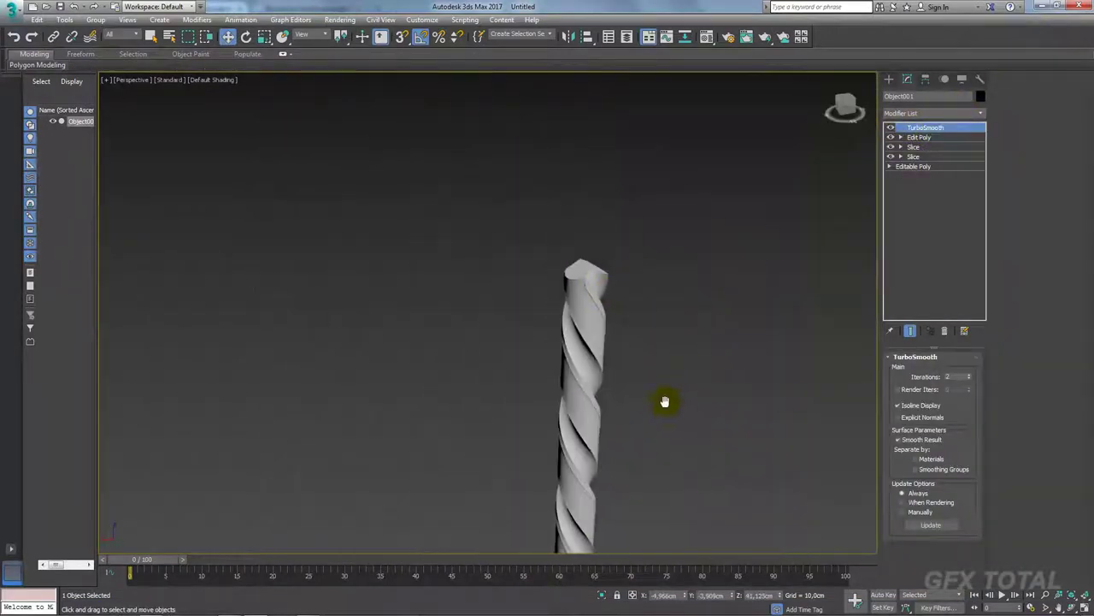
pyautogui.moveTo(659, 398)
pyautogui.mouseDown(button='middle')
pyautogui.moveTo(567, 322)
pyautogui.moveTo(499, 354)
pyautogui.moveTo(342, 366)
pyautogui.mouseUp(button='middle')
pyautogui.click(333, 435)
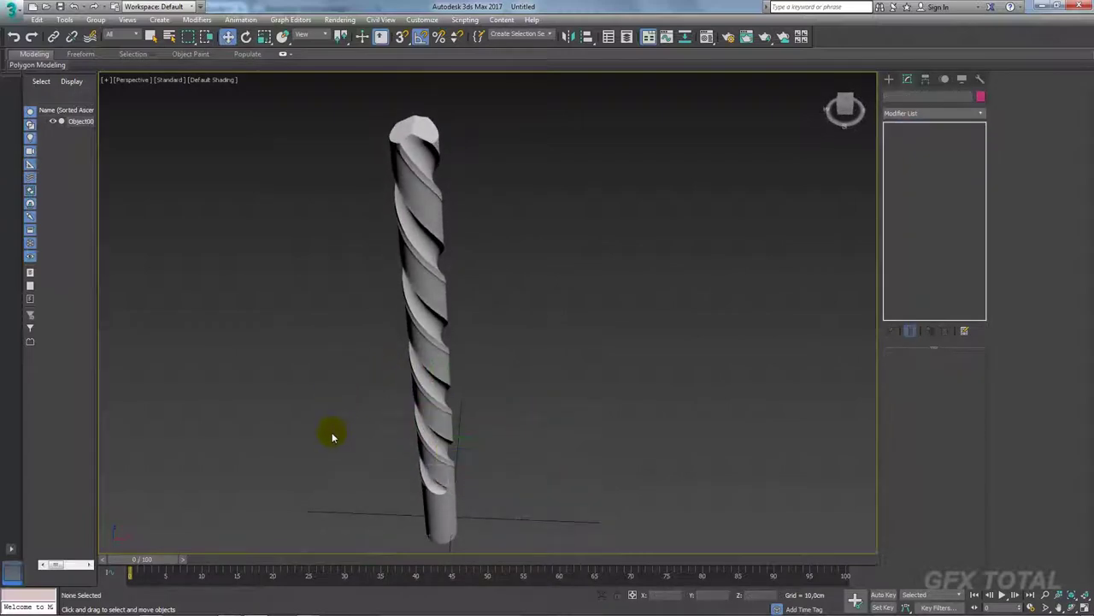
pyautogui.moveTo(323, 109); pyautogui.dragTo(494, 560)
pyautogui.moveTo(504, 537)
pyautogui.mouseDown(button='middle')
pyautogui.moveTo(519, 520)
pyautogui.moveTo(551, 516)
pyautogui.mouseUp(button='middle')
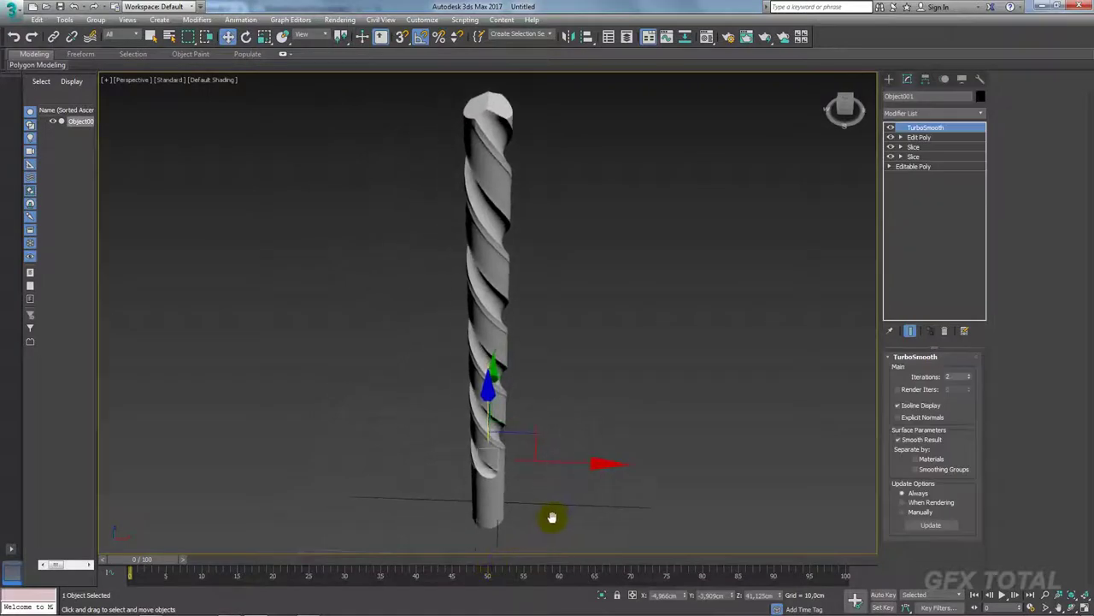